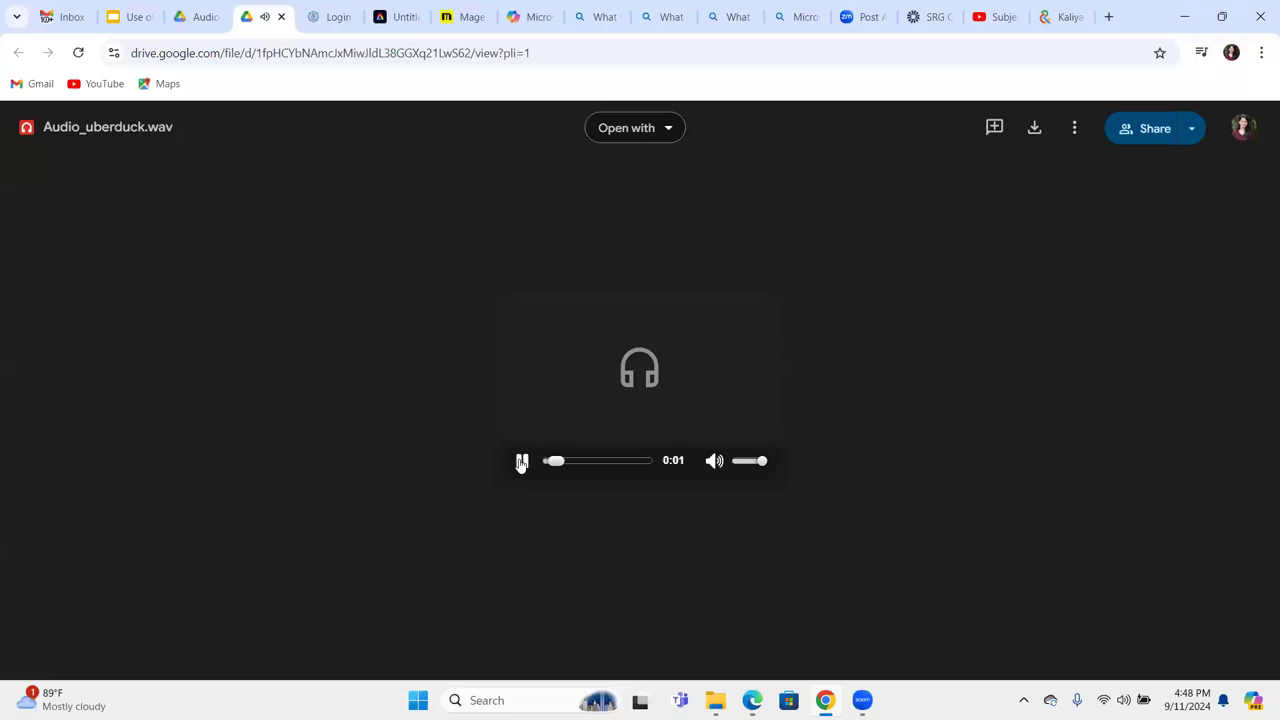
Play and pause the Audio_uberduck.wav clip in Drive, then return to slide 18 'Text to Audio generation'.
click(520, 462)
click(520, 462)
click(520, 462)
click(520, 462)
click(136, 17)
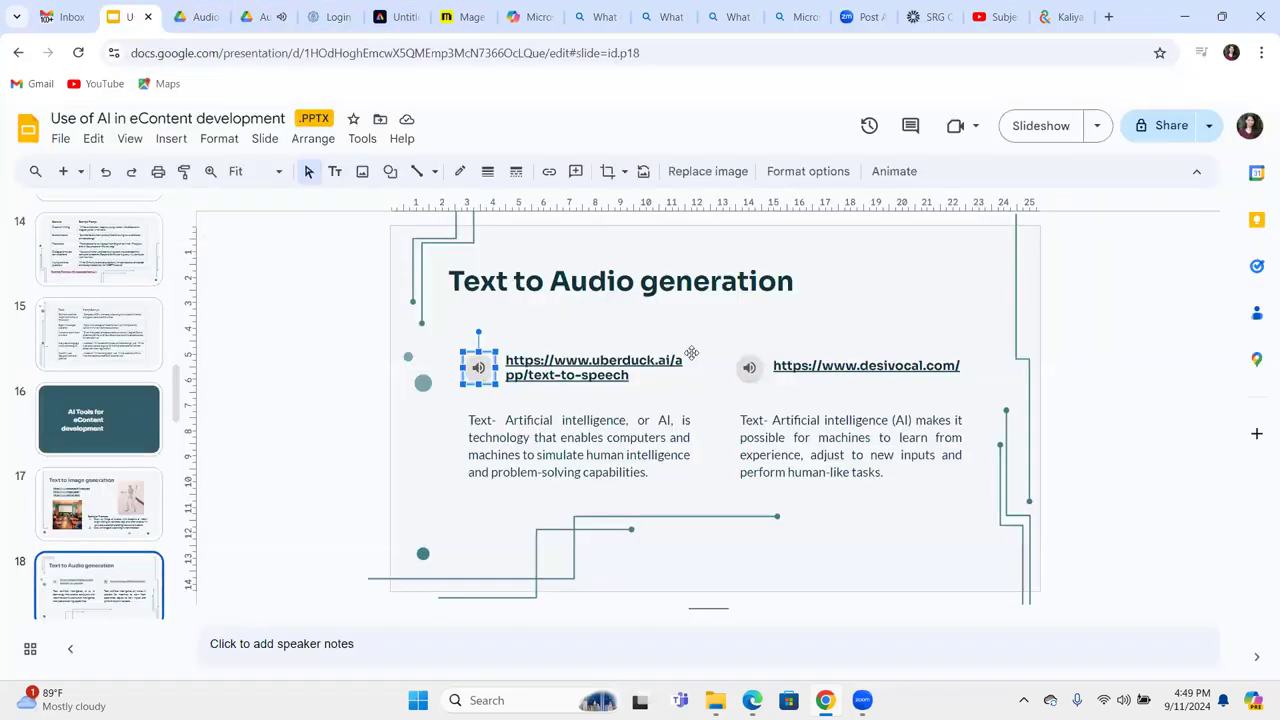
Log in to Uberduck with the account e-mail and password.
click(328, 19)
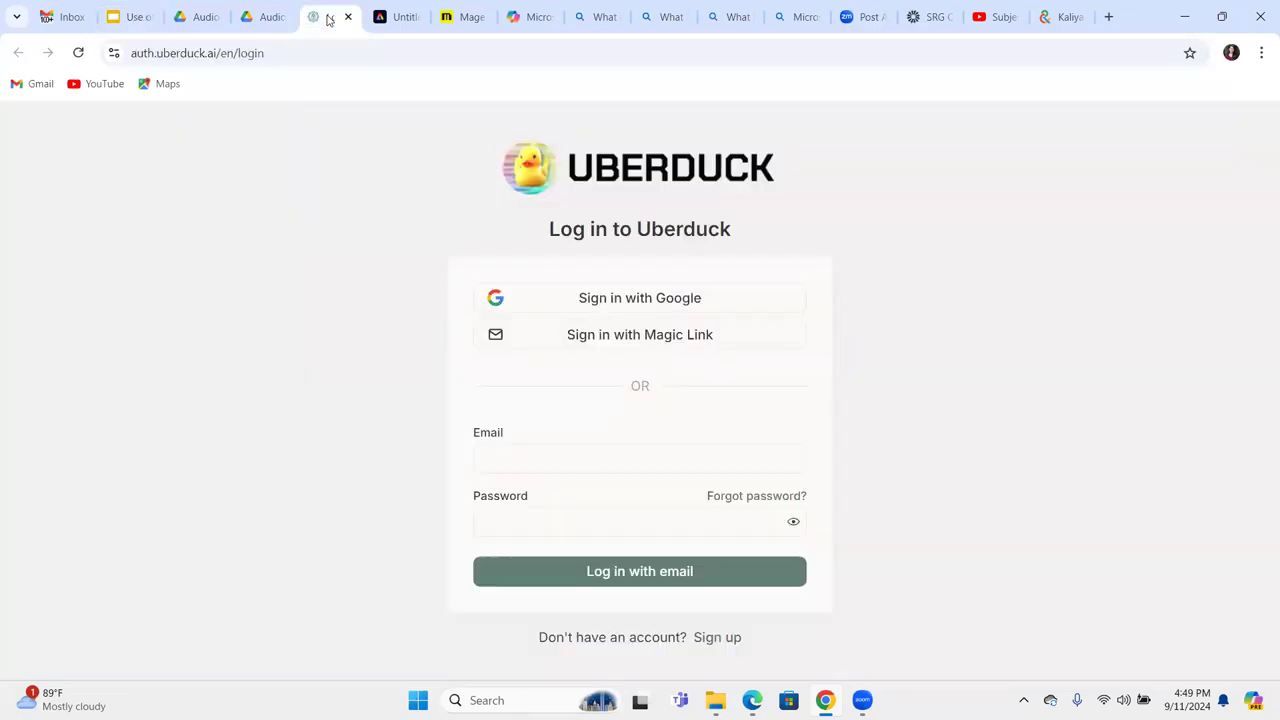
click(534, 443)
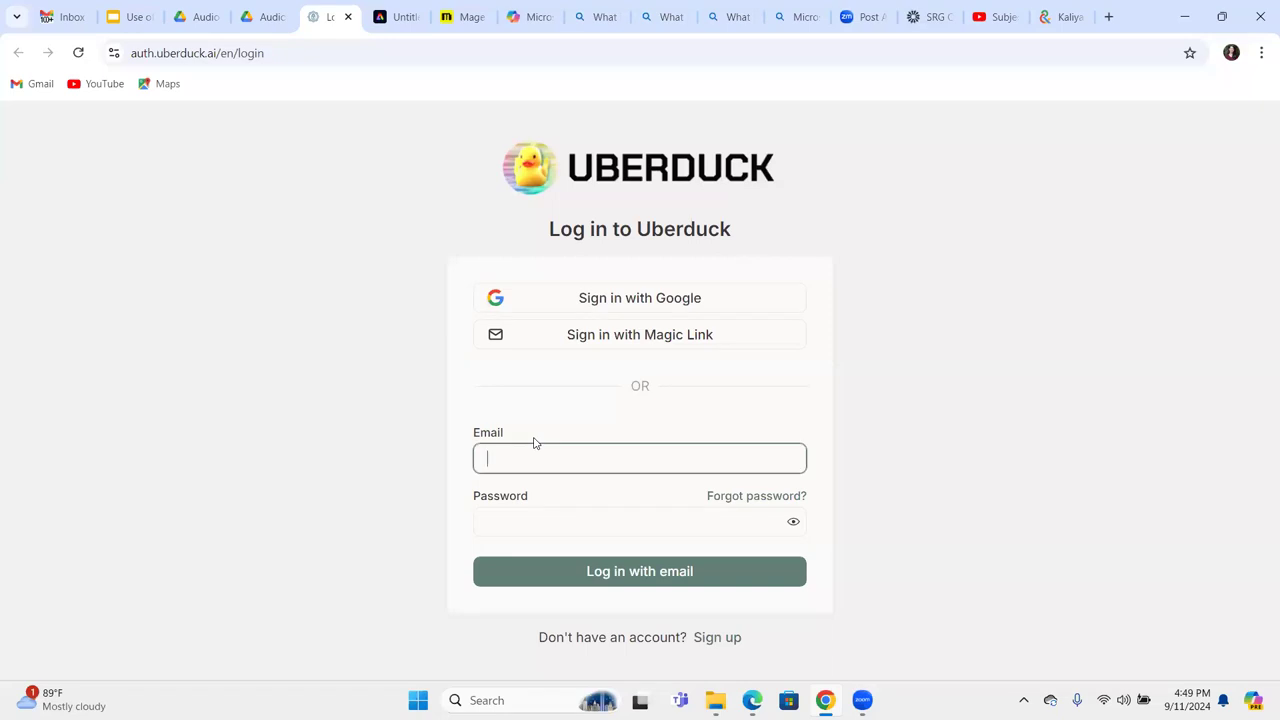
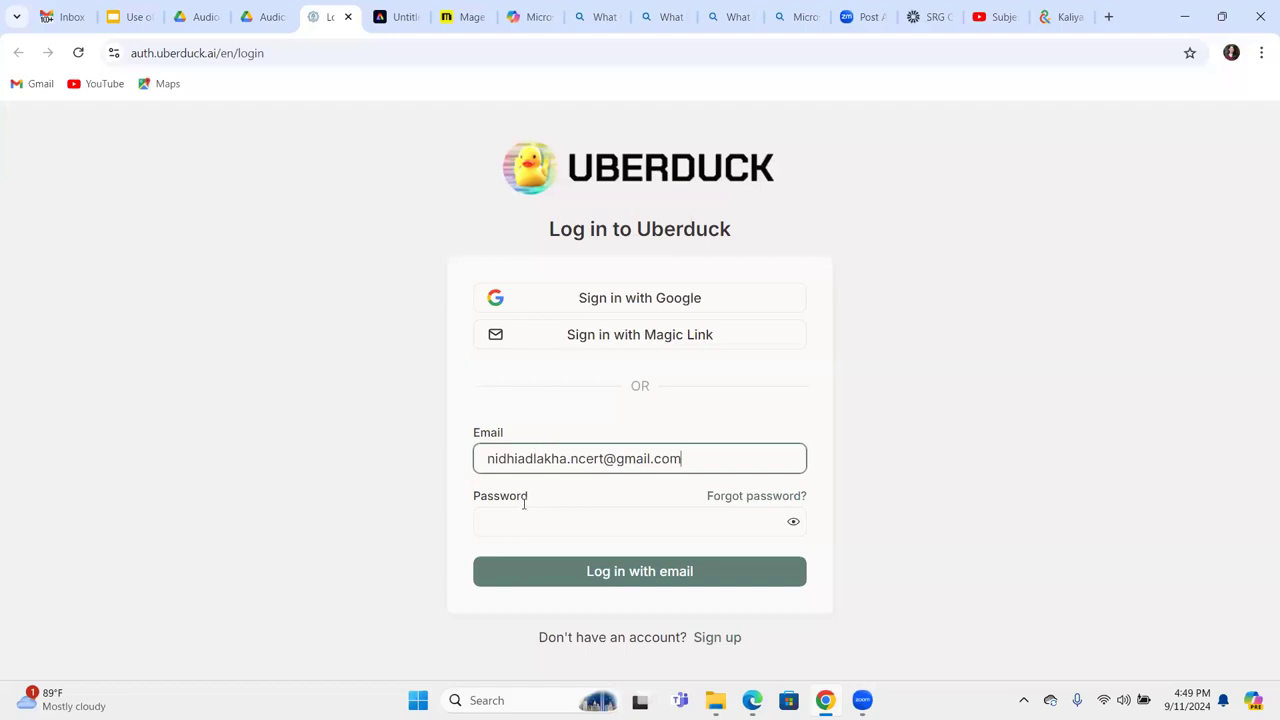
click(523, 526)
text(••••)
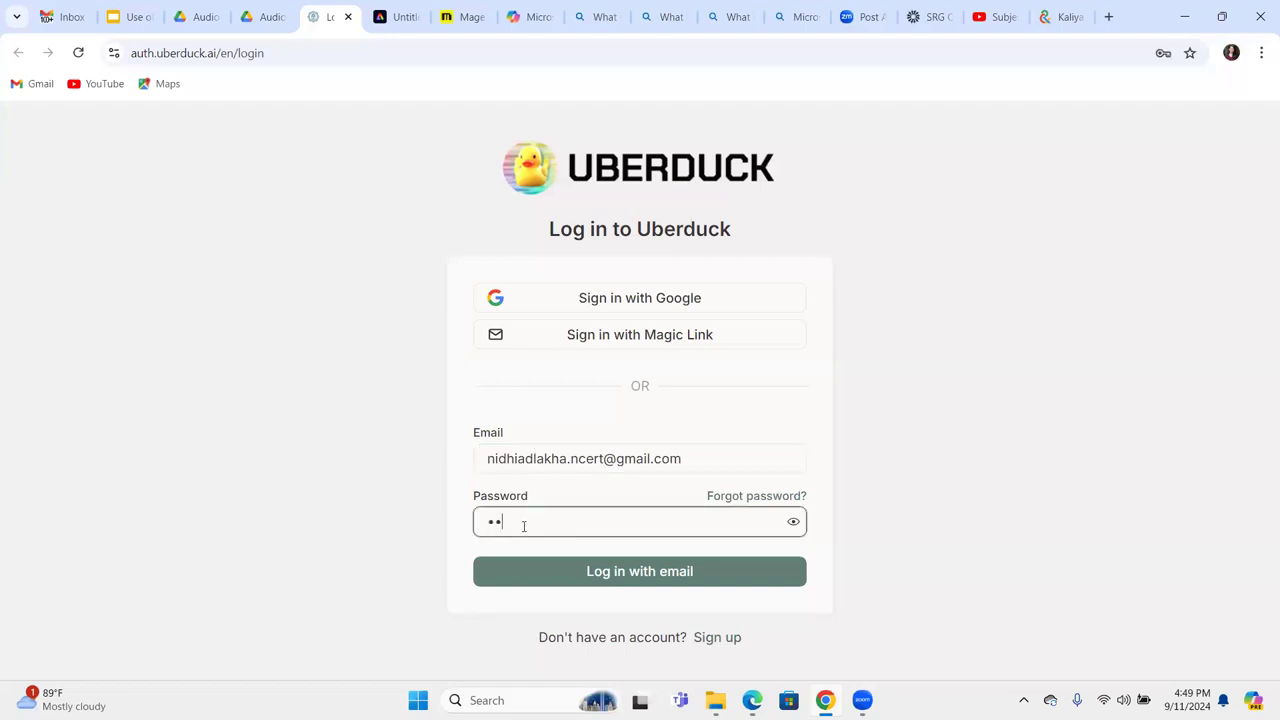
text(•••••••••••)
key(Return)
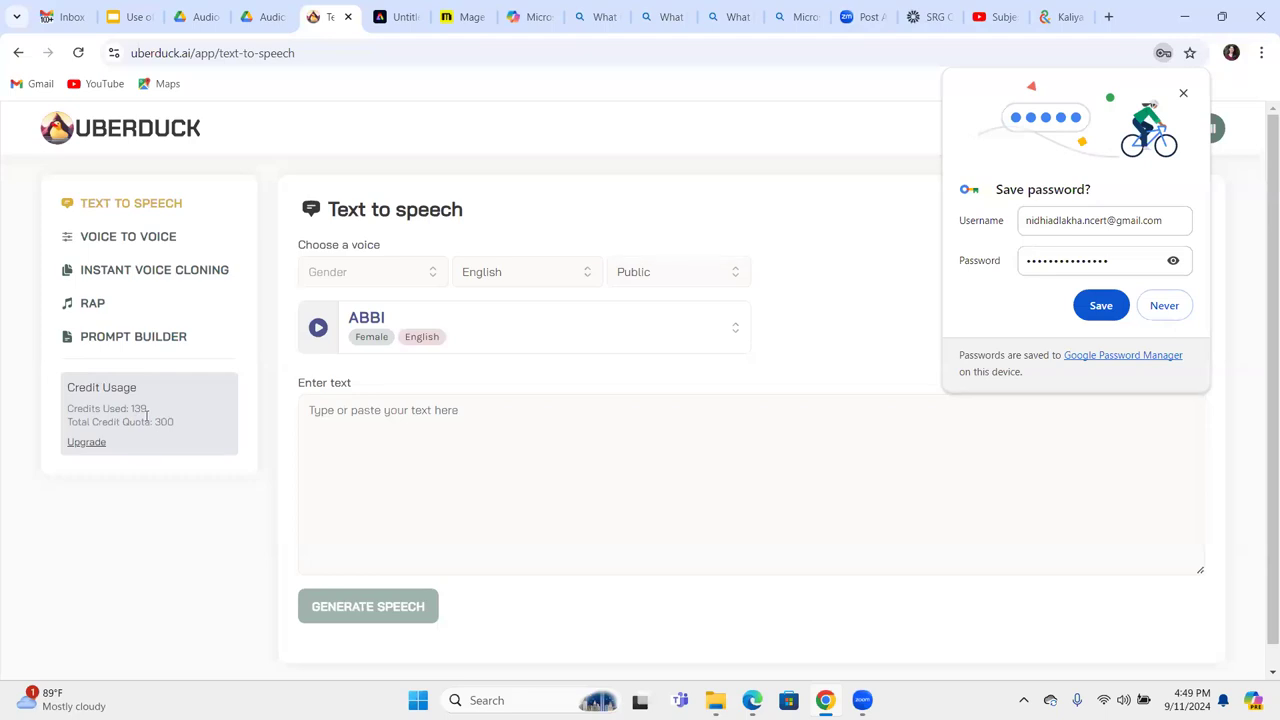
Enter 'Artificial intelligence' as the Uberduck text, fix the spelling, and generate speech.
click(351, 420)
text(A)
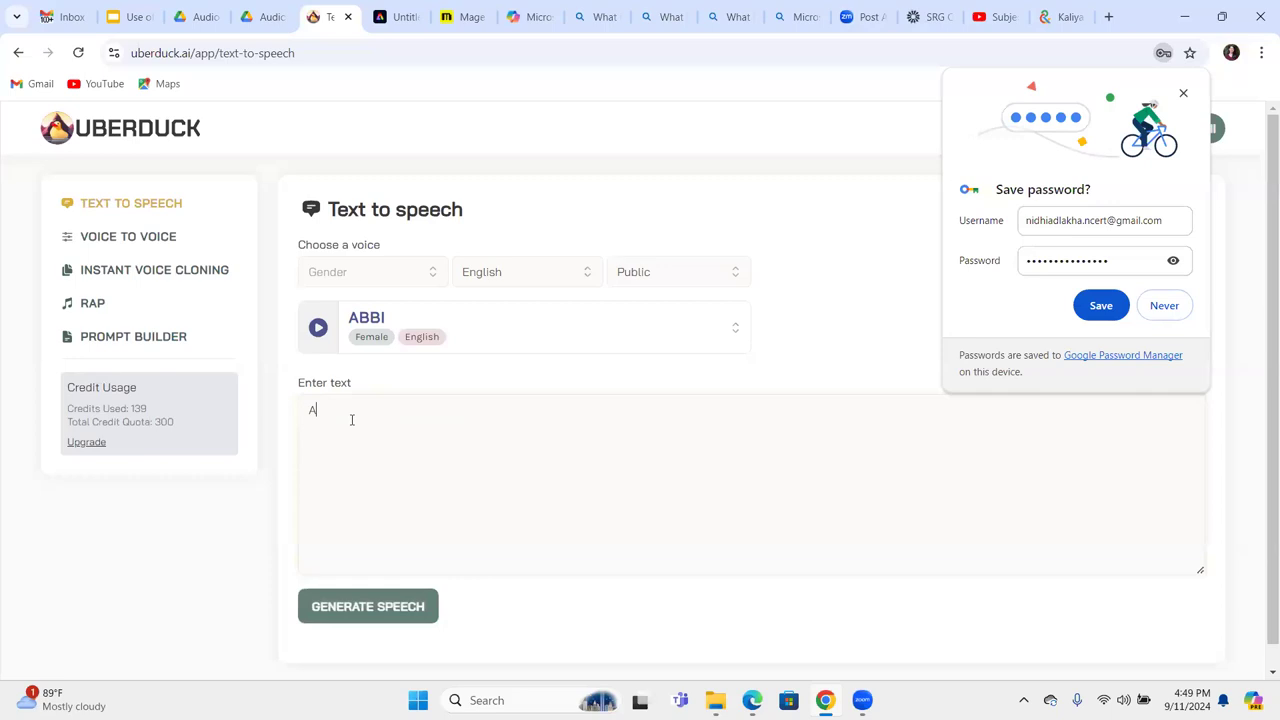
text(rtificail intelligence)
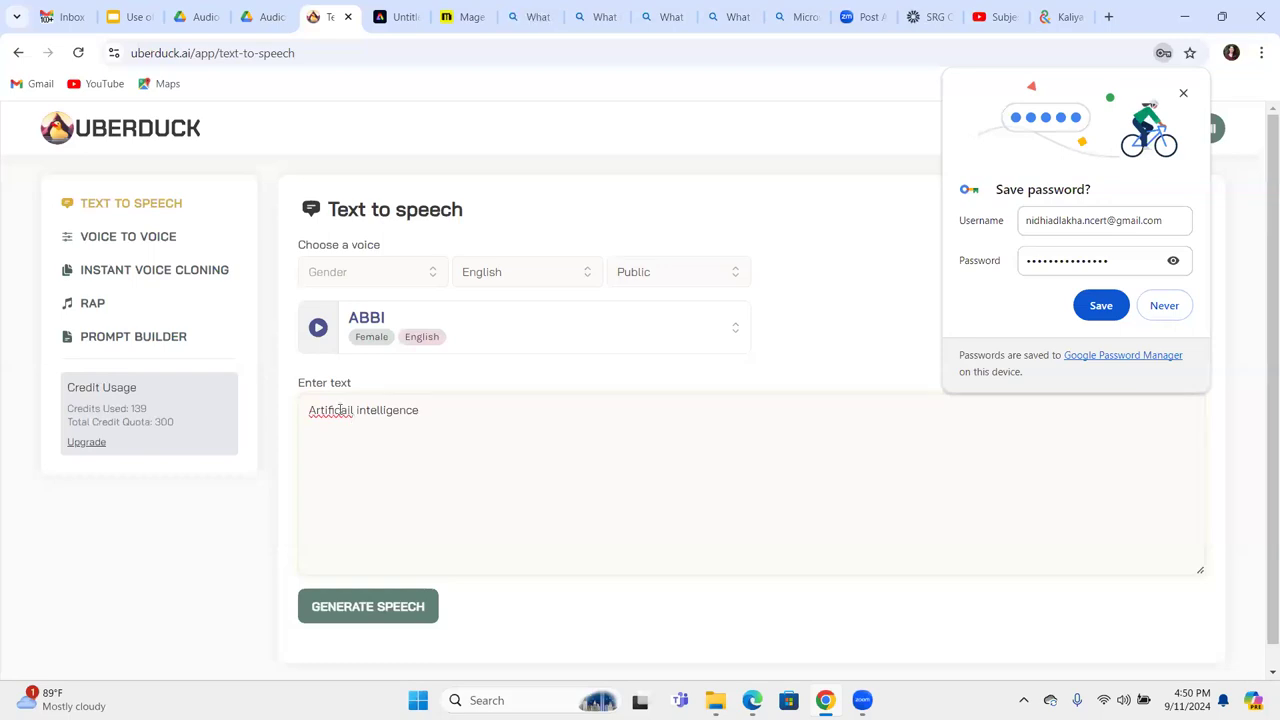
right_click(340, 410)
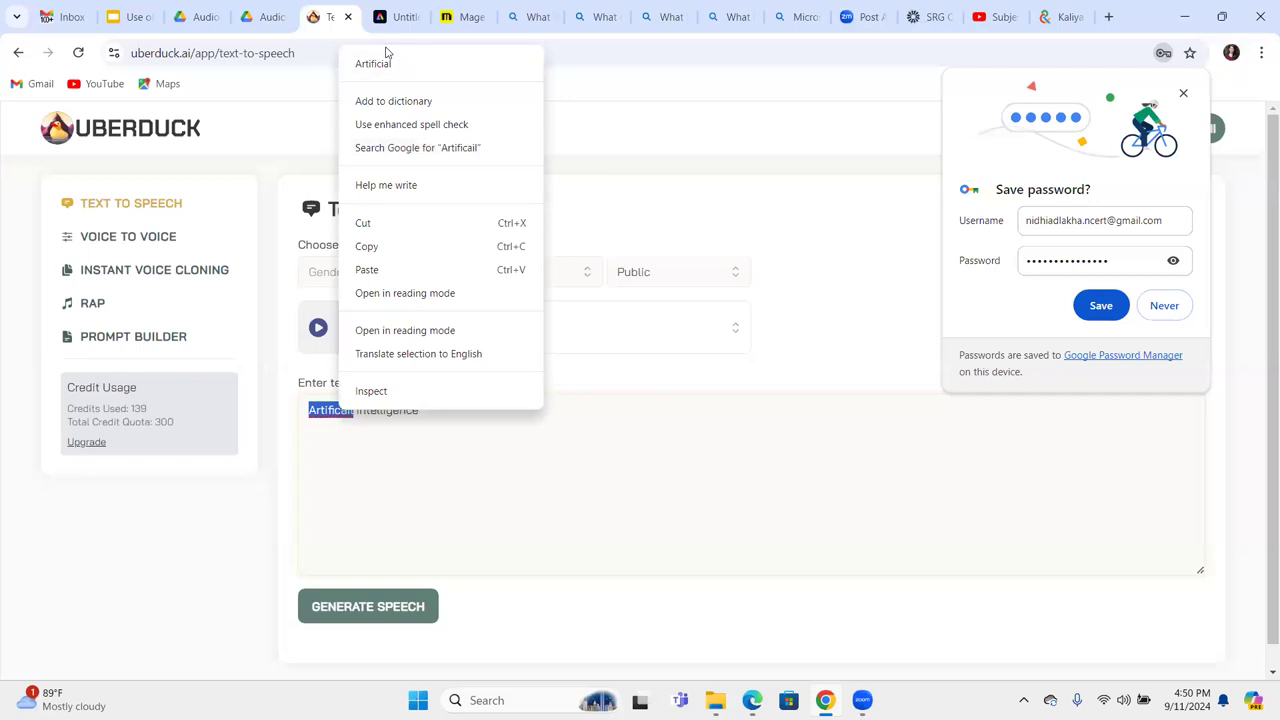
click(390, 63)
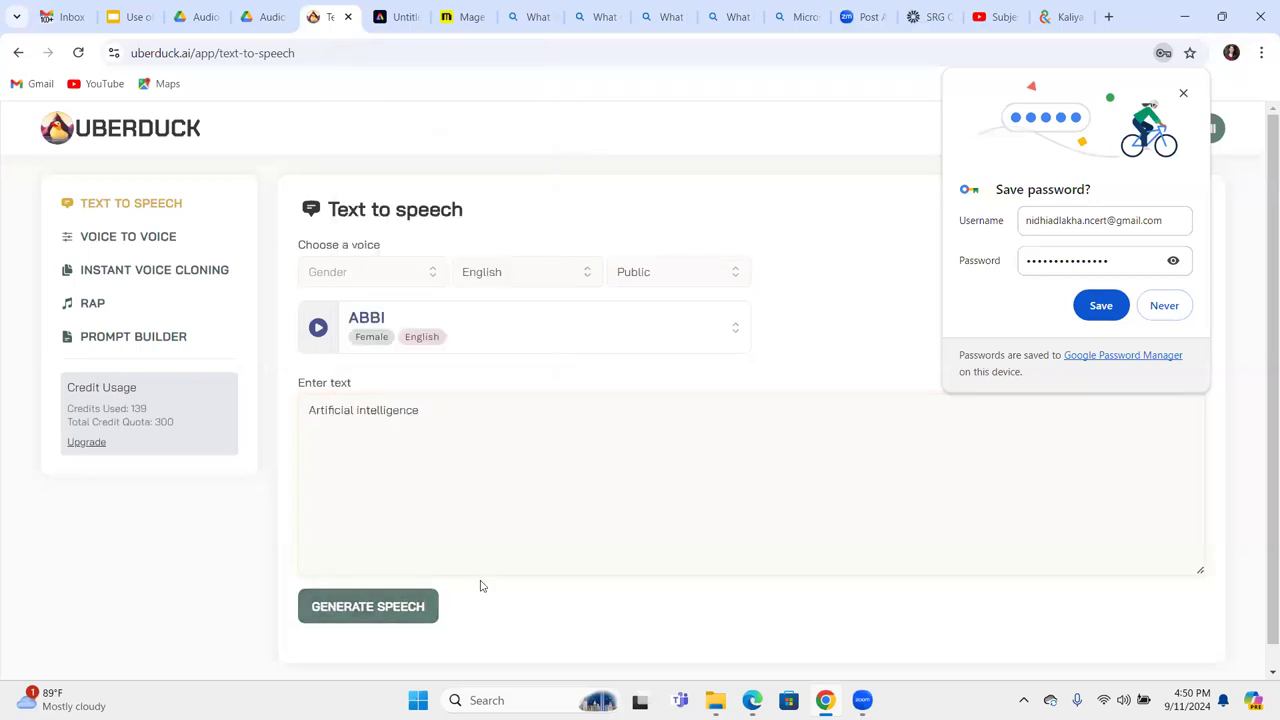
click(337, 601)
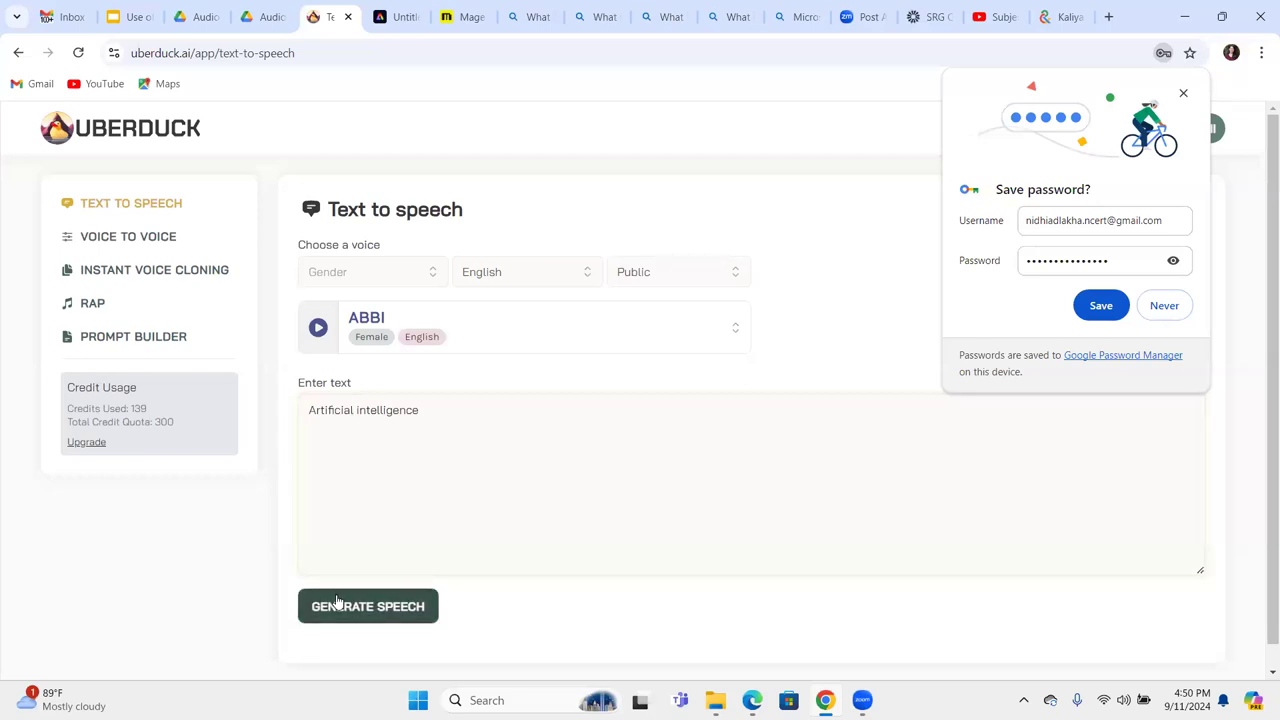
Set the voice gender to Female and keep English as the language, then return to Slides.
click(431, 271)
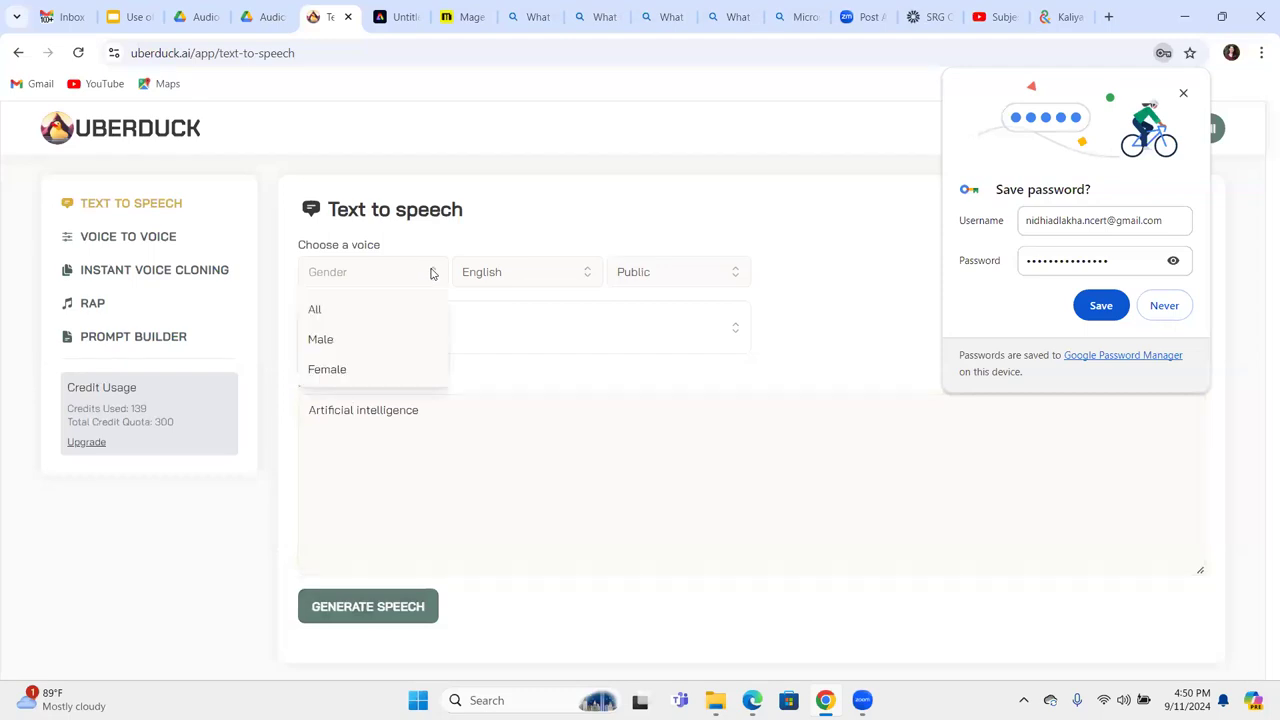
click(367, 371)
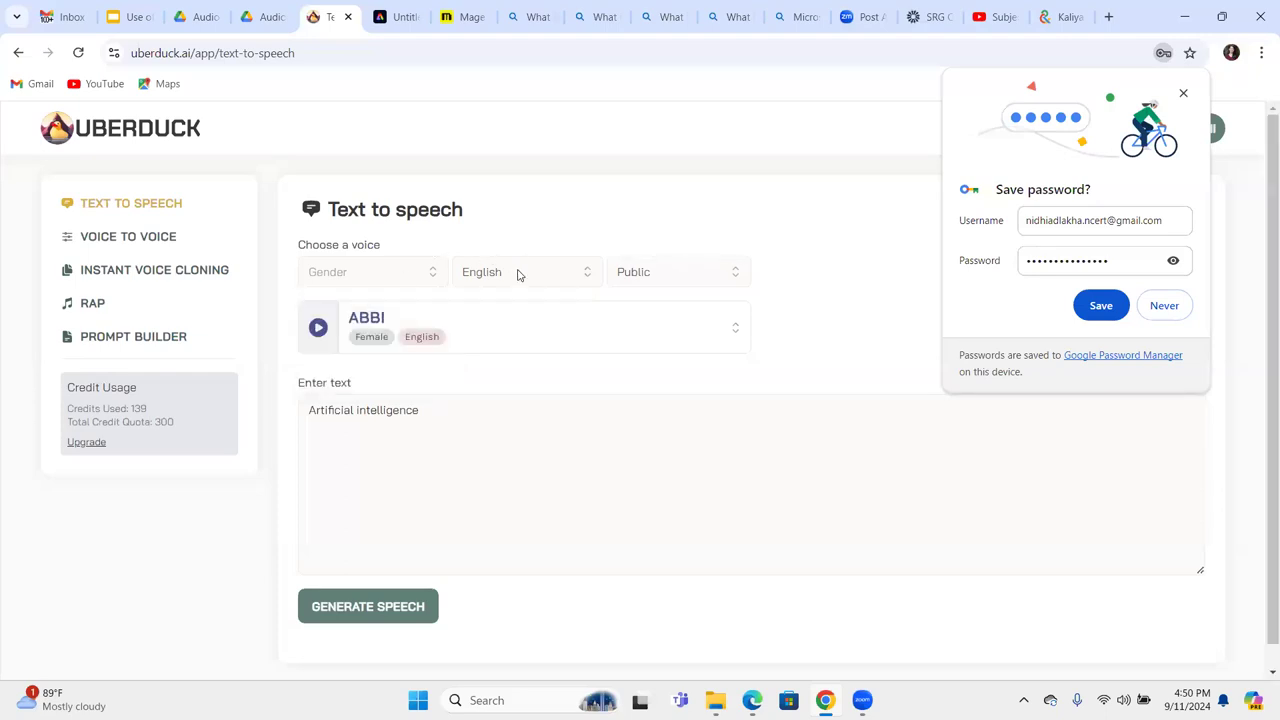
click(591, 278)
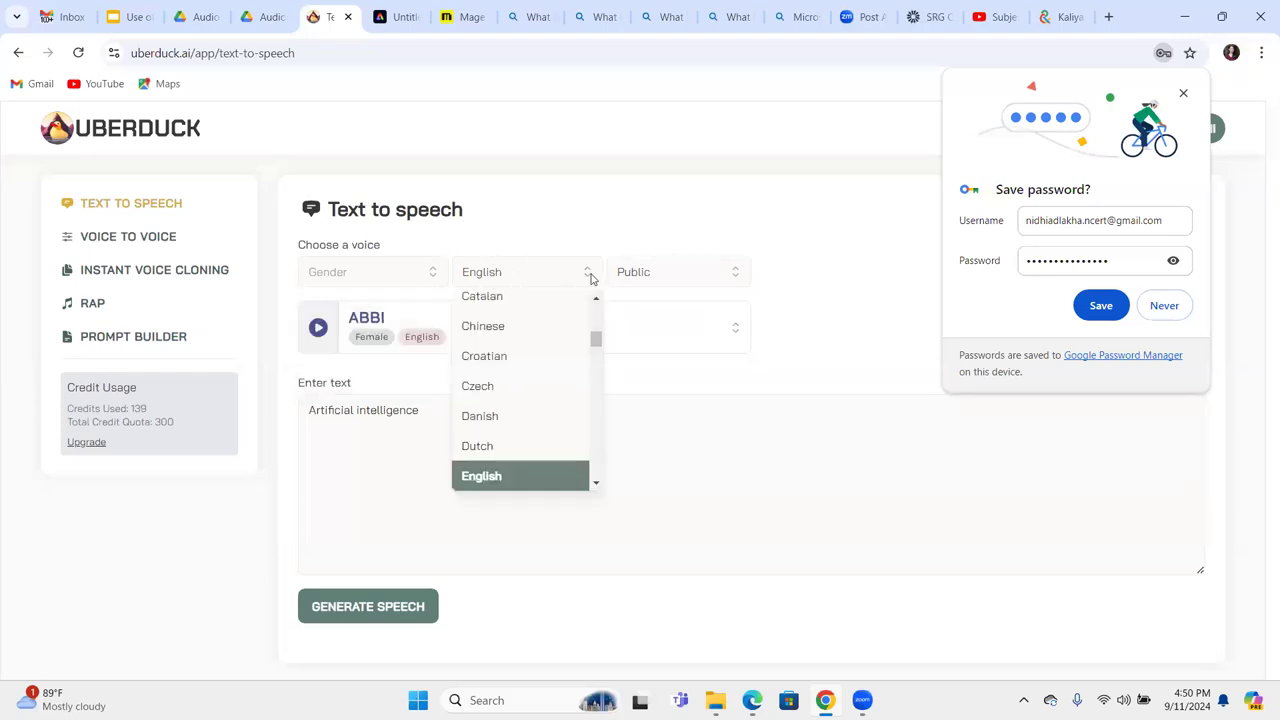
click(590, 279)
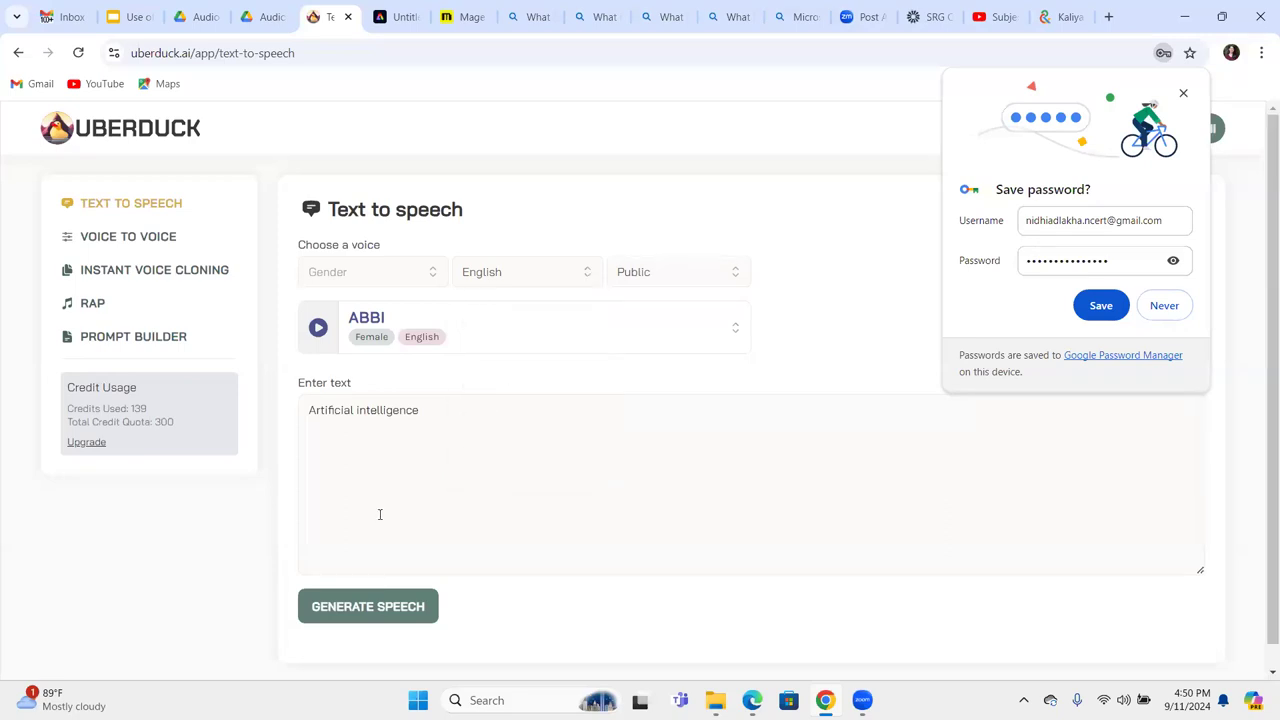
click(392, 554)
click(137, 16)
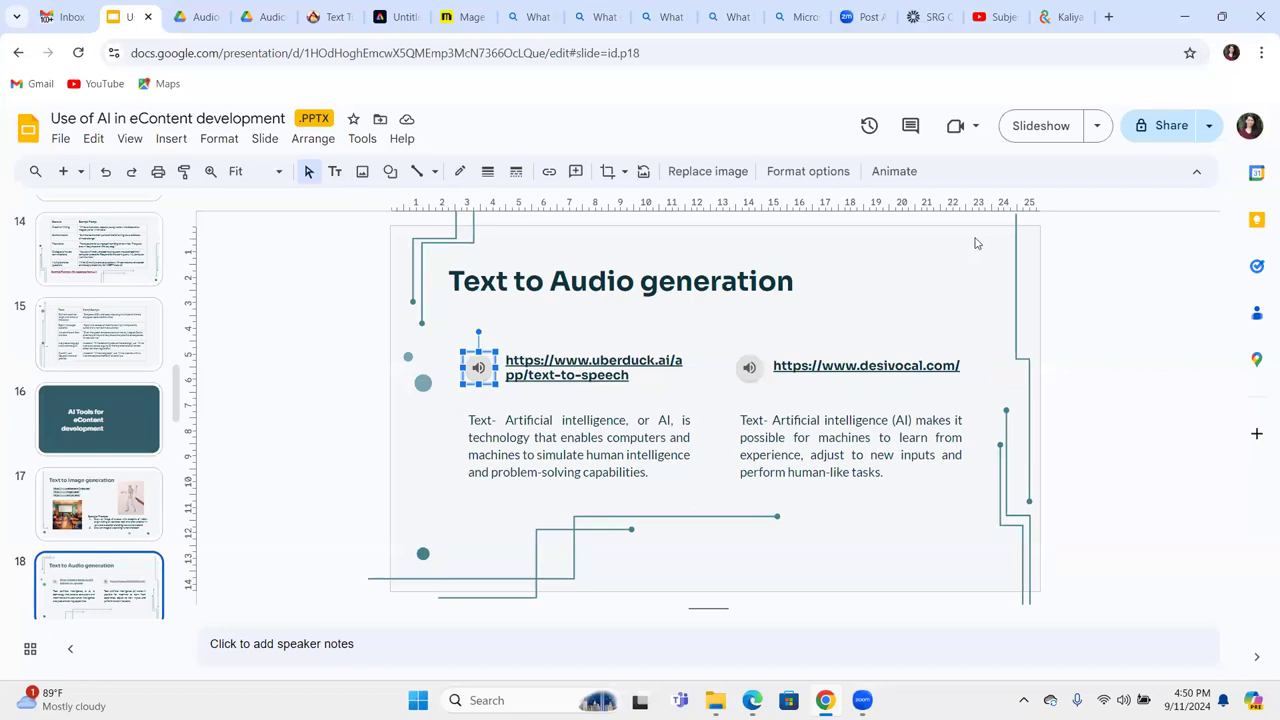
Move to slide 19 'Text to Video generation' and start the slideshow.
click(976, 243)
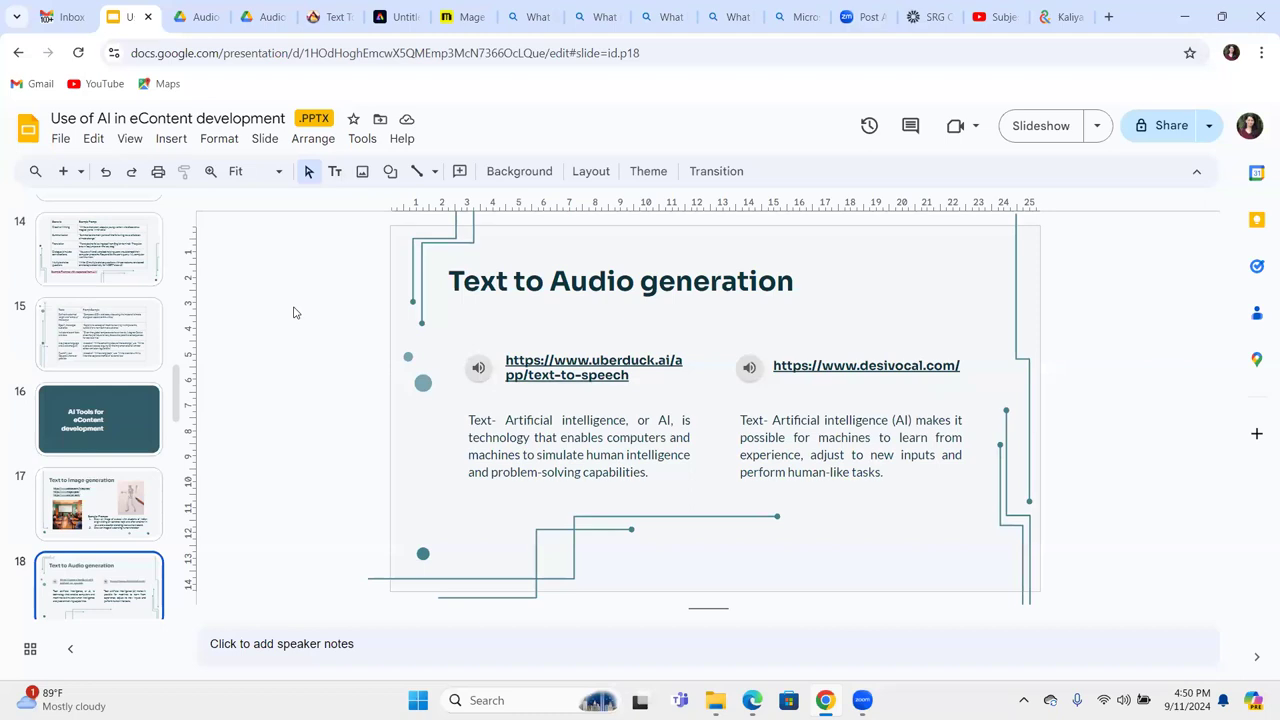
key(Down)
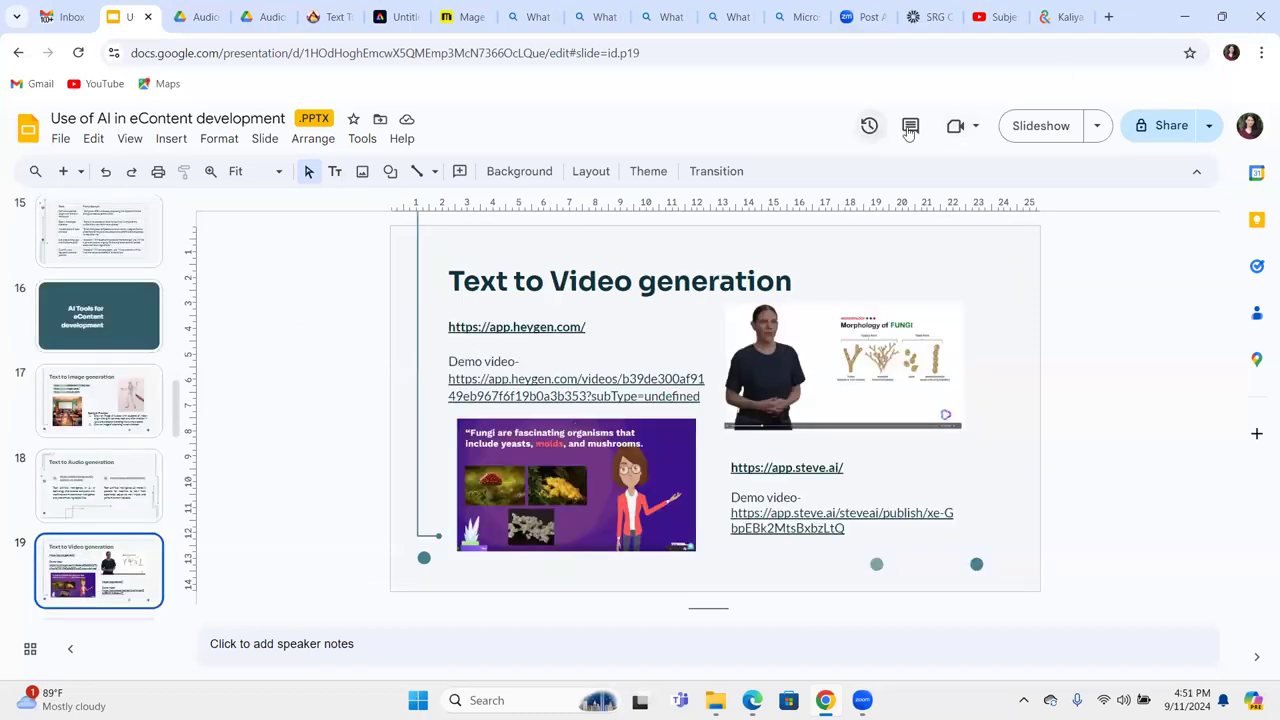
click(1030, 136)
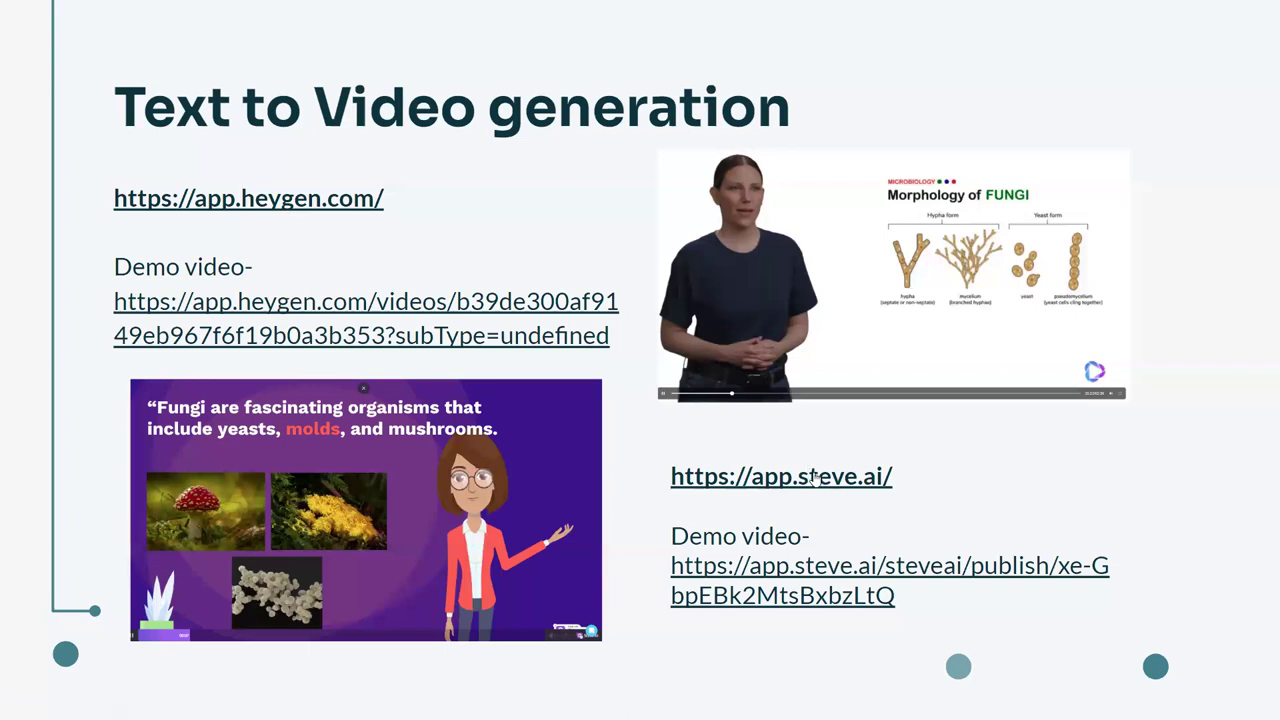
Open the HeyGen and Steve AI site links and their demo video links from slide 19.
click(277, 200)
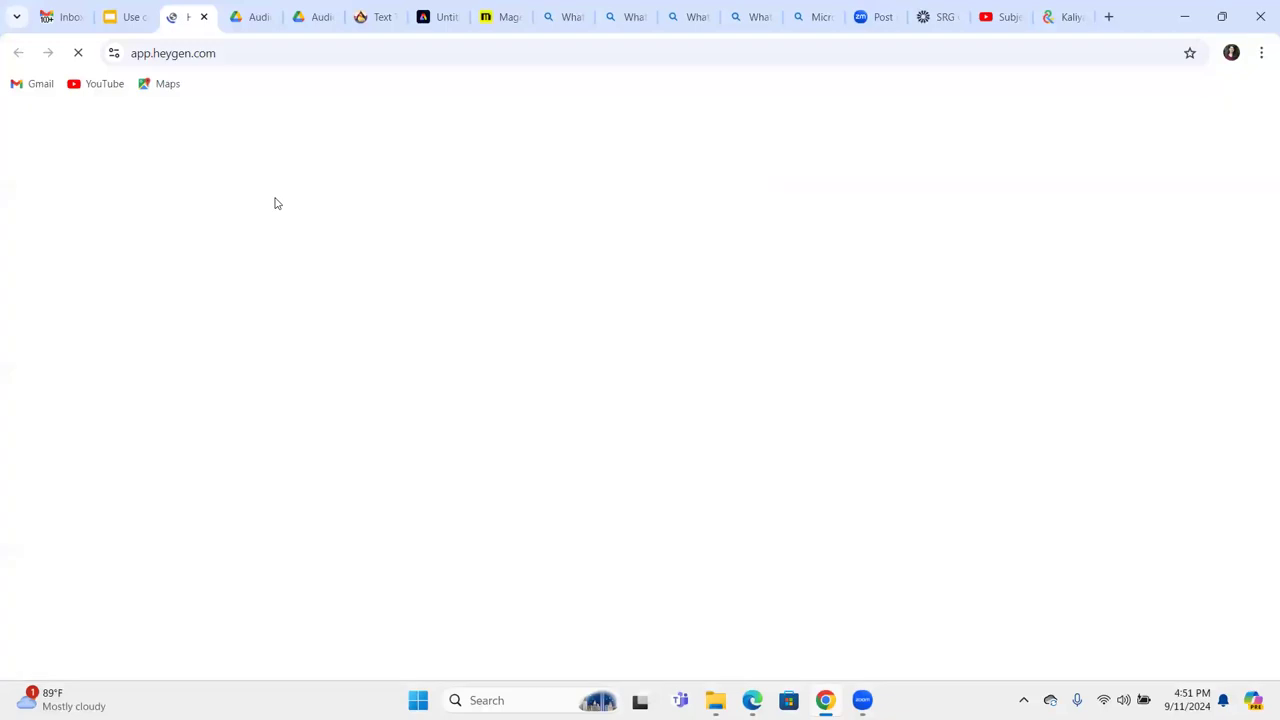
click(115, 18)
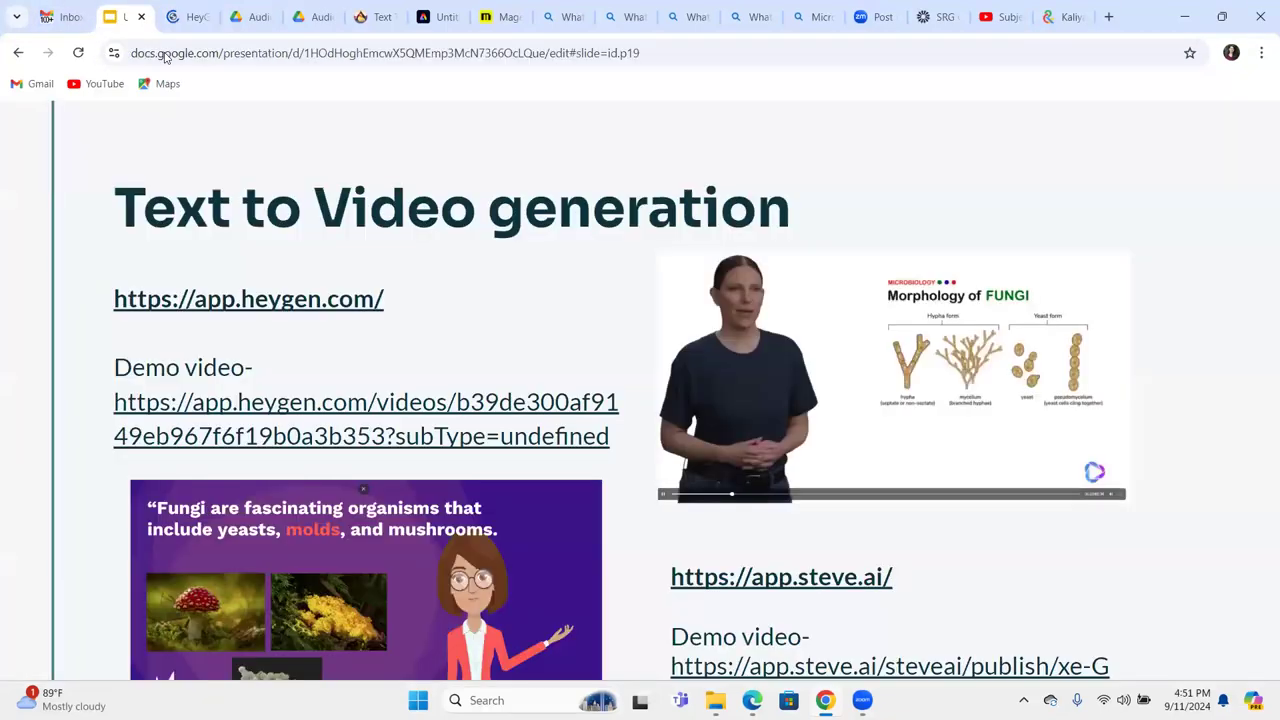
click(784, 486)
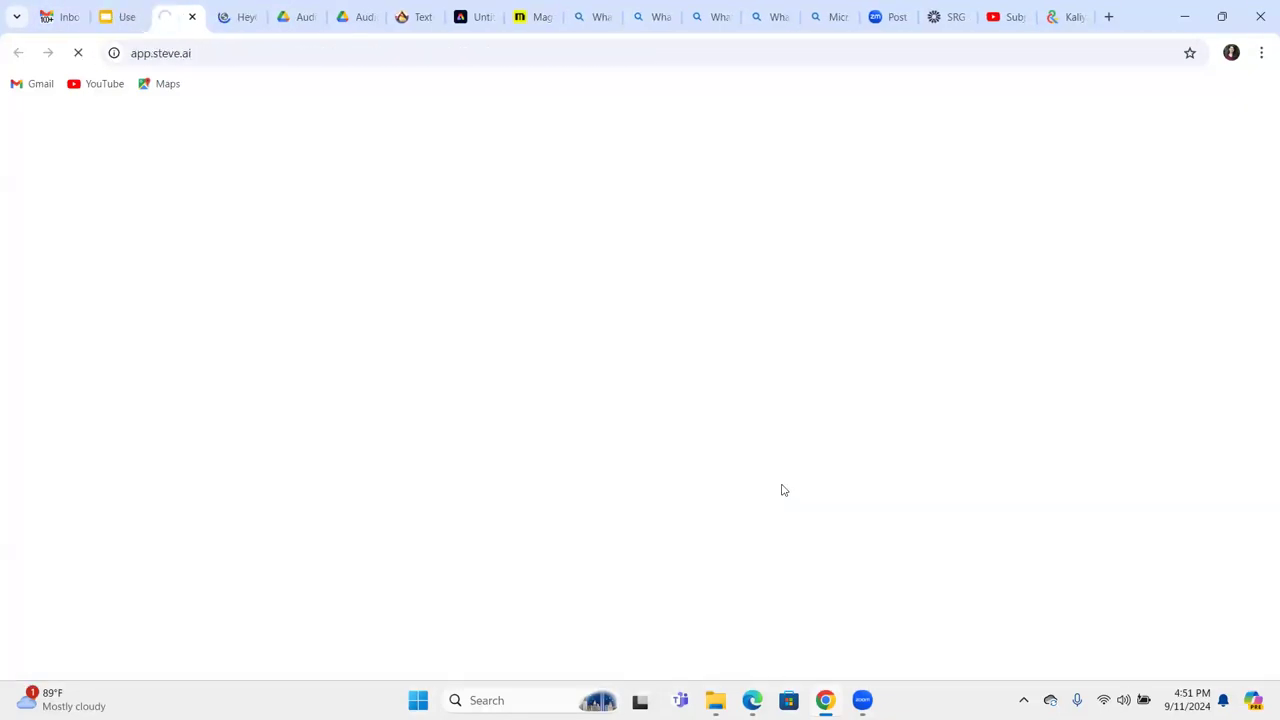
click(115, 17)
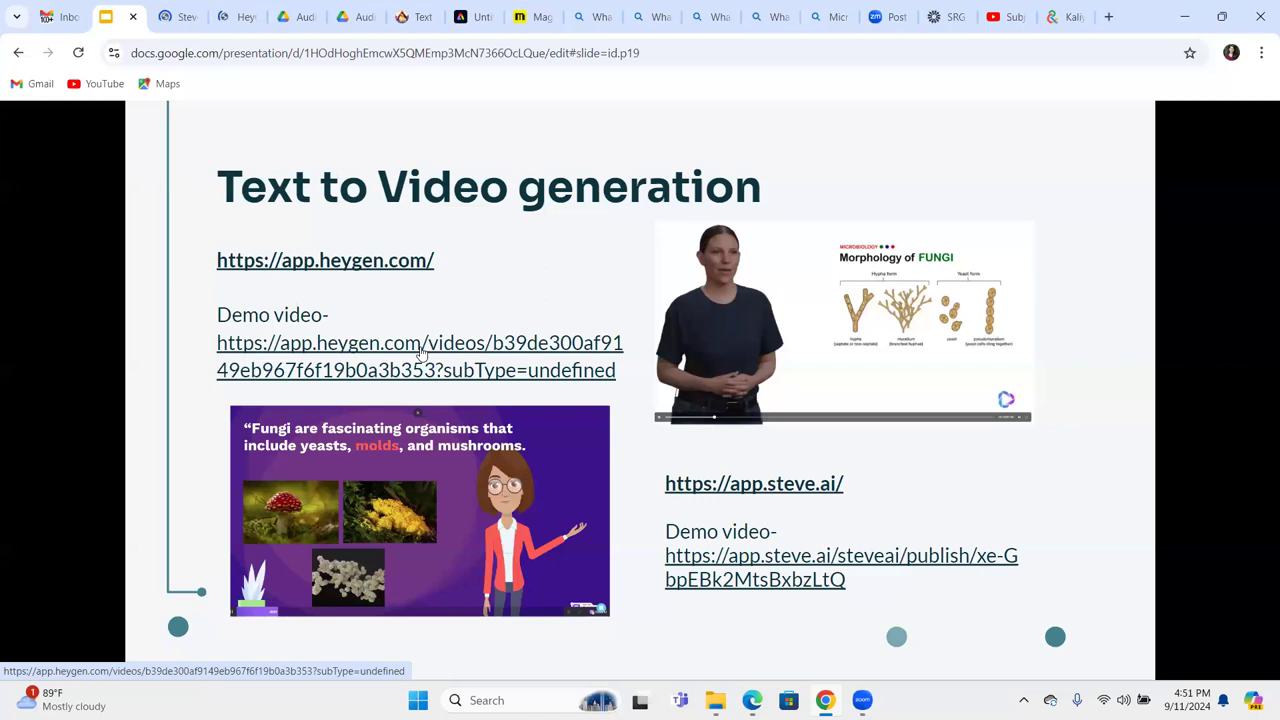
click(421, 352)
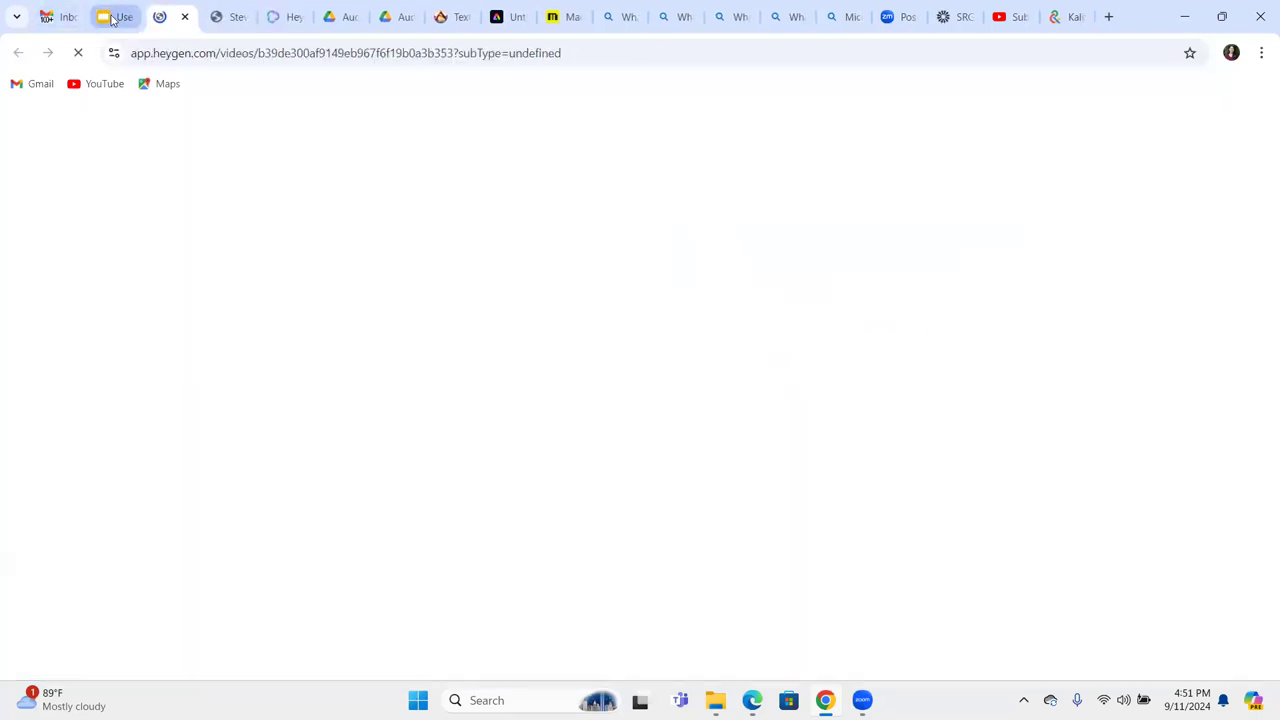
key(ctrl+shift+Tab)
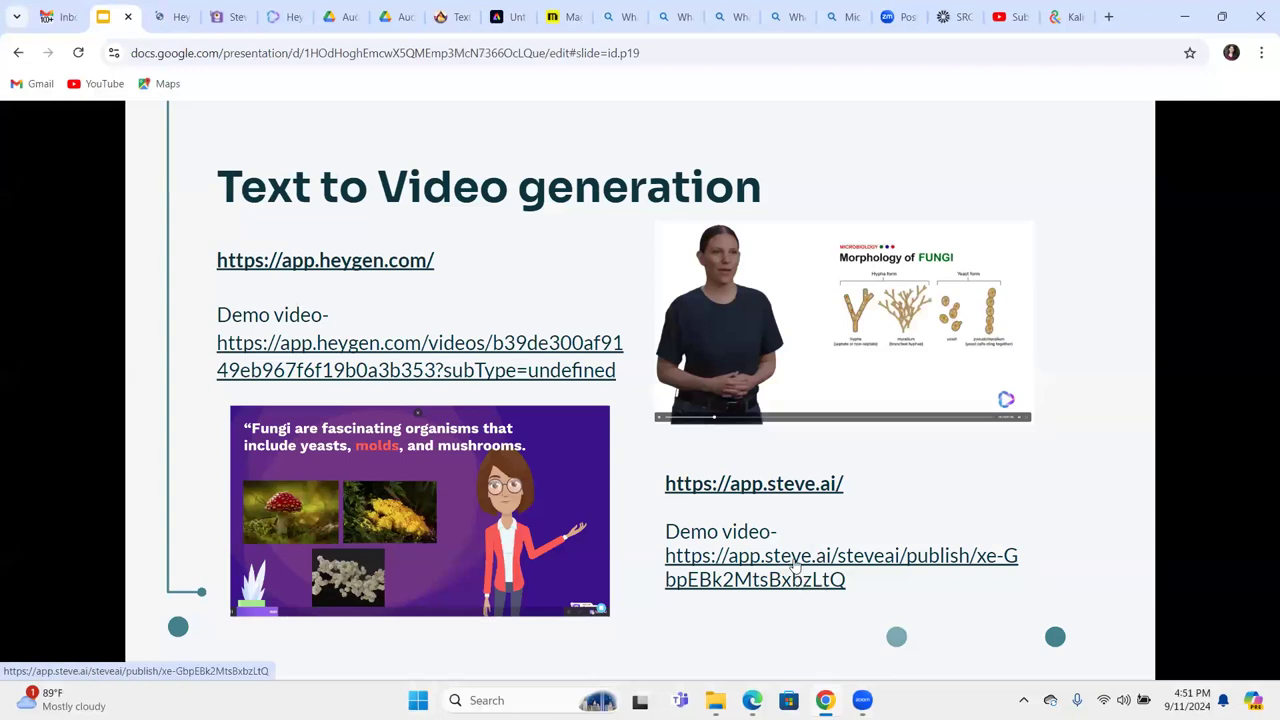
click(796, 568)
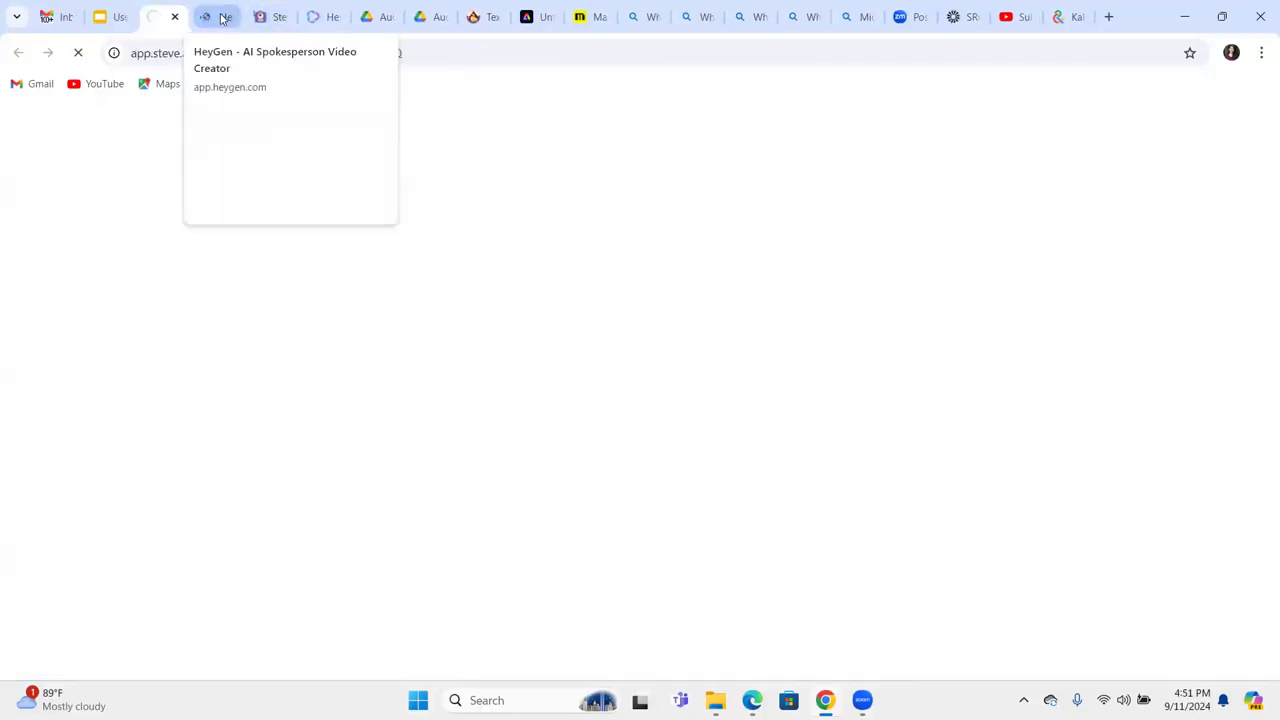
Sign in to Steve AI with the account e-mail and password, continuing on this device without saving the password.
click(264, 17)
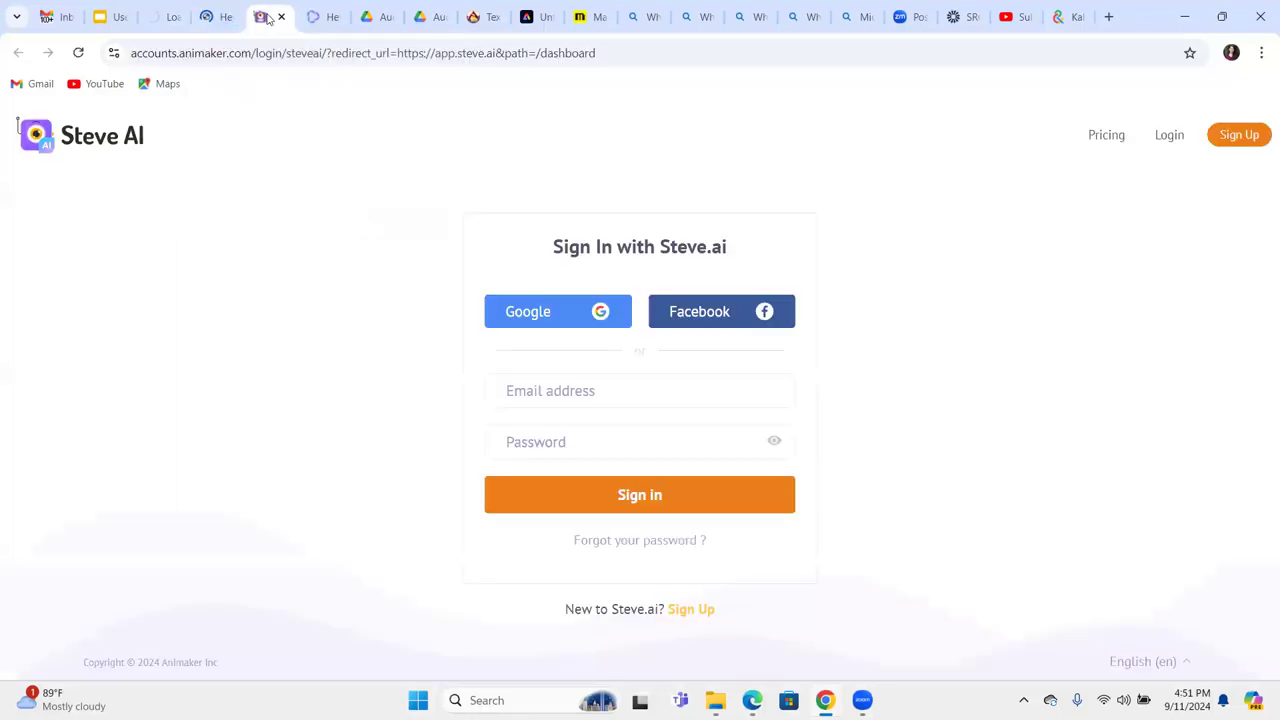
click(585, 387)
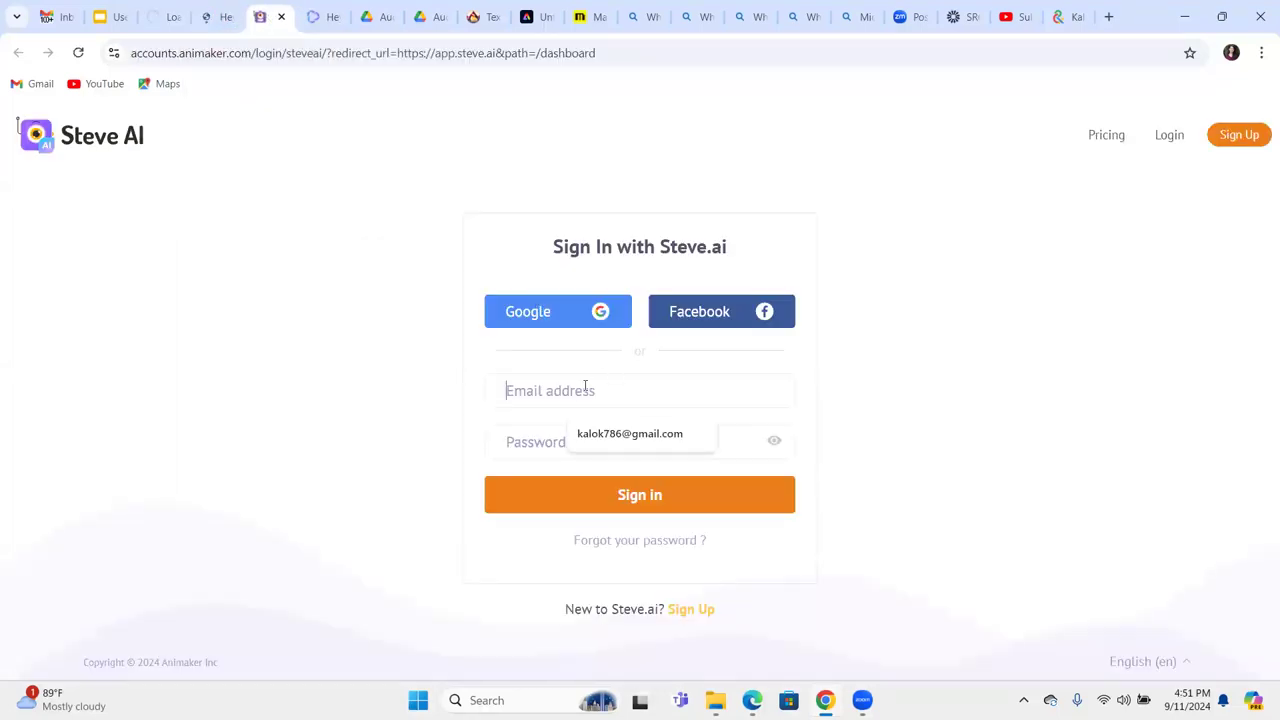
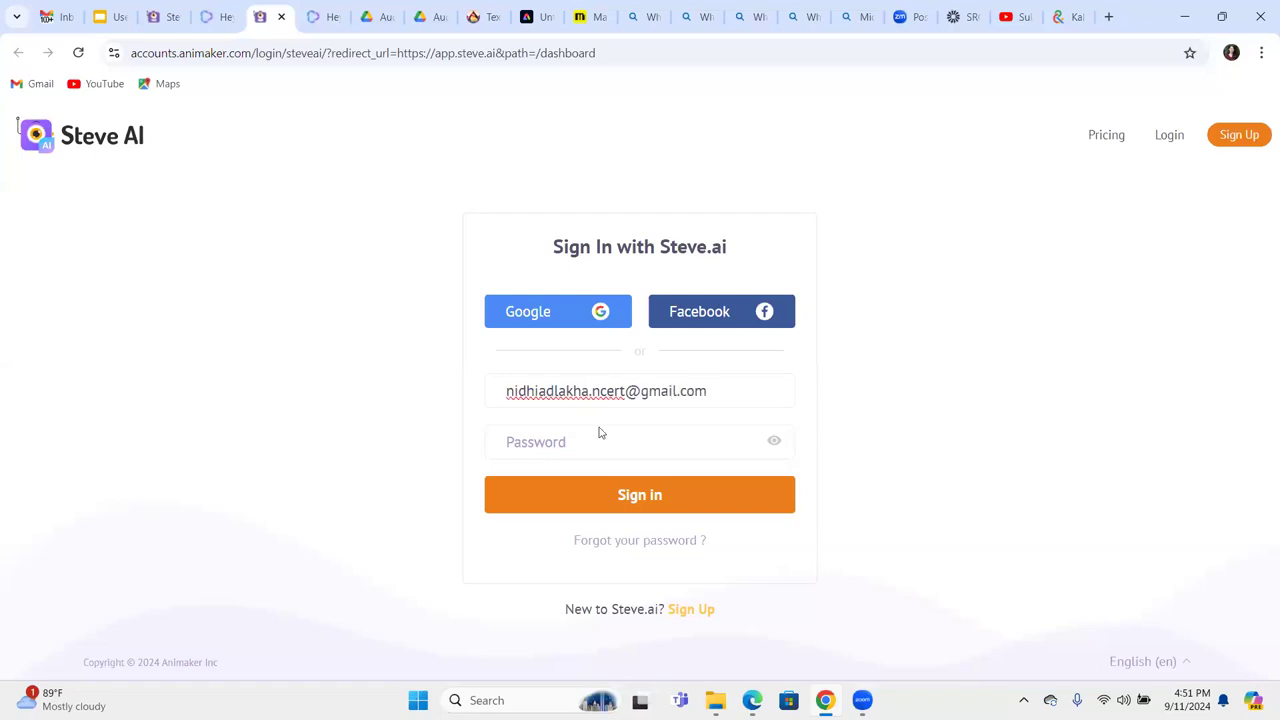
click(568, 442)
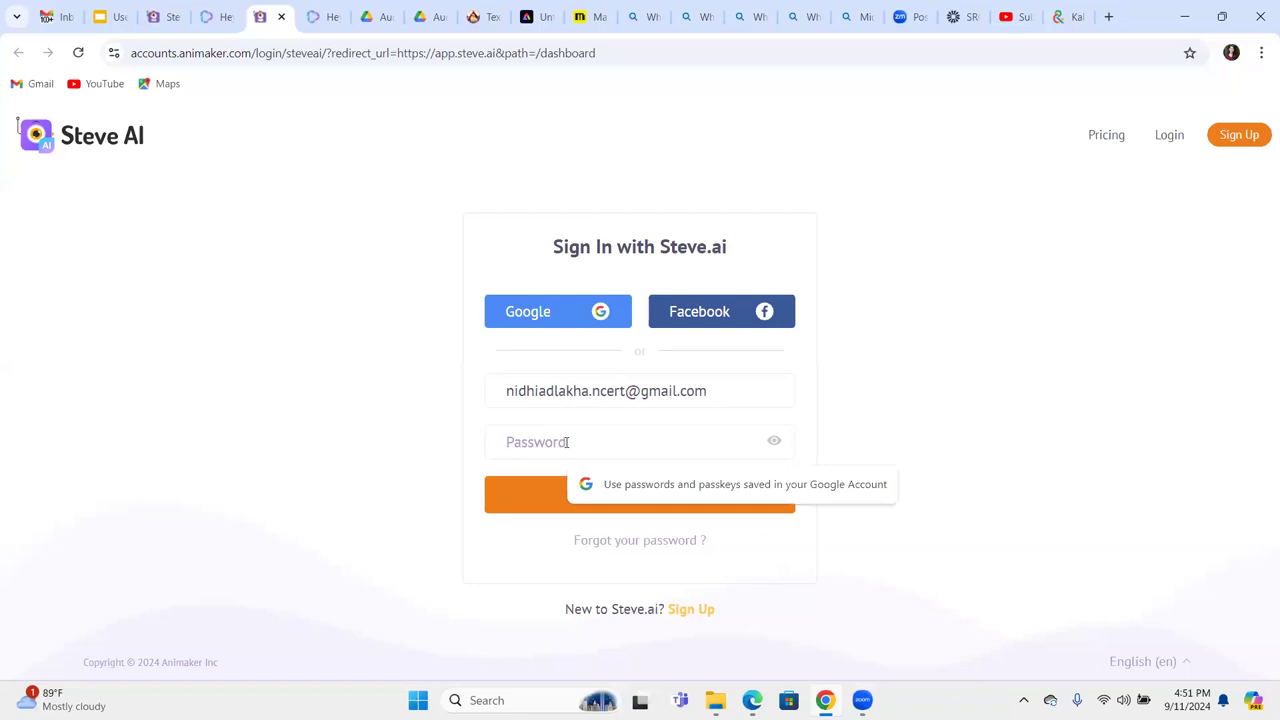
text(•••••••••••••••)
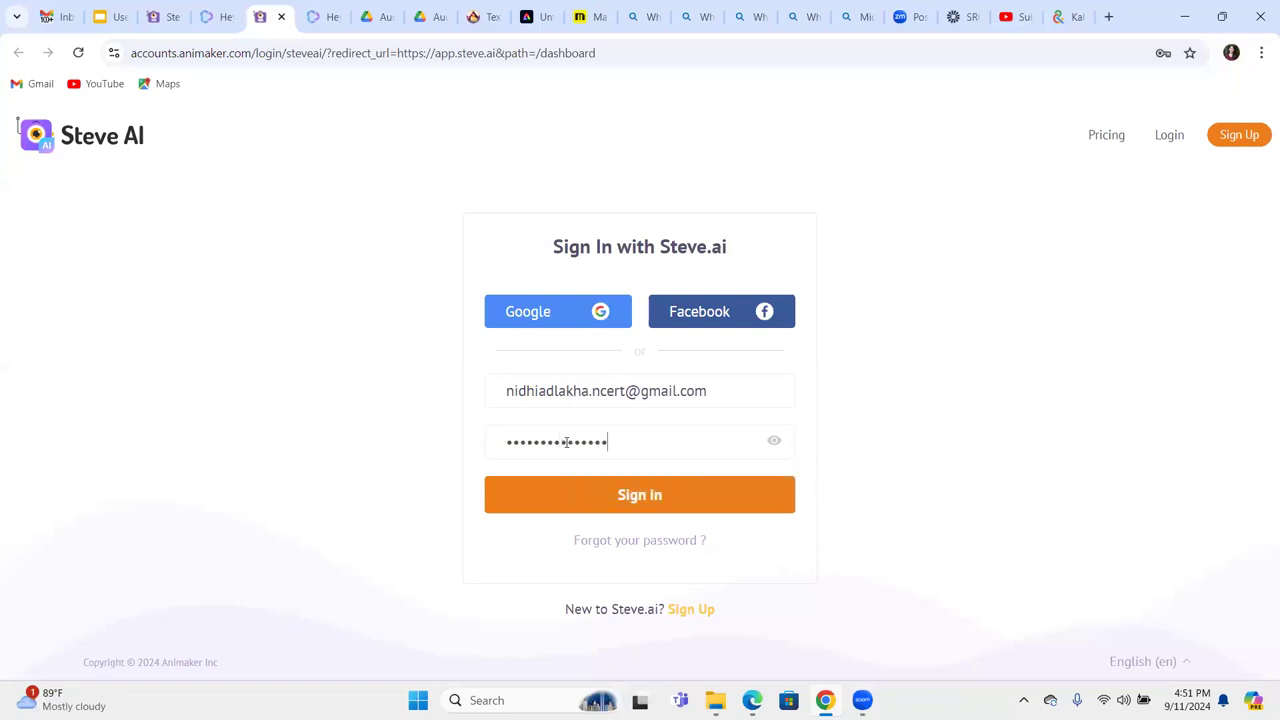
key(Return)
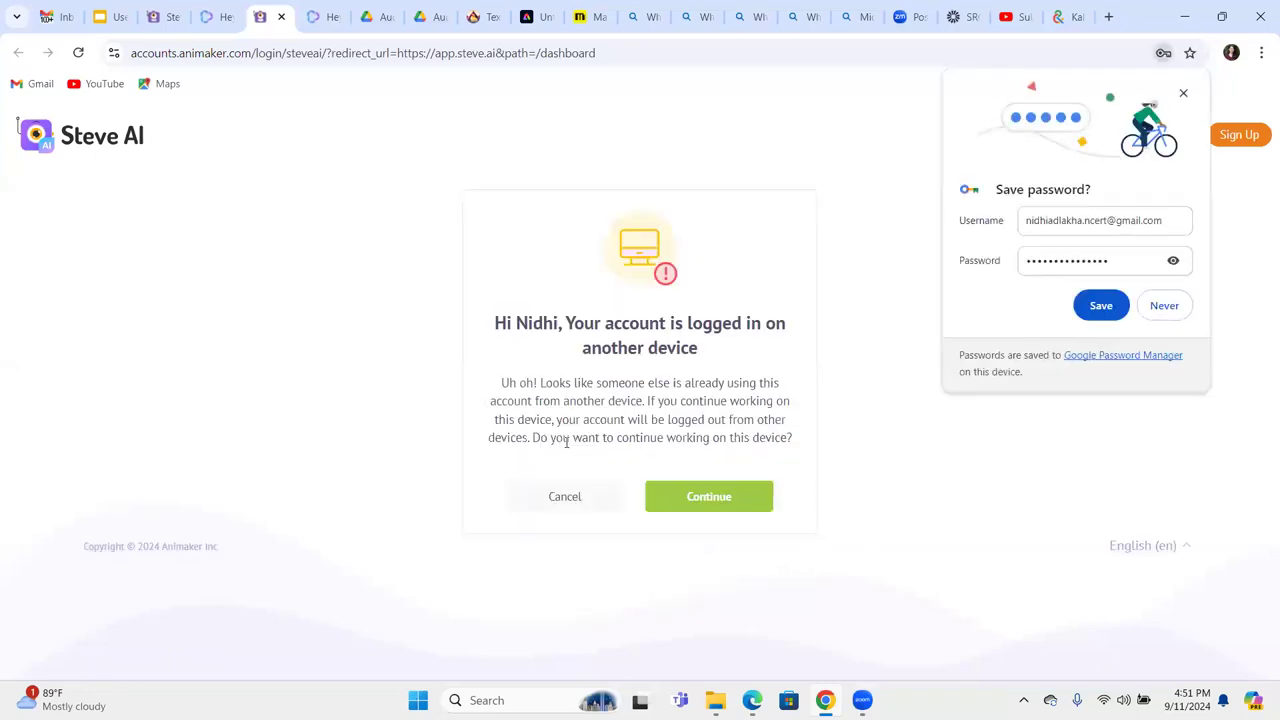
click(702, 514)
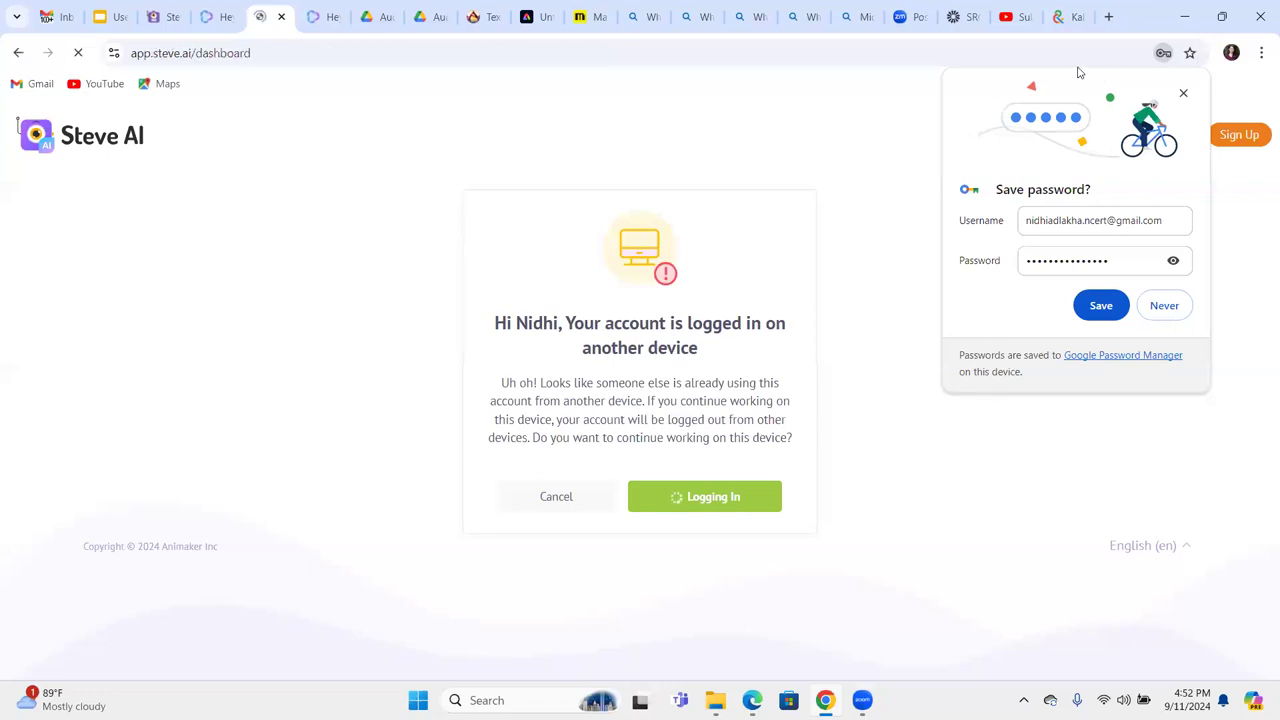
click(1166, 306)
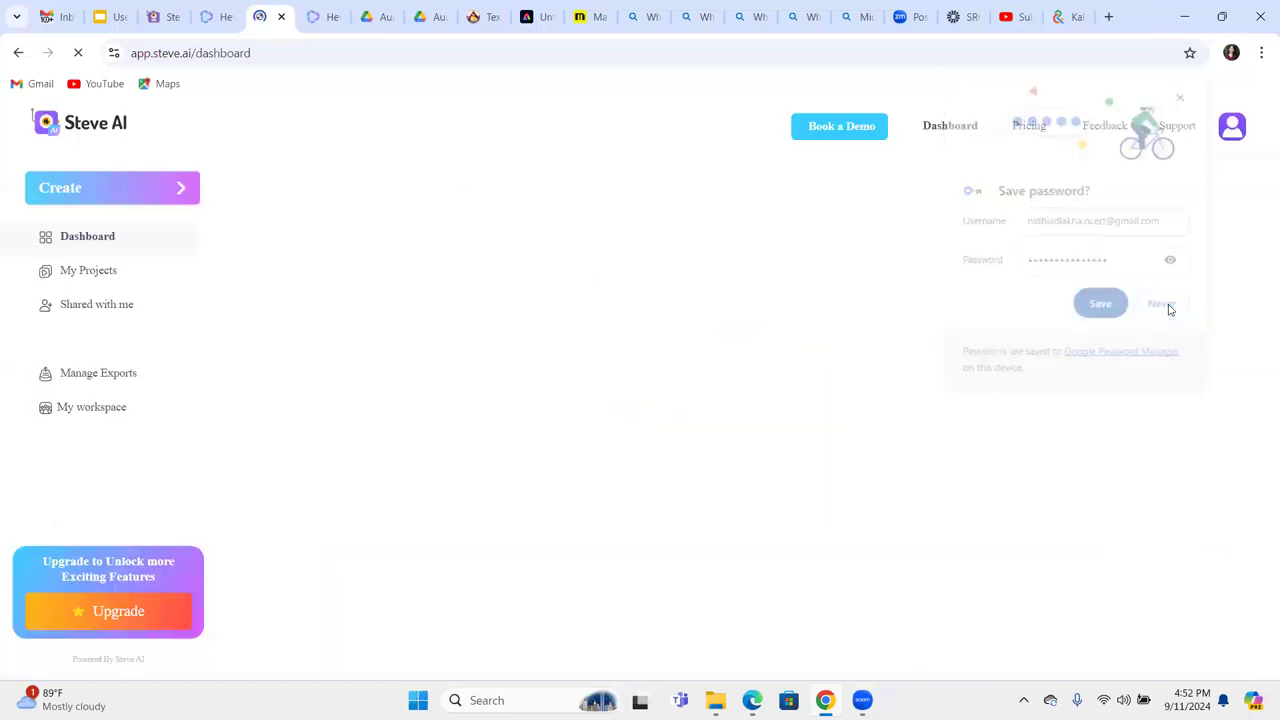
click(212, 18)
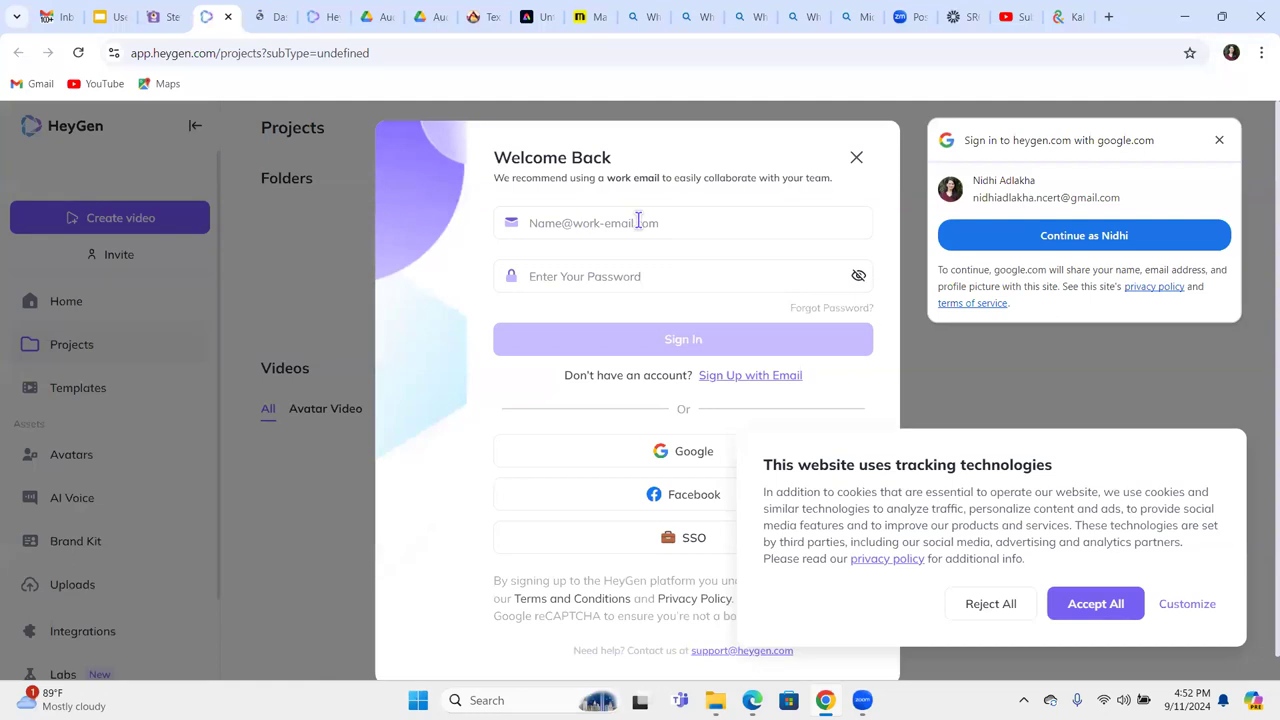
Sign in to HeyGen using the autofilled account e-mail and the account password.
click(564, 225)
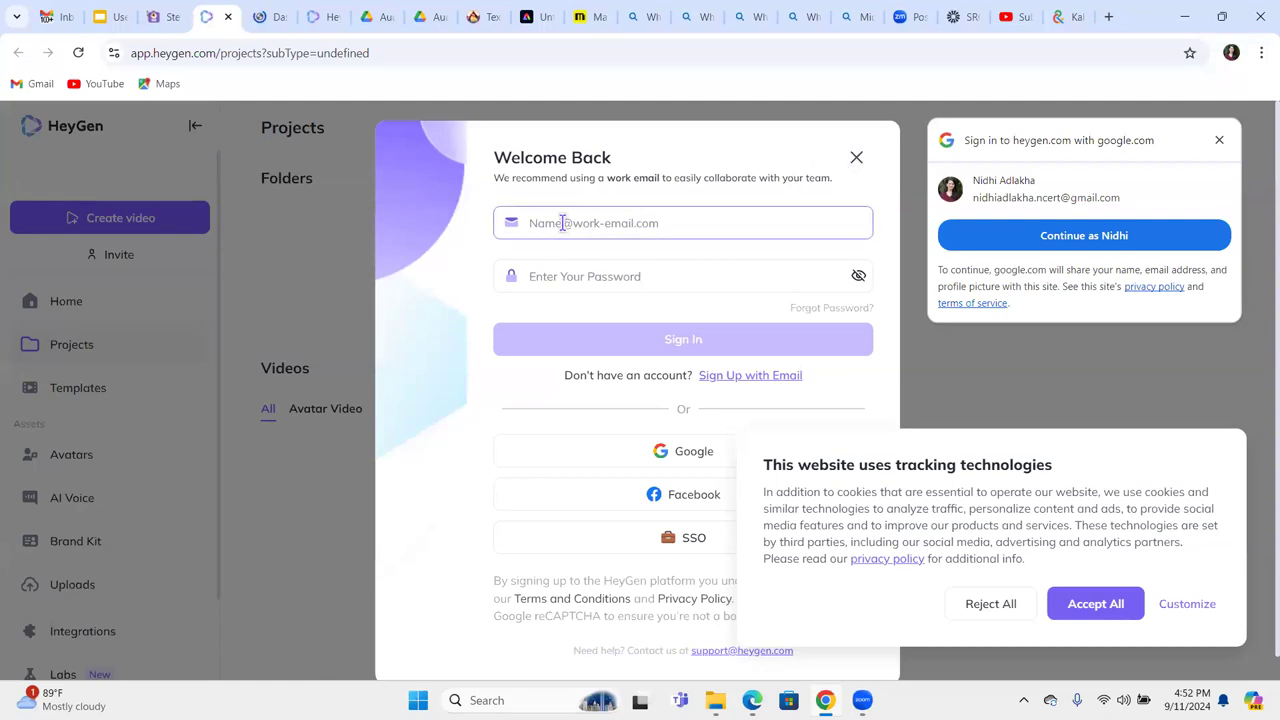
click(559, 228)
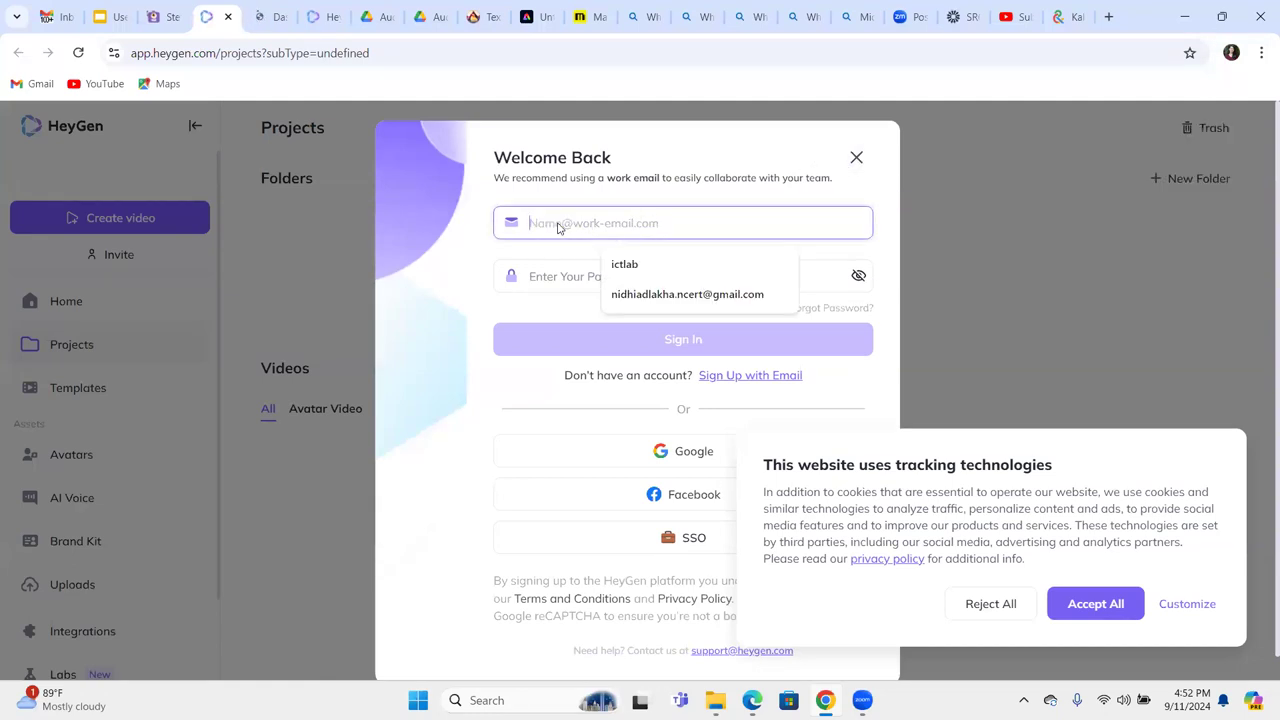
click(655, 296)
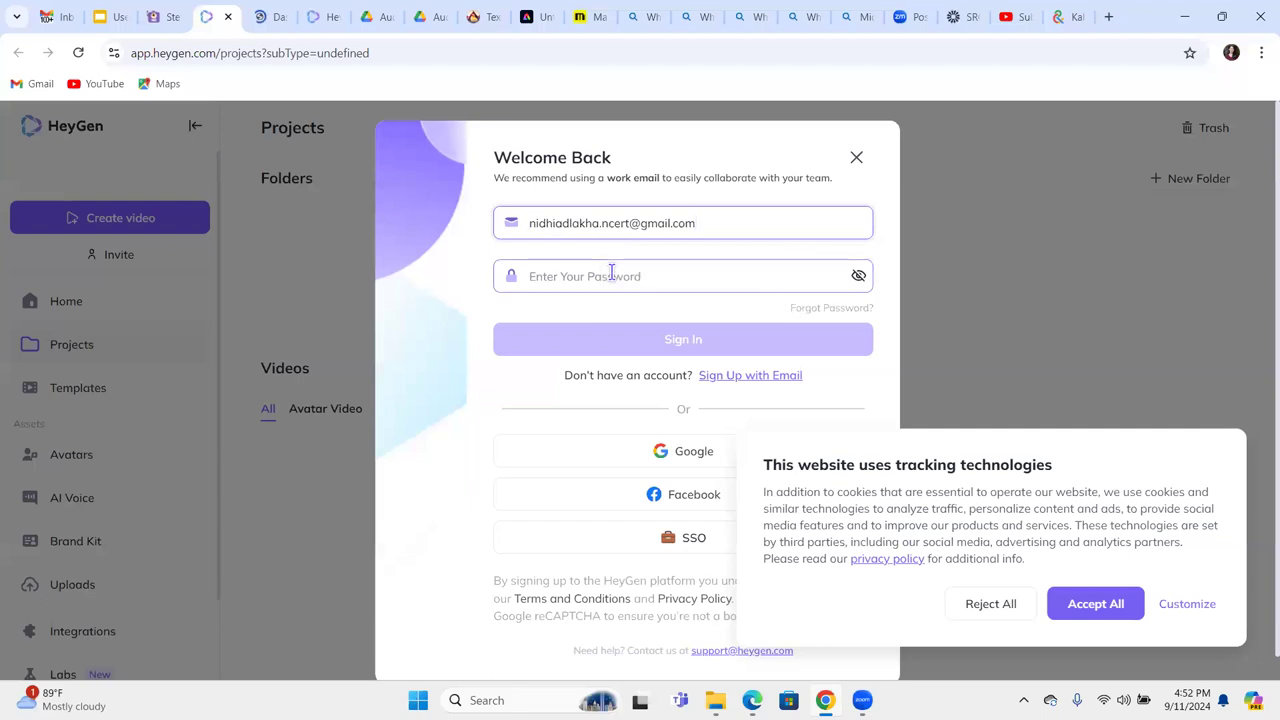
click(612, 277)
text(********)
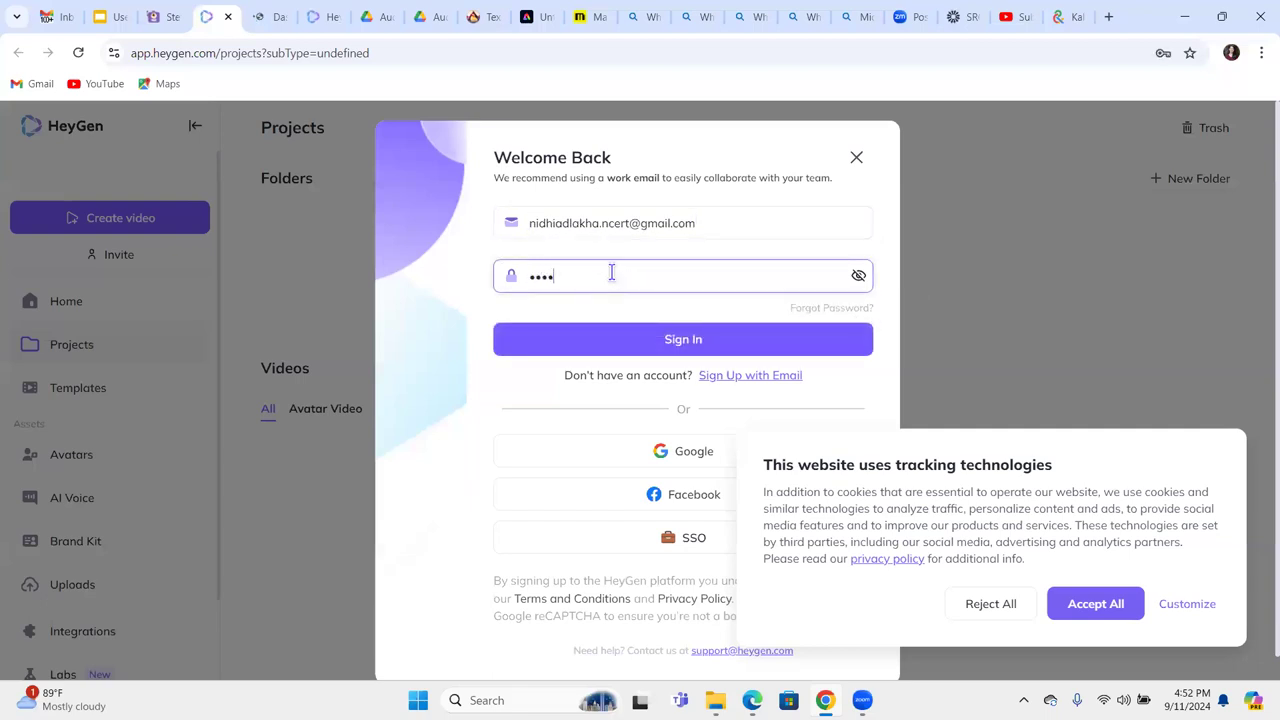
text(*****)
key(Return)
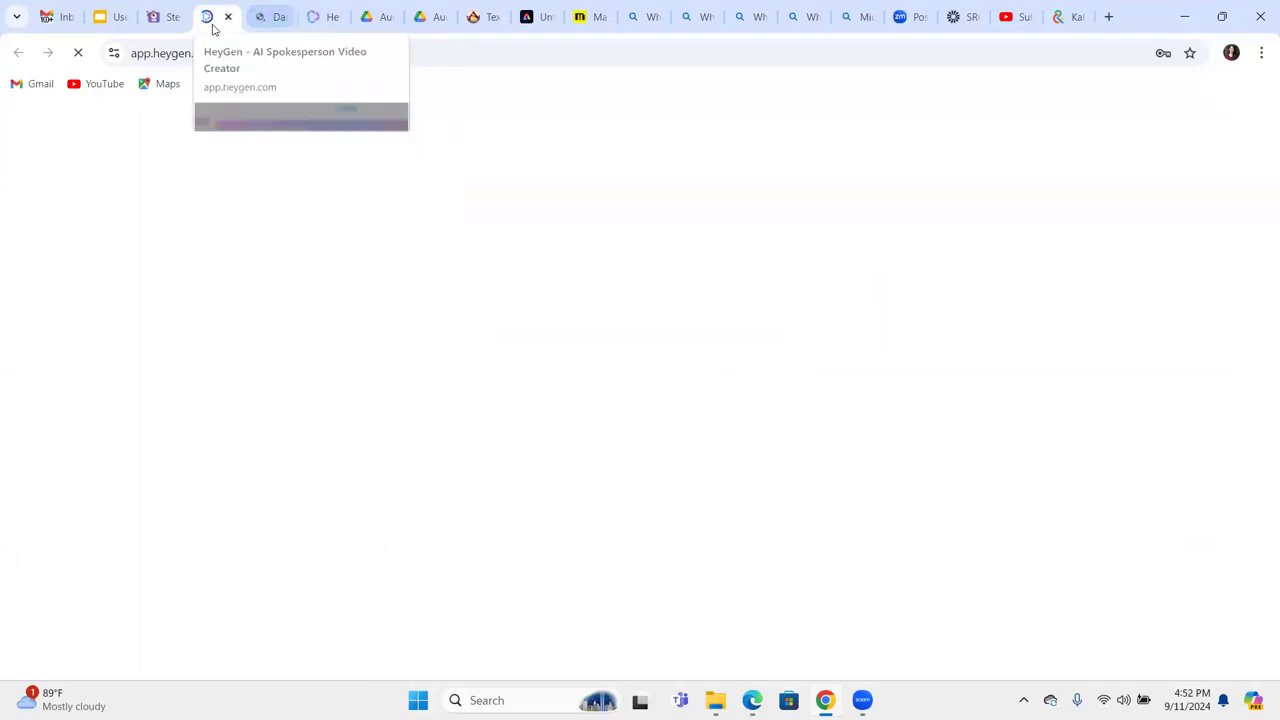
Close Steve AI's yearly plan promo and start a new Text to Animation video.
click(268, 20)
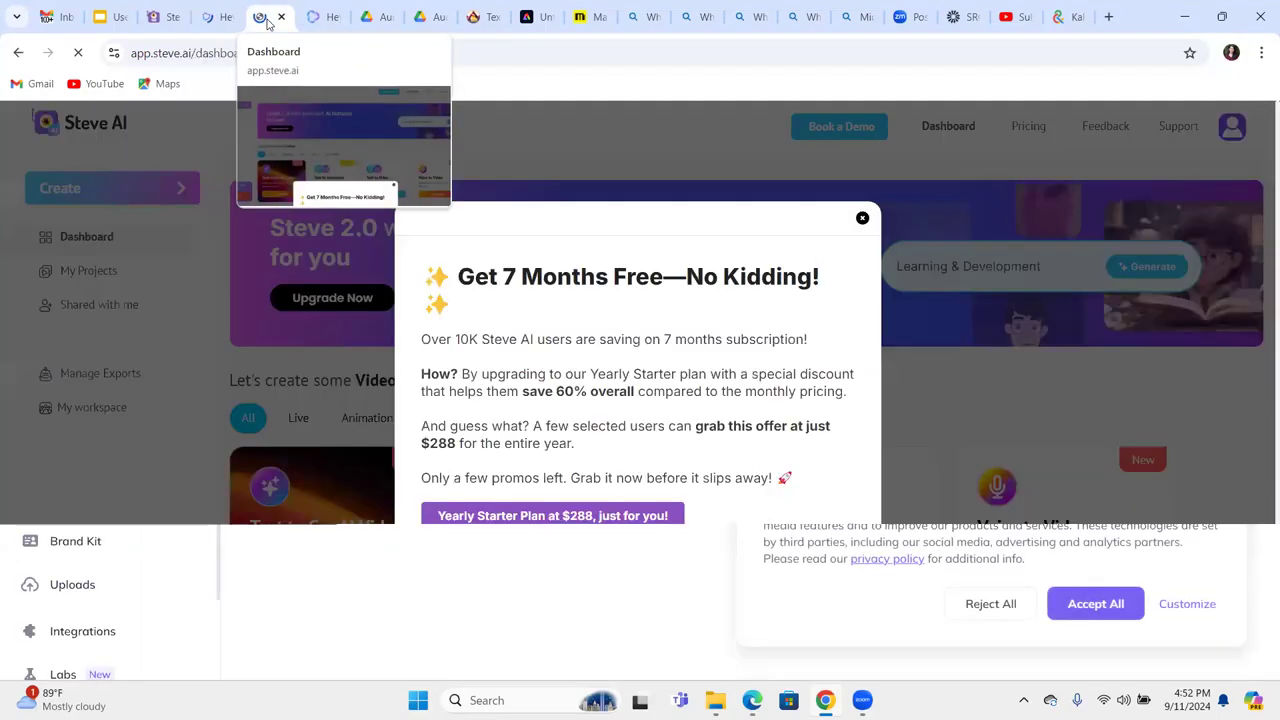
click(862, 219)
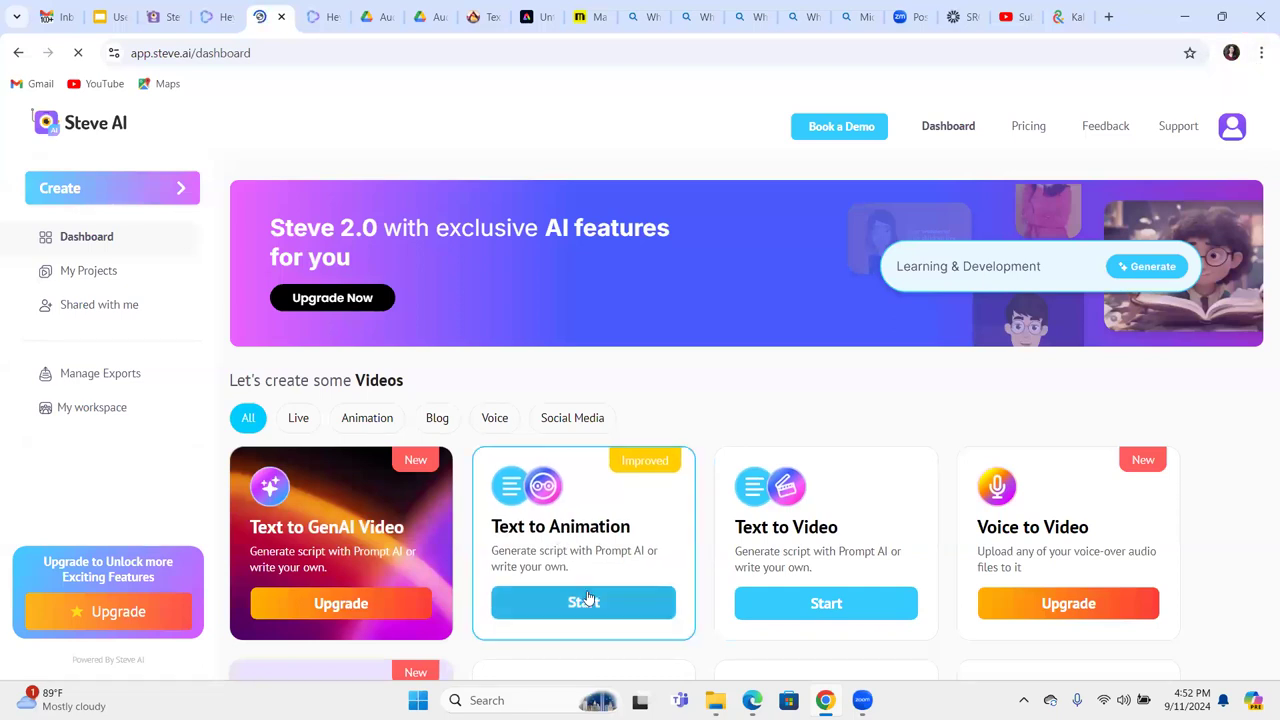
click(588, 598)
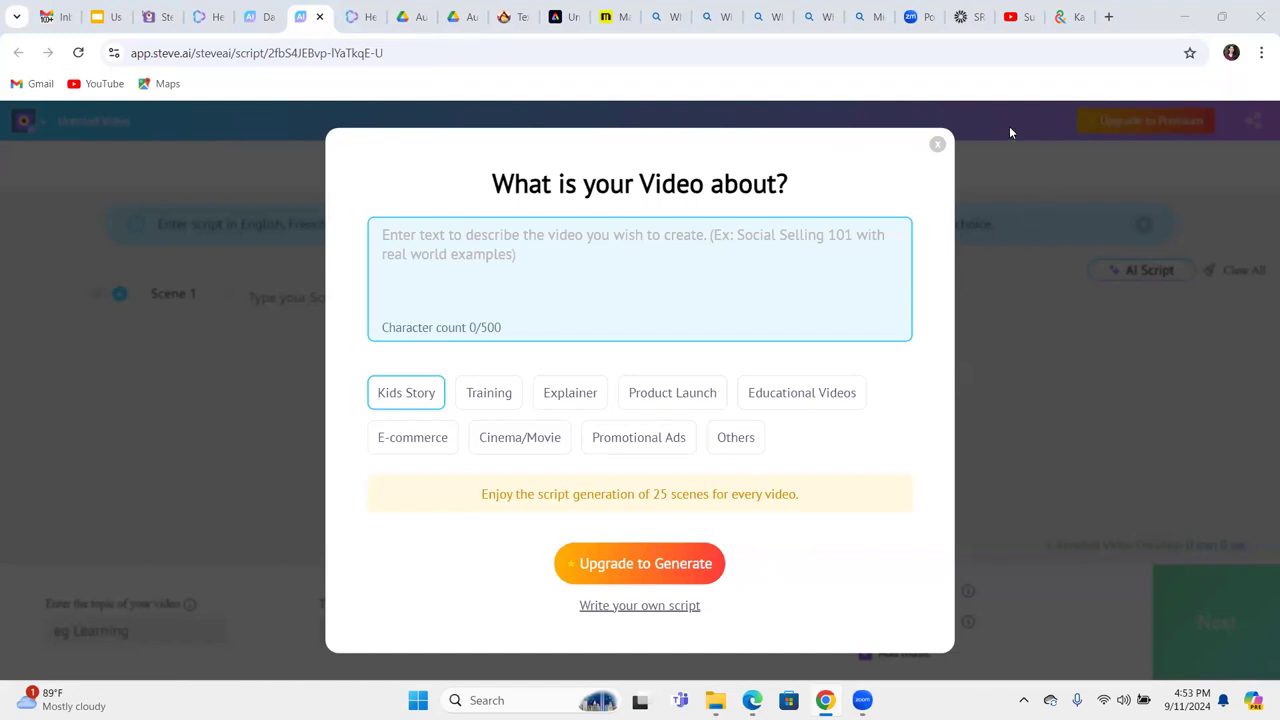
Close the topic prompt and paste Copilot's fungi opening narrator line into Scene 1.
click(938, 147)
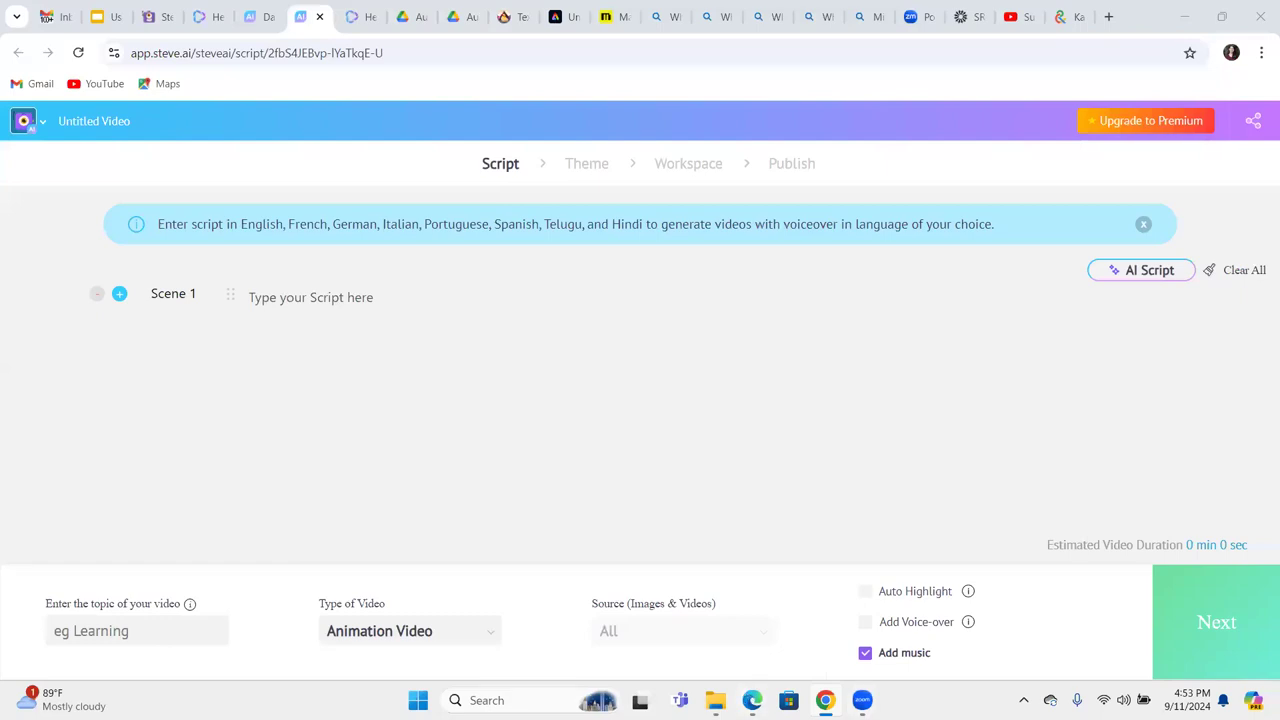
key(alt+Tab)
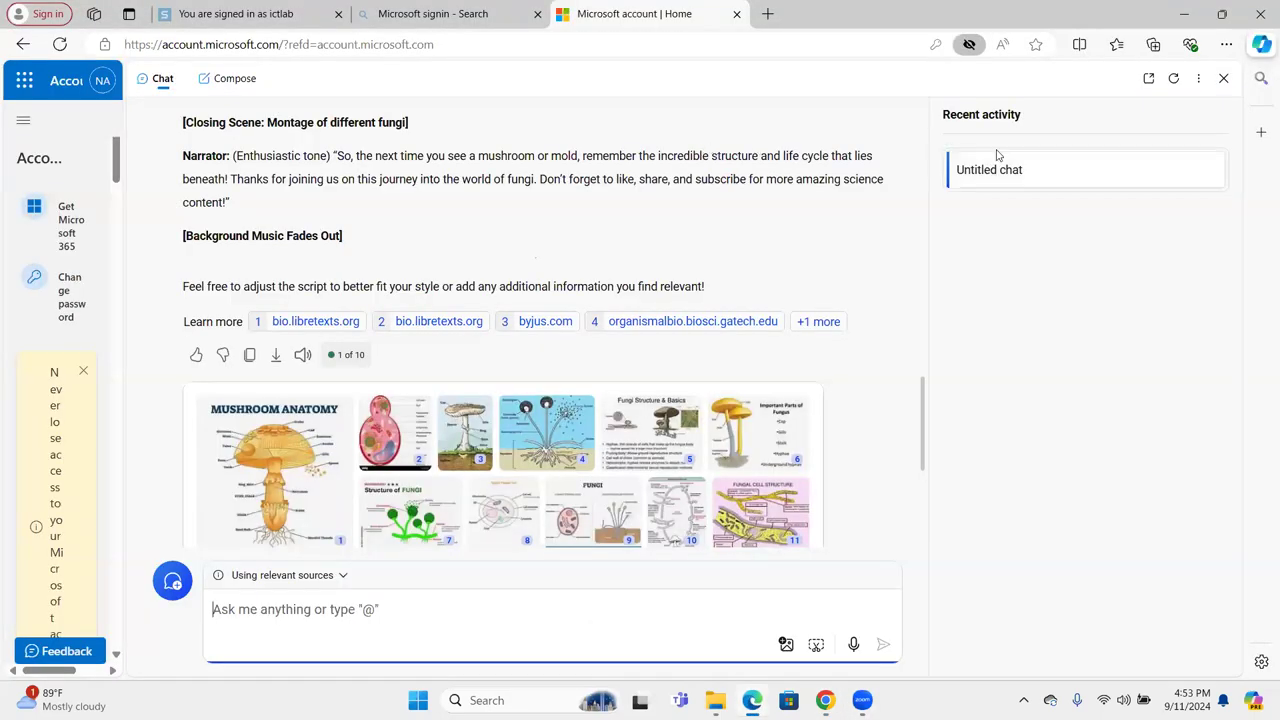
scroll(900, 150, up, 15)
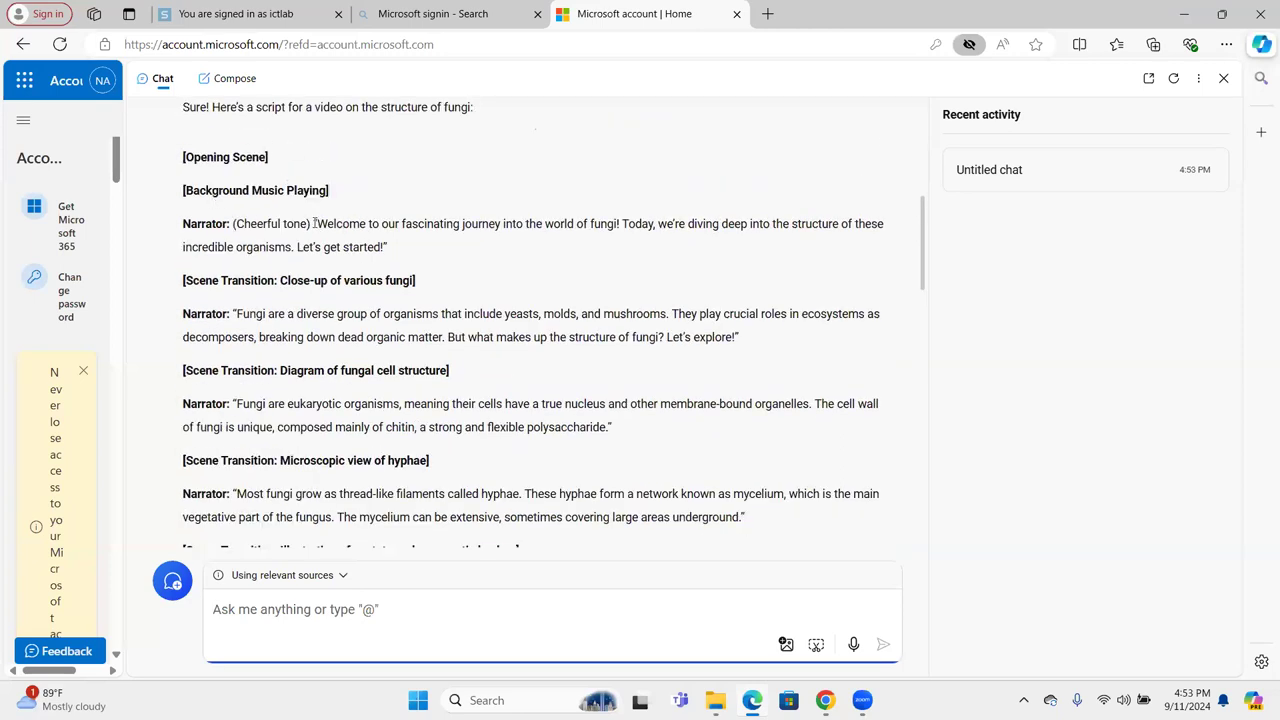
drag(314, 224, 398, 254)
key(ctrl+c)
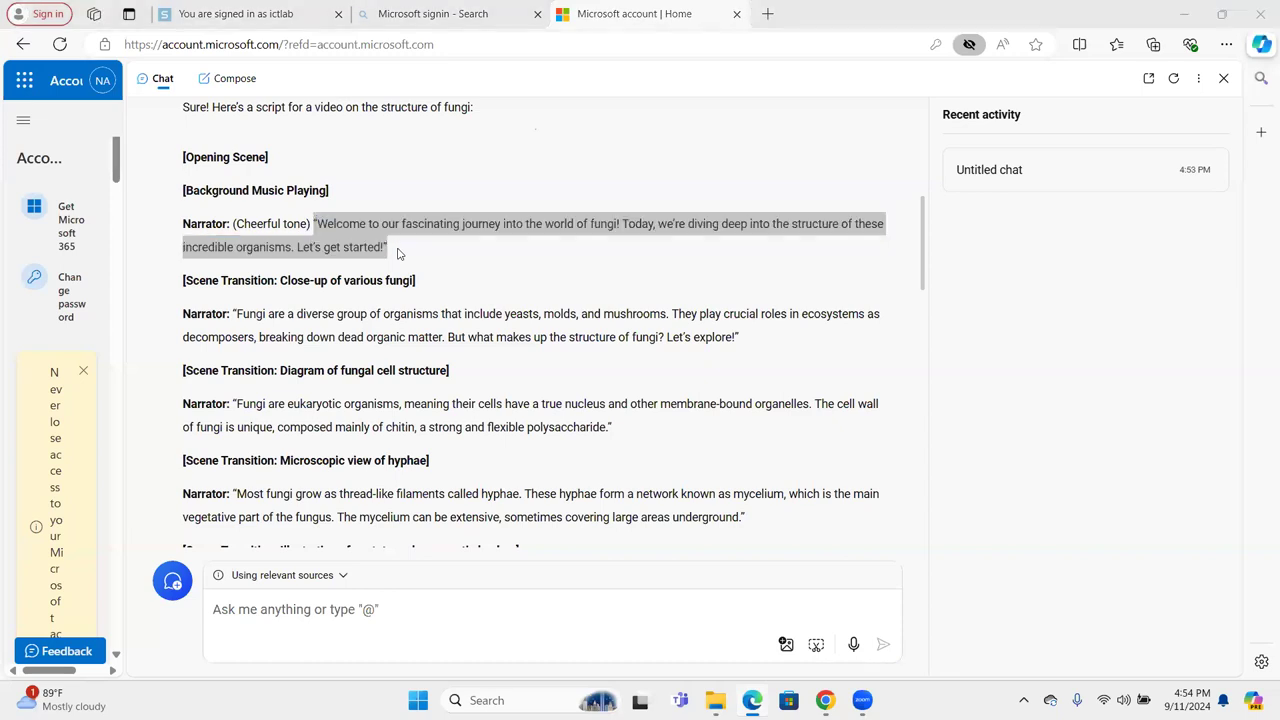
mouse_move(820, 697)
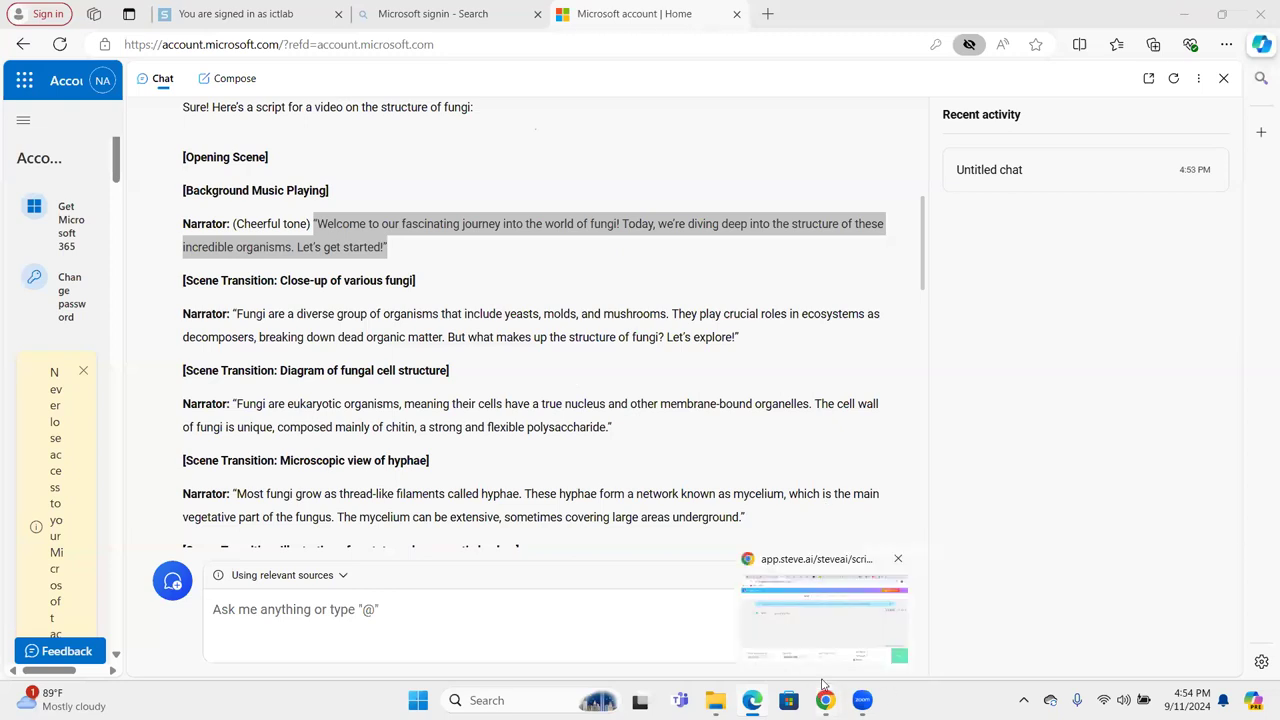
click(822, 684)
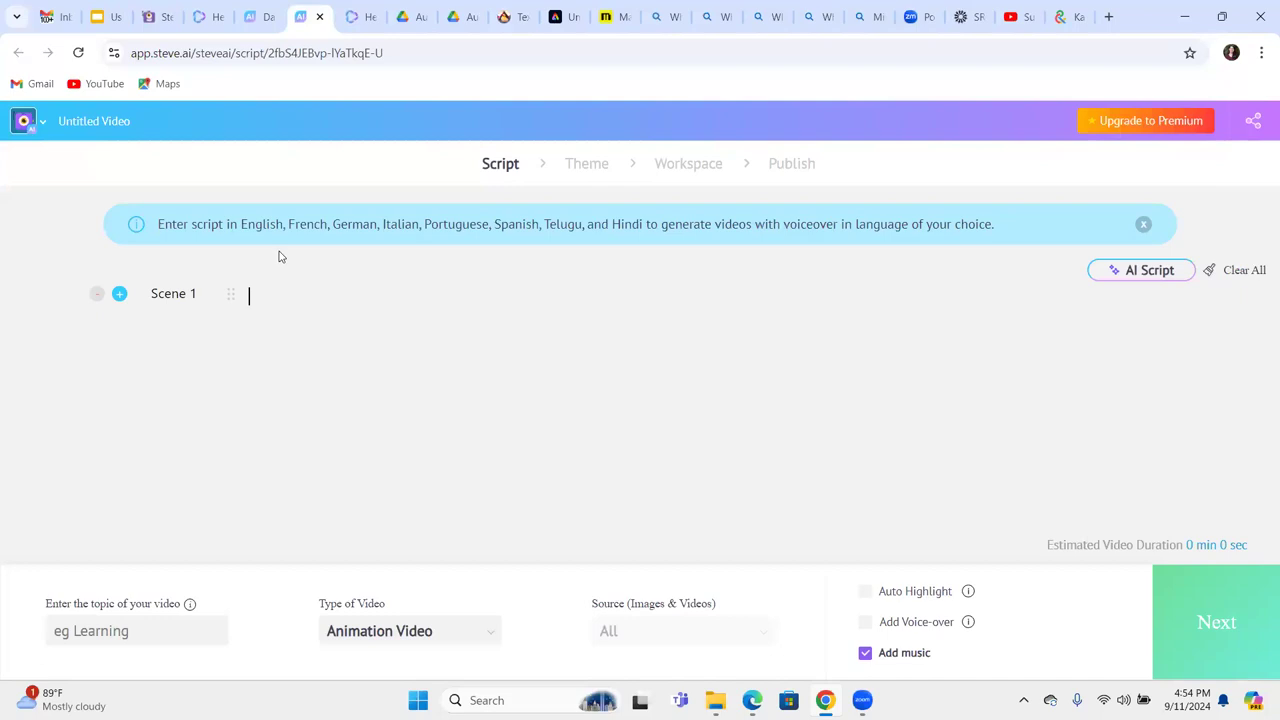
click(277, 290)
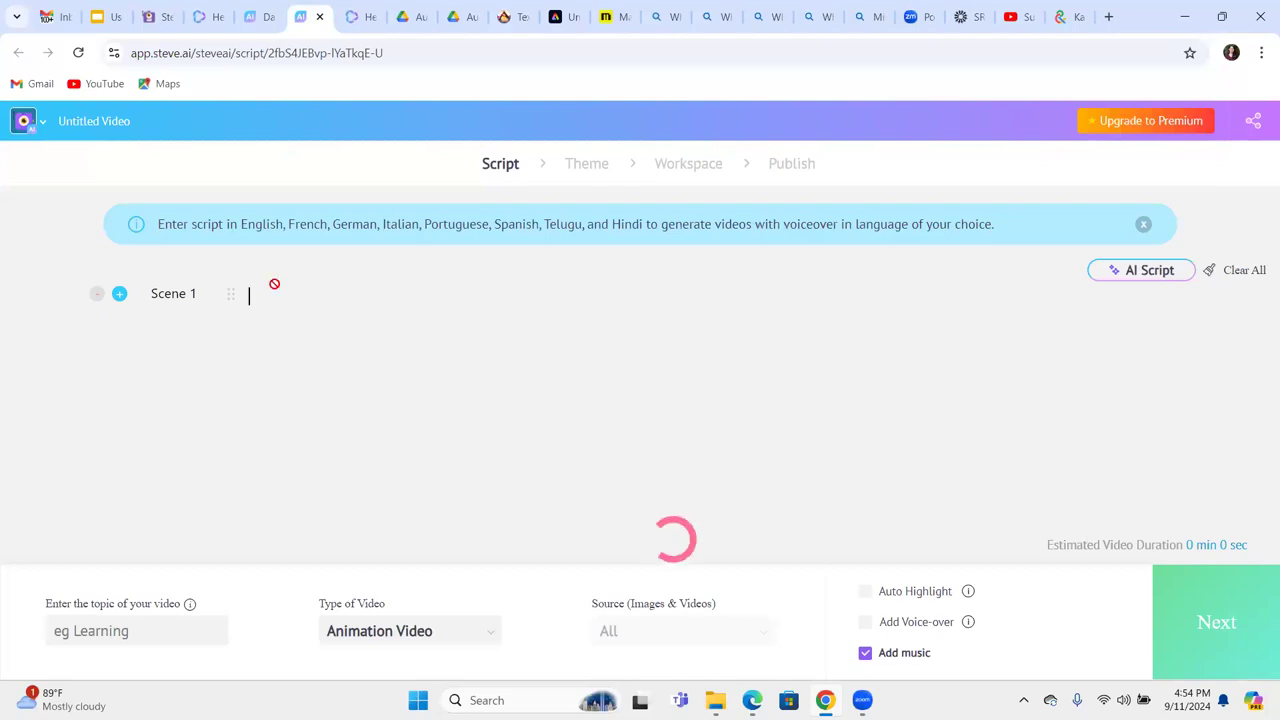
key(ctrl+v)
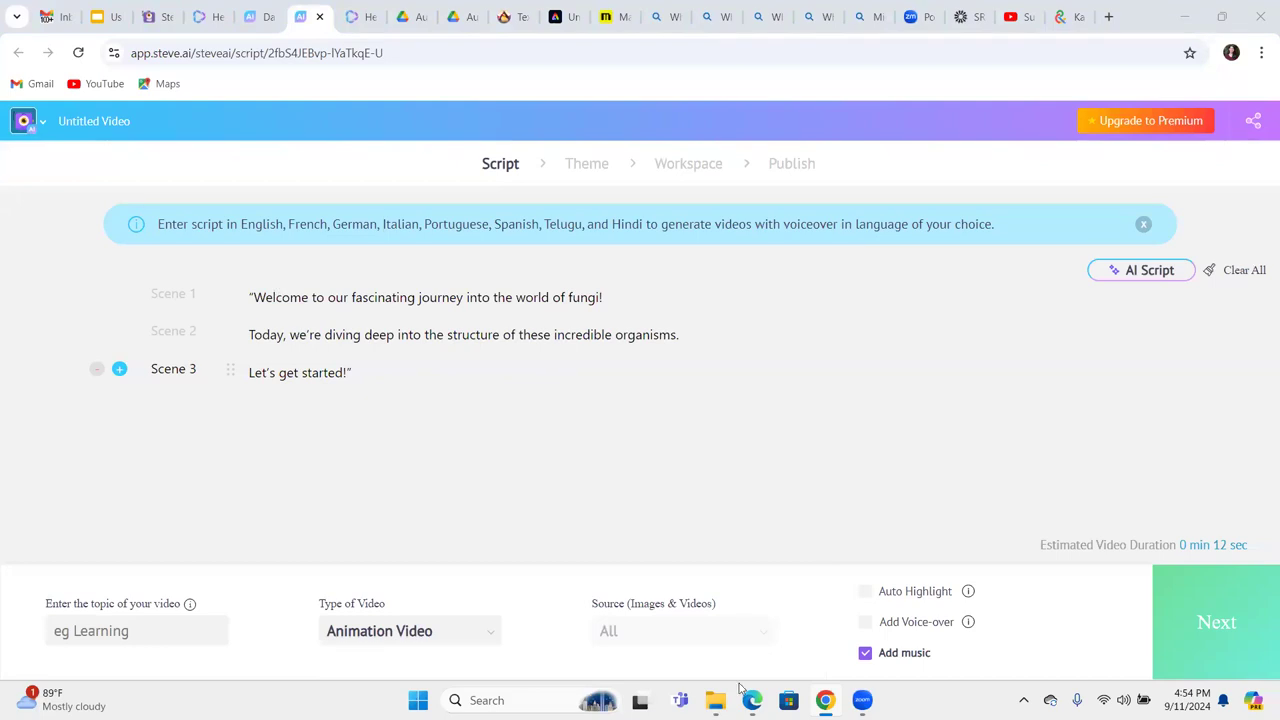
Copy Copilot's paragraph on fungi as eukaryotic organisms and paste it into the Steve AI script.
mouse_move(740, 688)
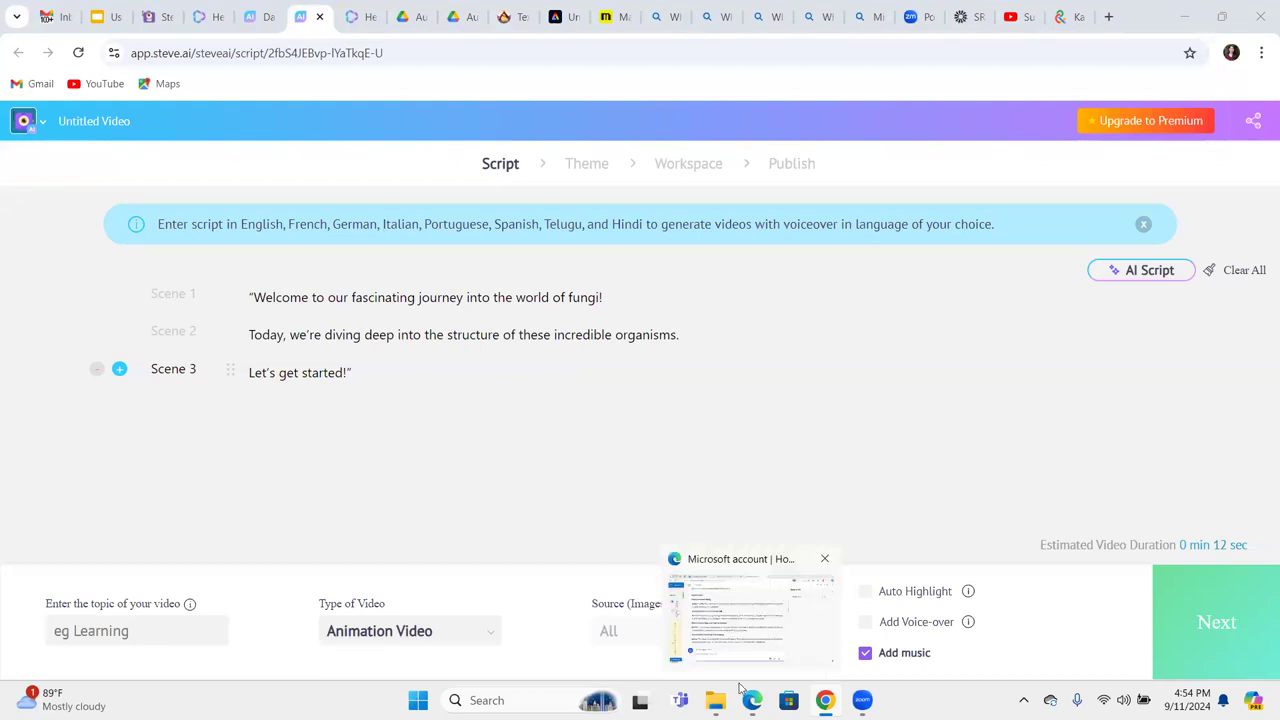
click(741, 689)
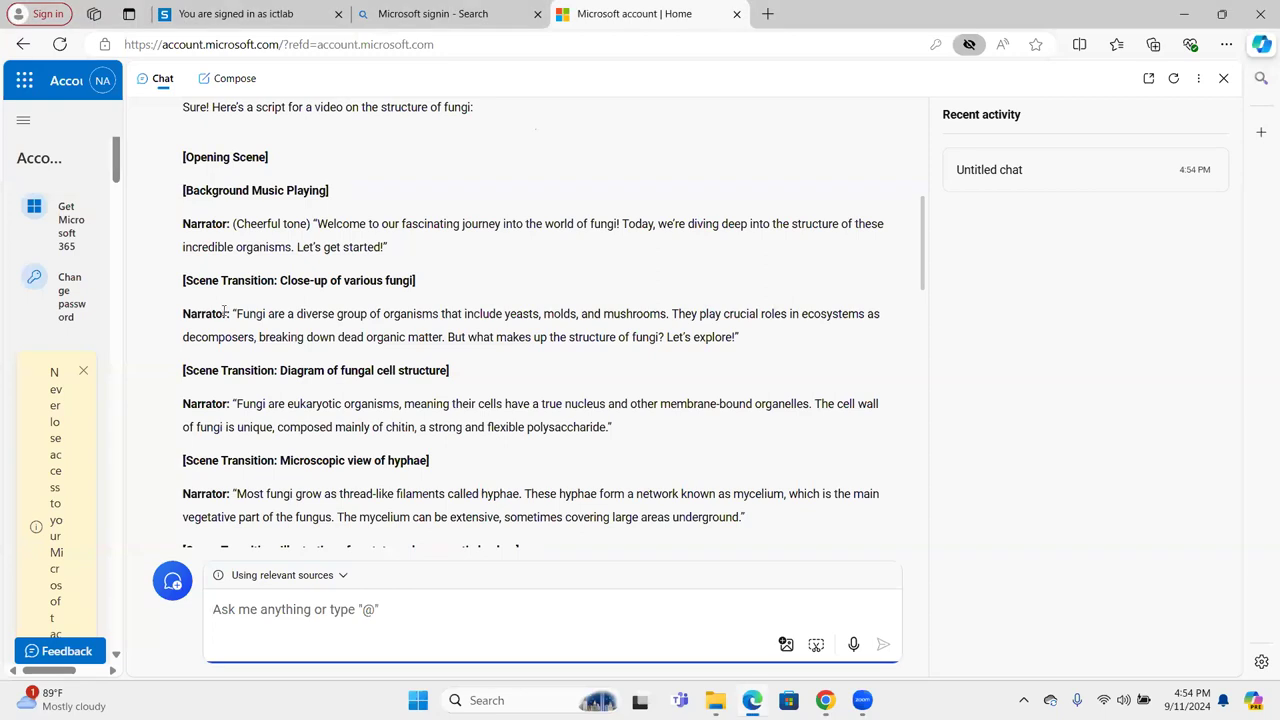
drag(232, 313, 757, 344)
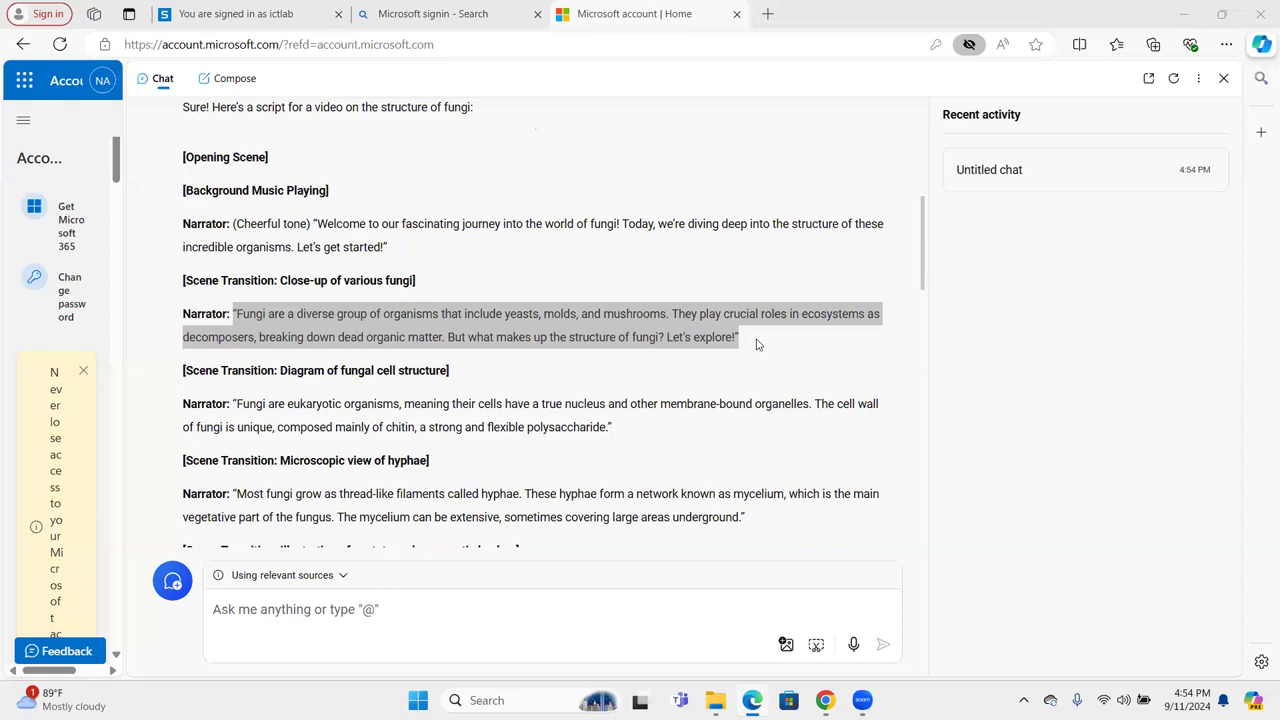
key(alt+Tab)
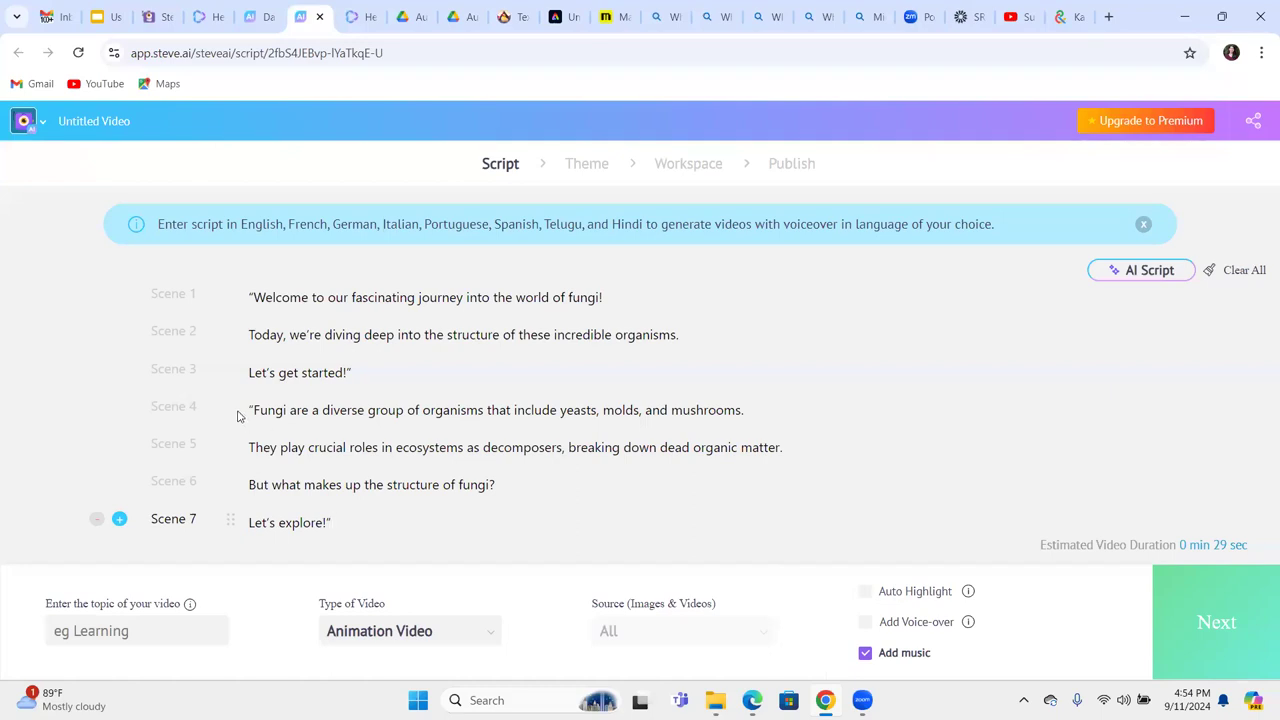
key(alt+Tab)
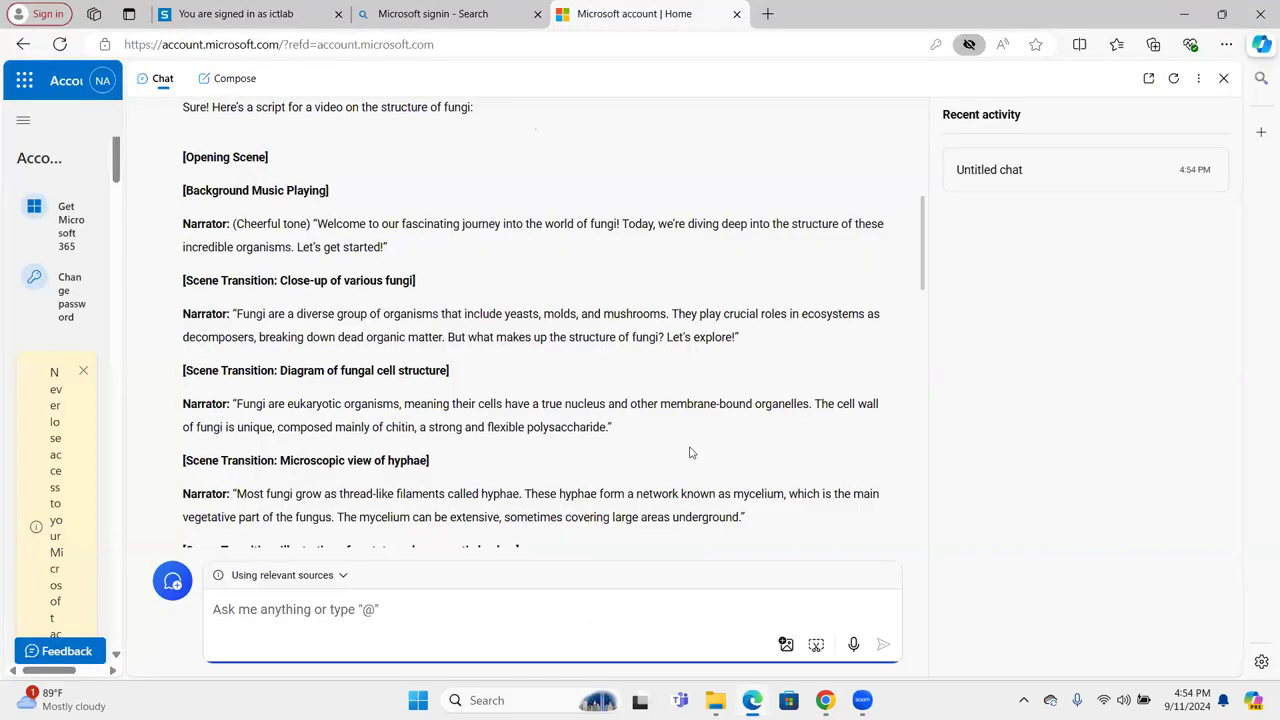
drag(234, 404, 234, 404)
click(233, 401)
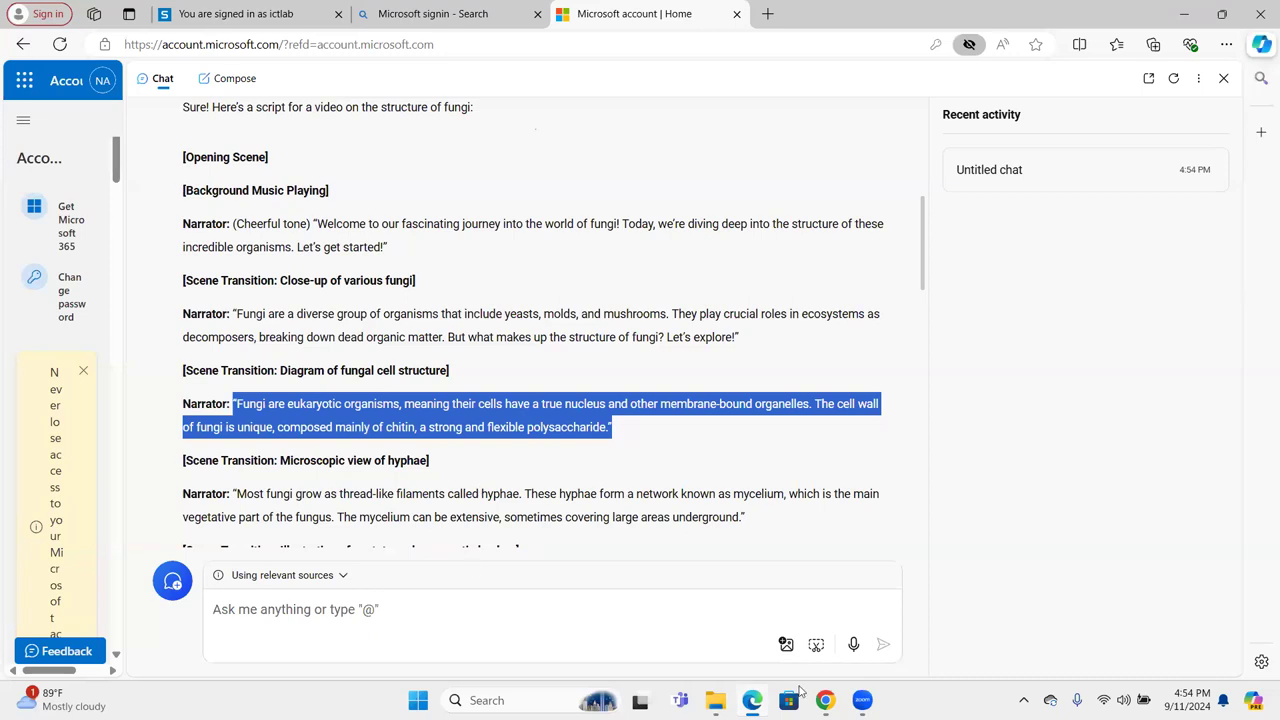
key(alt+Tab)
key(ctrl+v)
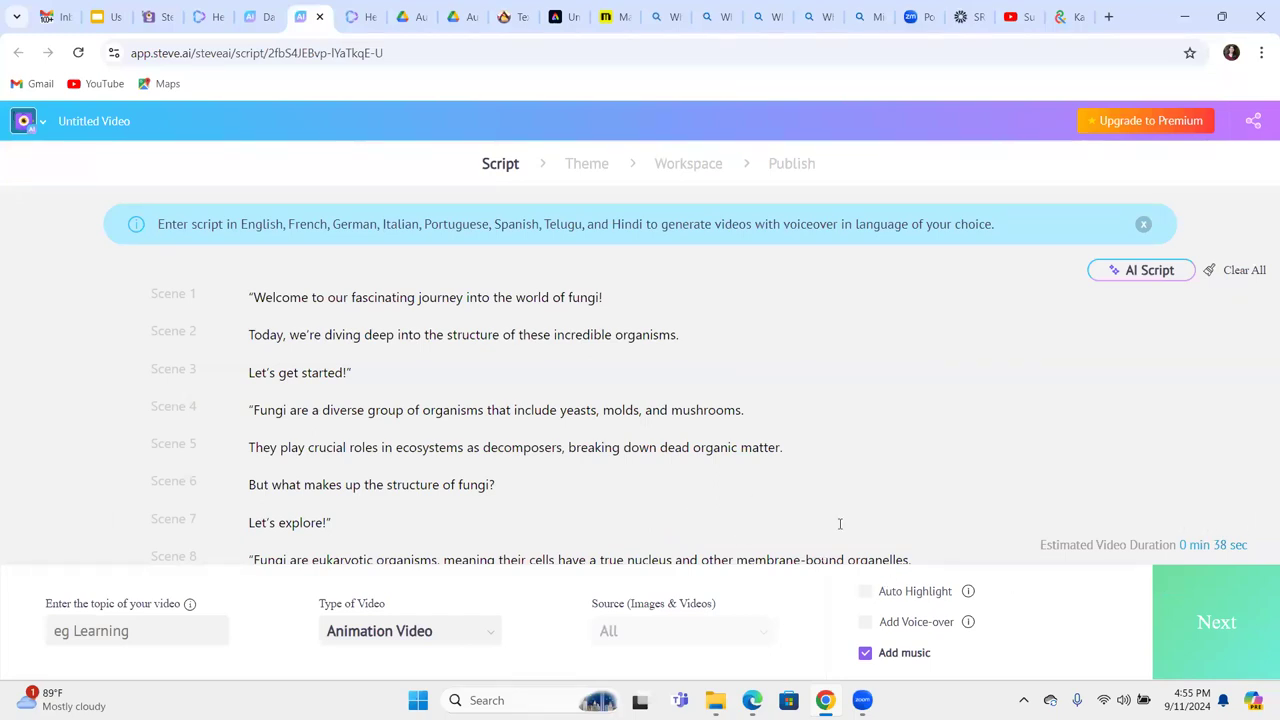
Enter Fungi as the Steve AI video topic and apply the 'new mindset' template style.
click(134, 627)
text(Fungi)
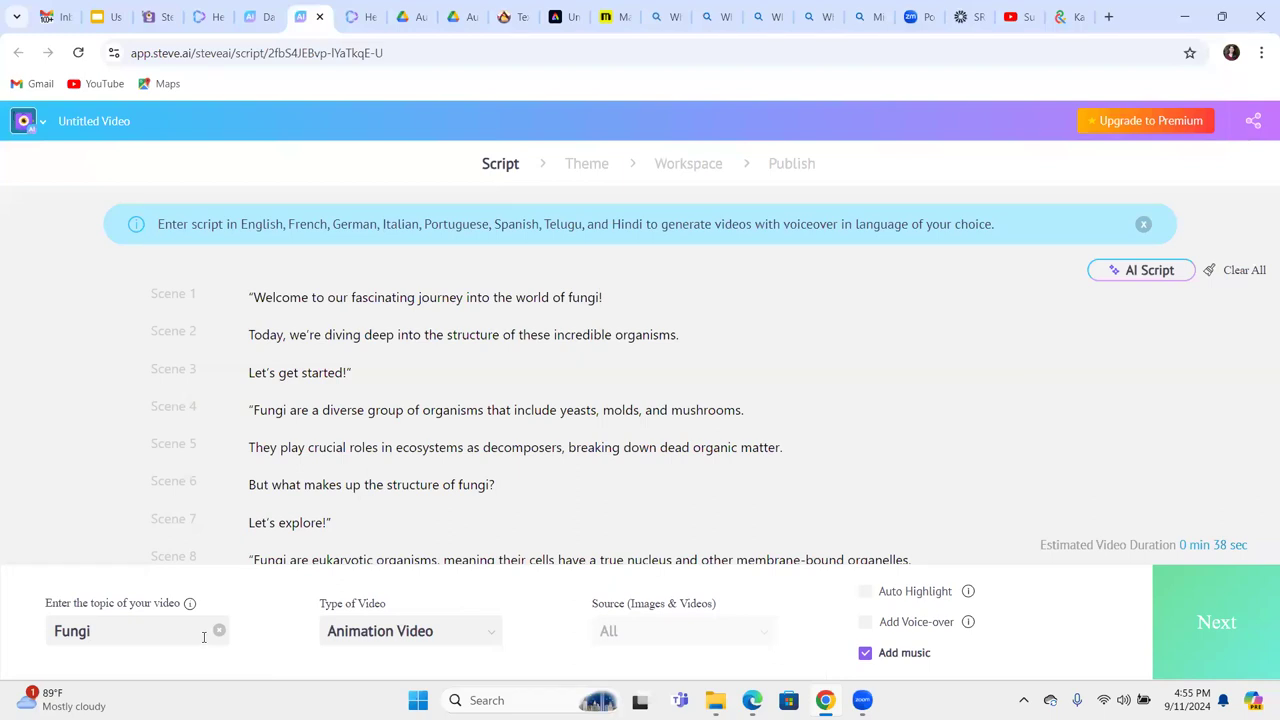
click(1217, 623)
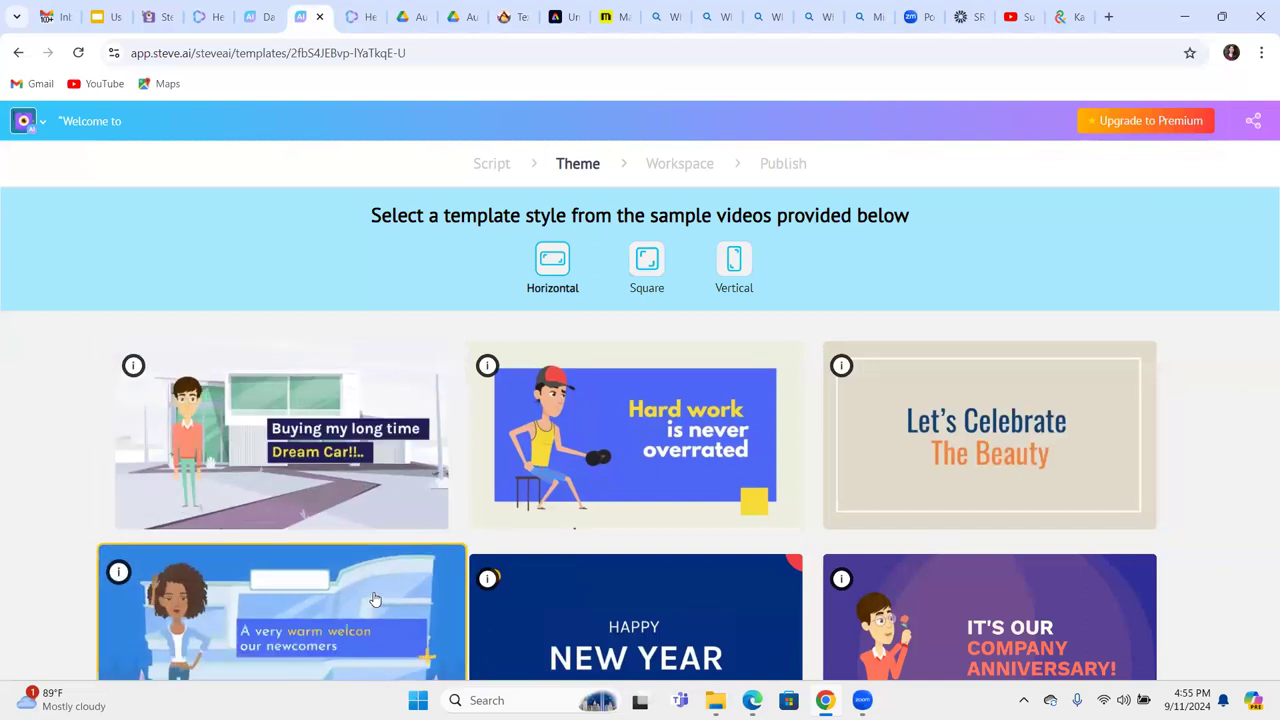
click(702, 576)
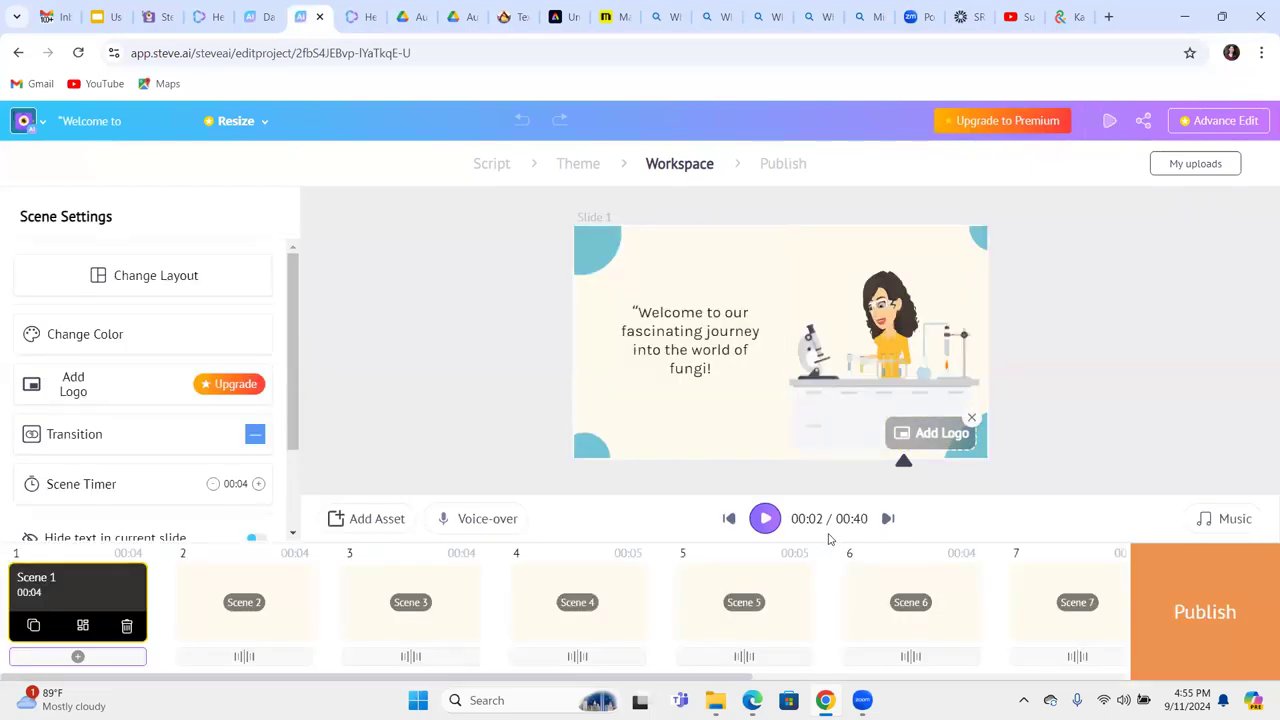
Play the fungi video preview and pause it at 00:13 of 00:40.
click(767, 527)
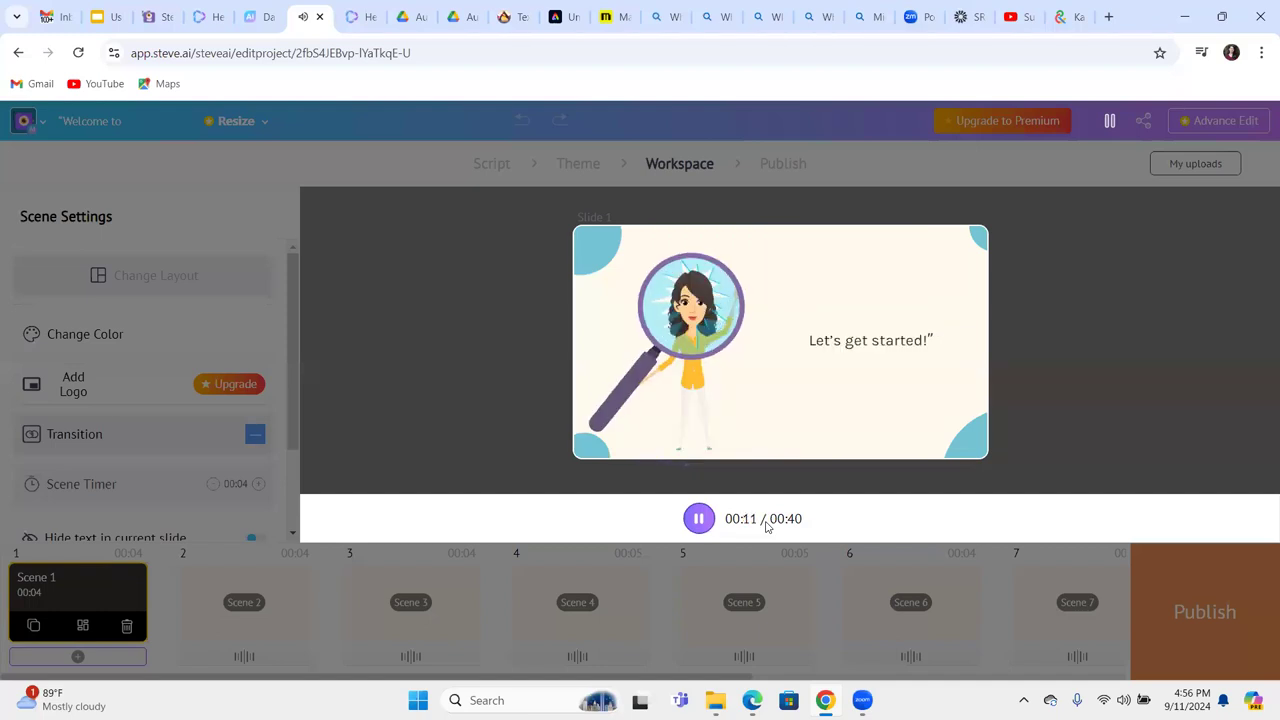
click(700, 518)
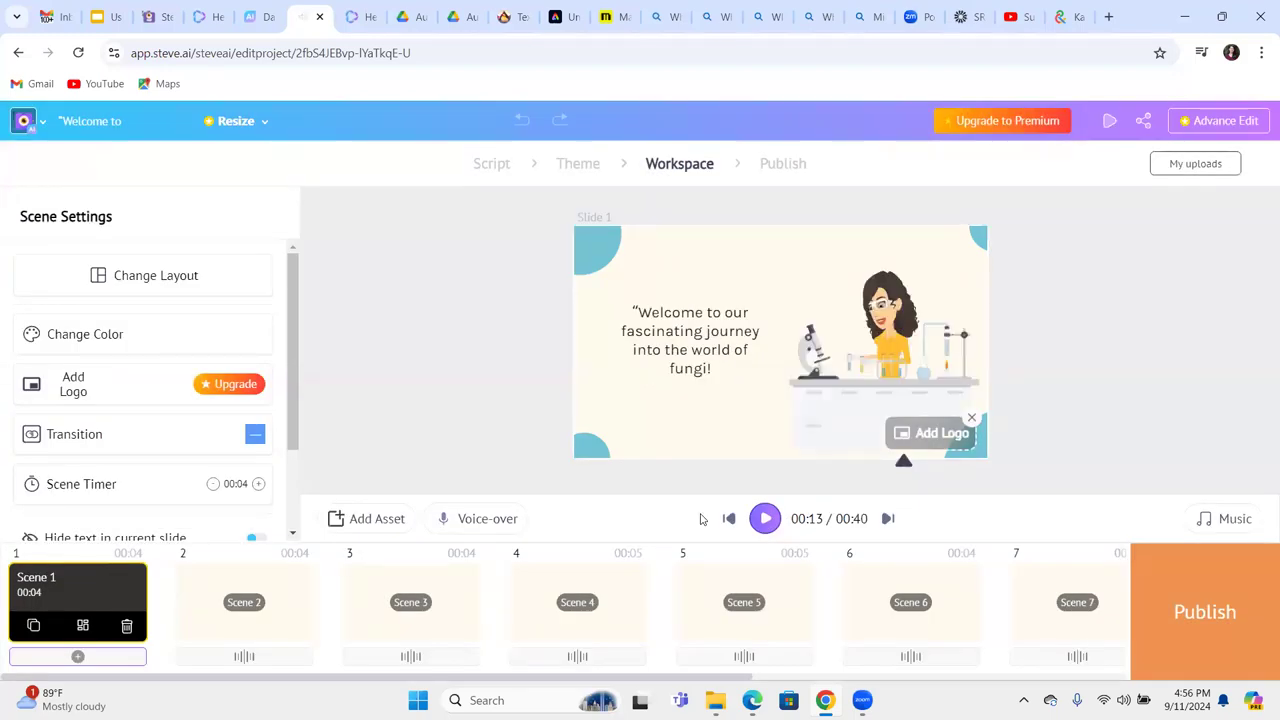
click(160, 15)
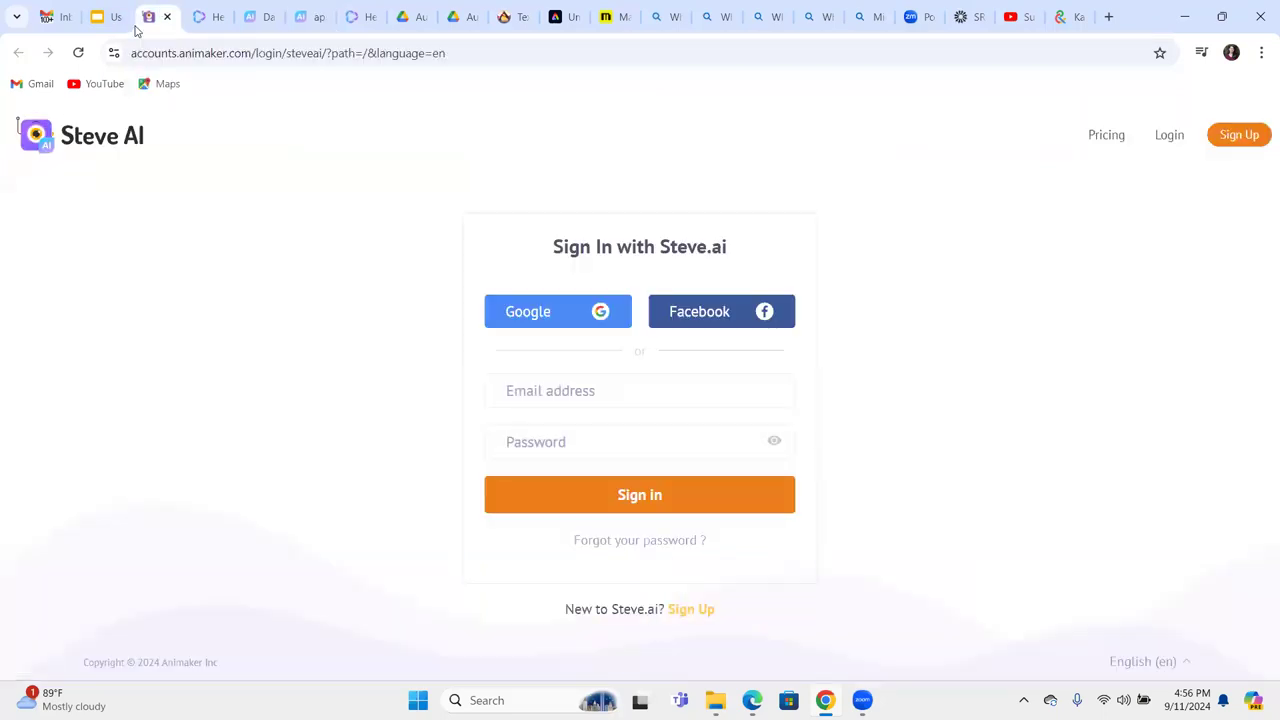
click(517, 380)
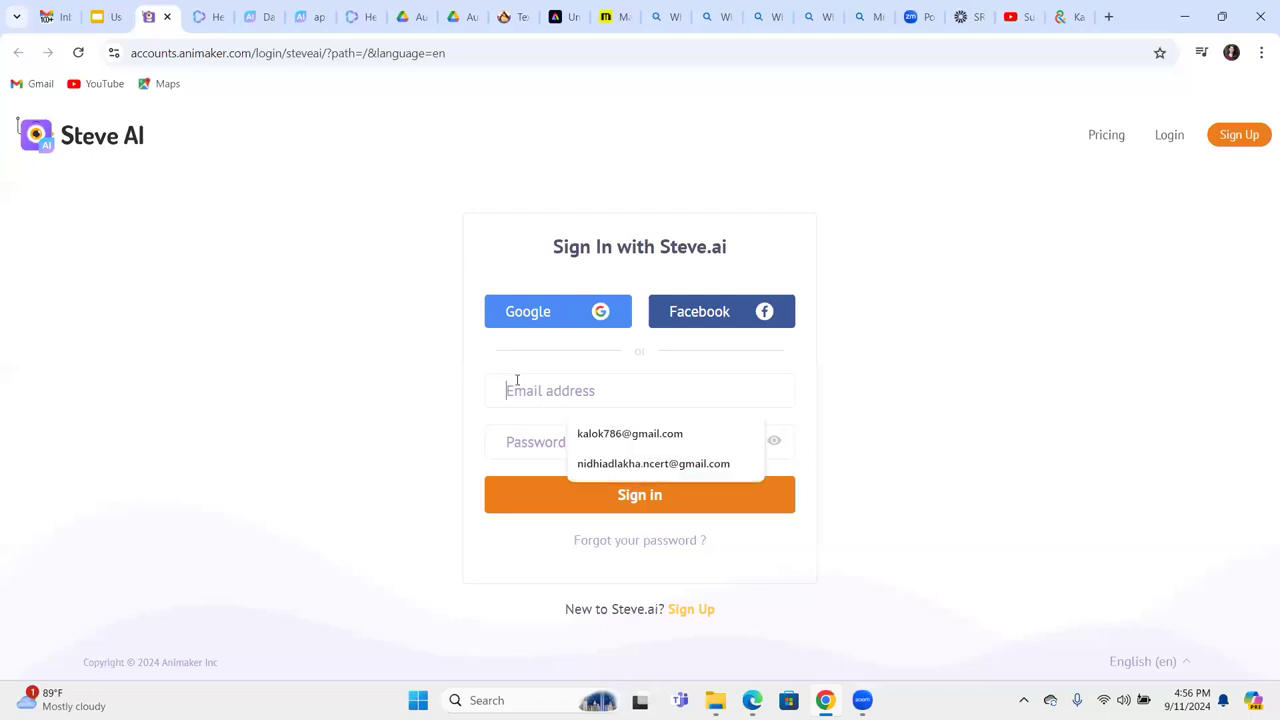
click(620, 464)
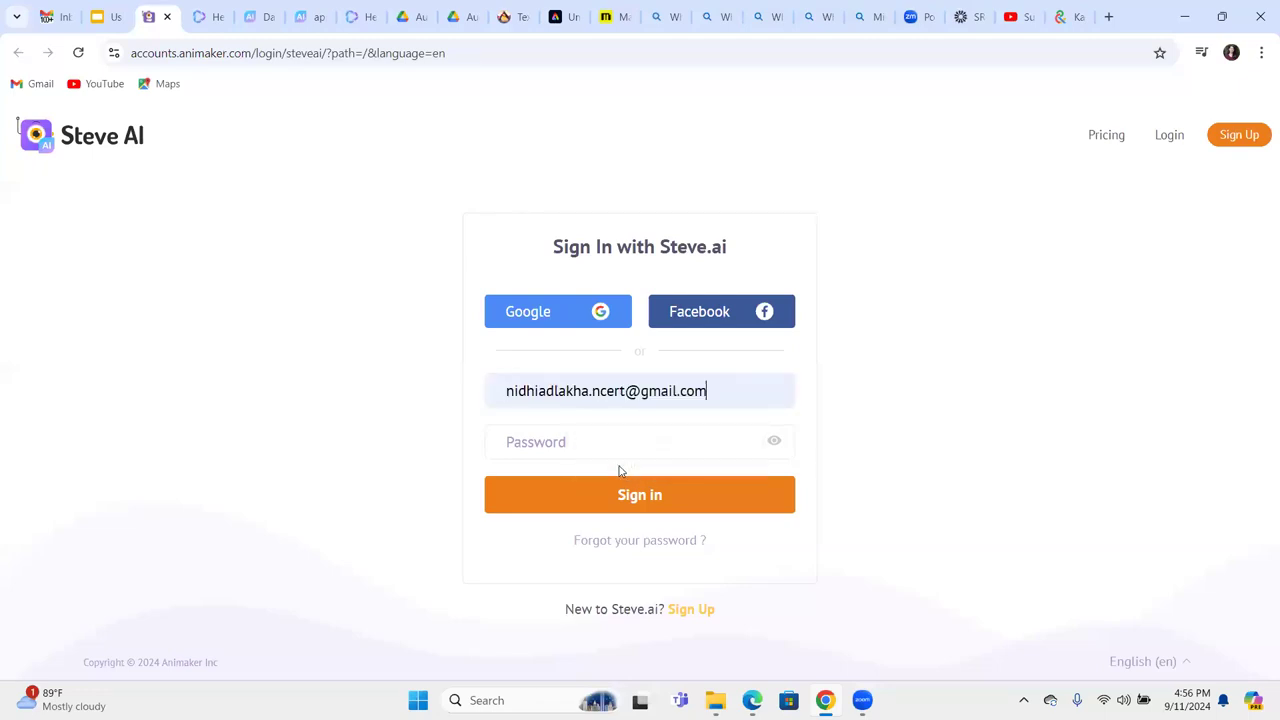
text(N)
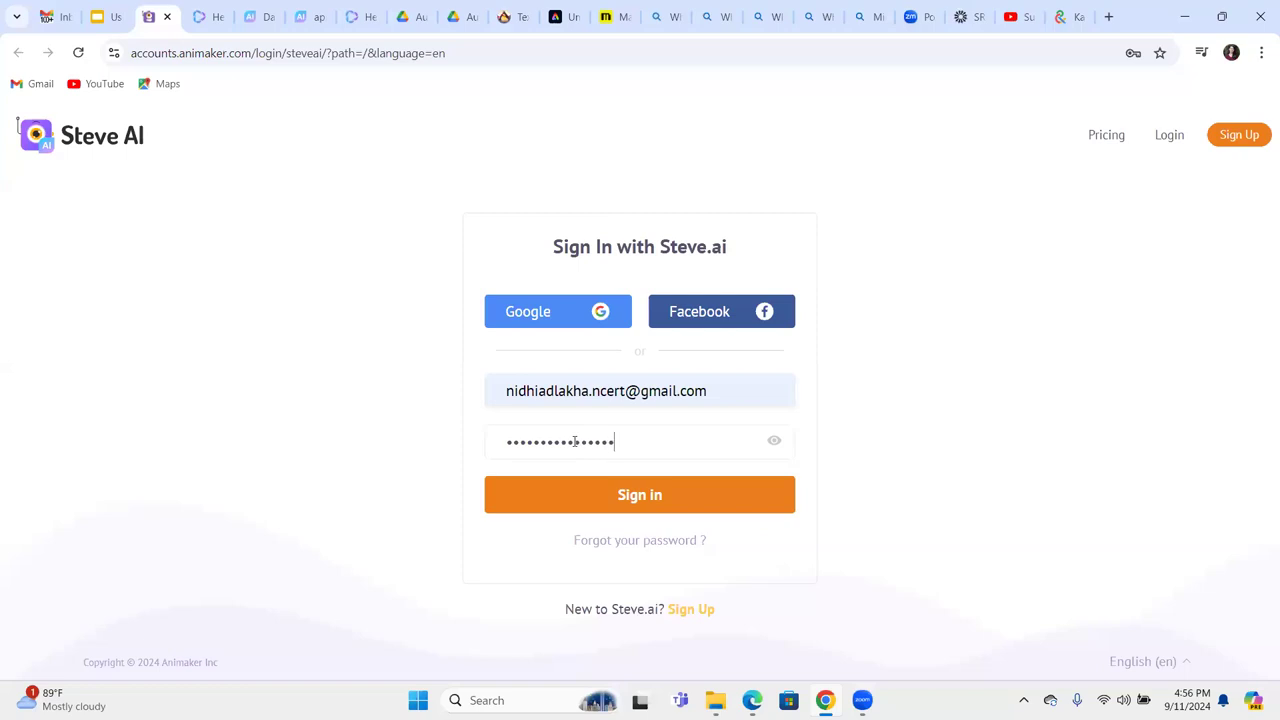
key(Return)
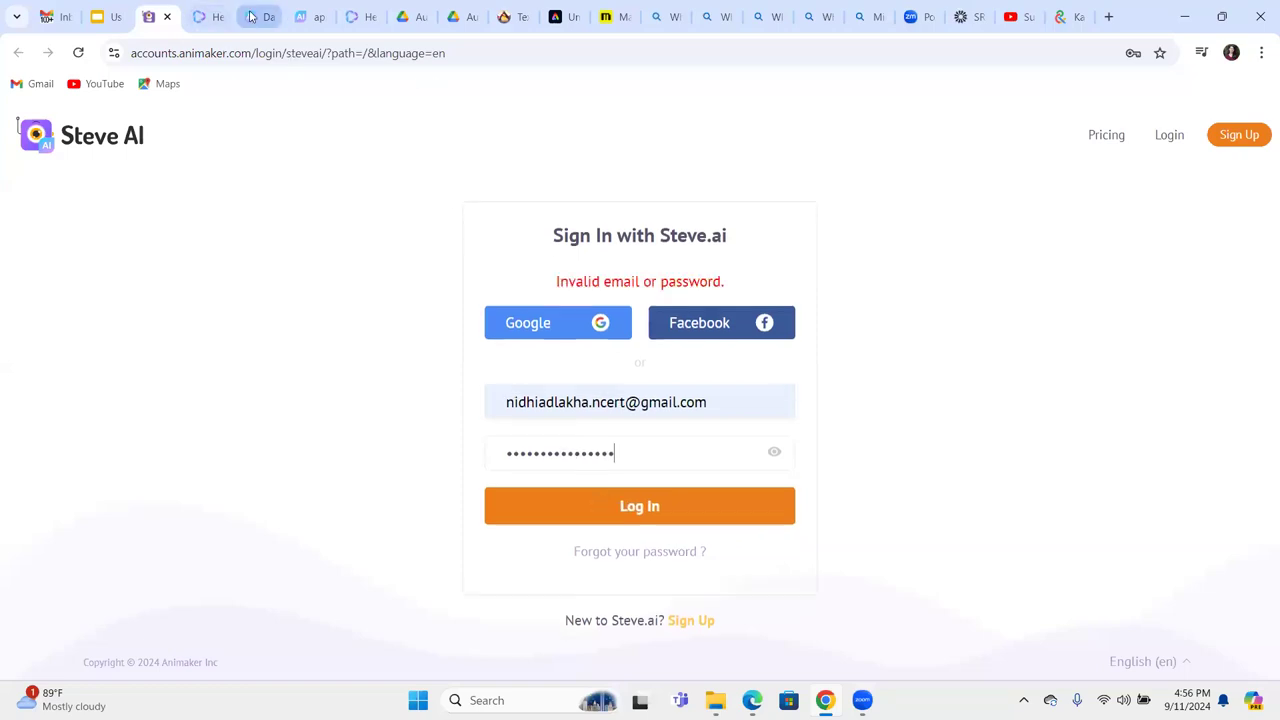
click(252, 17)
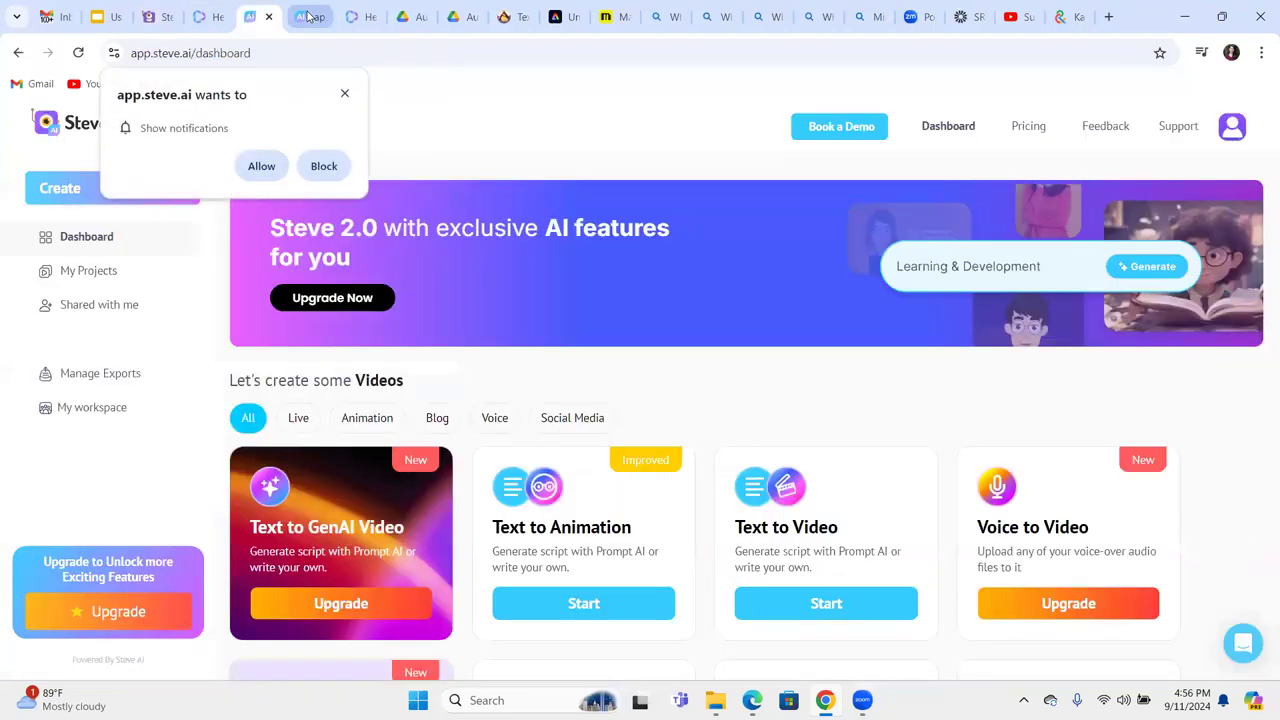
click(308, 17)
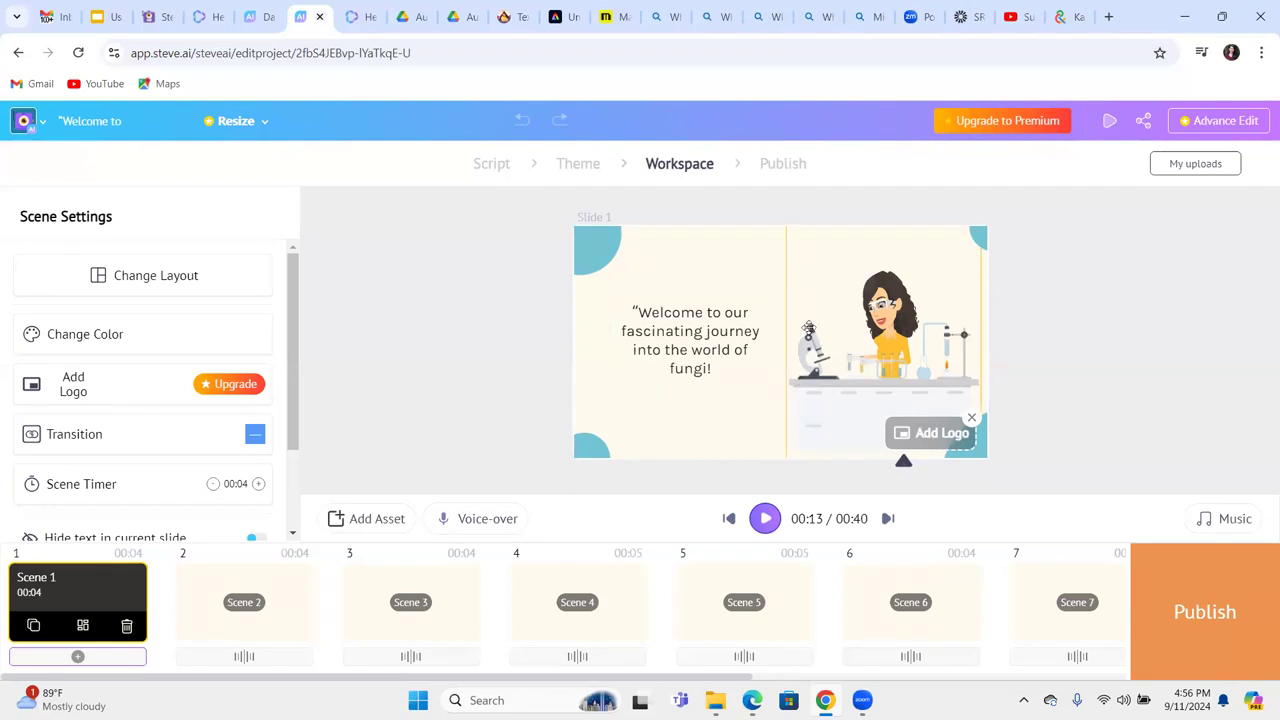
click(704, 343)
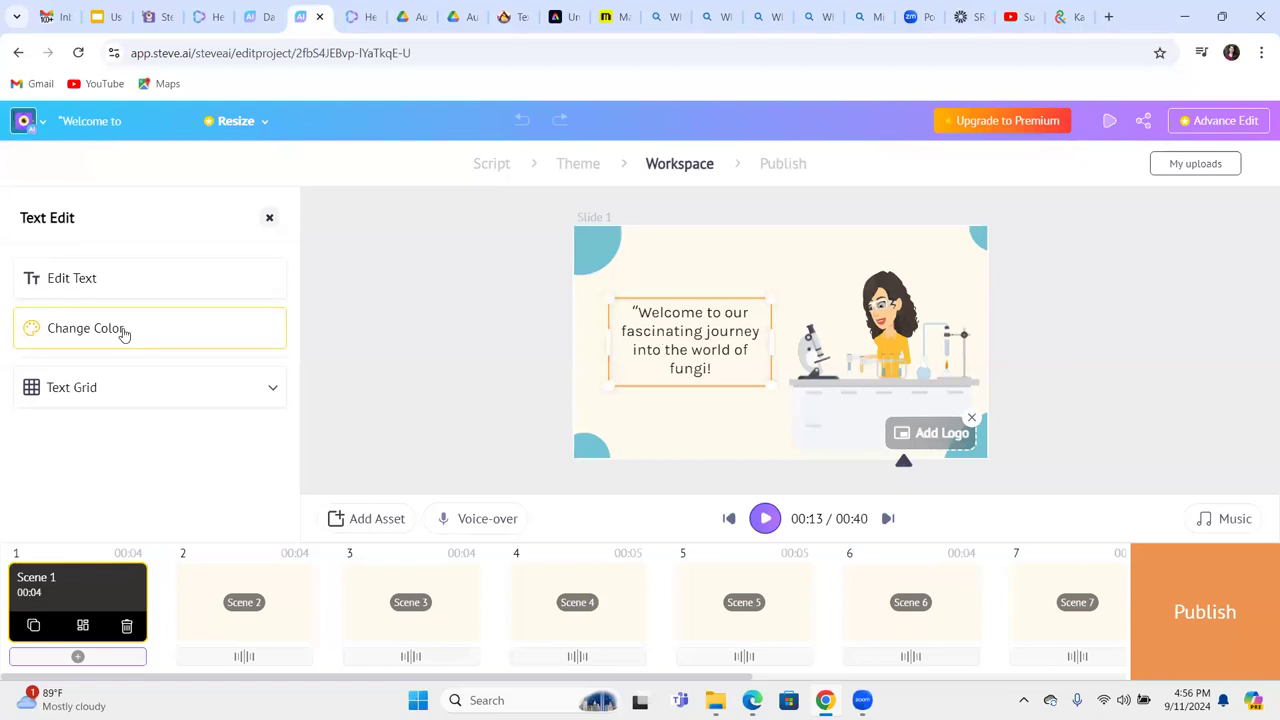
Show the Text Grid options, then select the lab-scientist figure and open its Change Action choices.
click(270, 393)
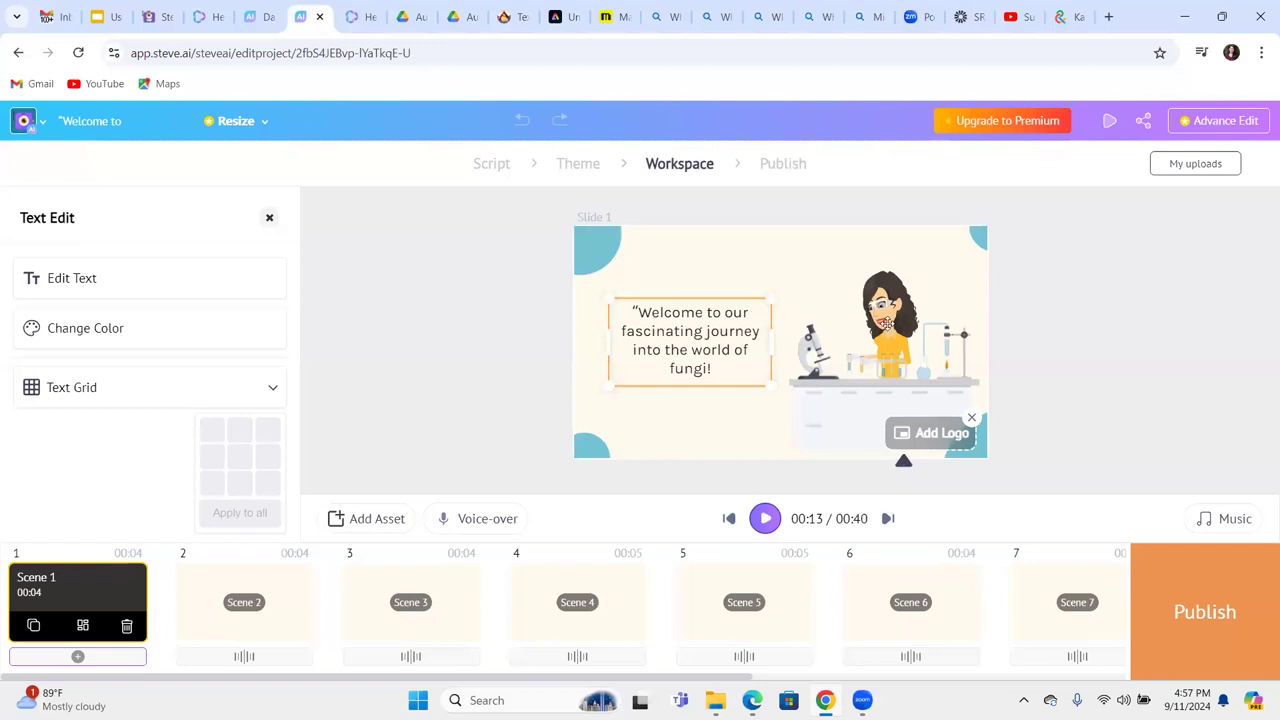
click(883, 328)
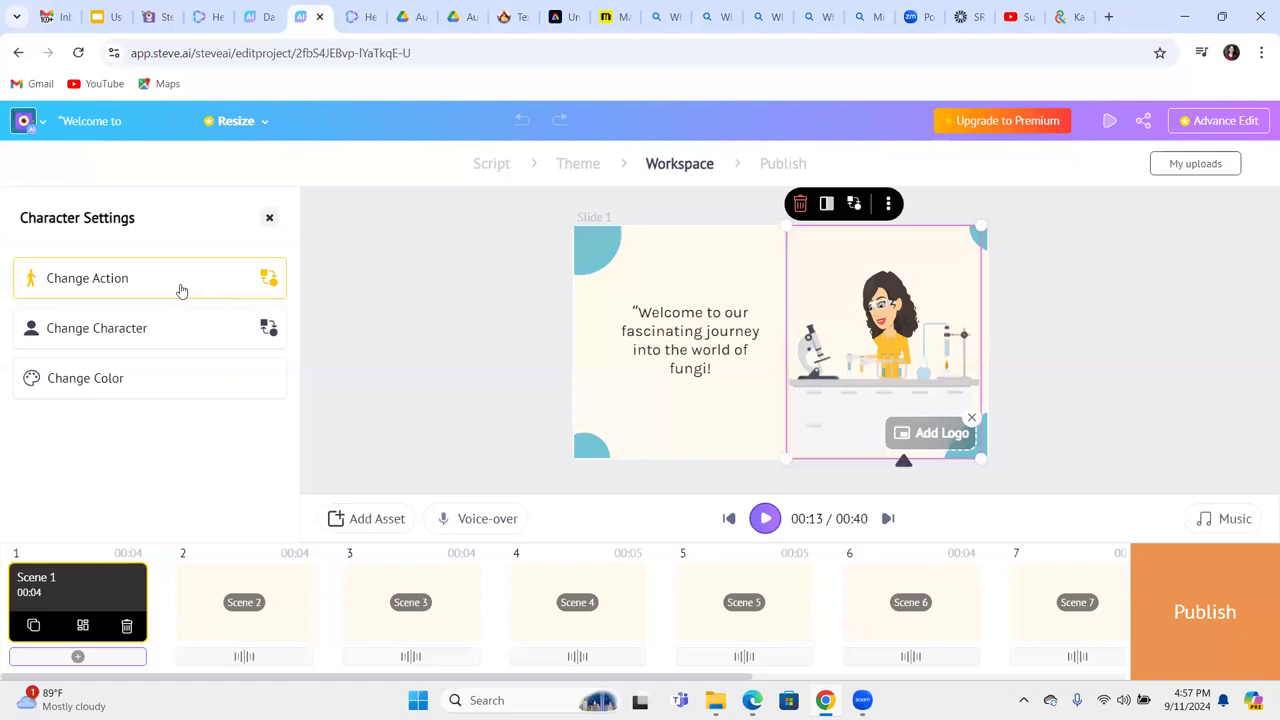
click(268, 283)
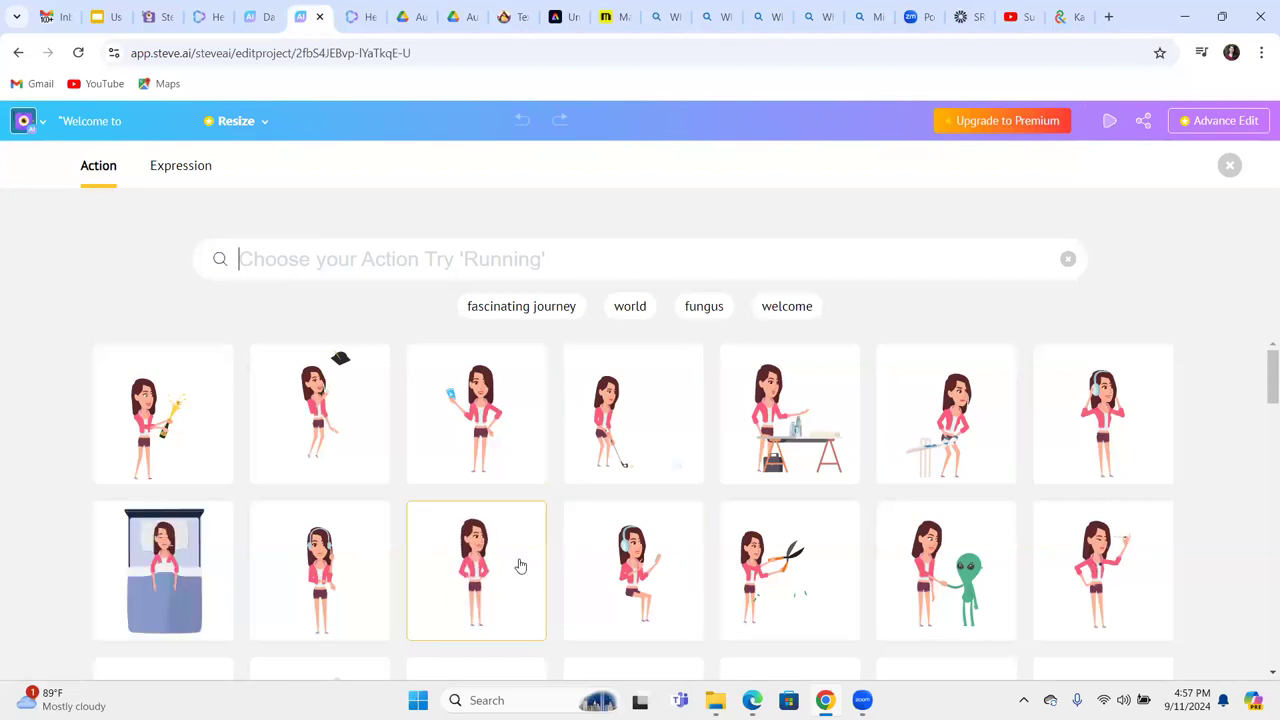
Go back to the fungi script, dismiss the failure alert, and reapply the same template style.
click(18, 55)
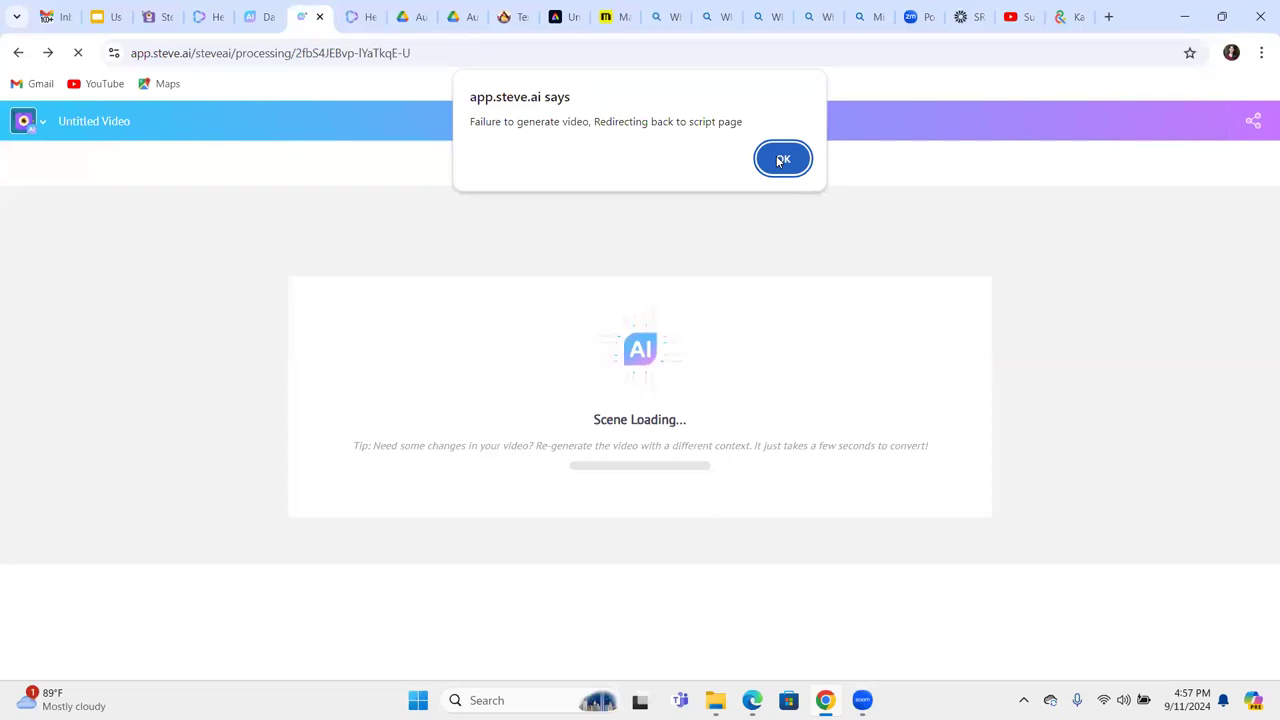
click(778, 161)
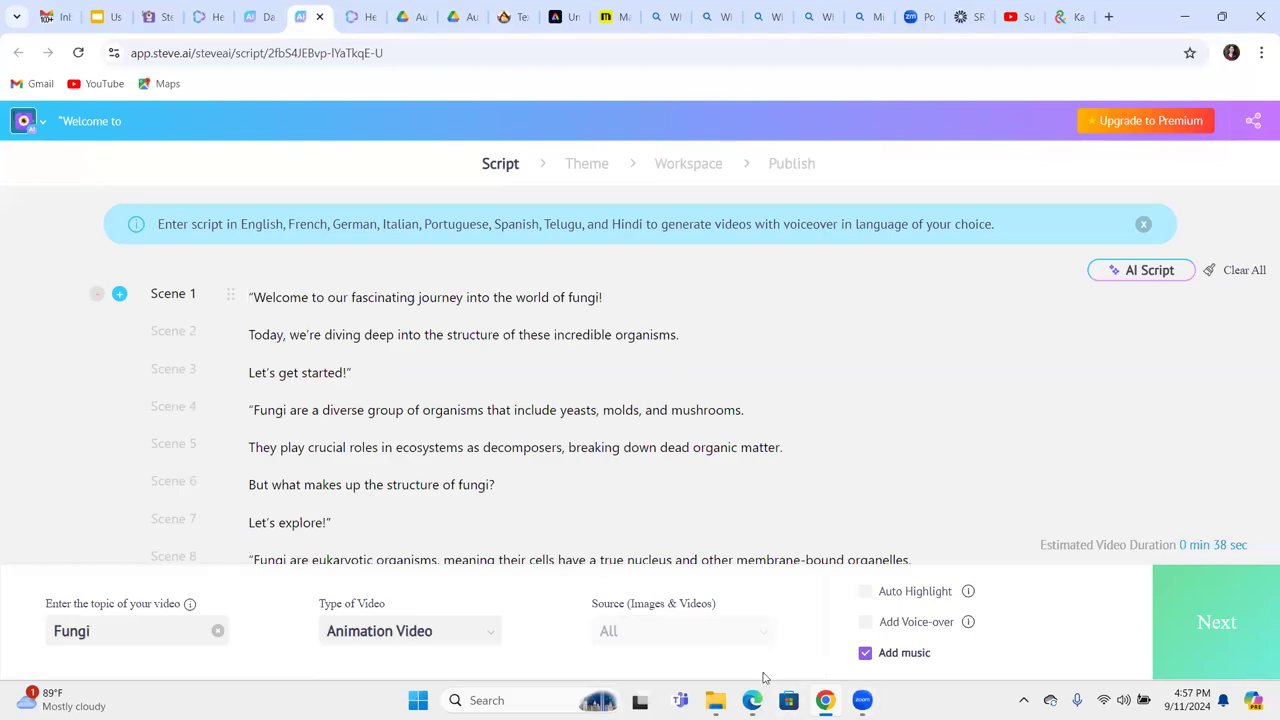
click(1258, 622)
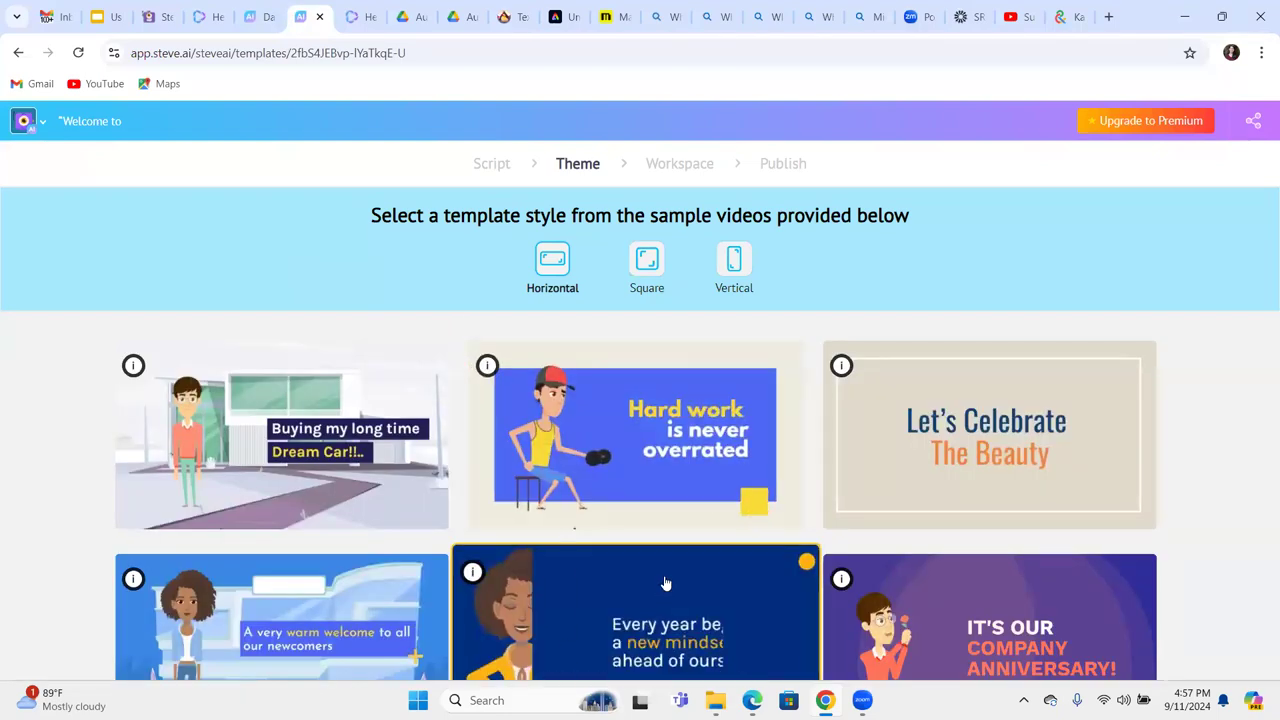
click(664, 578)
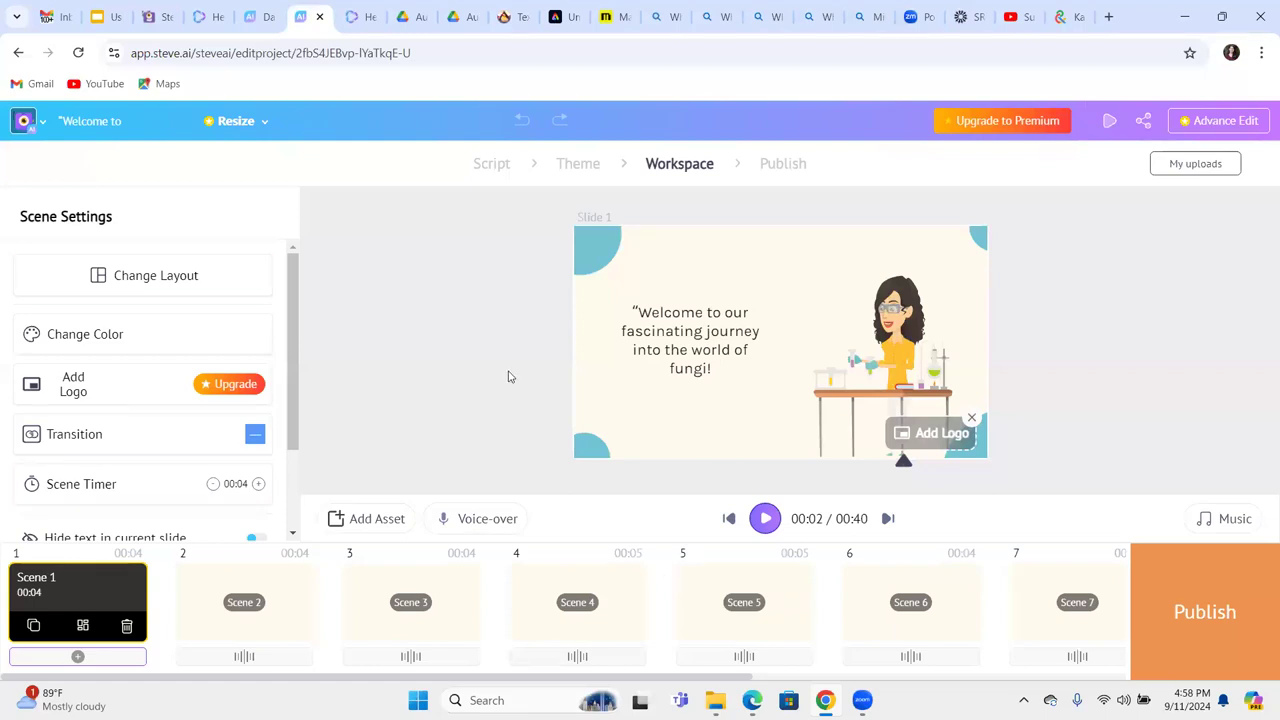
View the replacement characters for the scientist, then move to HeyGen's Projects page.
click(875, 360)
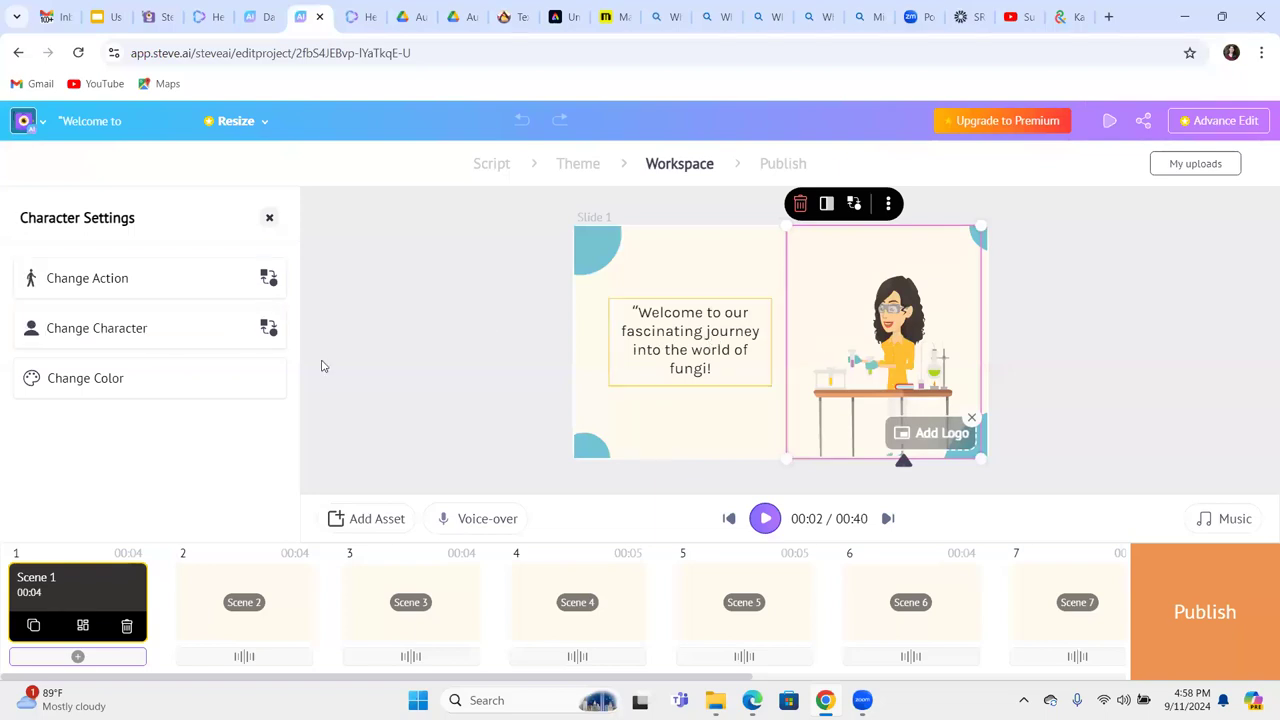
click(264, 336)
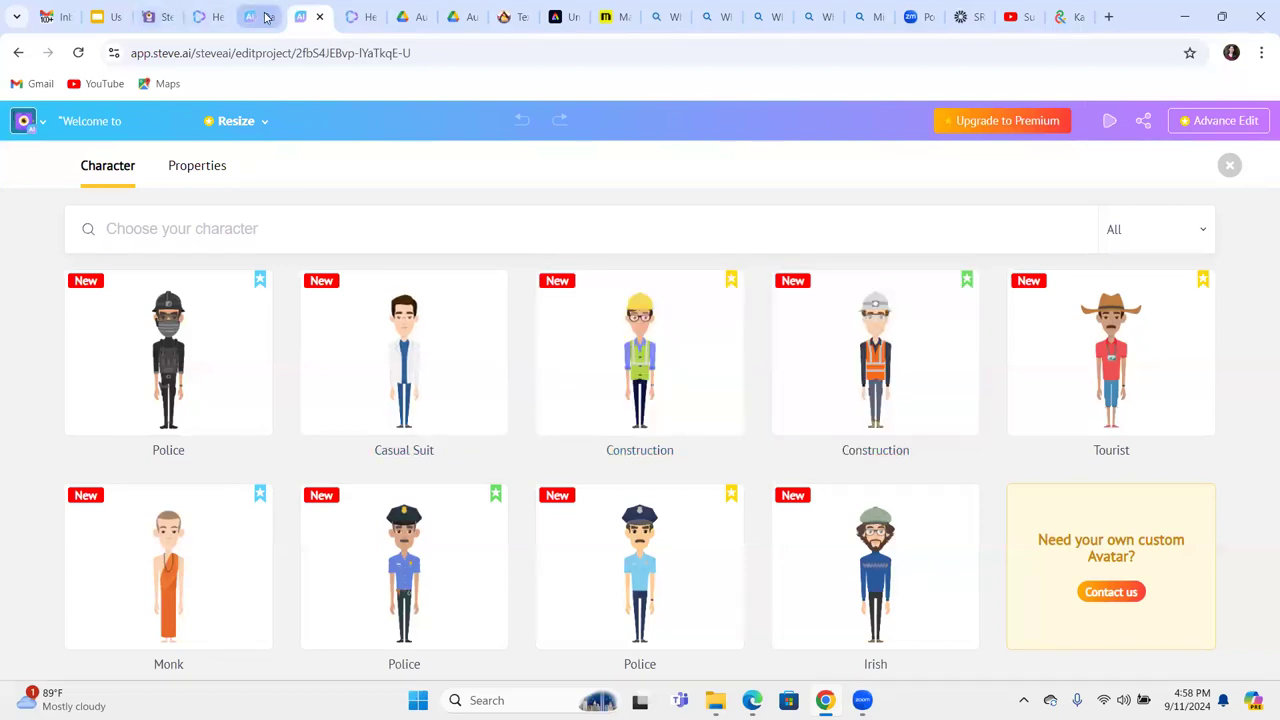
click(205, 17)
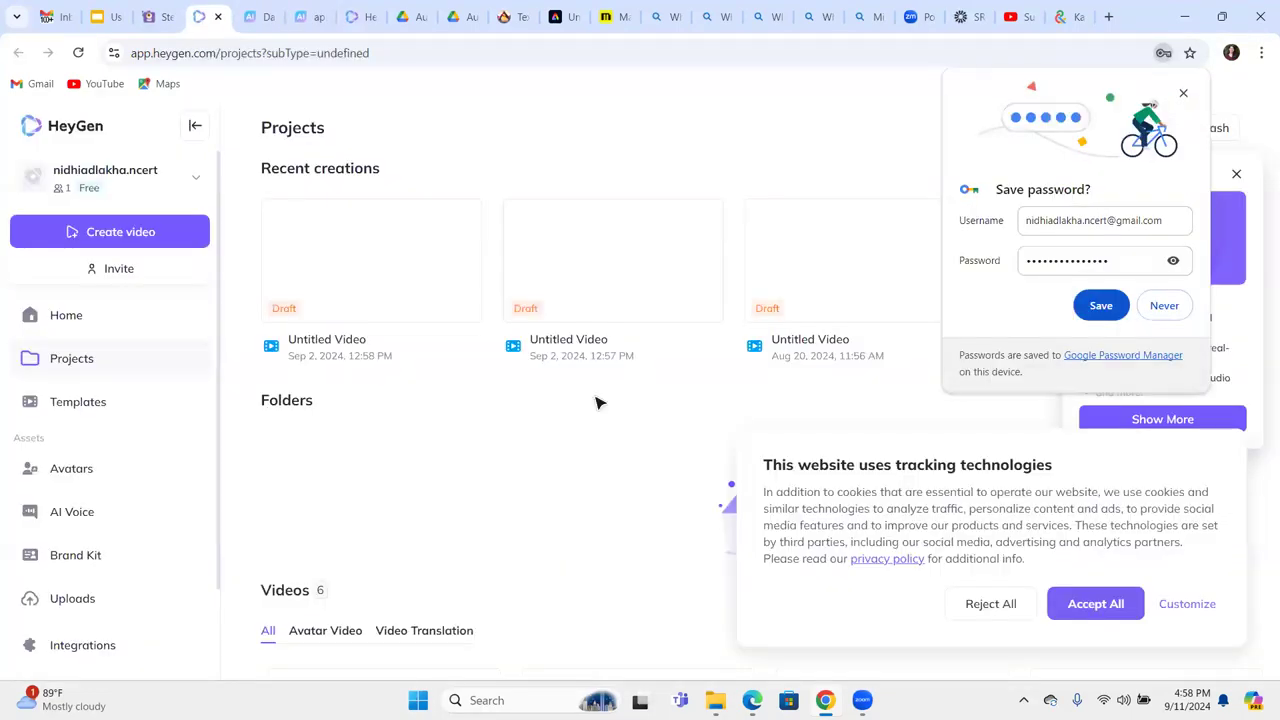
click(128, 243)
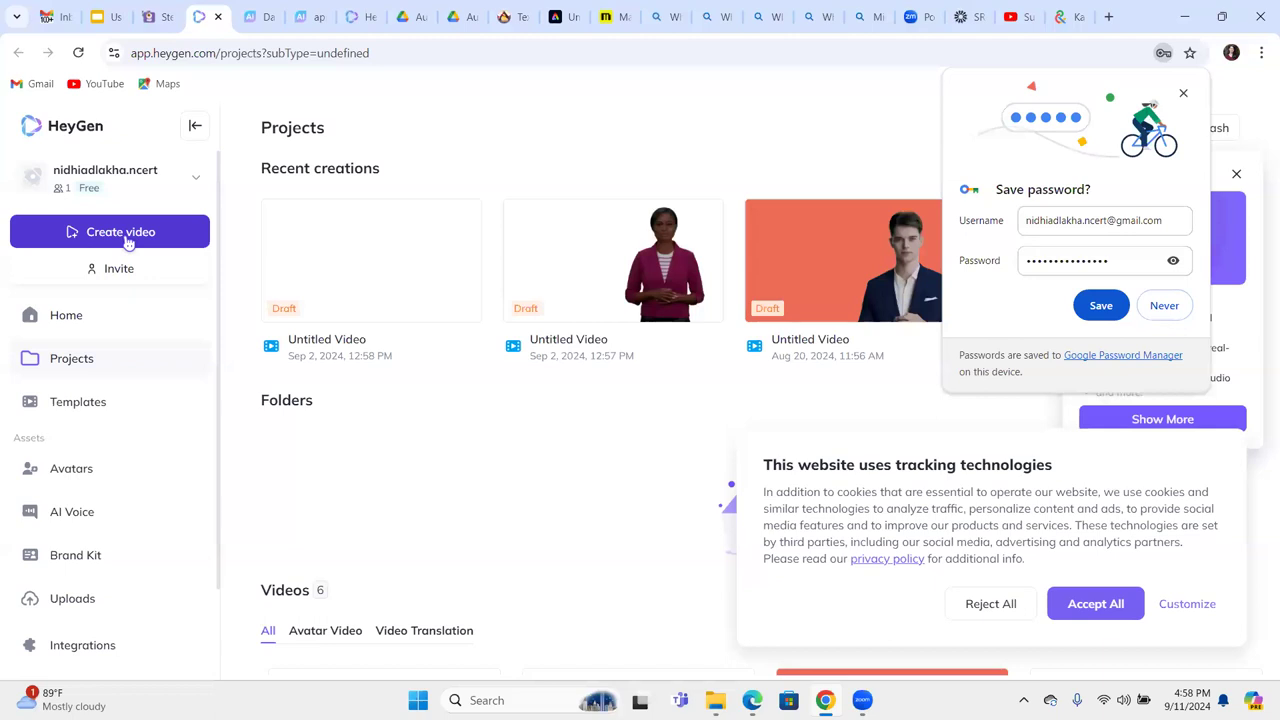
Open the finished 2-minute fungi avatar video from HeyGen's Recent creations.
click(110, 17)
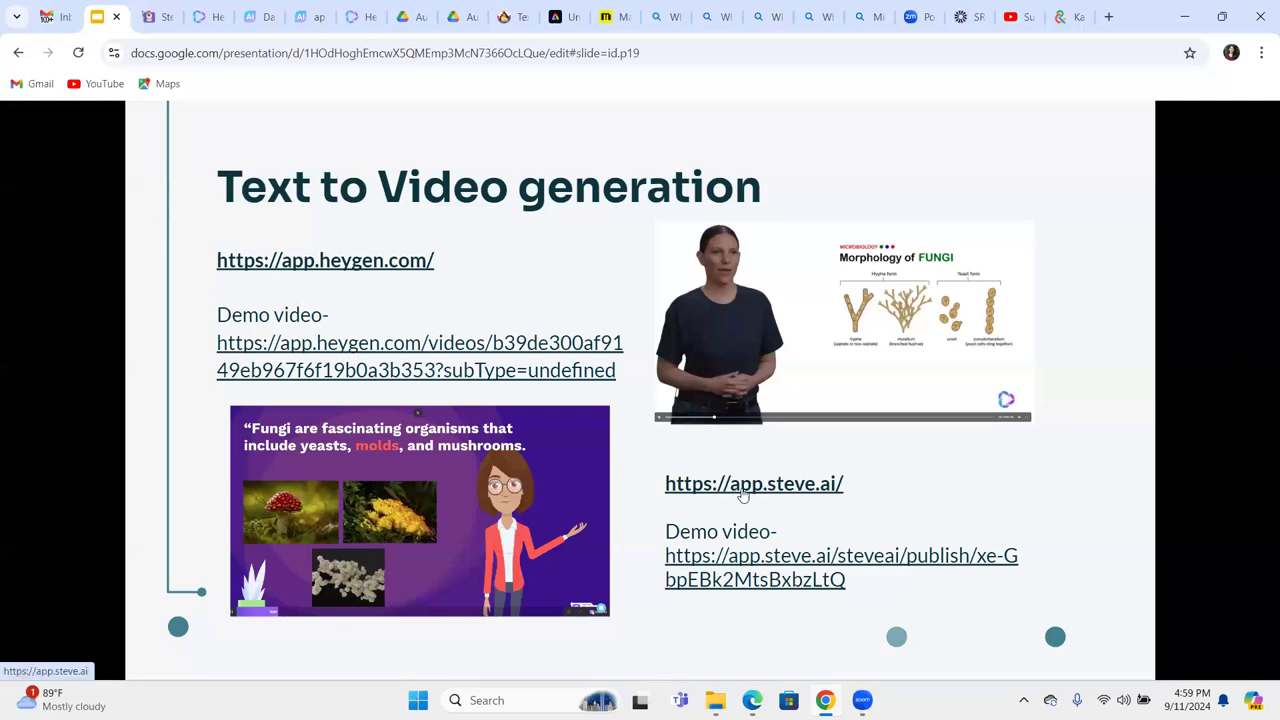
click(205, 17)
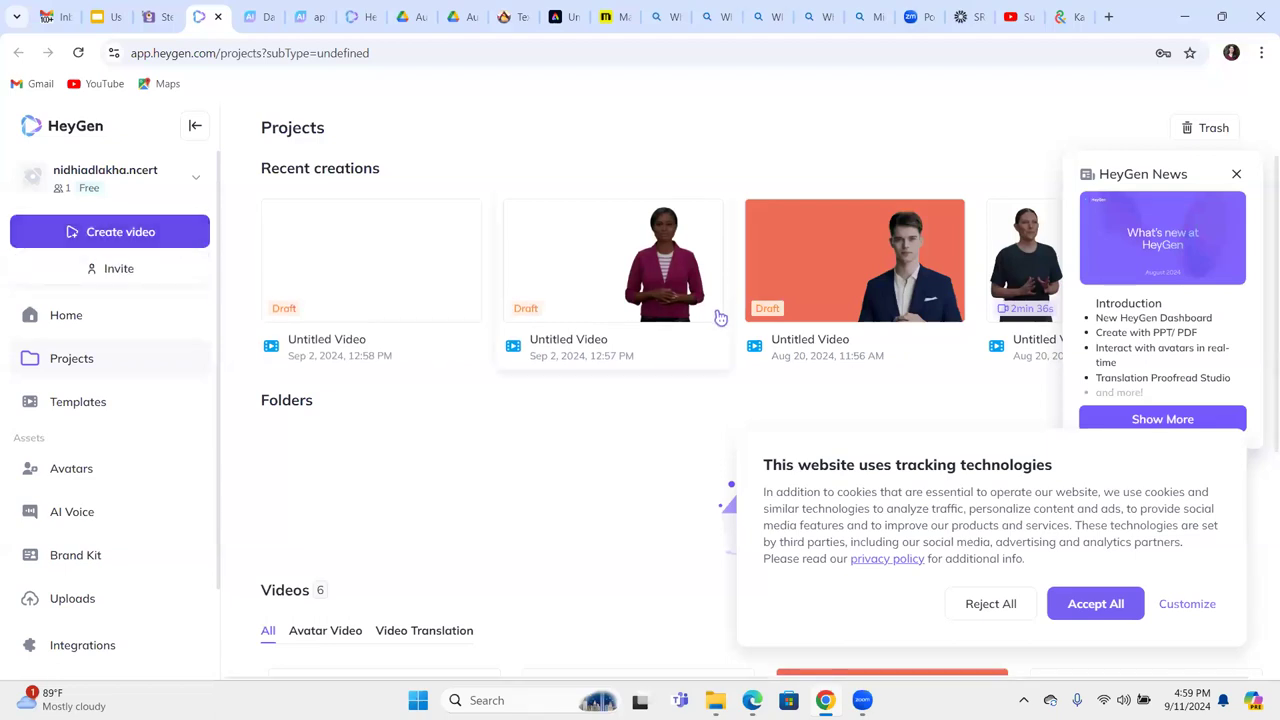
click(1038, 292)
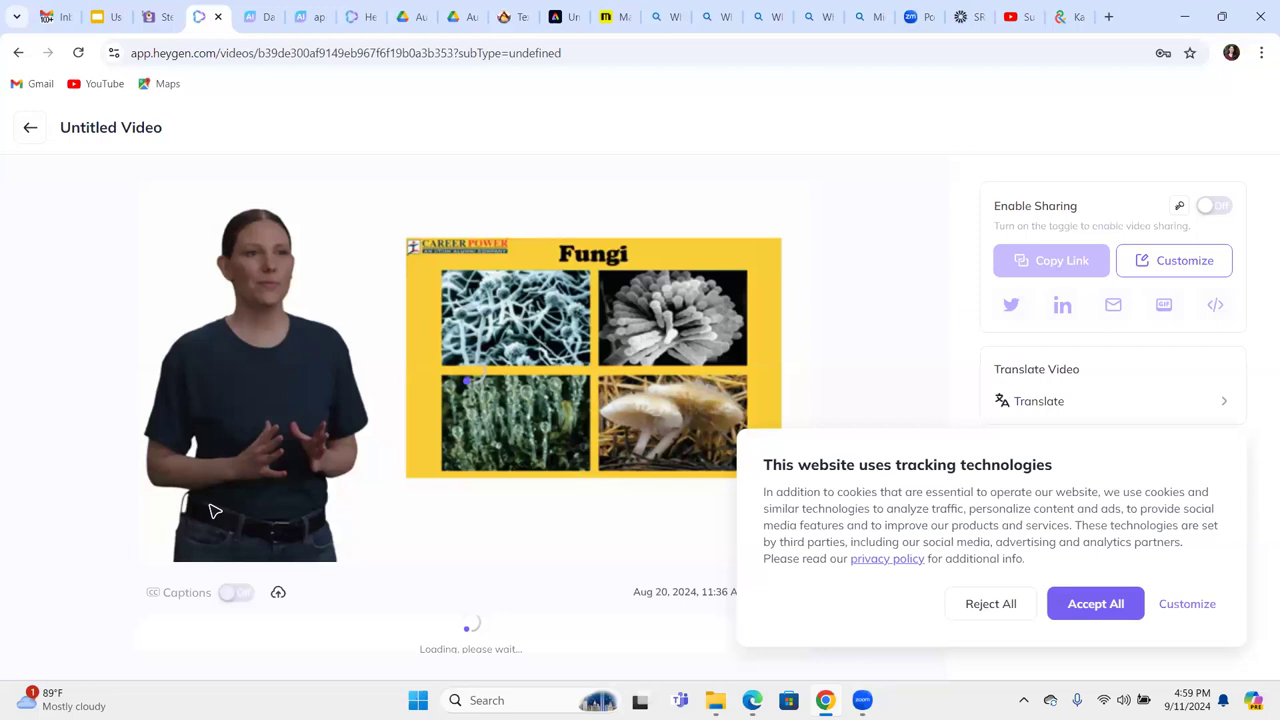
Accept cookies, close the ad, and play the fungi video full screen to 00:24, then return to Projects.
click(1081, 603)
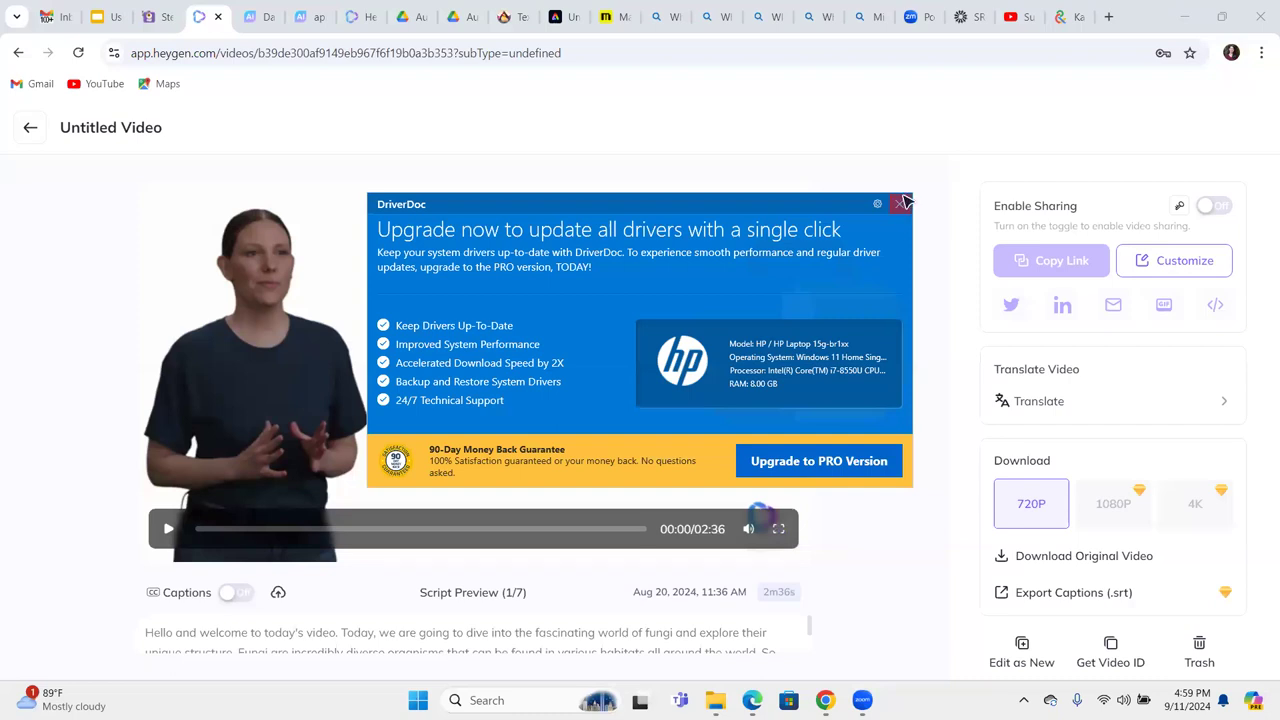
click(902, 203)
click(778, 529)
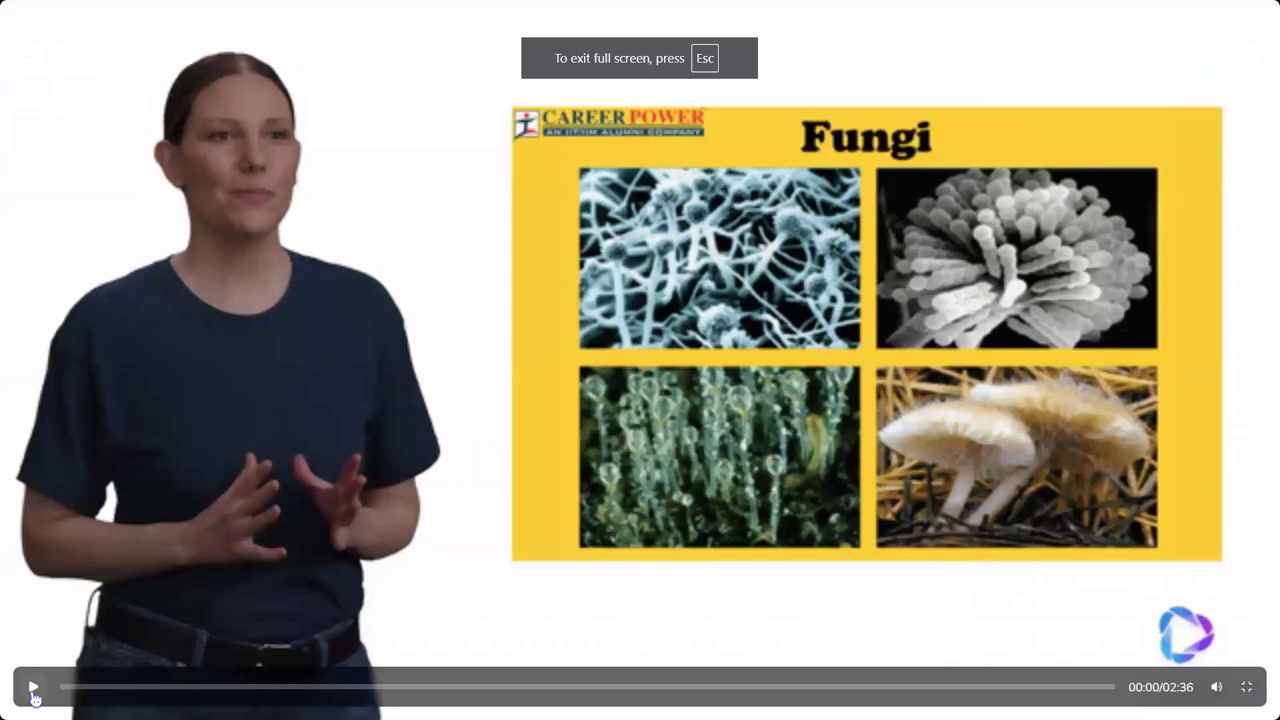
click(33, 689)
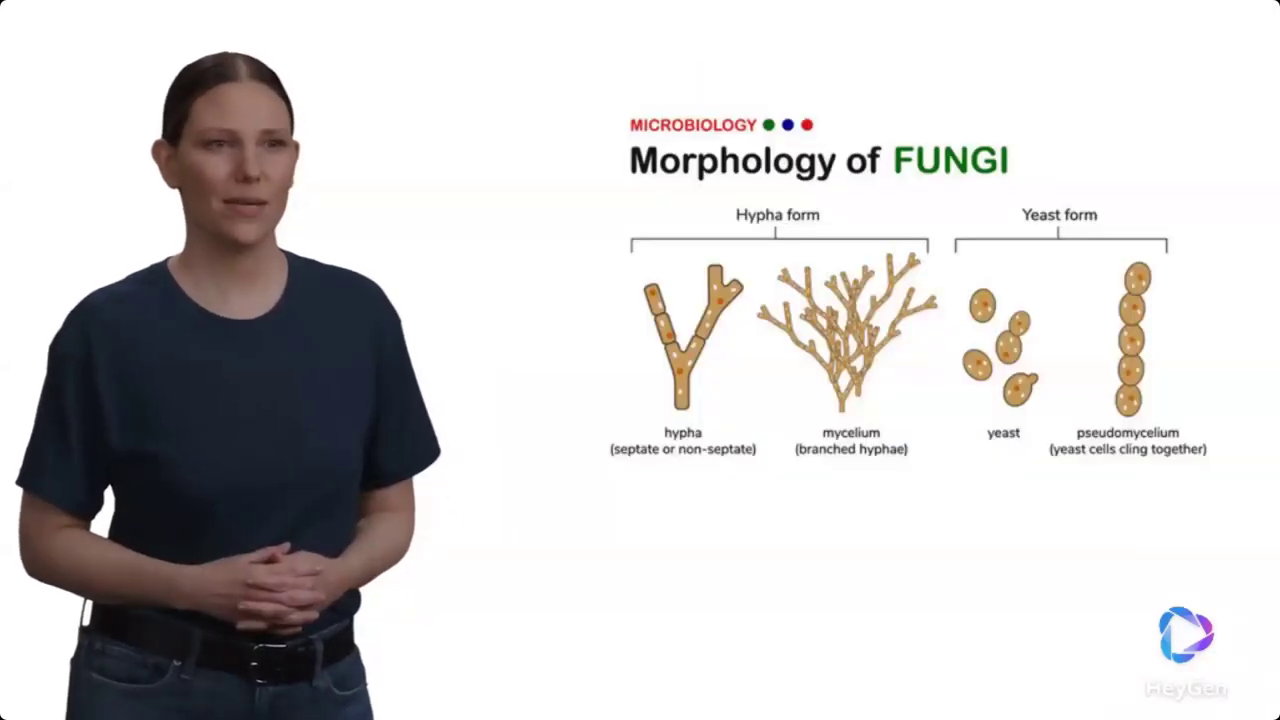
mouse_move(37, 688)
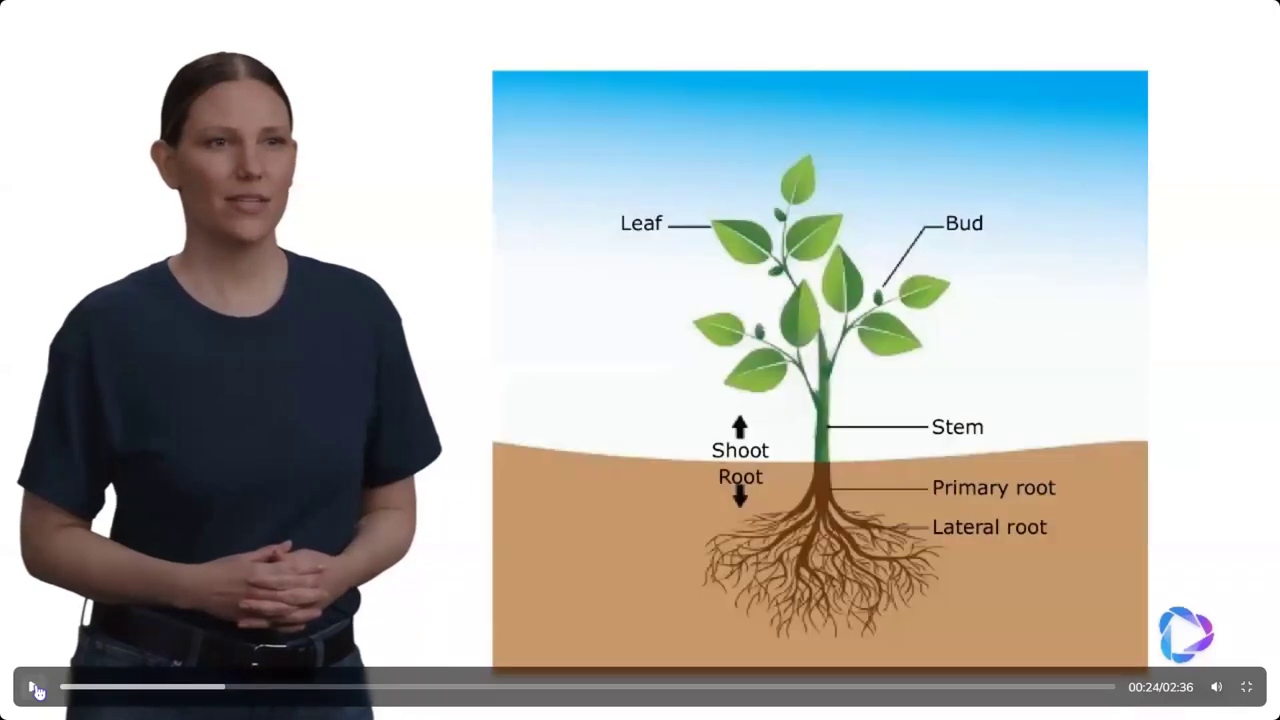
click(37, 688)
key(Escape)
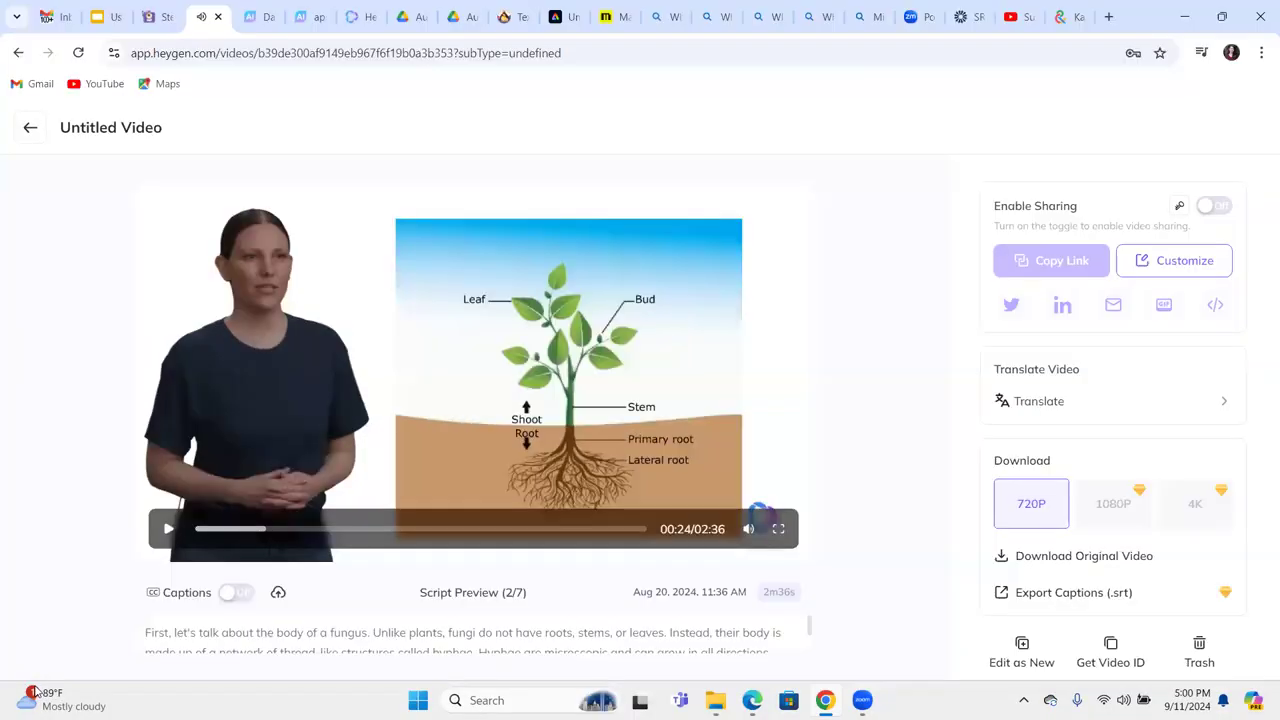
click(30, 130)
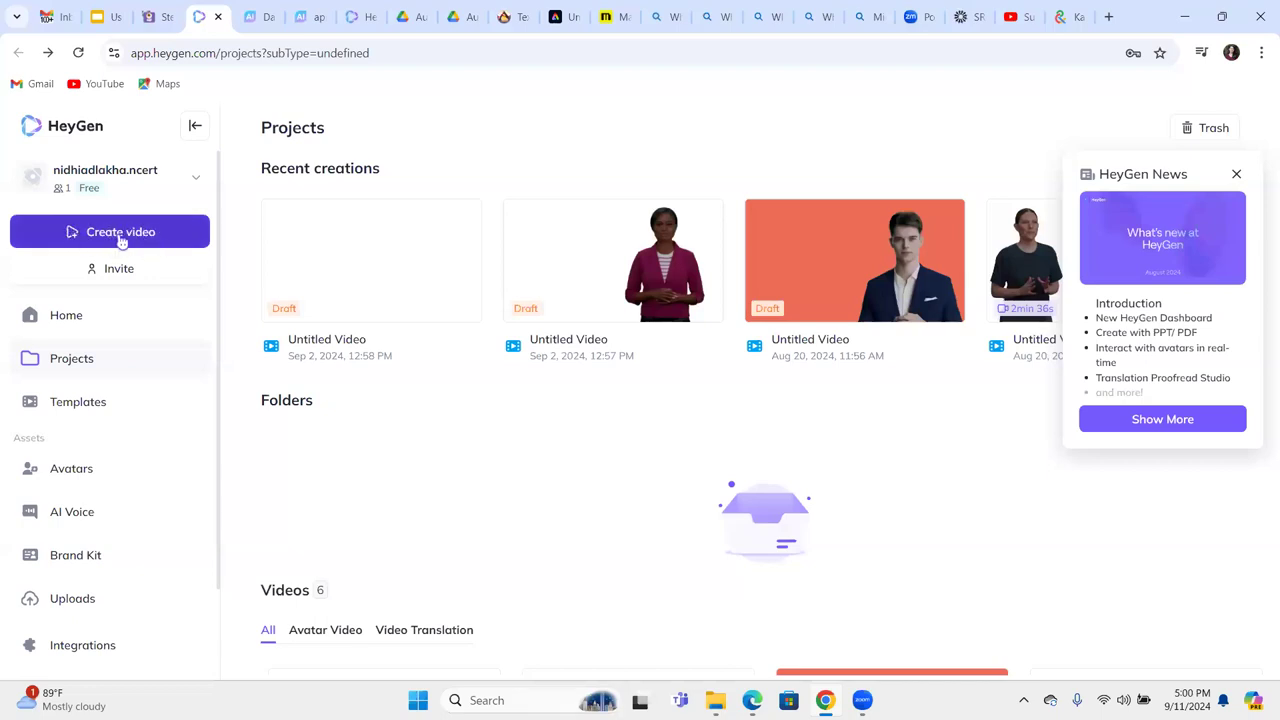
Generate an AI script for a new video from the topic 'Write a video script on angiosperms'.
click(121, 235)
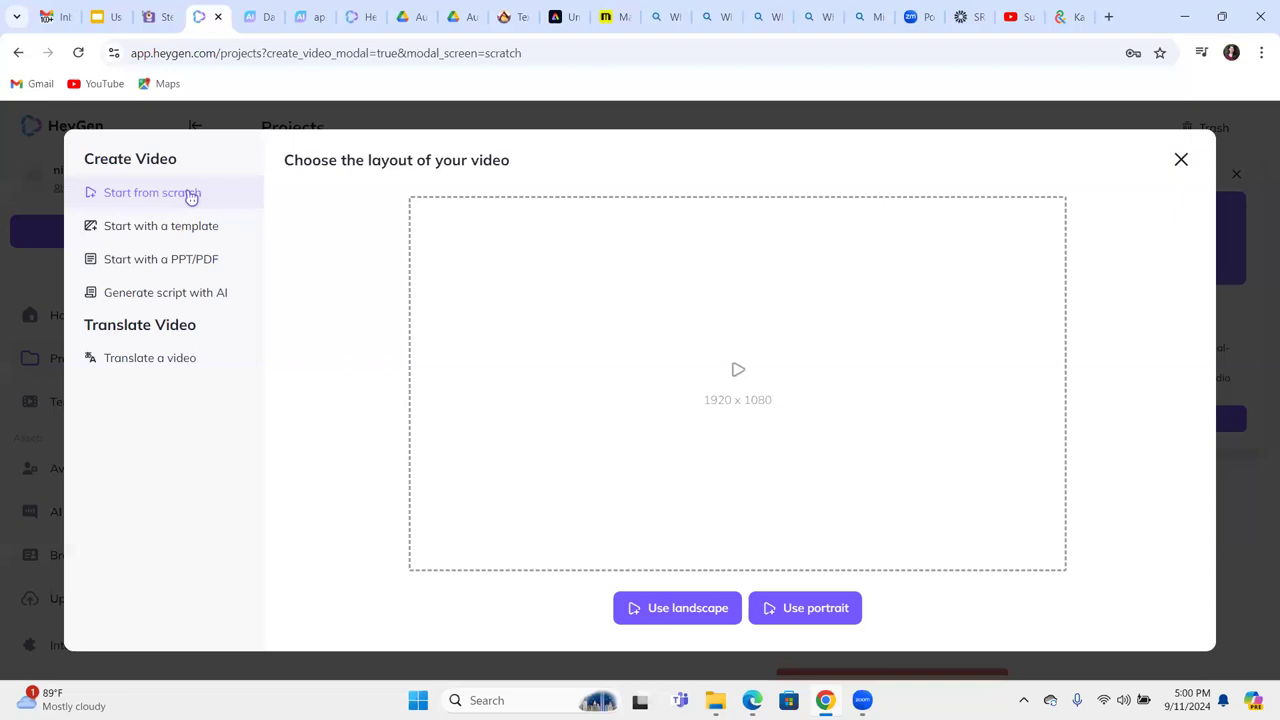
click(183, 306)
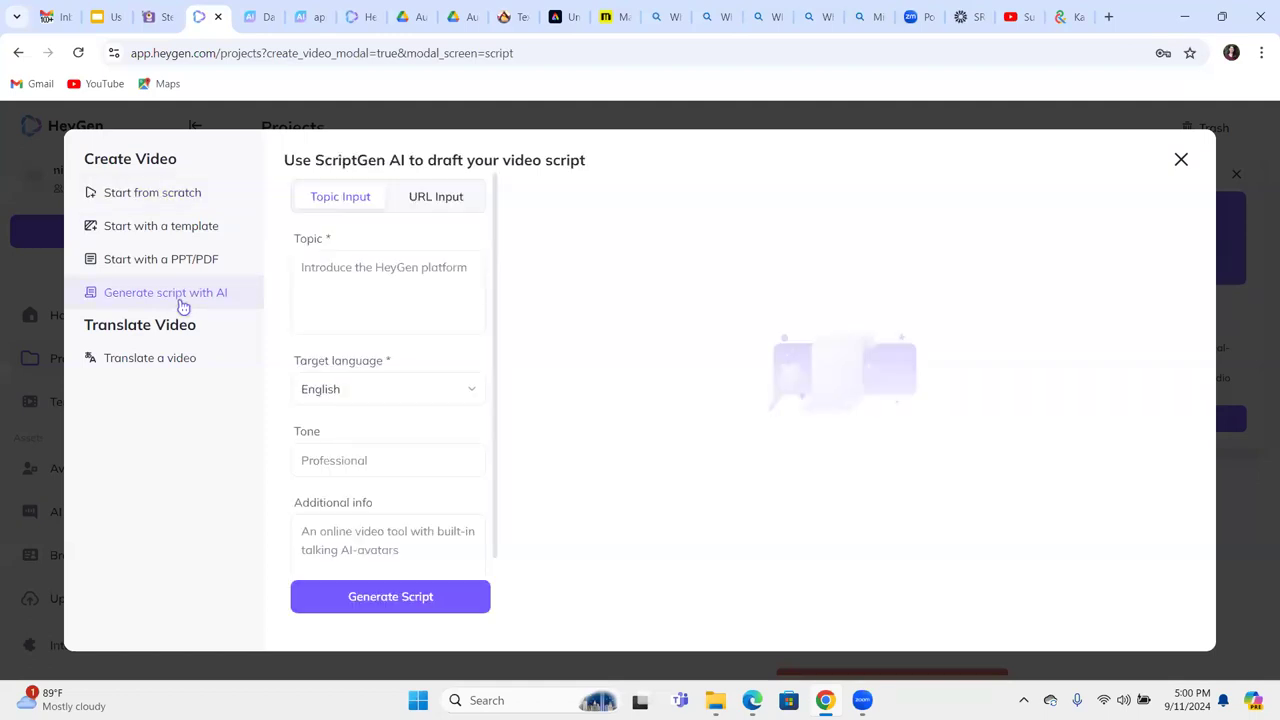
click(367, 280)
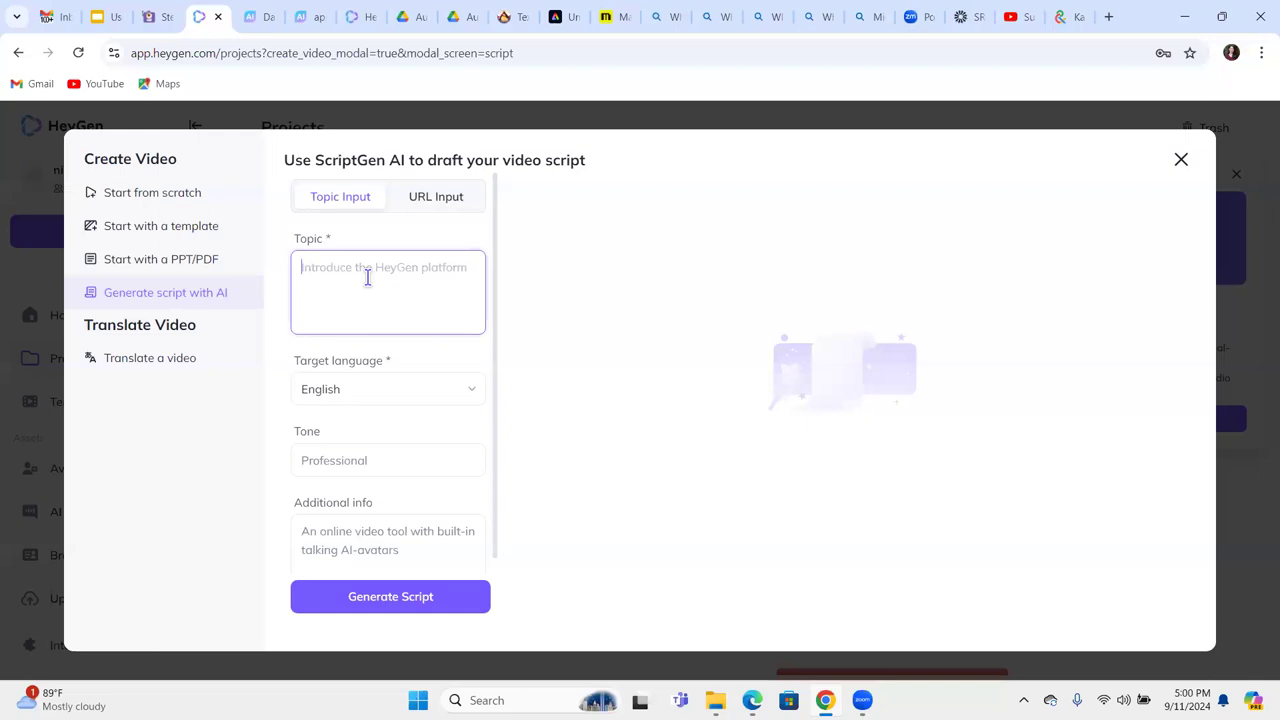
text(Write)
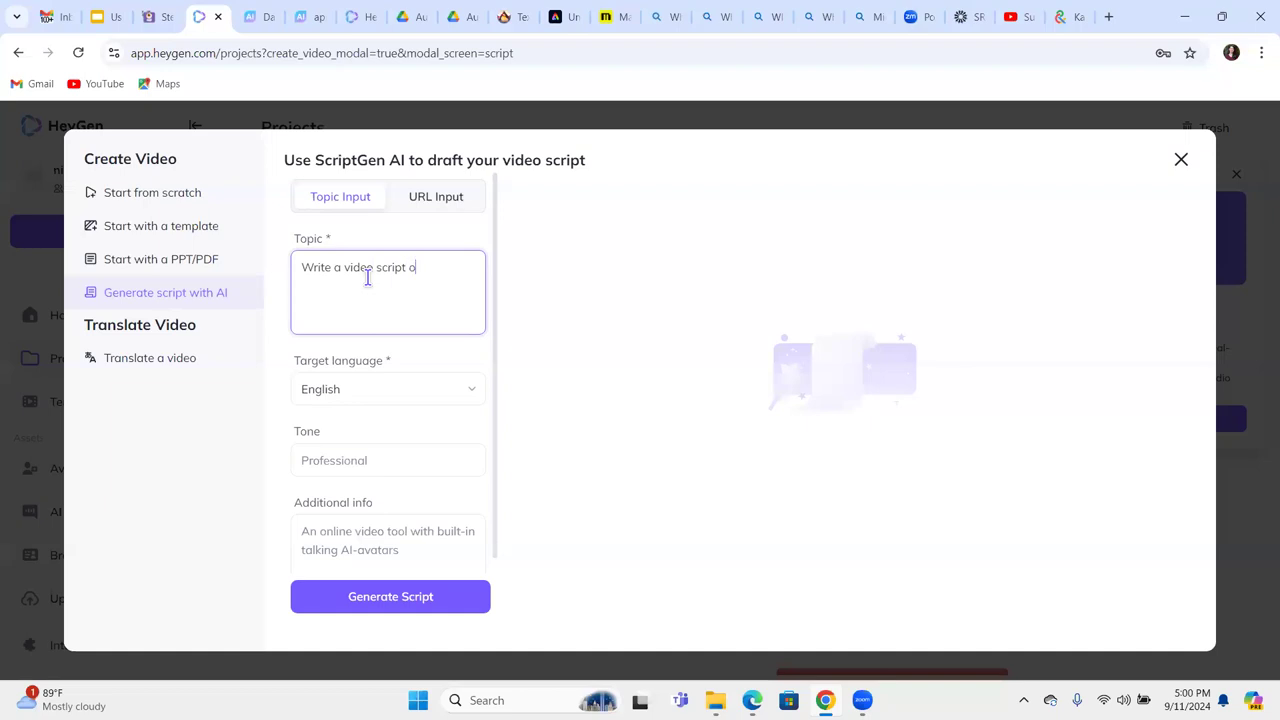
text(a video script on angiosperms)
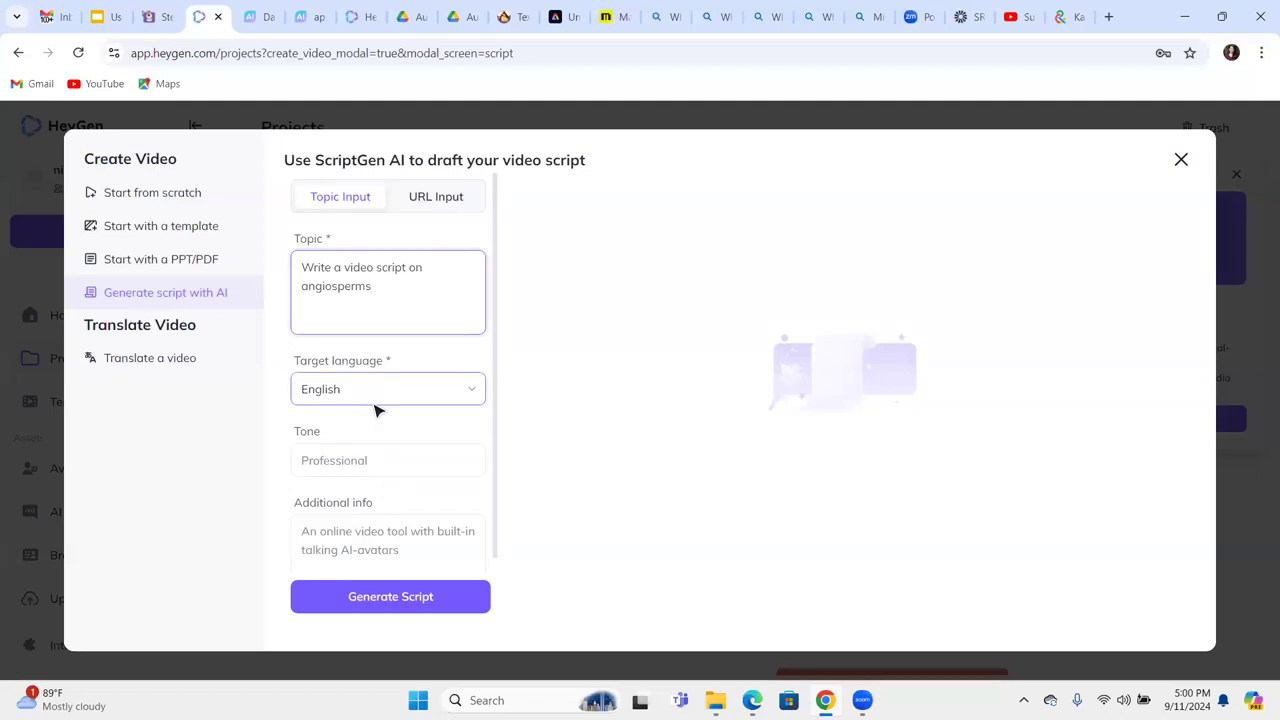
click(400, 598)
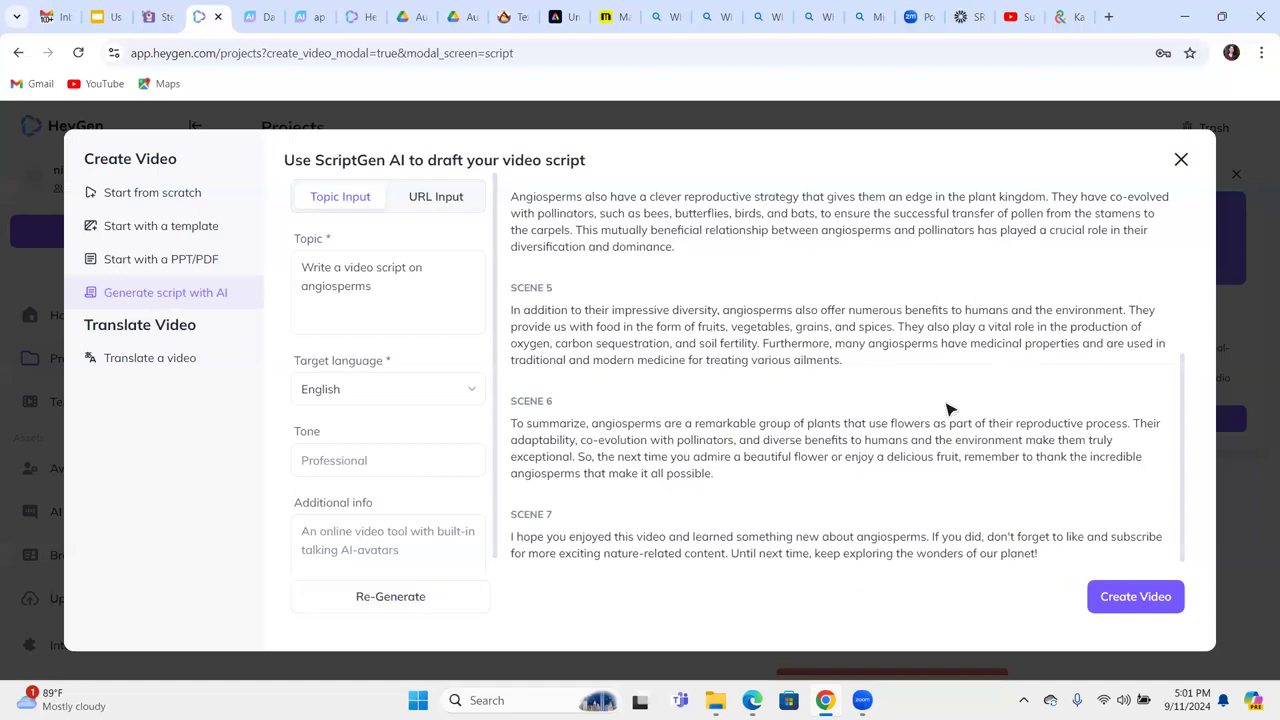
Create a video draft from the seven-scene angiosperms script.
click(1136, 598)
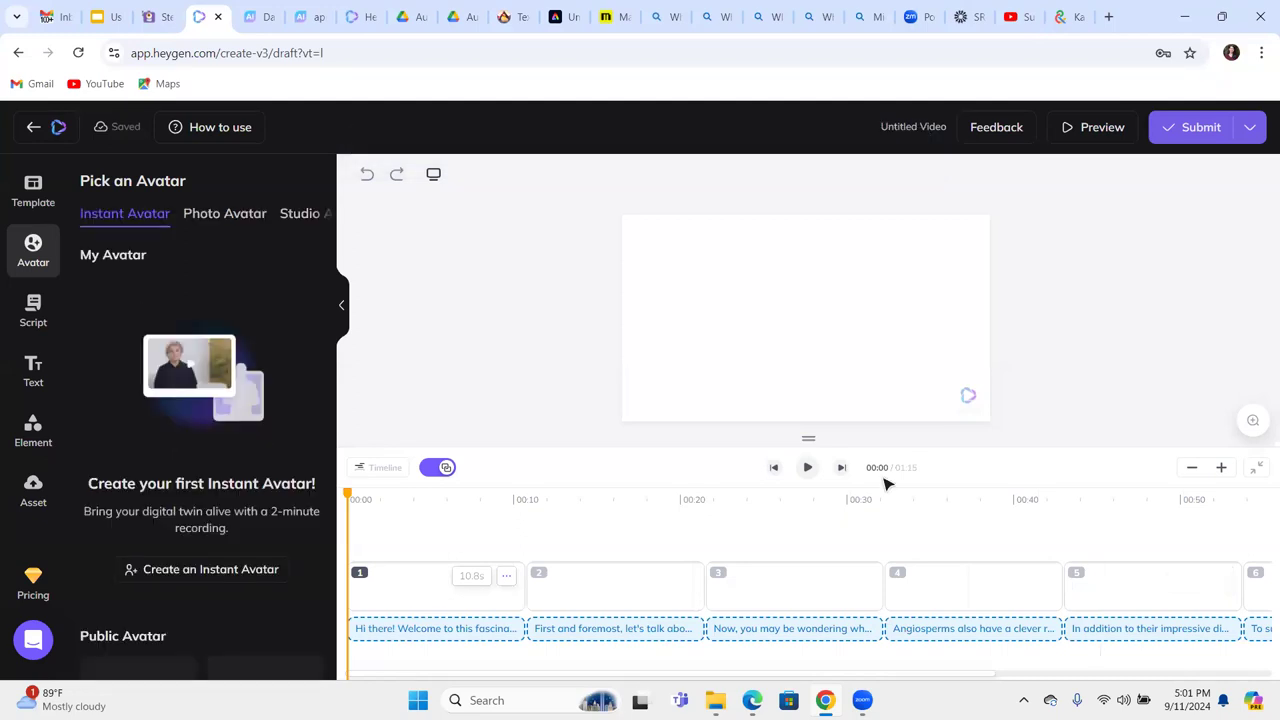
Add the studio avatar 'Fred in Blue Short Shirt' to scene 1.
click(220, 215)
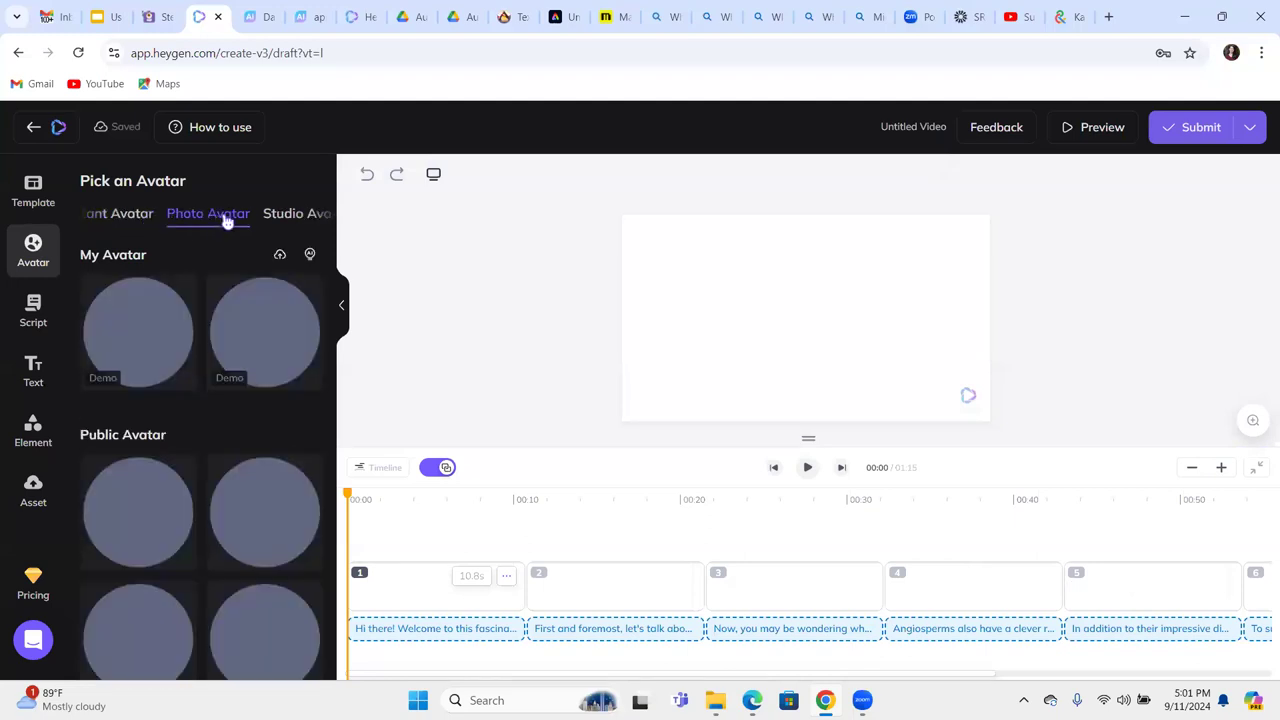
click(283, 215)
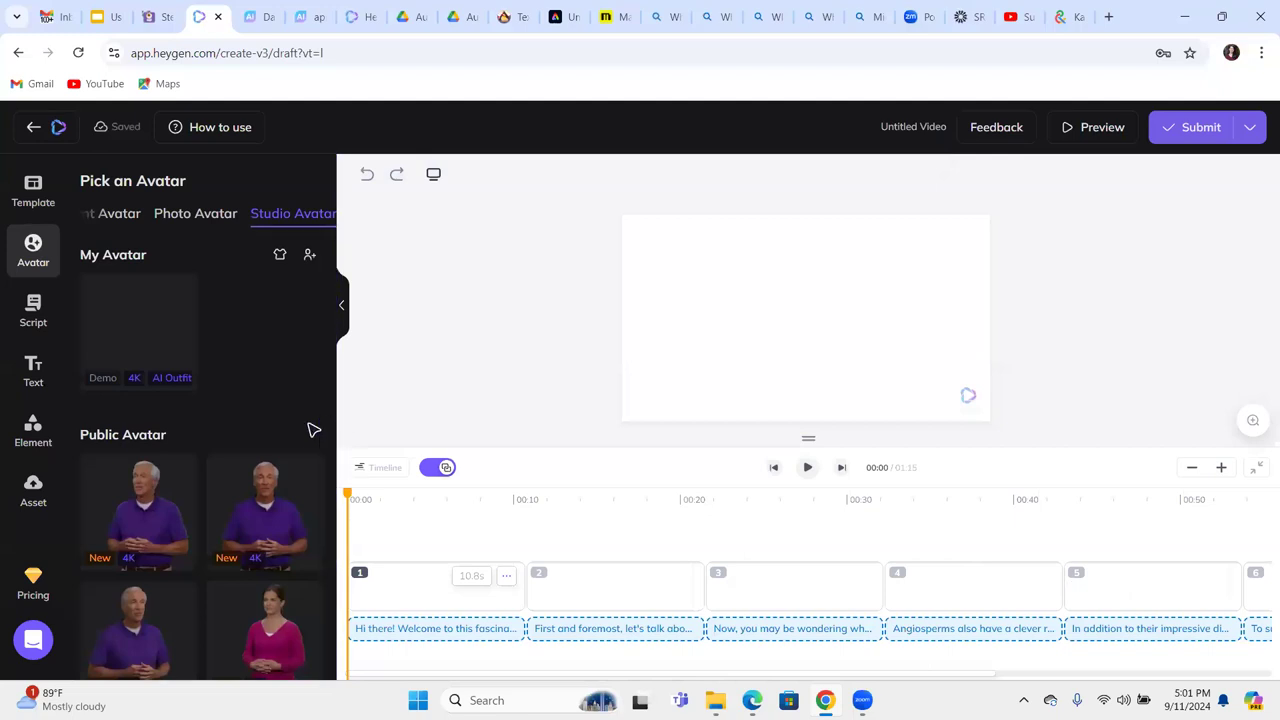
scroll(312, 430, down, 5)
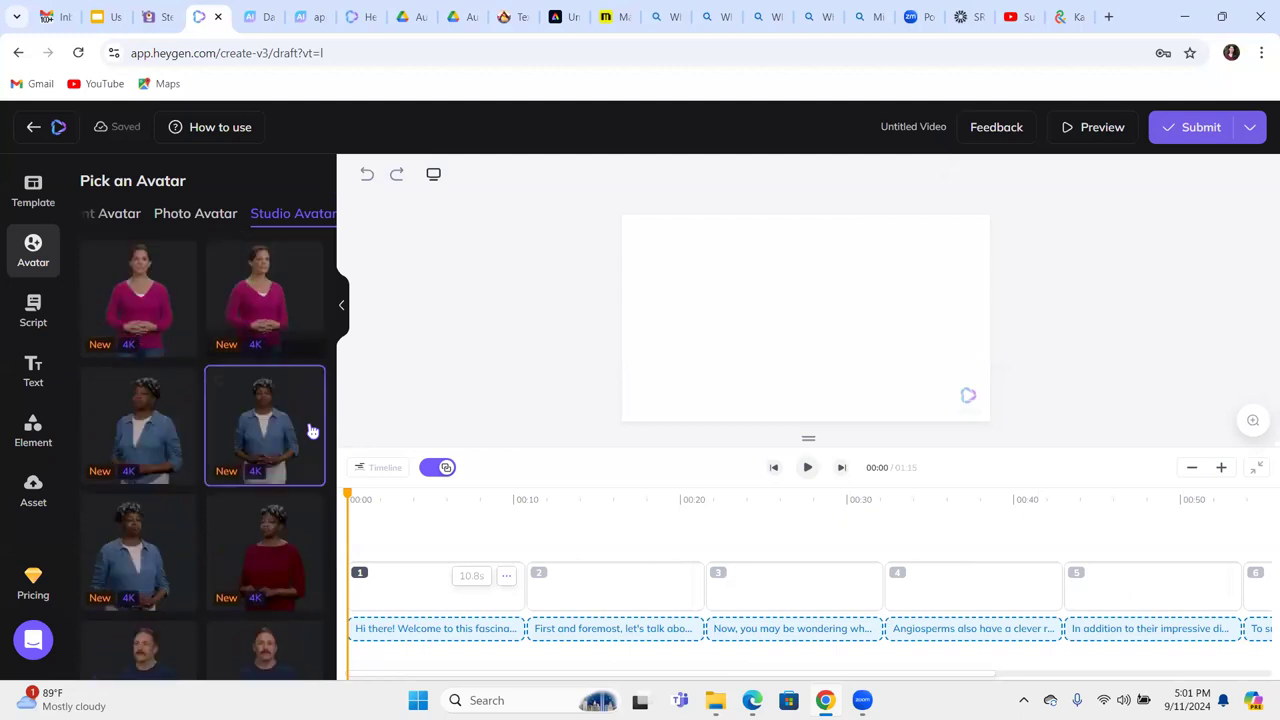
scroll(312, 430, down, 1)
scroll(312, 430, down, 6)
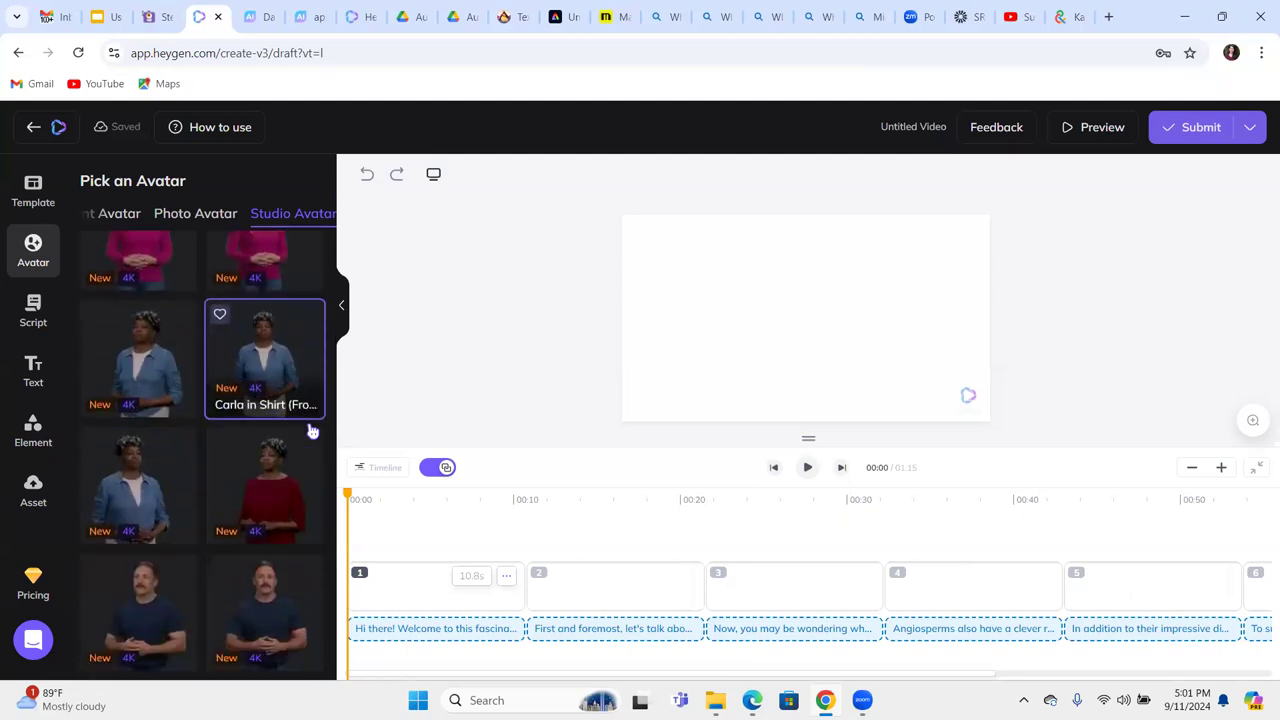
scroll(312, 430, down, 5)
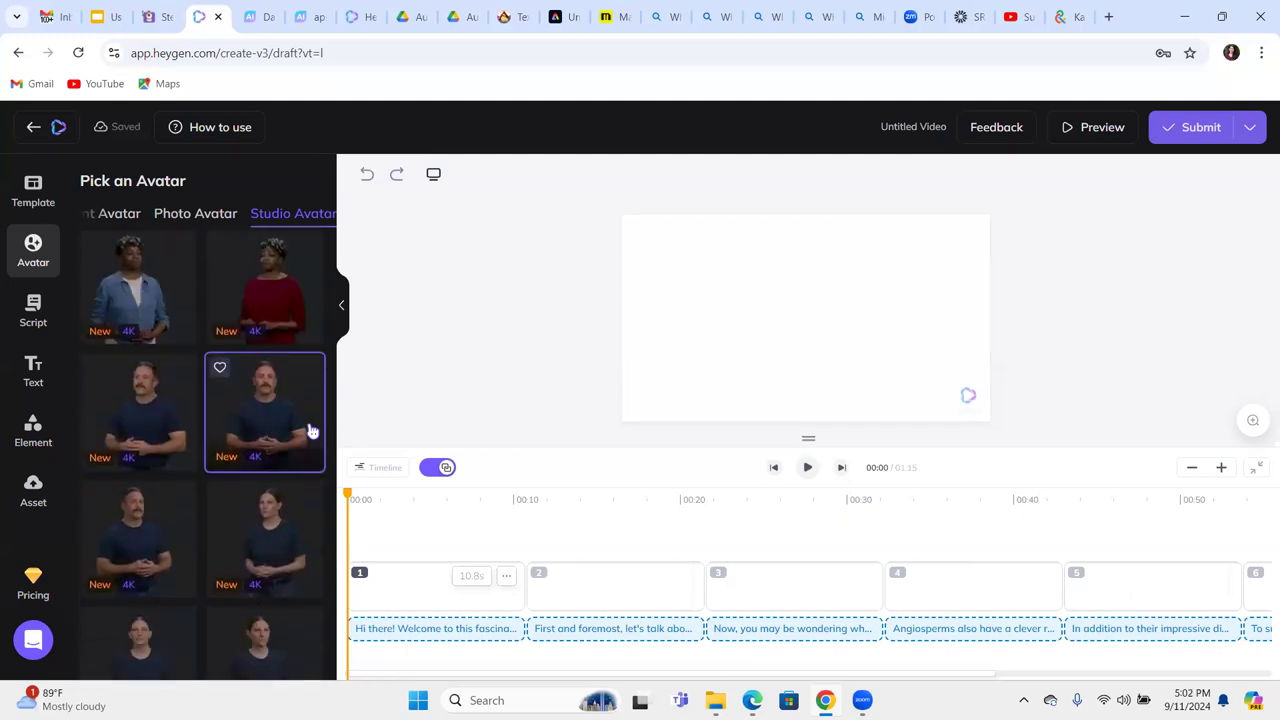
scroll(312, 430, down, 2)
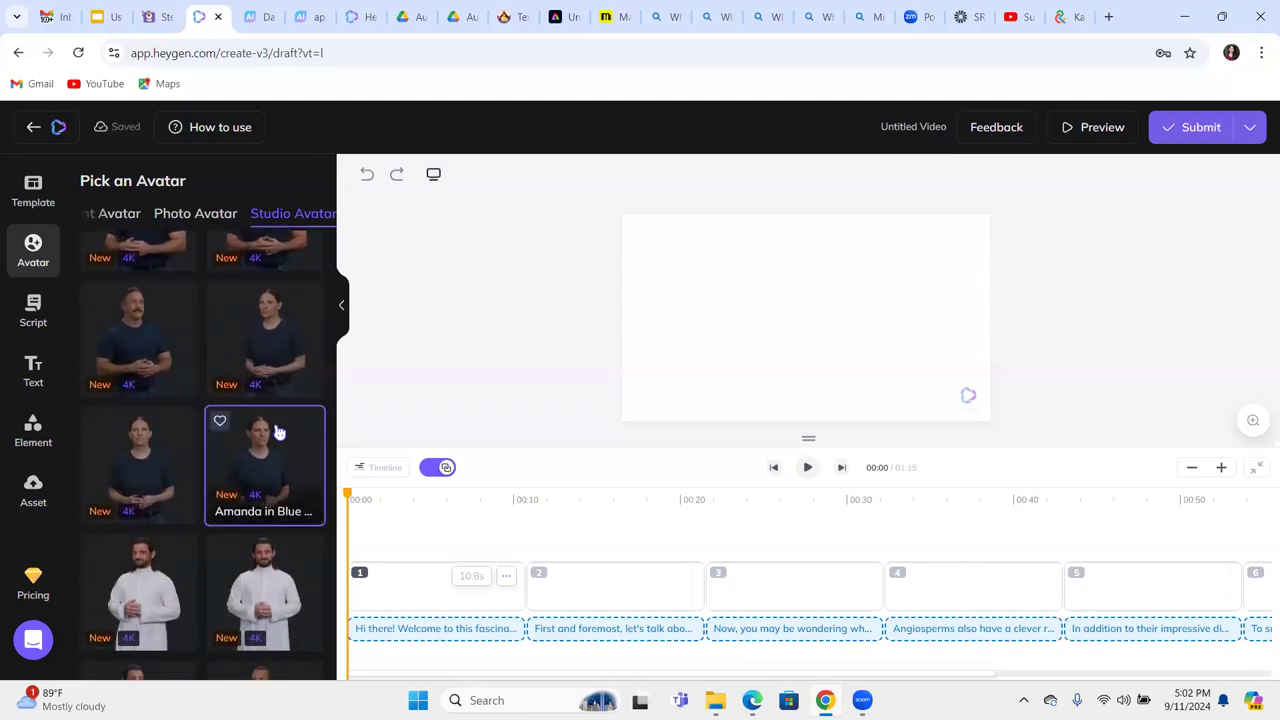
scroll(279, 432, down, 8)
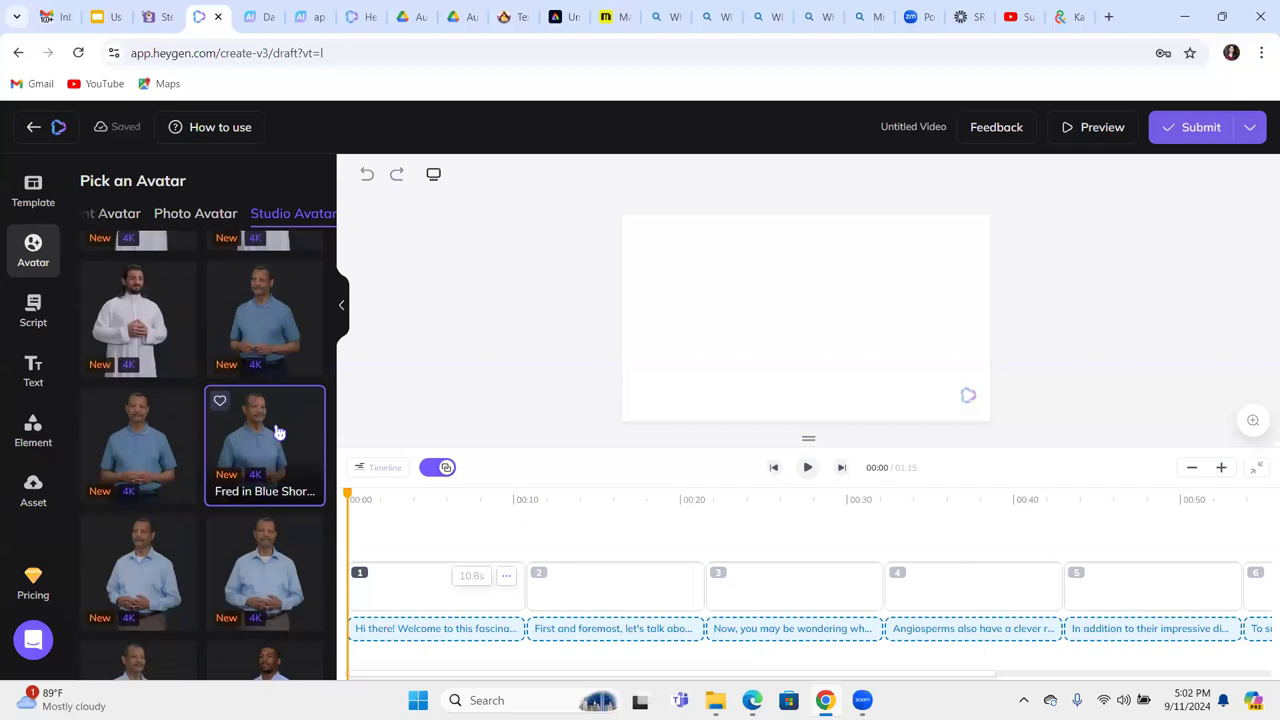
scroll(279, 432, down, 1)
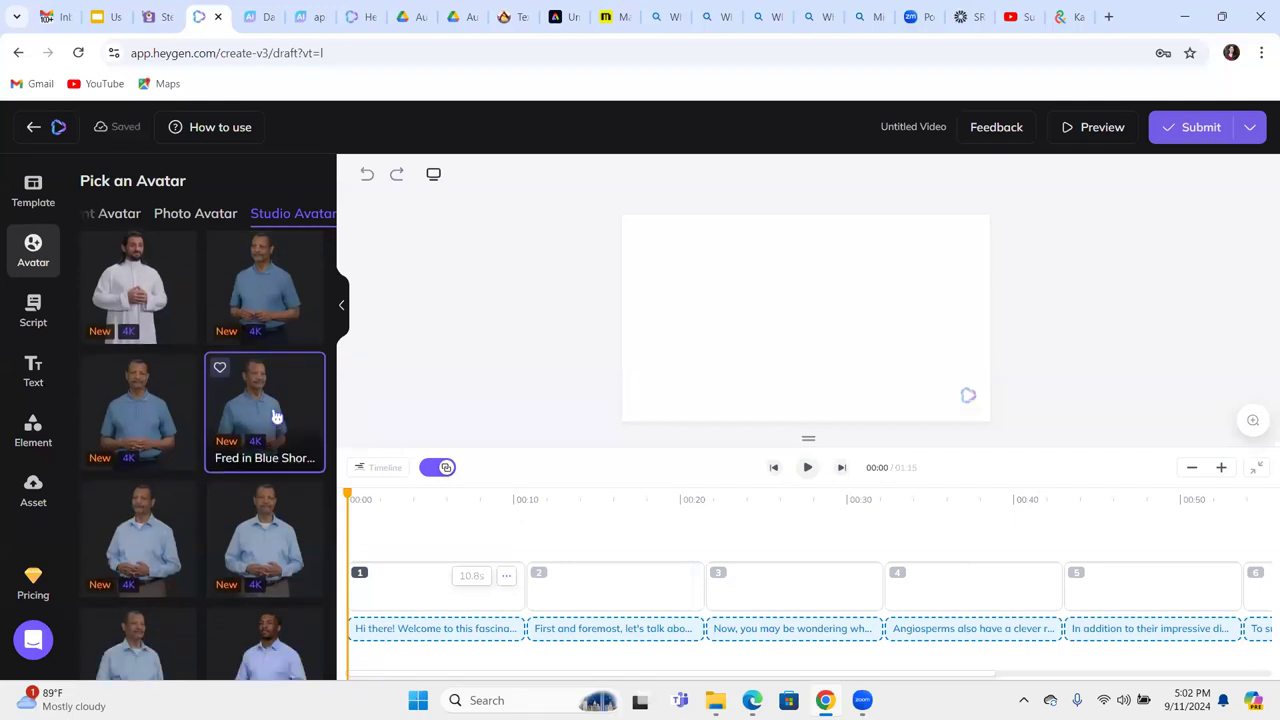
click(276, 416)
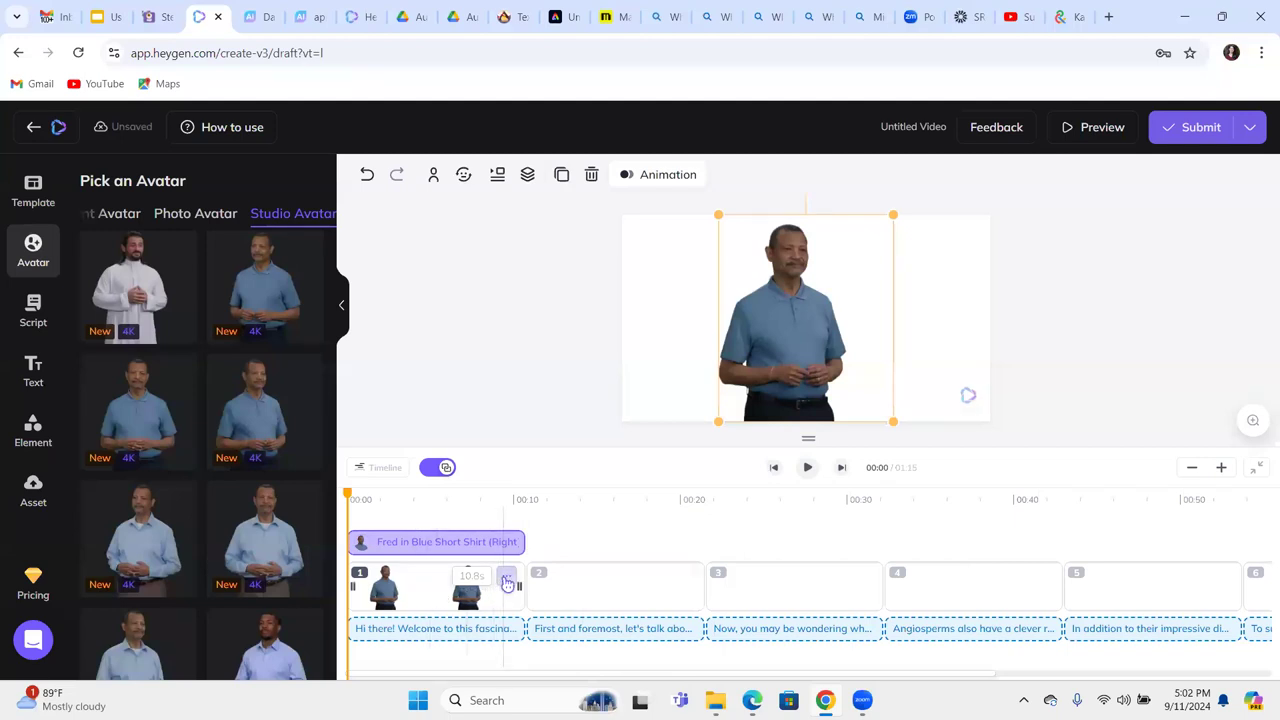
Look over scene 1's options and avatar clip menu without changes, then select empty scene 2.
click(507, 583)
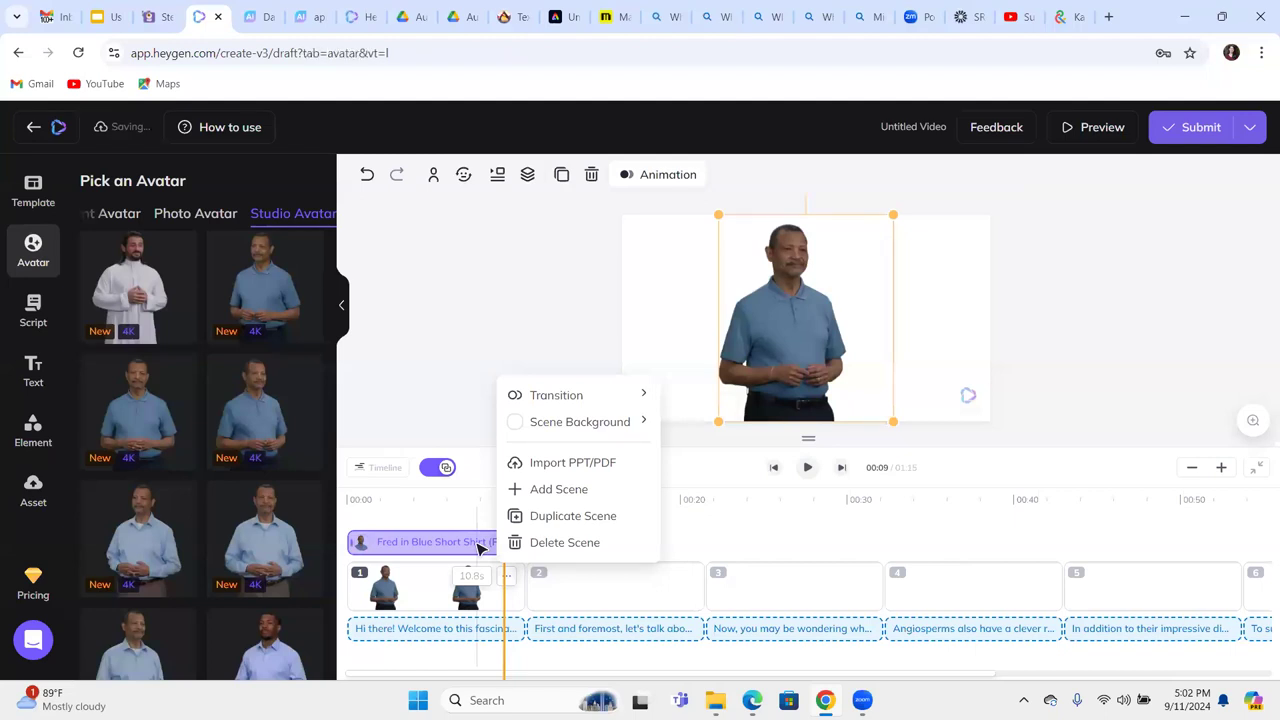
click(489, 330)
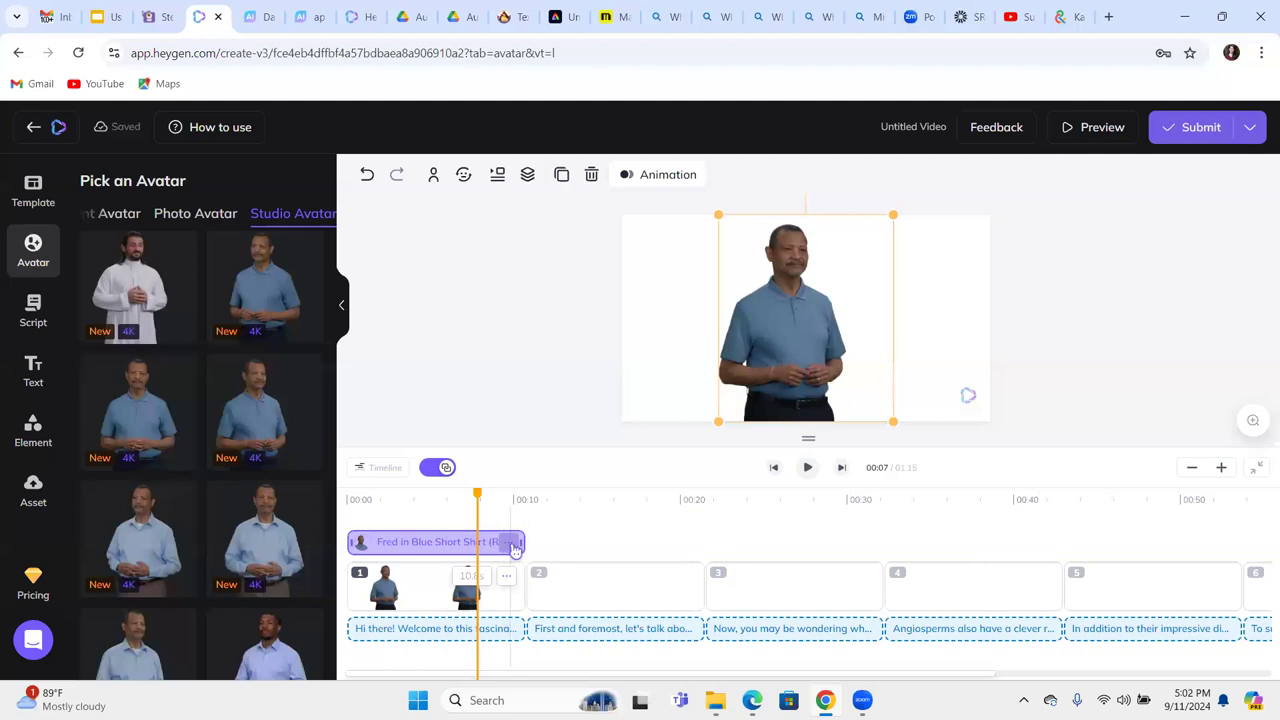
right_click(514, 549)
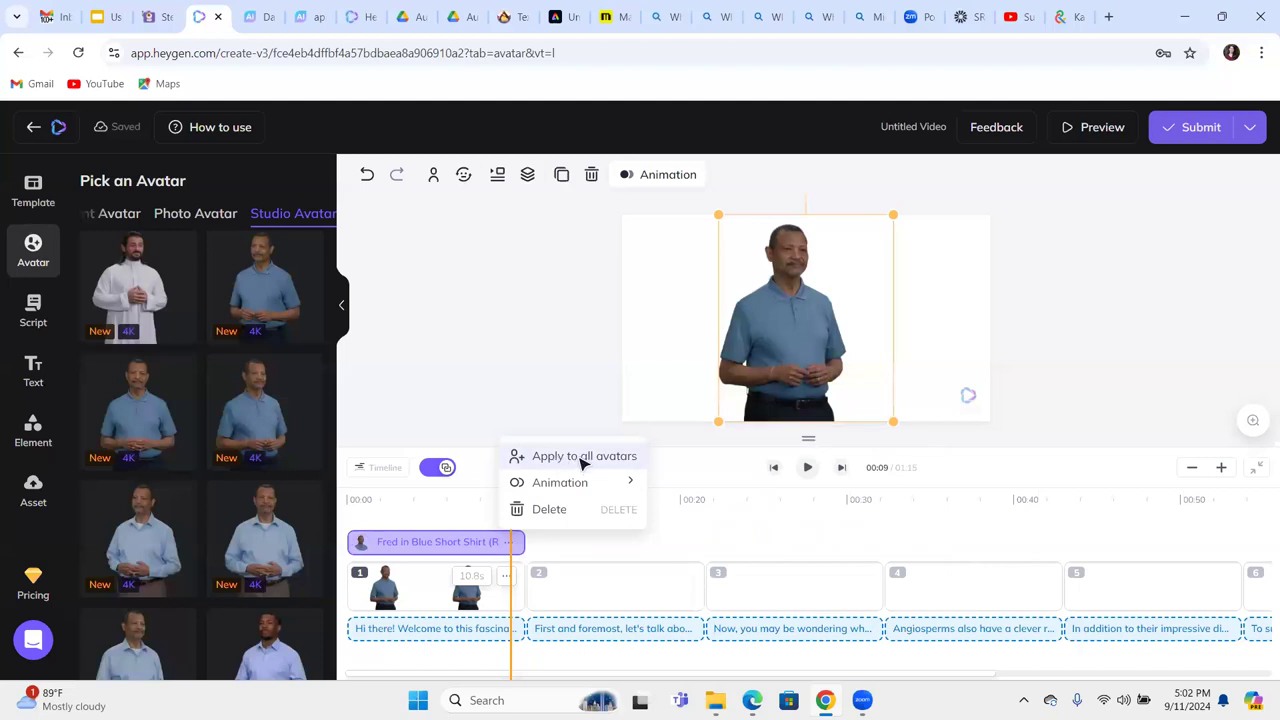
click(584, 462)
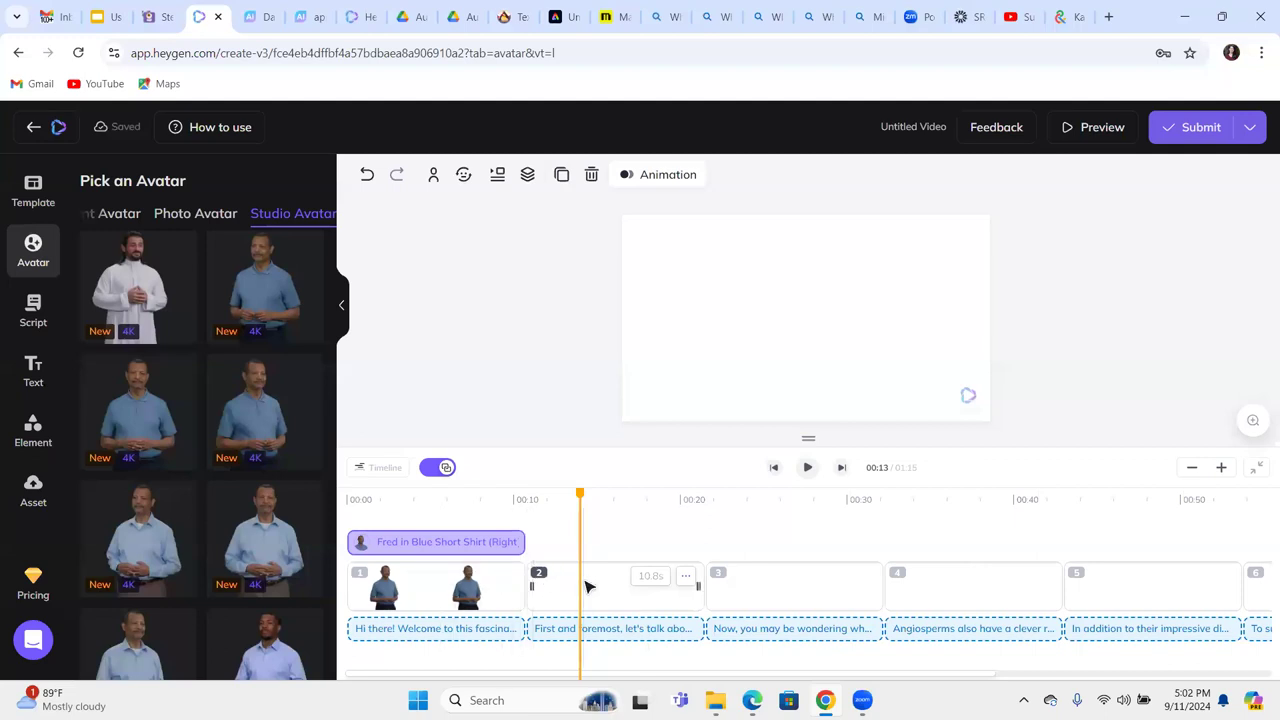
Add the front-facing Fred in Blue Short Shirt studio avatar to scene 2.
click(695, 586)
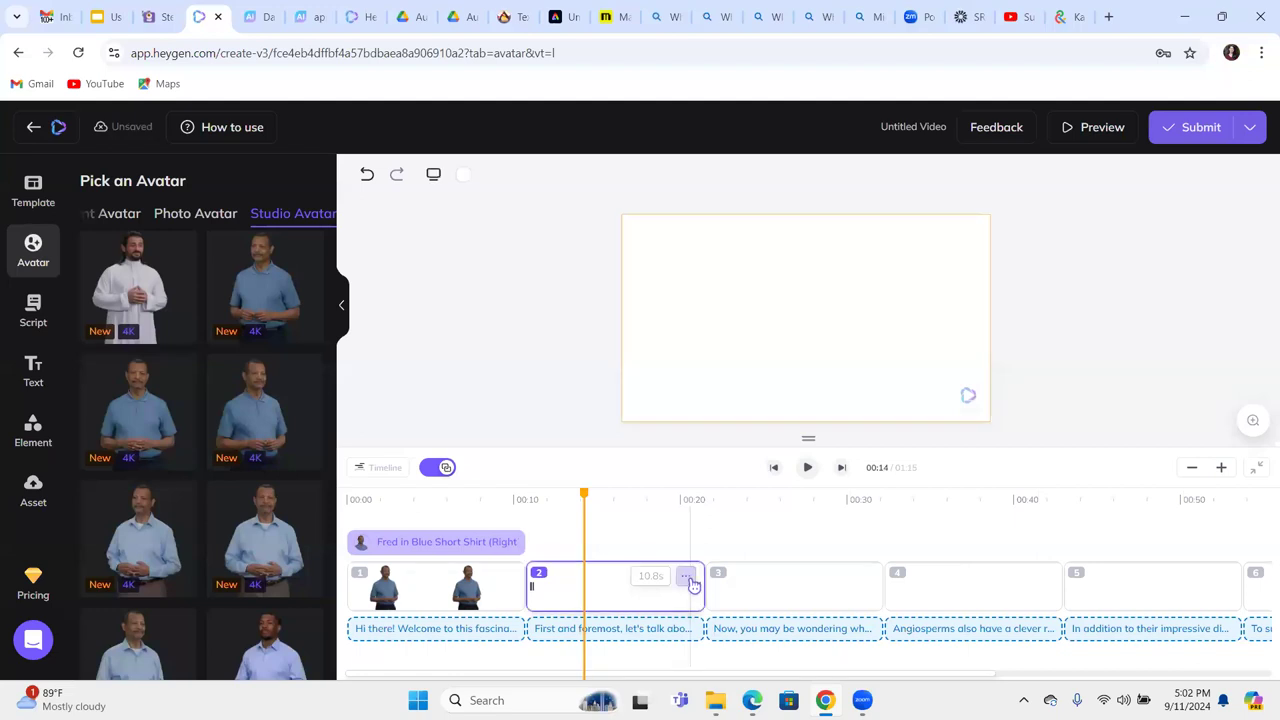
click(690, 579)
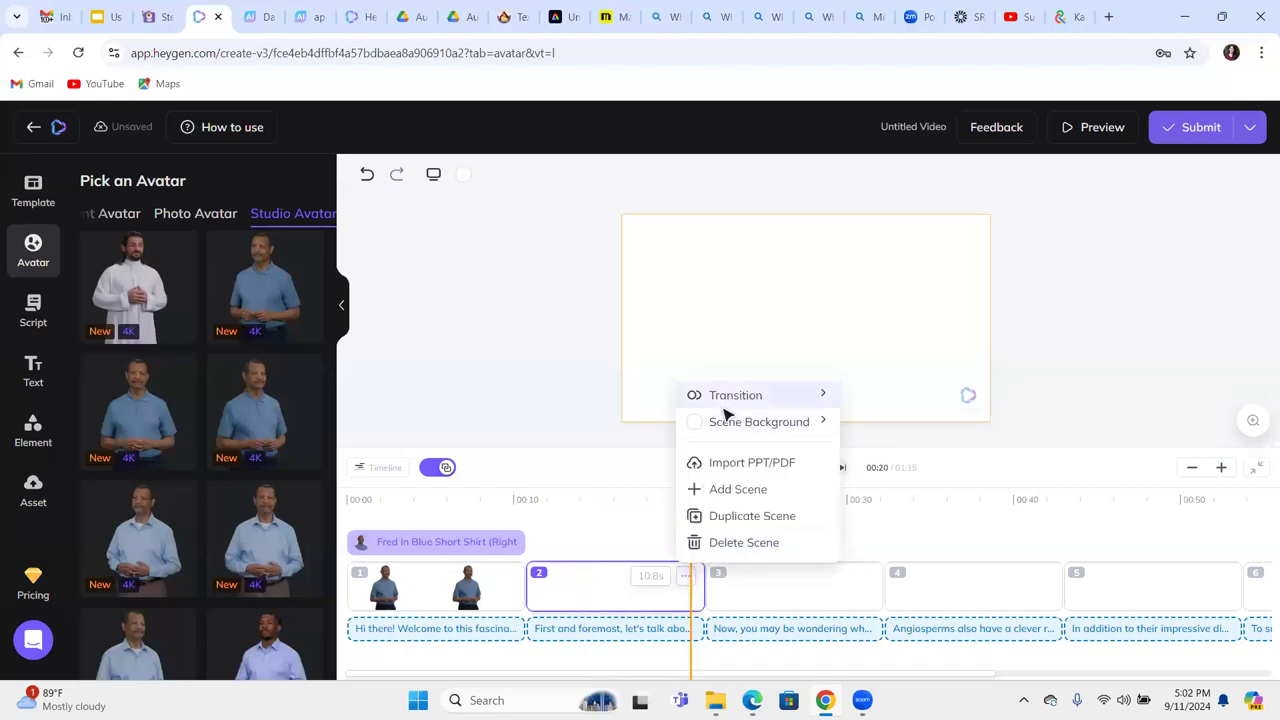
click(473, 550)
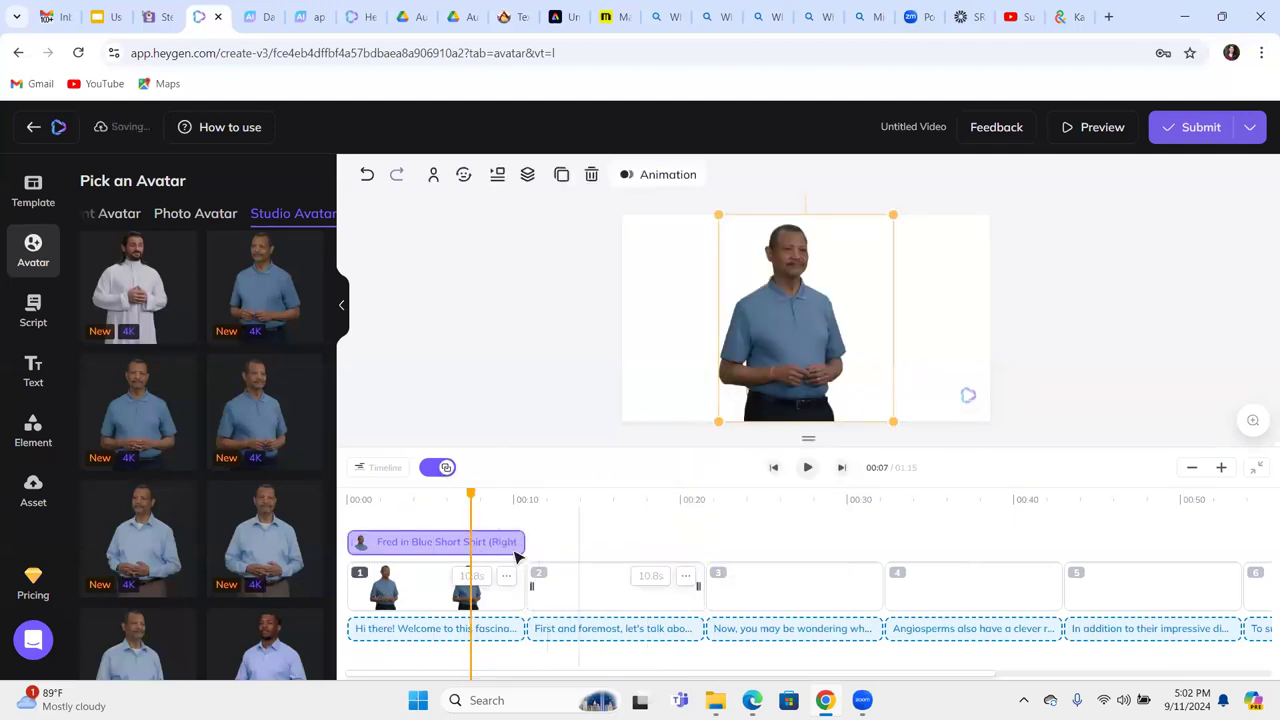
click(139, 421)
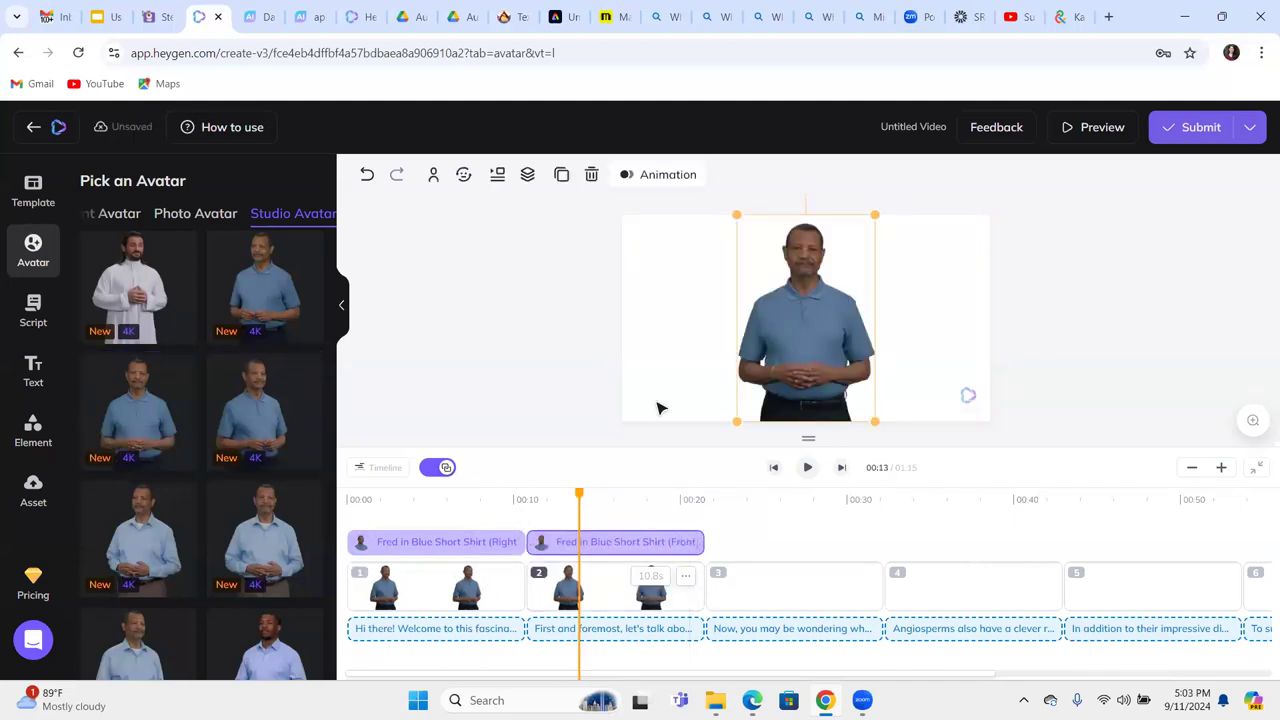
Drag scene 1's presenter to the left edge of the frame.
click(418, 548)
drag(803, 337, 745, 336)
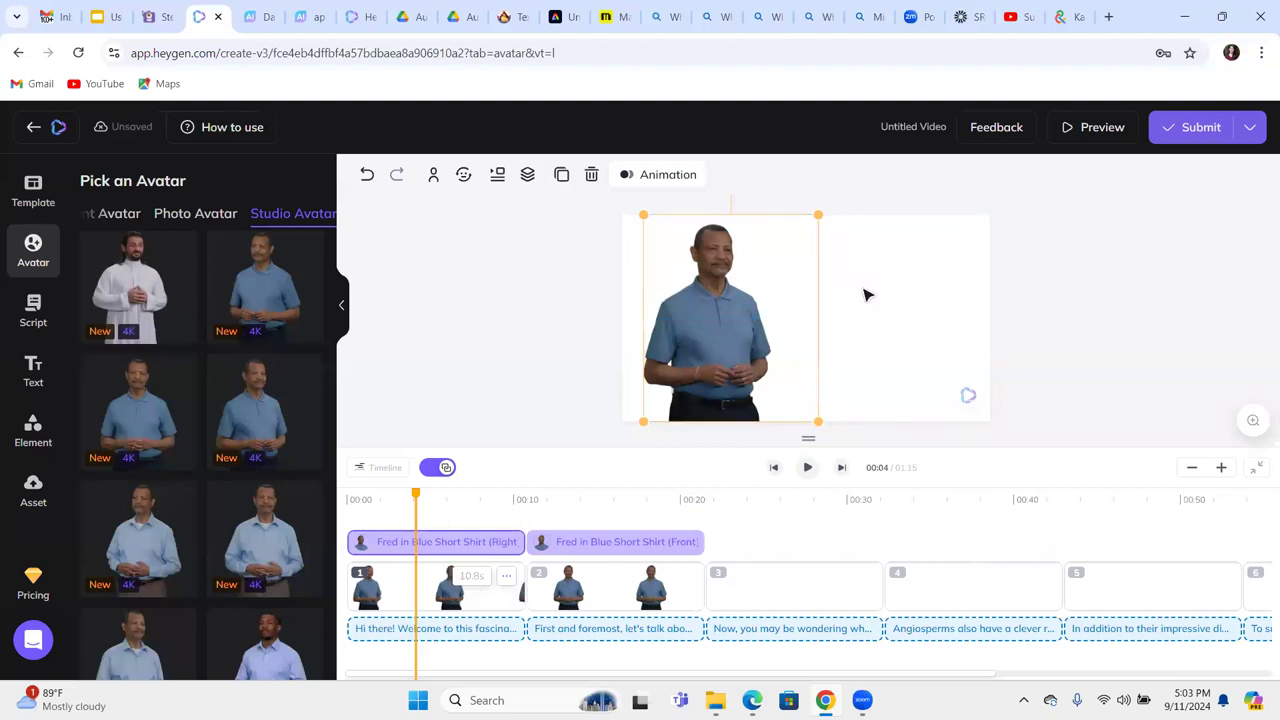
click(866, 294)
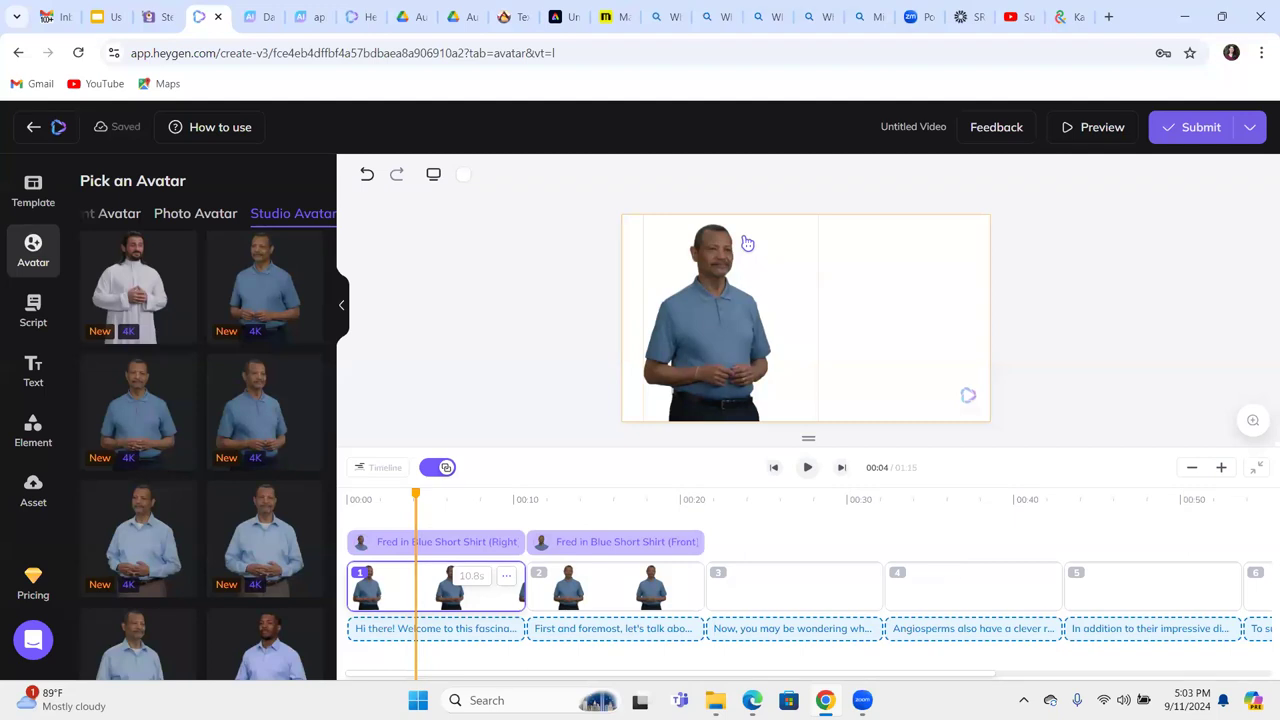
From the Instant Avatar tab, start Create an Instant Avatar to reach its Intro page.
click(113, 215)
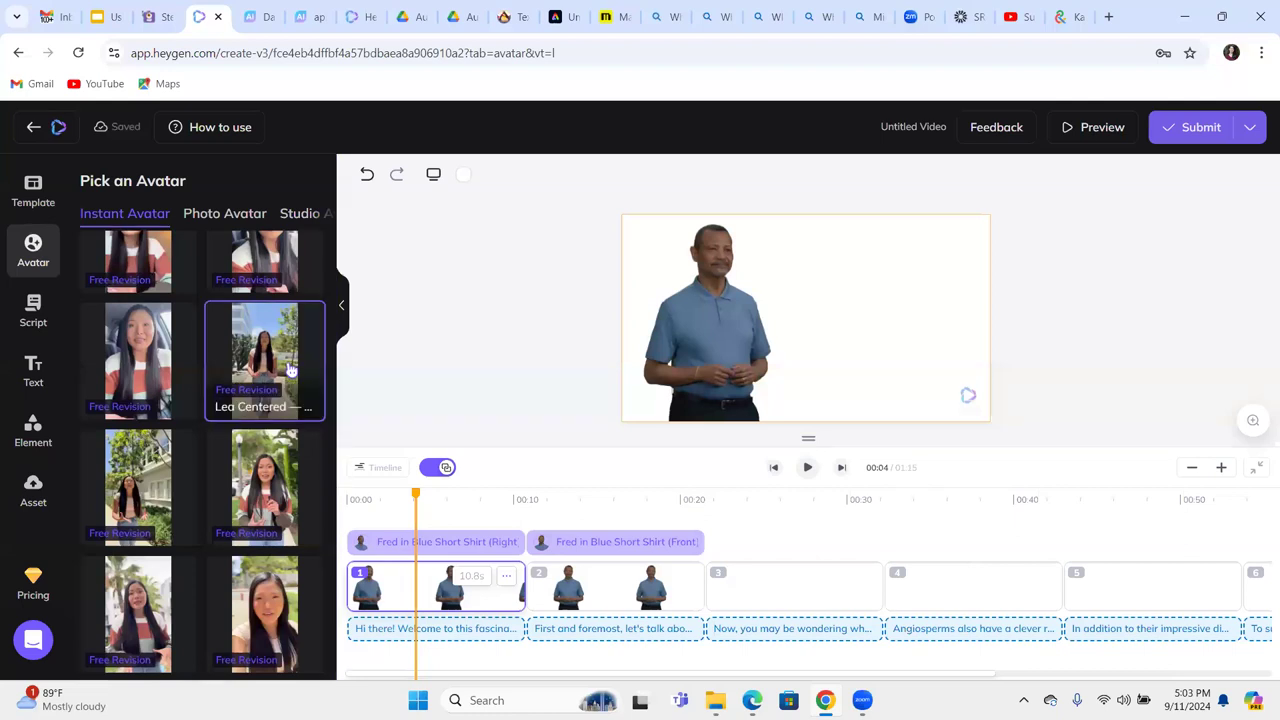
scroll(290, 370, up, 1)
scroll(290, 370, up, 5)
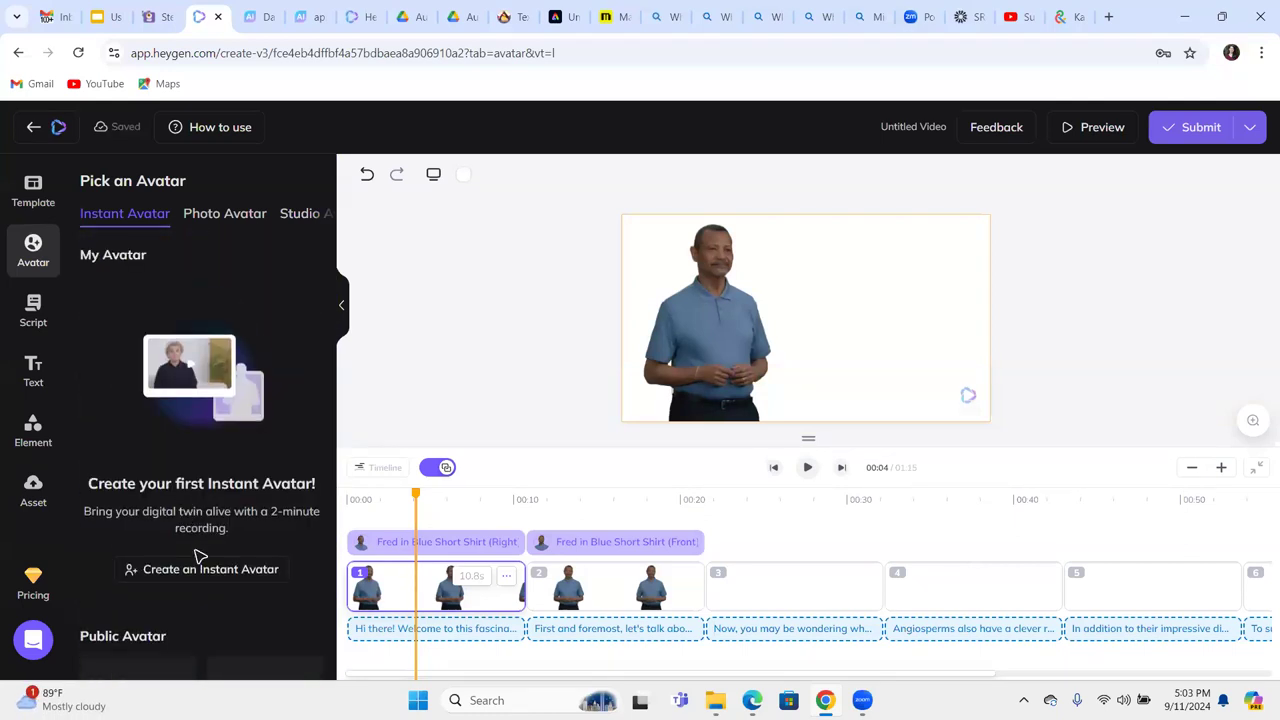
click(199, 568)
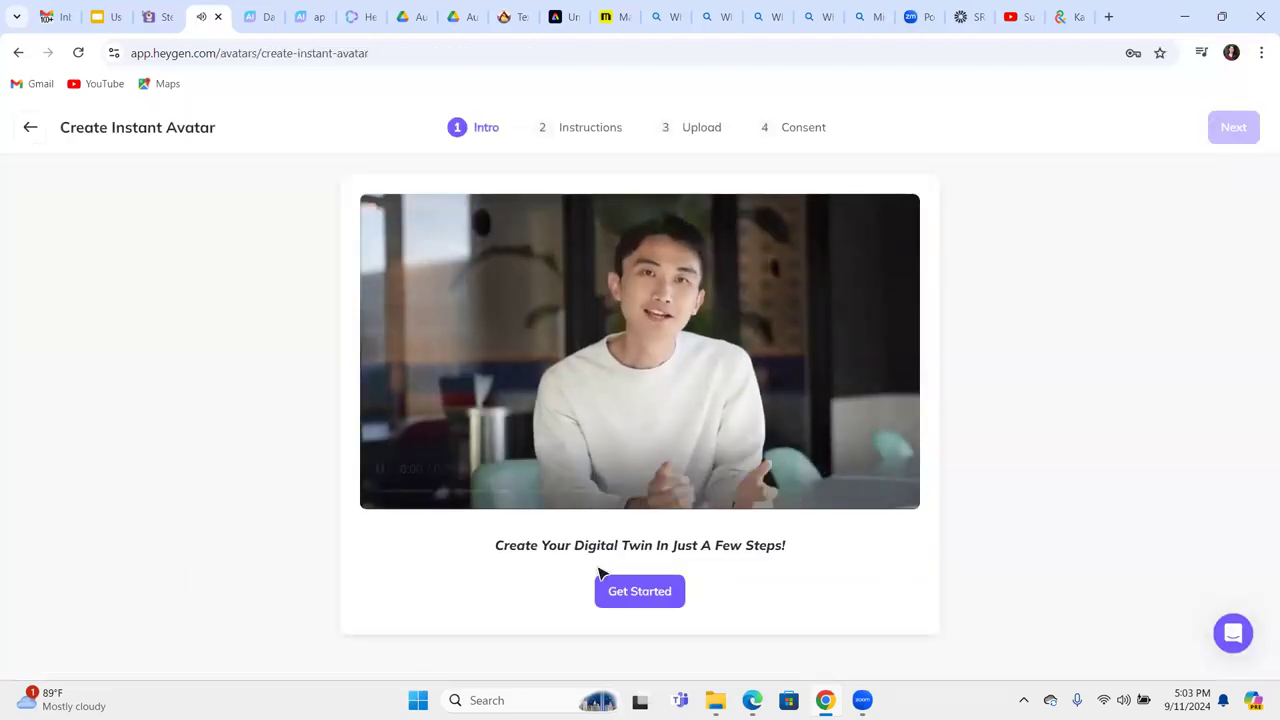
View the Still and Motion avatar style choices, then return to the angiosperms video editor.
click(619, 591)
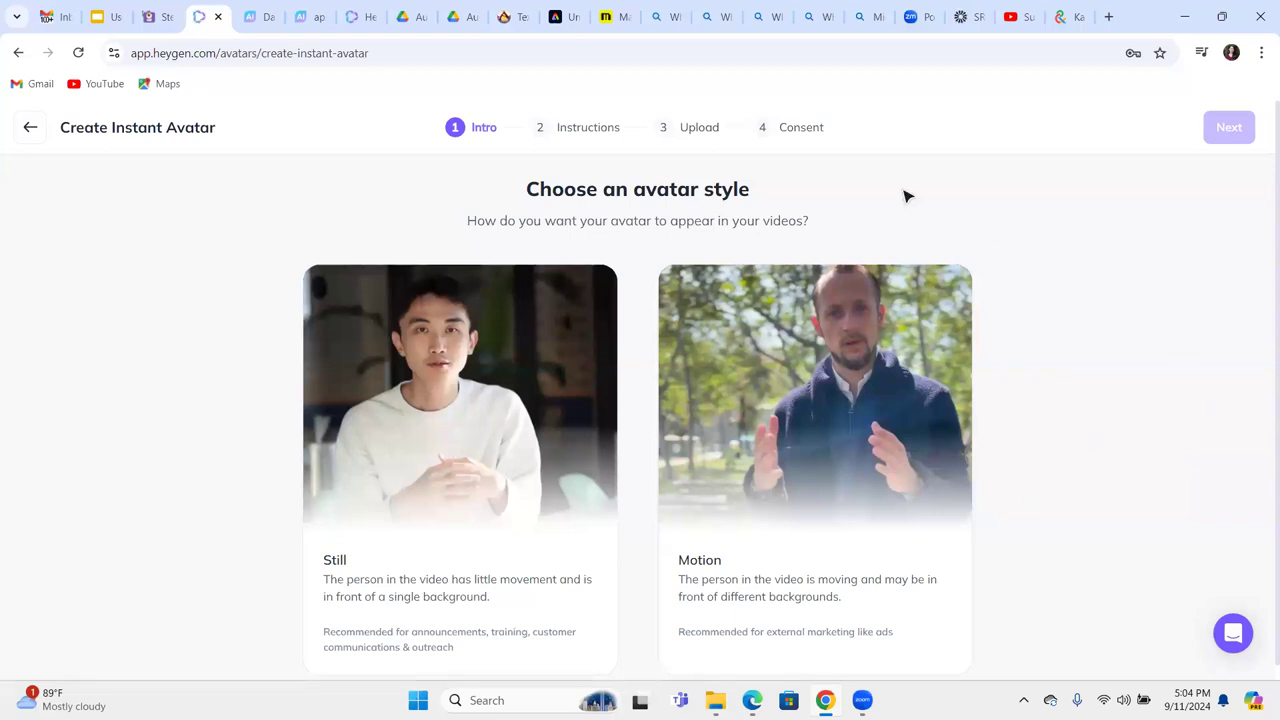
click(31, 127)
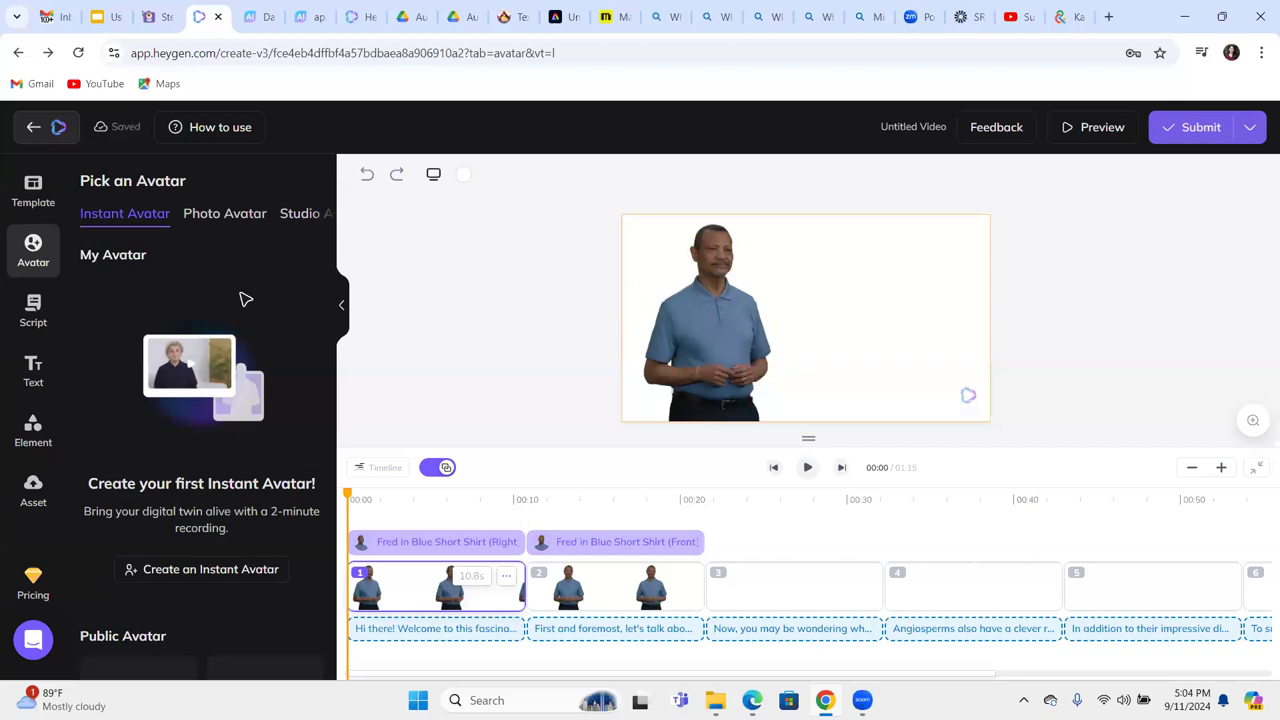
Show the Script, dismiss the shortcuts tip, and open the AI Voice library for the first paragraph.
click(50, 318)
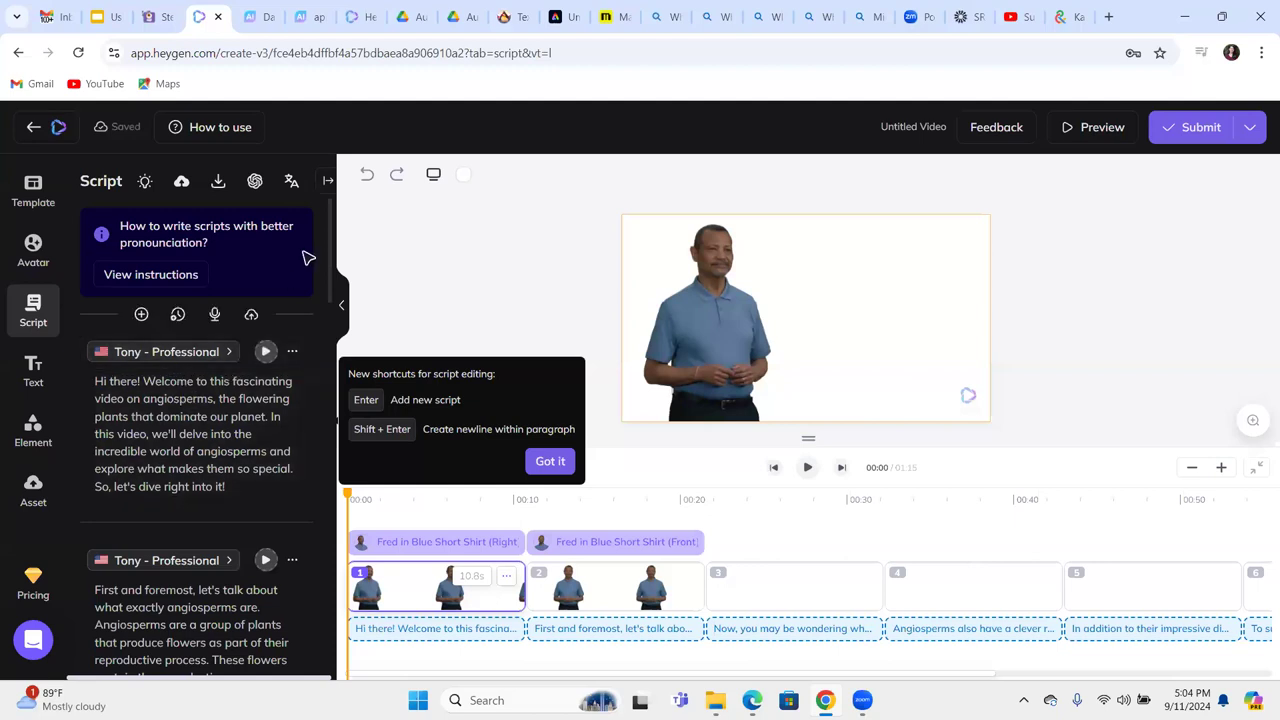
drag(330, 243, 349, 222)
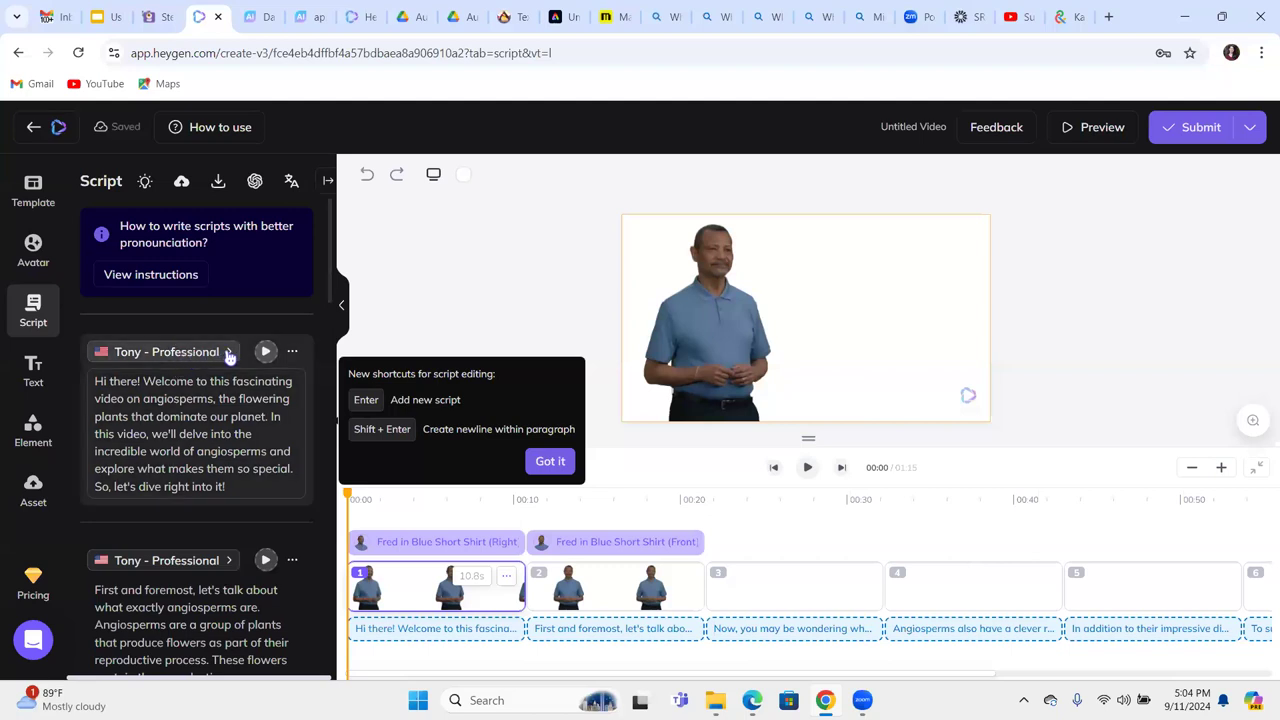
click(229, 356)
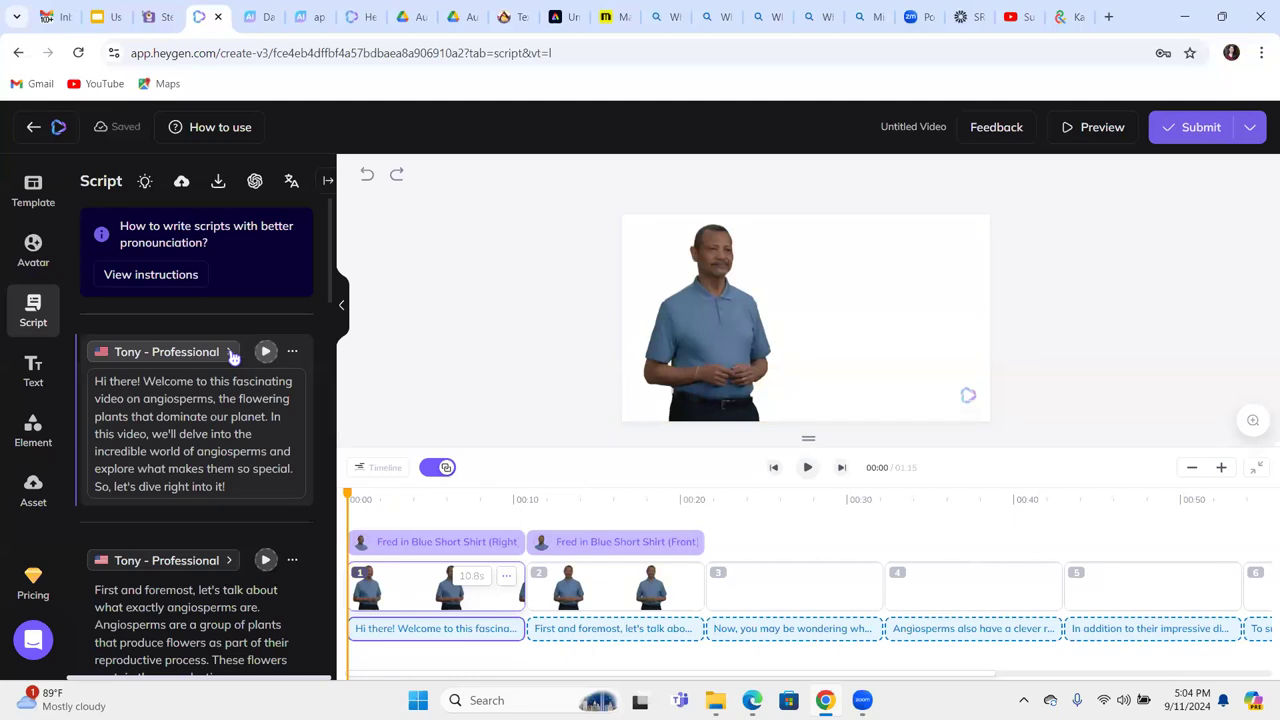
click(232, 356)
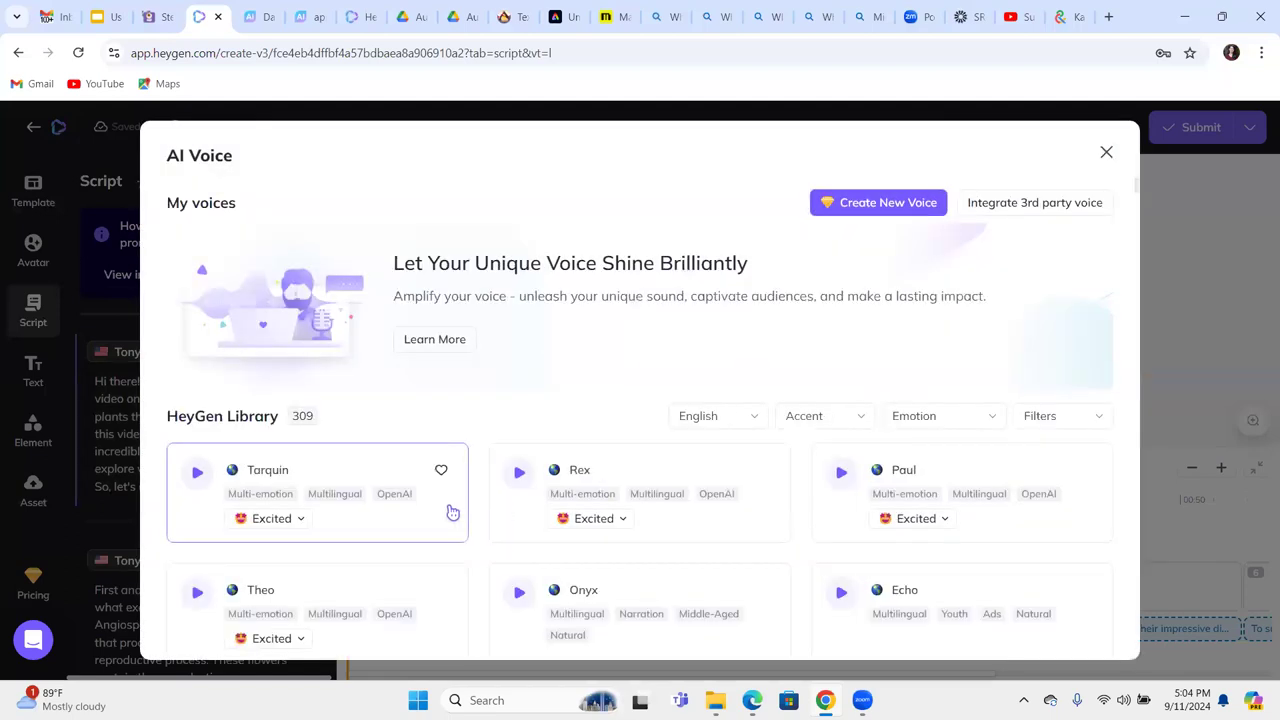
Try Tarquin's emotions, then switch the first paragraph's narrator to Rex with an Excited tone.
click(300, 519)
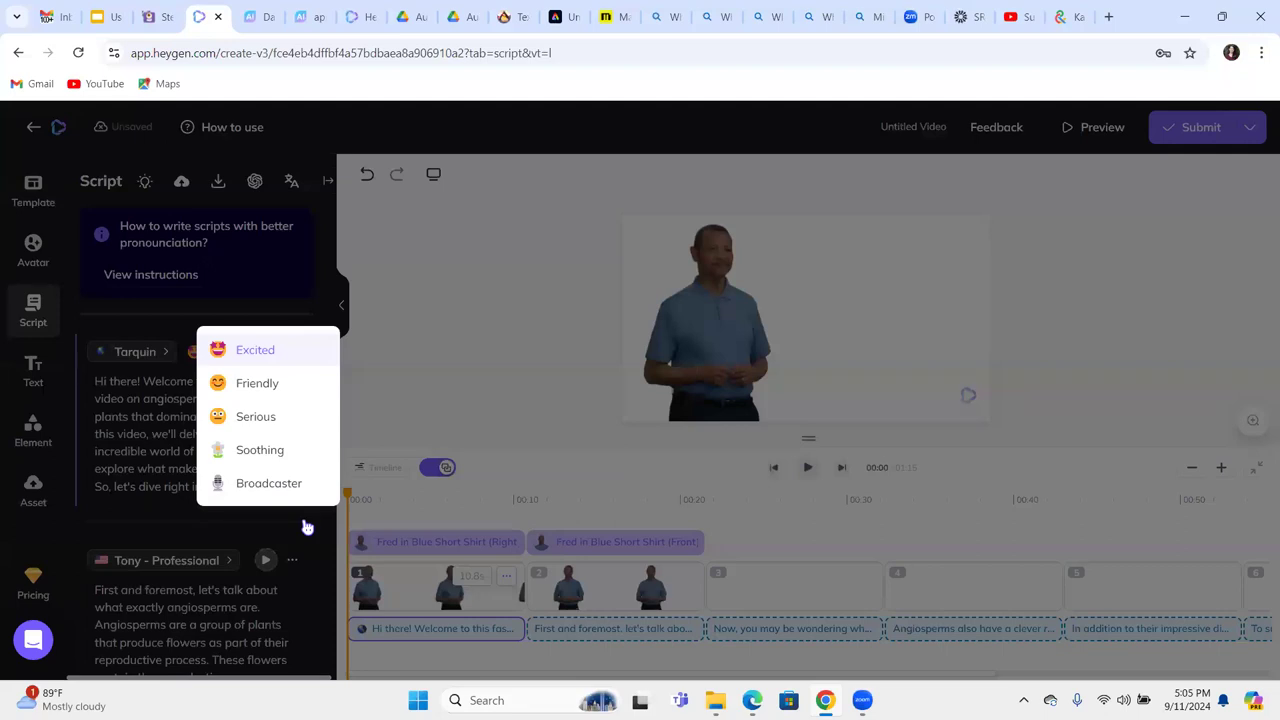
click(307, 527)
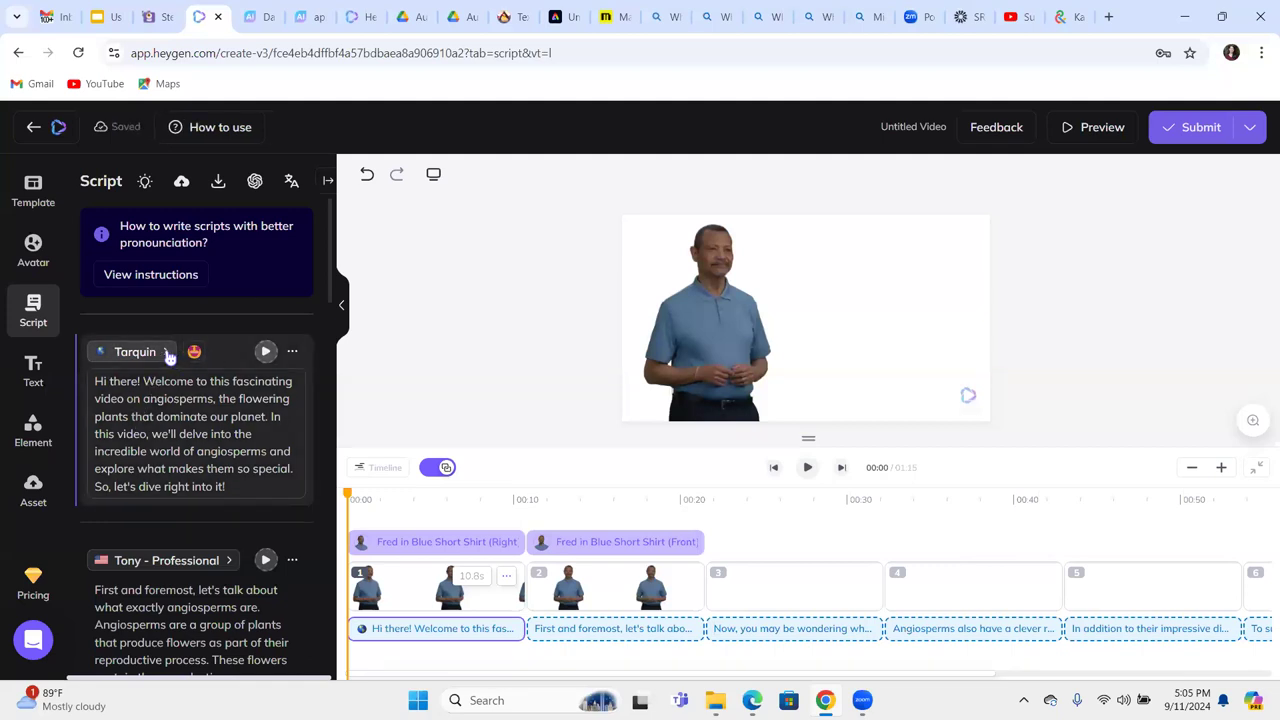
click(168, 353)
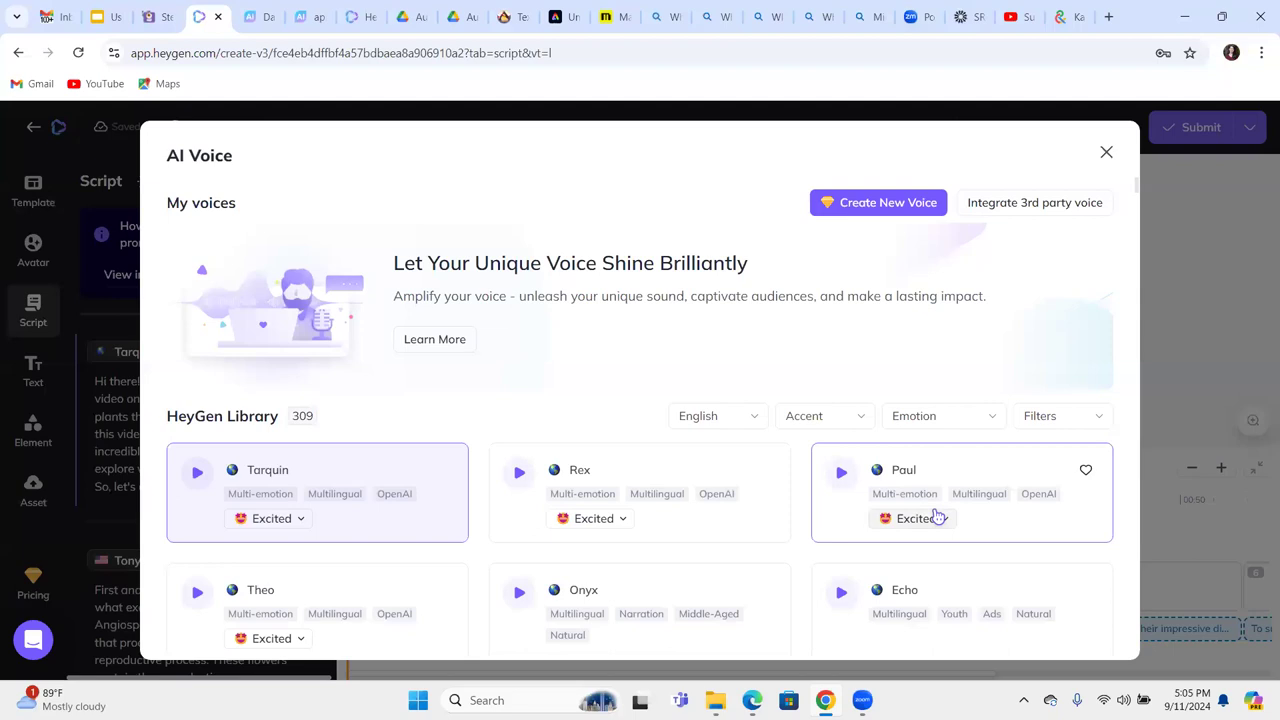
click(680, 488)
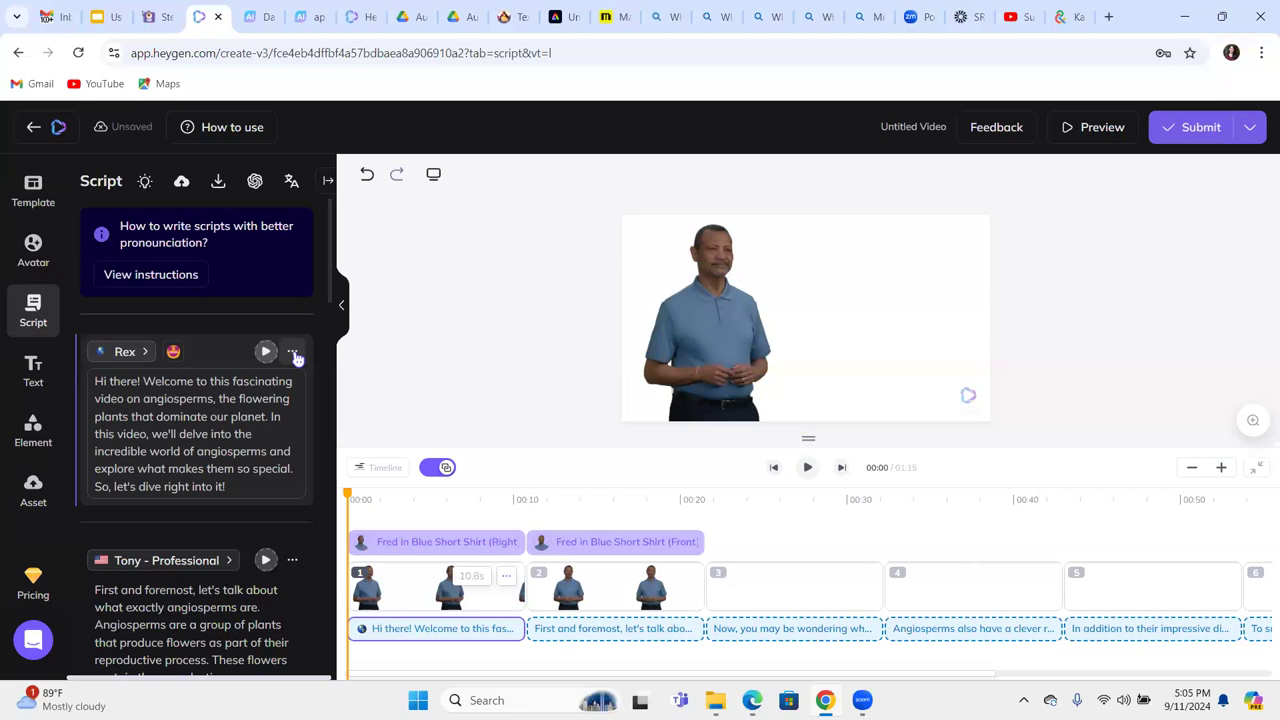
click(294, 355)
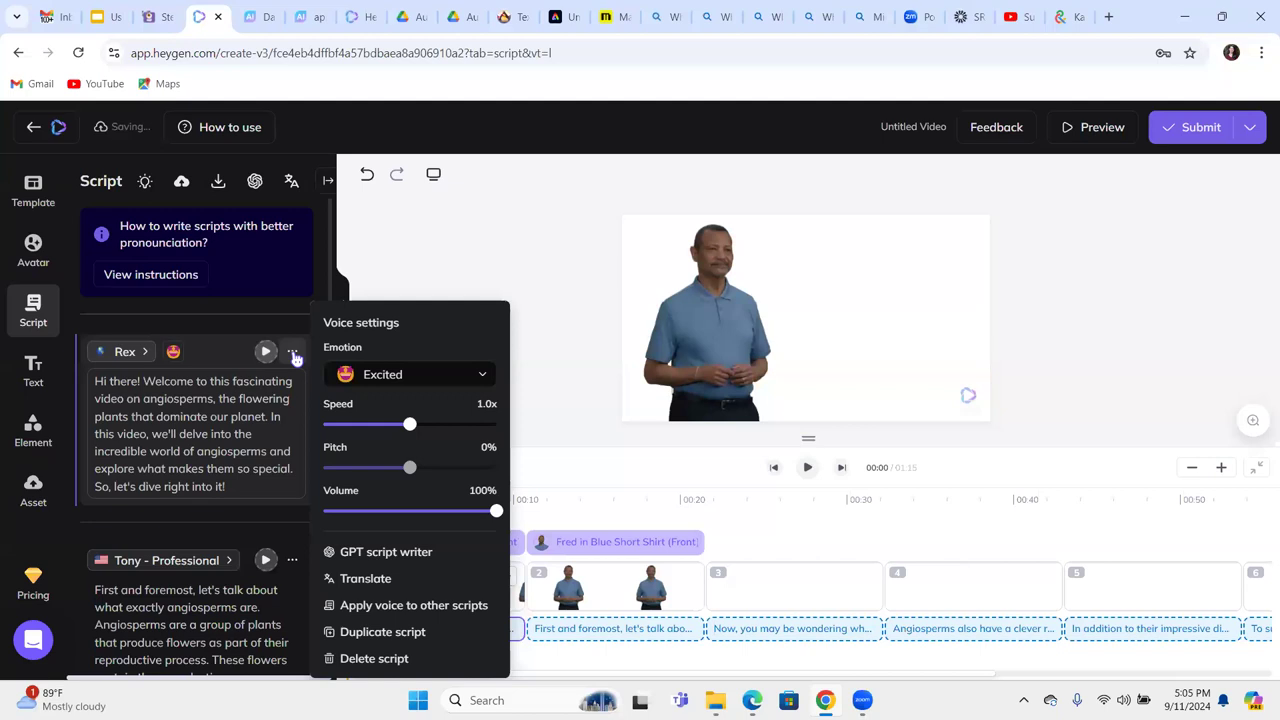
Set Rex's narration speed to 0.7x, keep the Excited emotion, and return to the Google Slides tab.
click(447, 425)
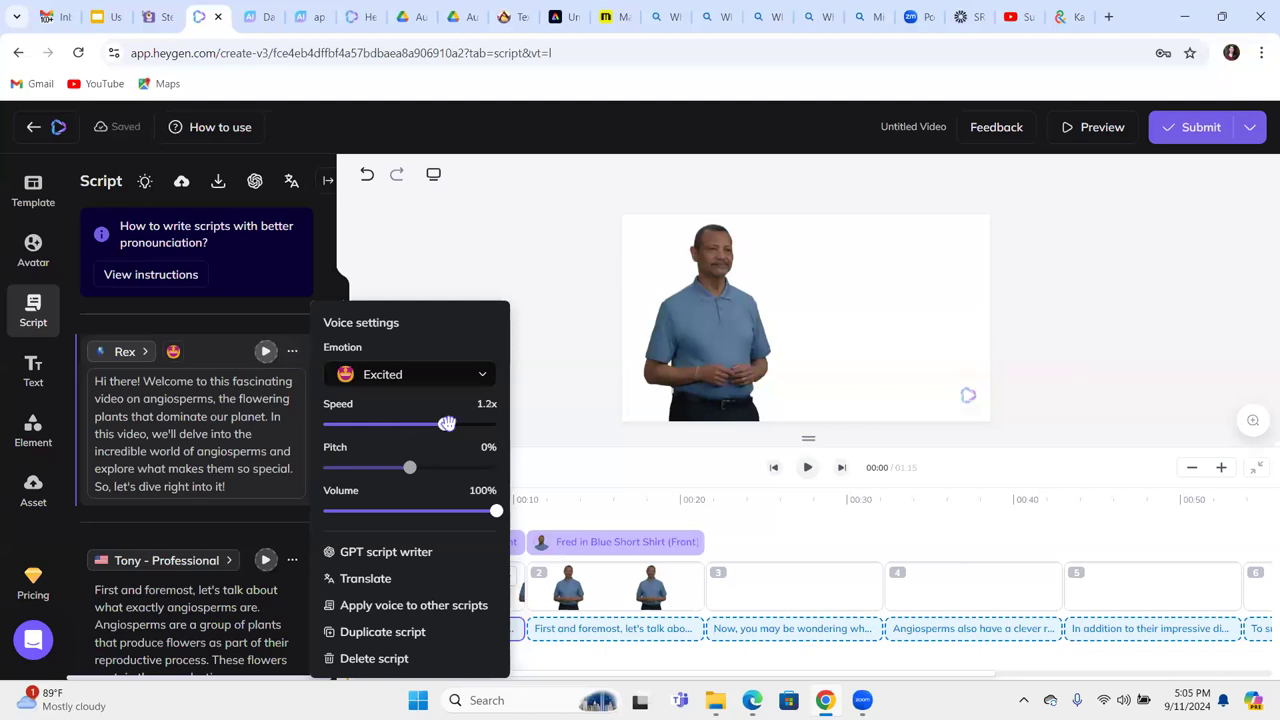
click(362, 425)
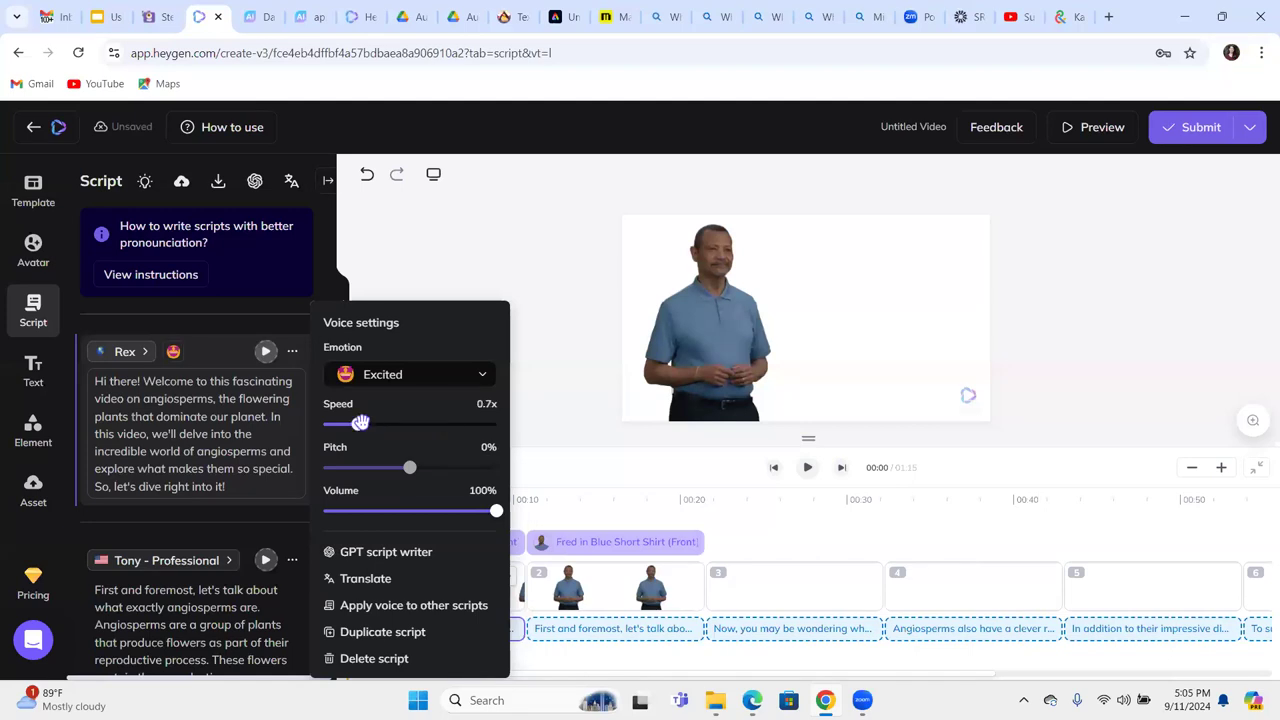
click(470, 375)
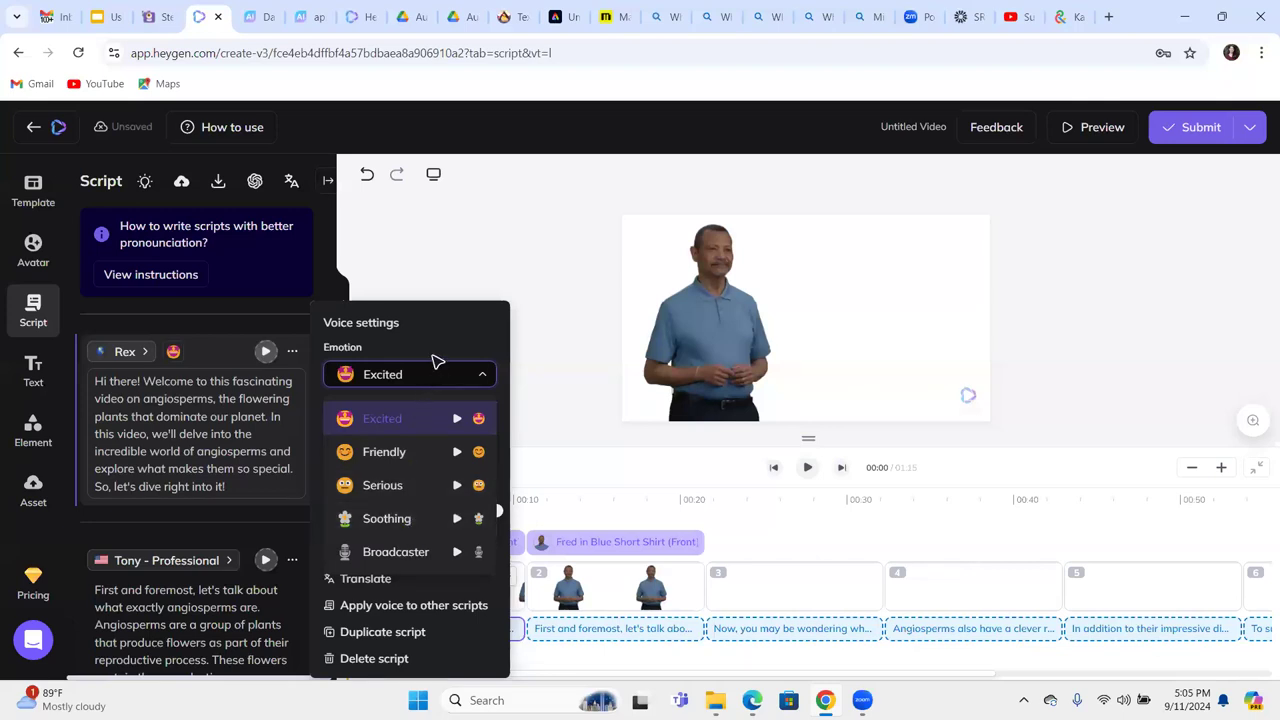
click(437, 362)
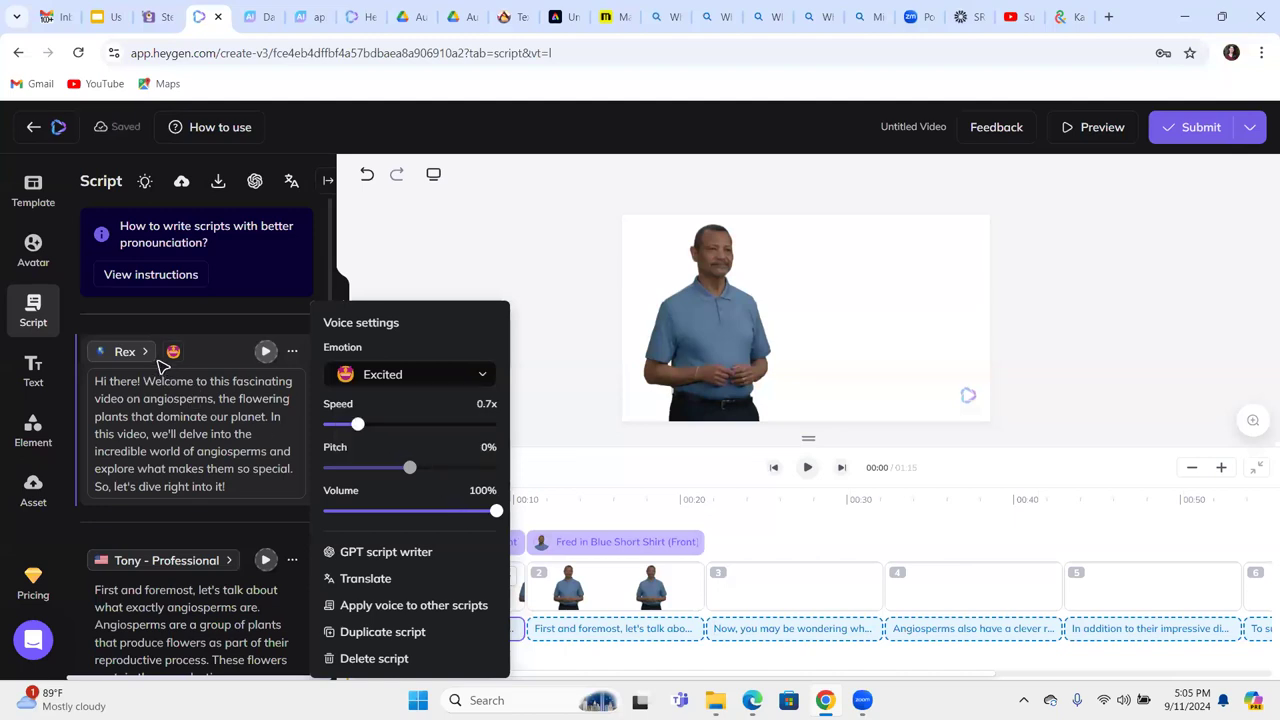
mouse_move(292, 312)
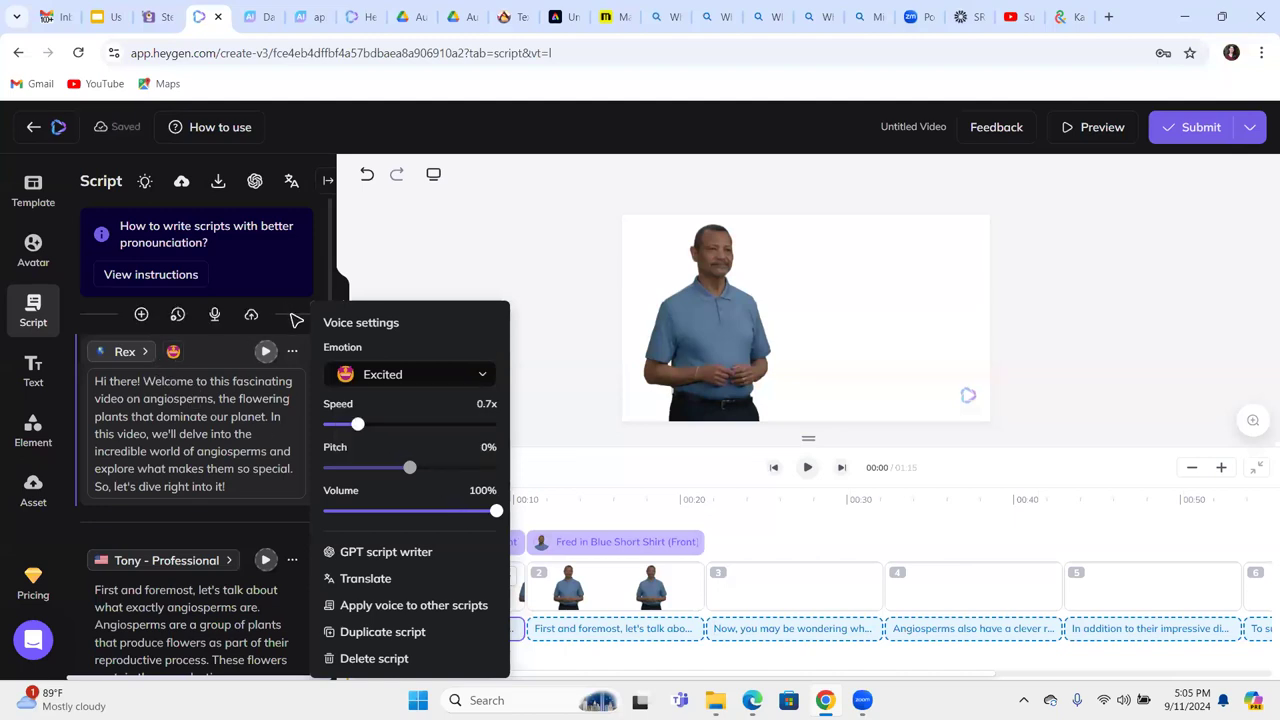
click(336, 305)
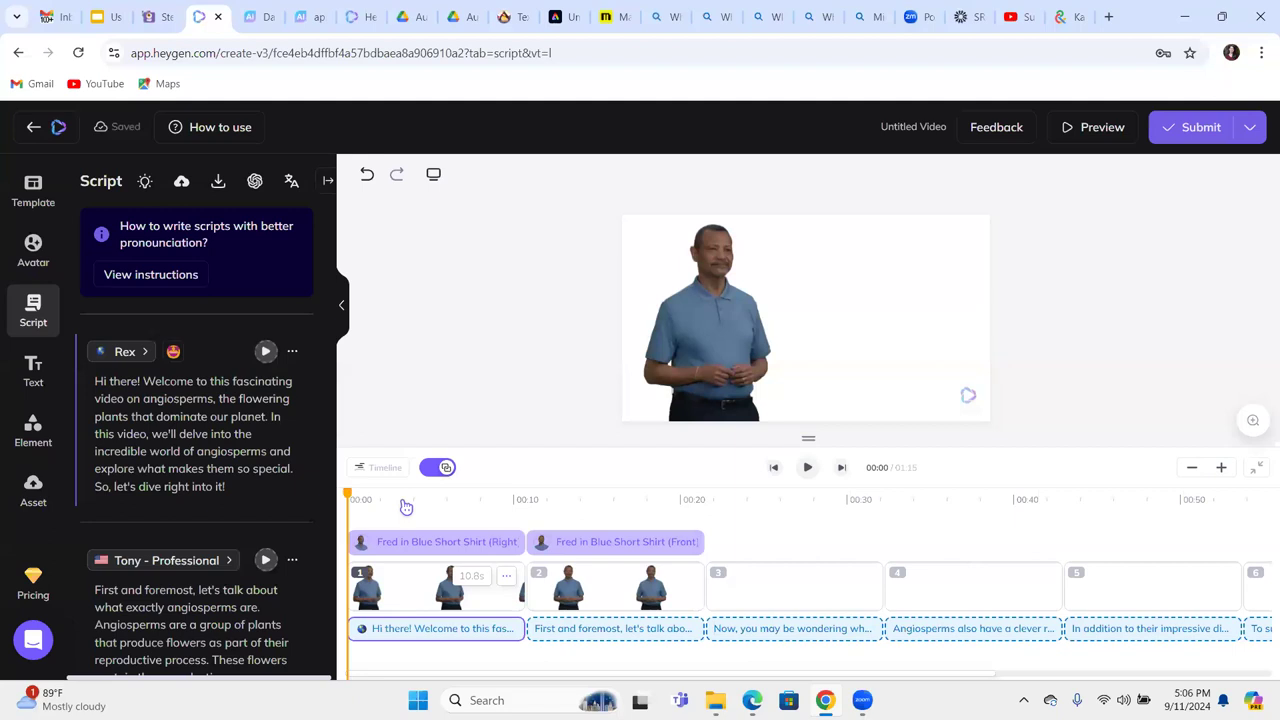
click(113, 16)
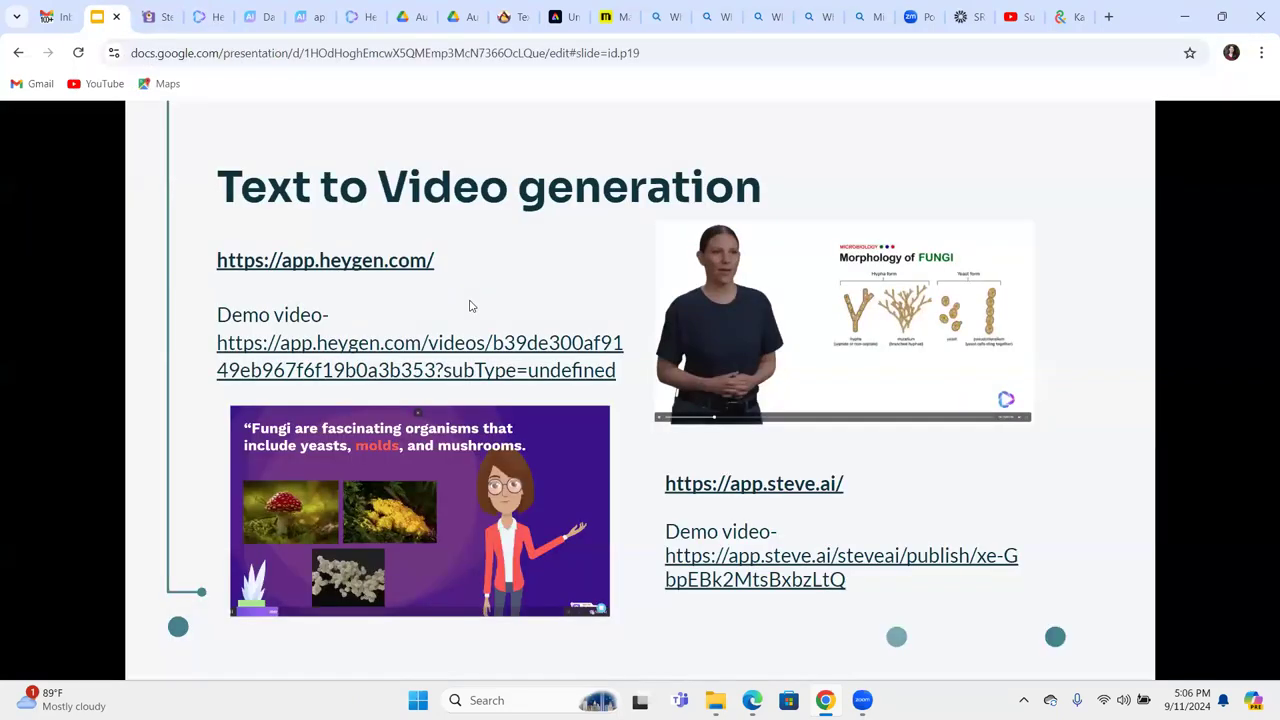
Present the deck full screen and advance to the 'Text to story videos generation' slide.
key(ctrl+shift+f)
key(Right)
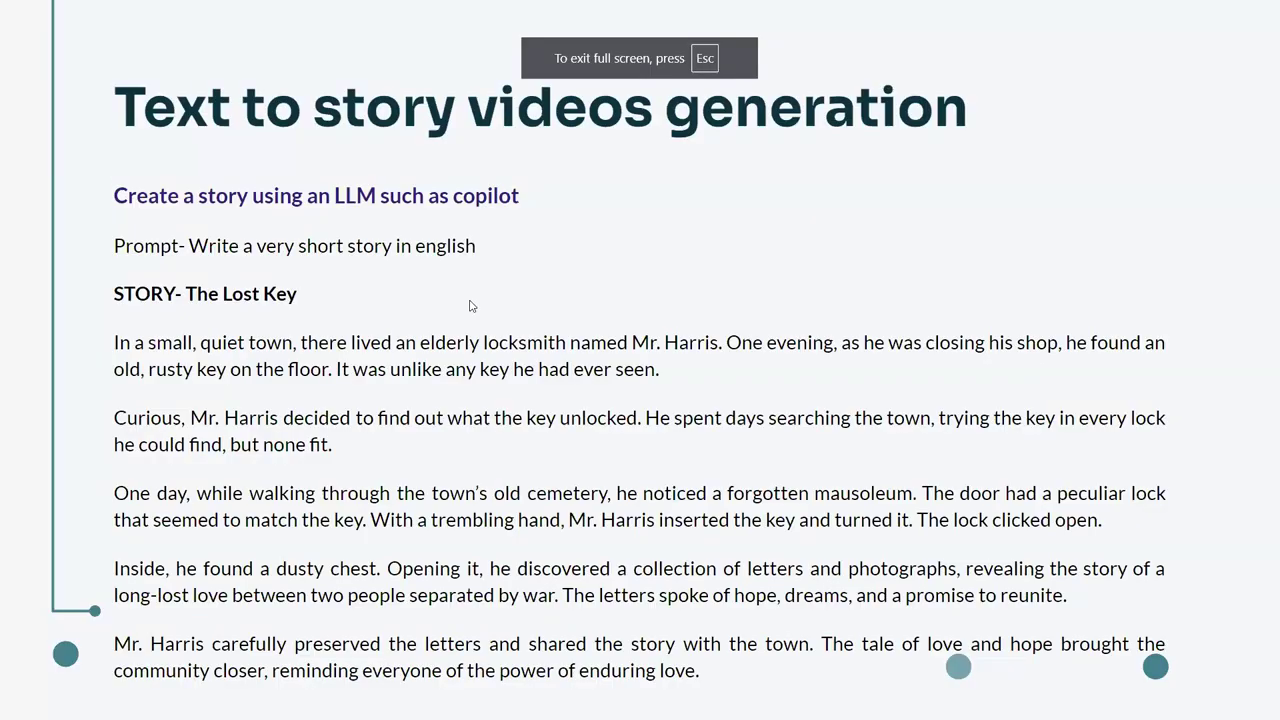
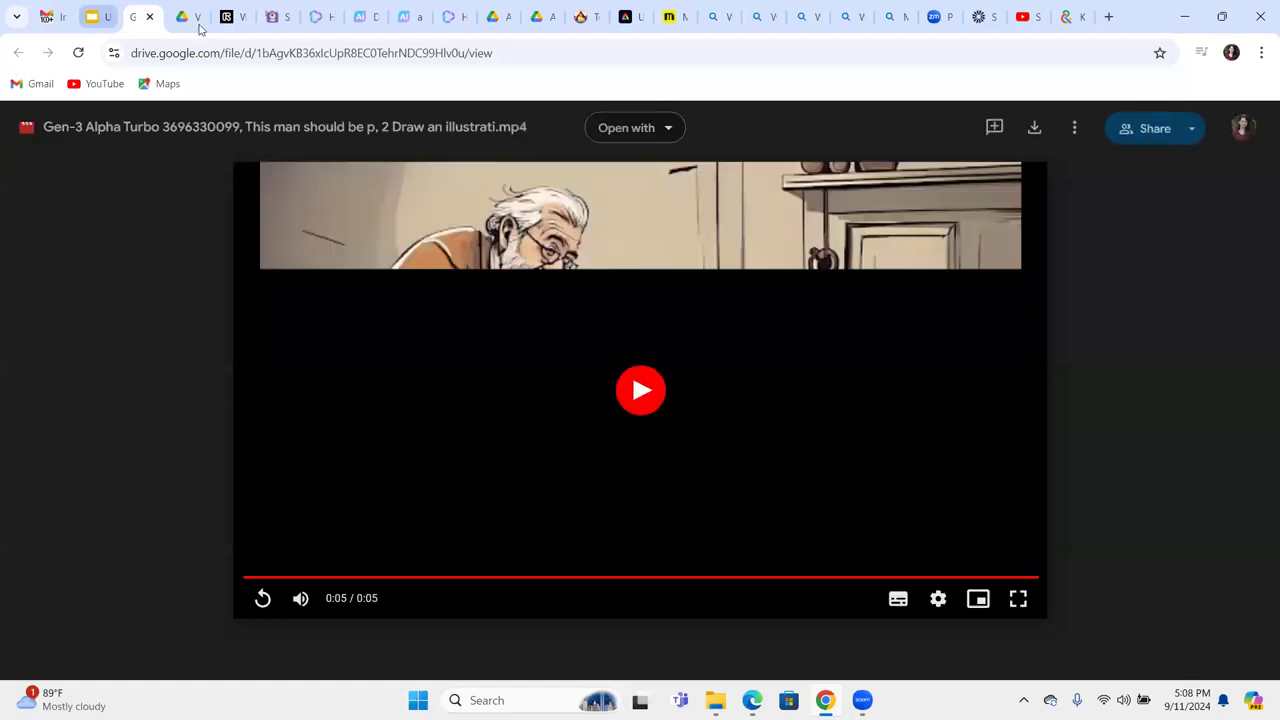
Enter the account e-mail and password on the Runway login page and submit.
click(100, 17)
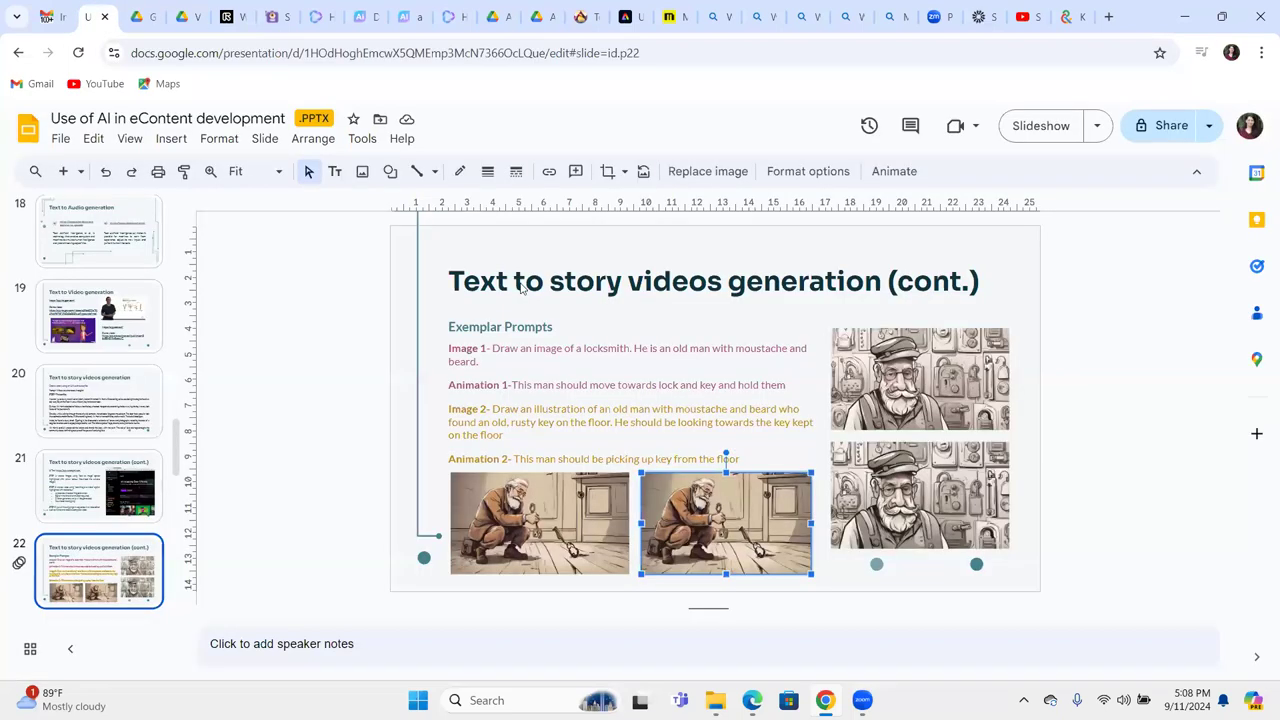
key(ctrl+5)
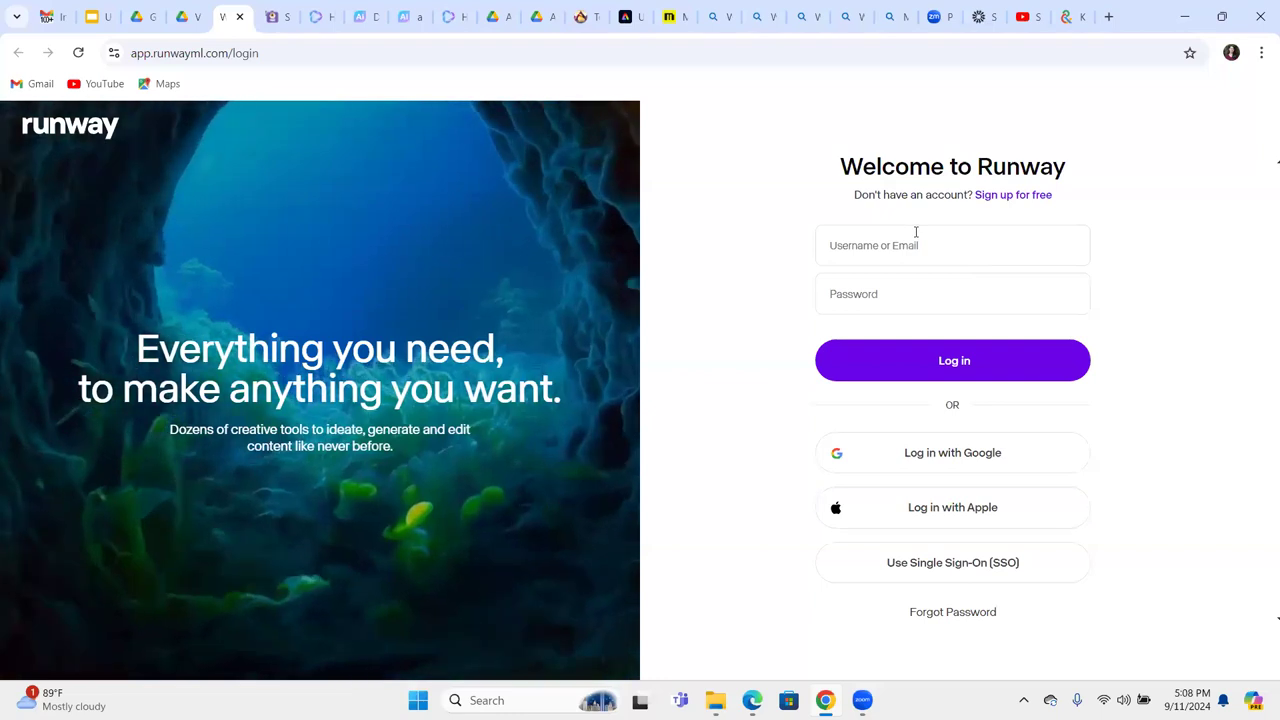
click(915, 232)
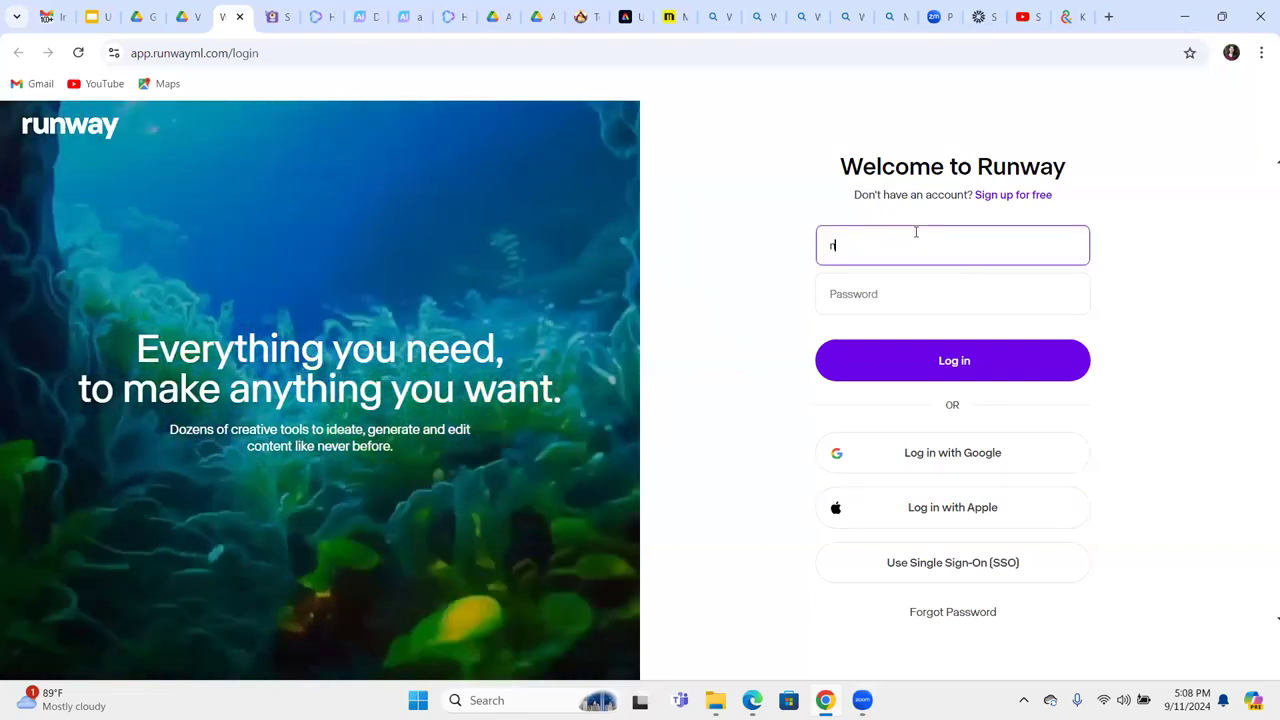
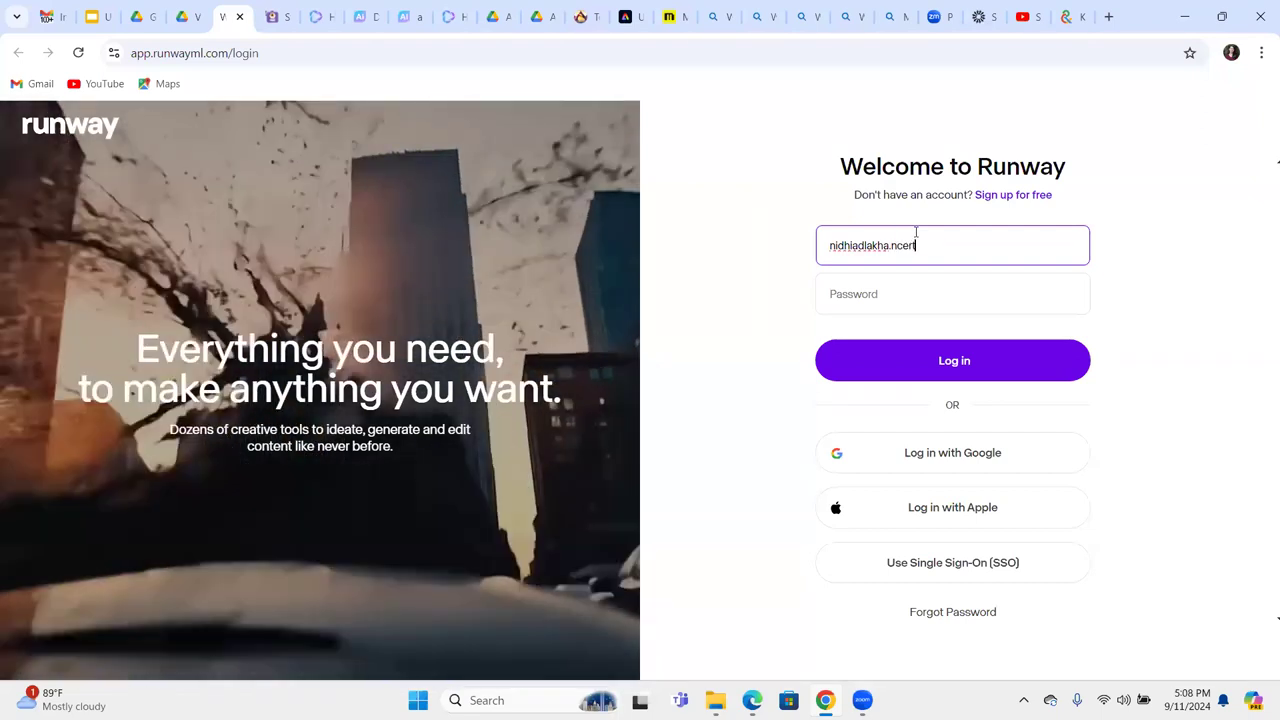
key(Return)
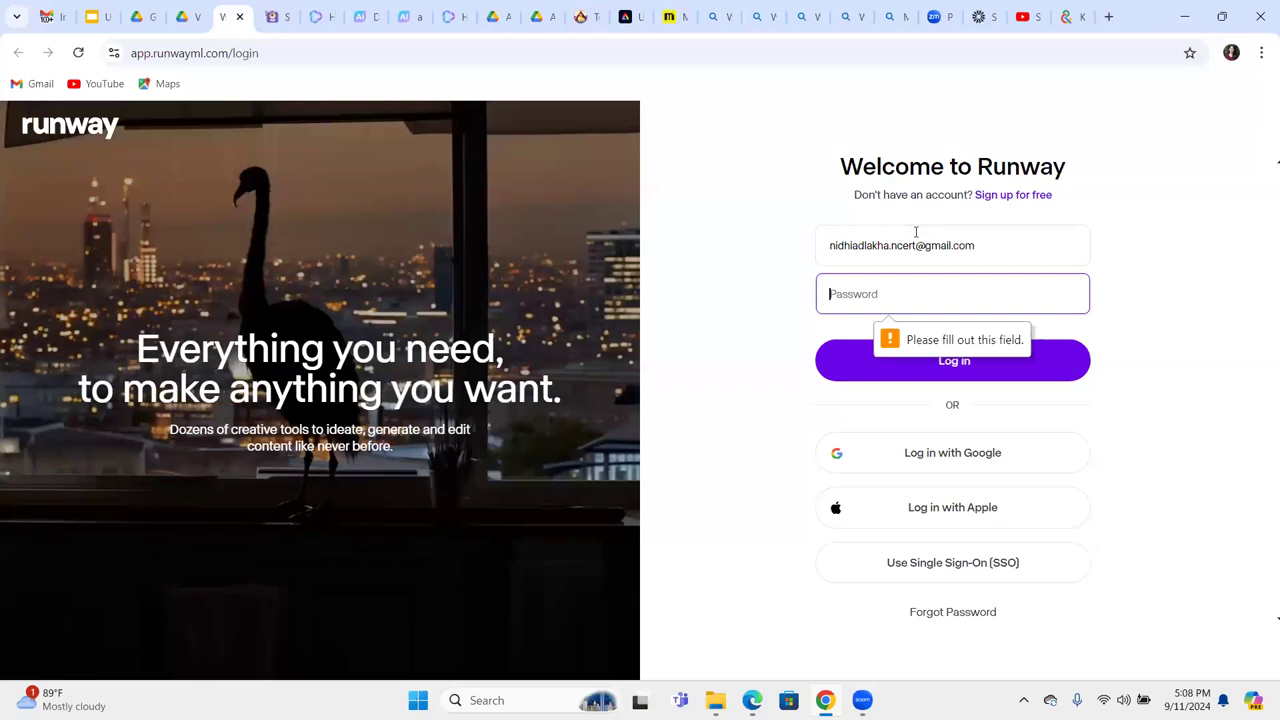
text(•)
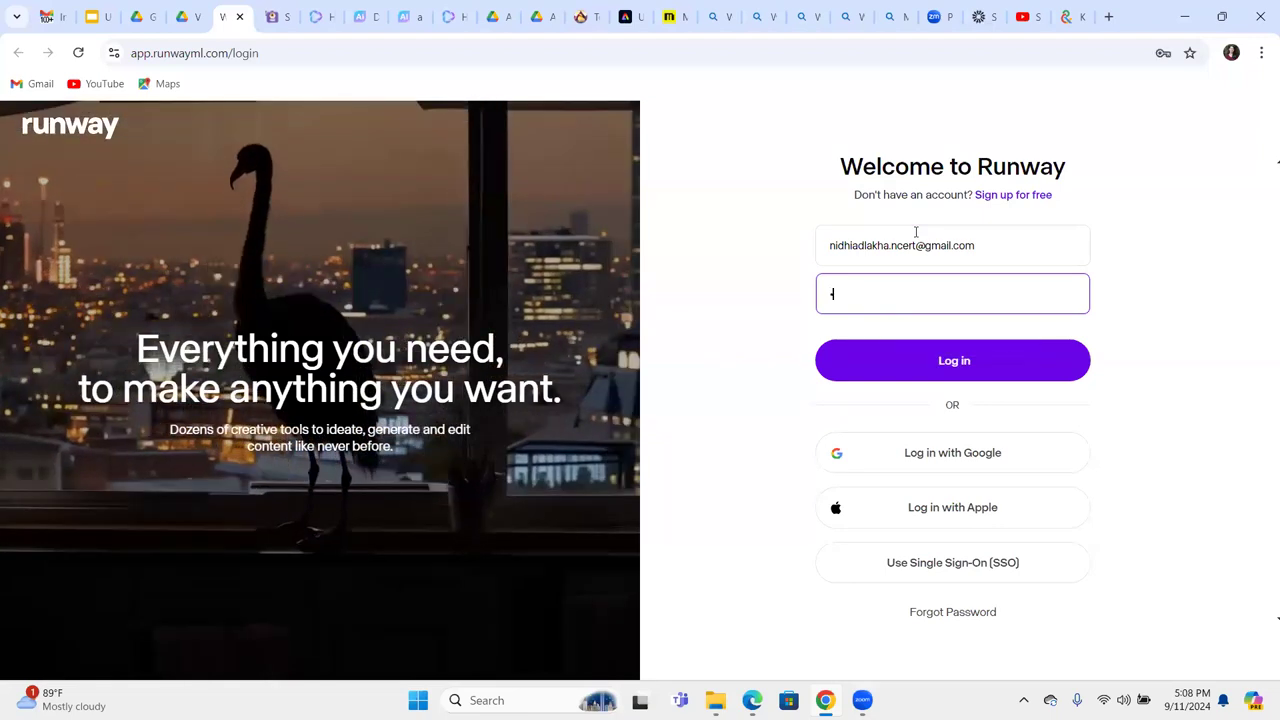
text(••••••)
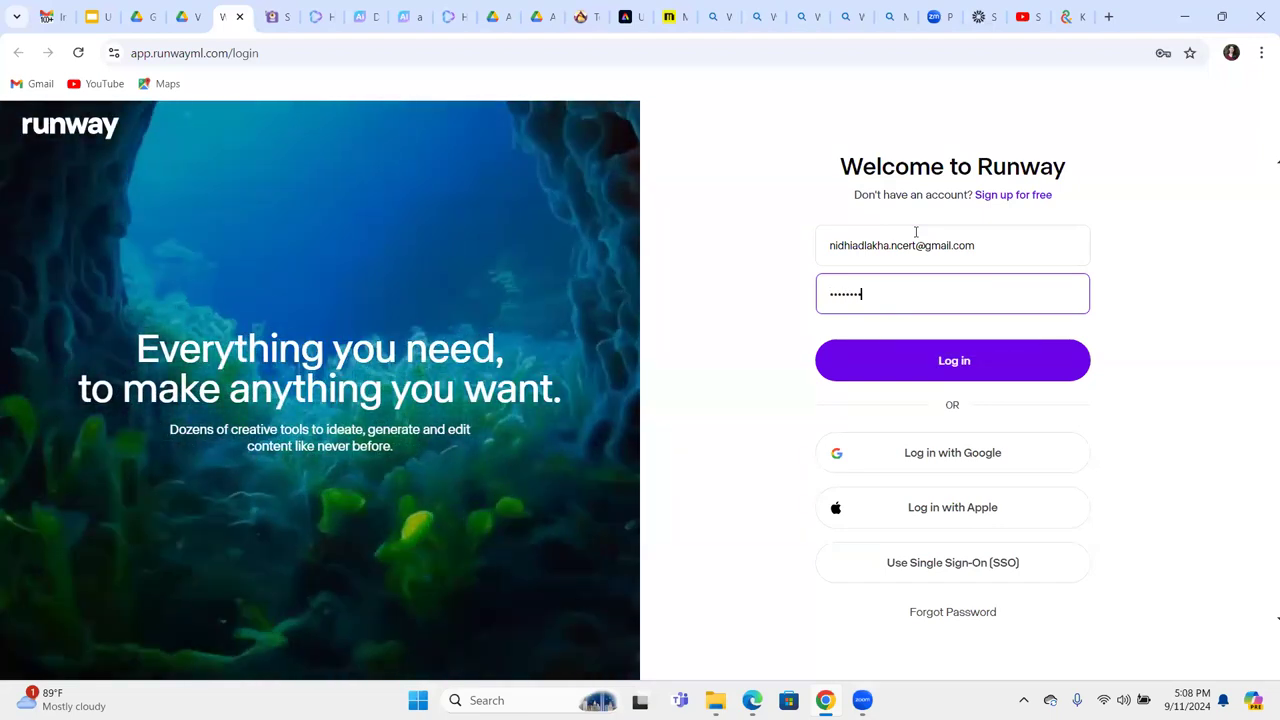
text(•••••••)
key(Return)
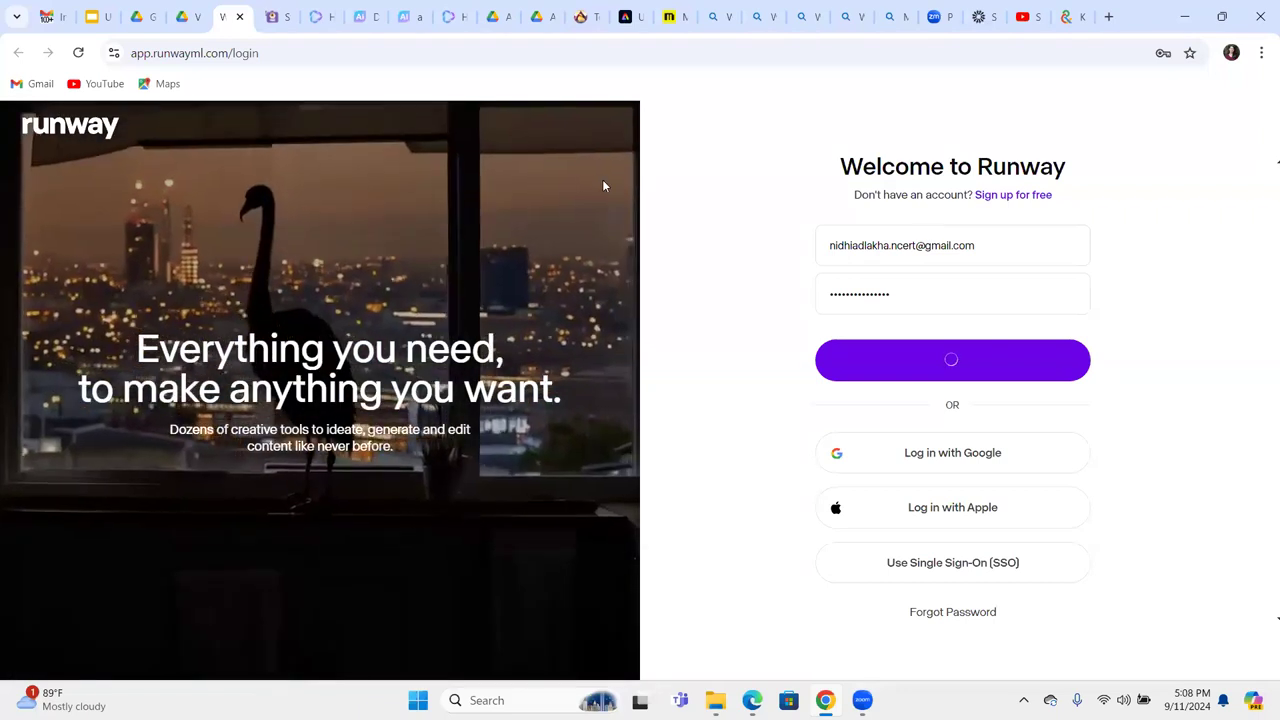
After checking slide 21, re-enter the correct password, log in, and decline saving it.
click(107, 20)
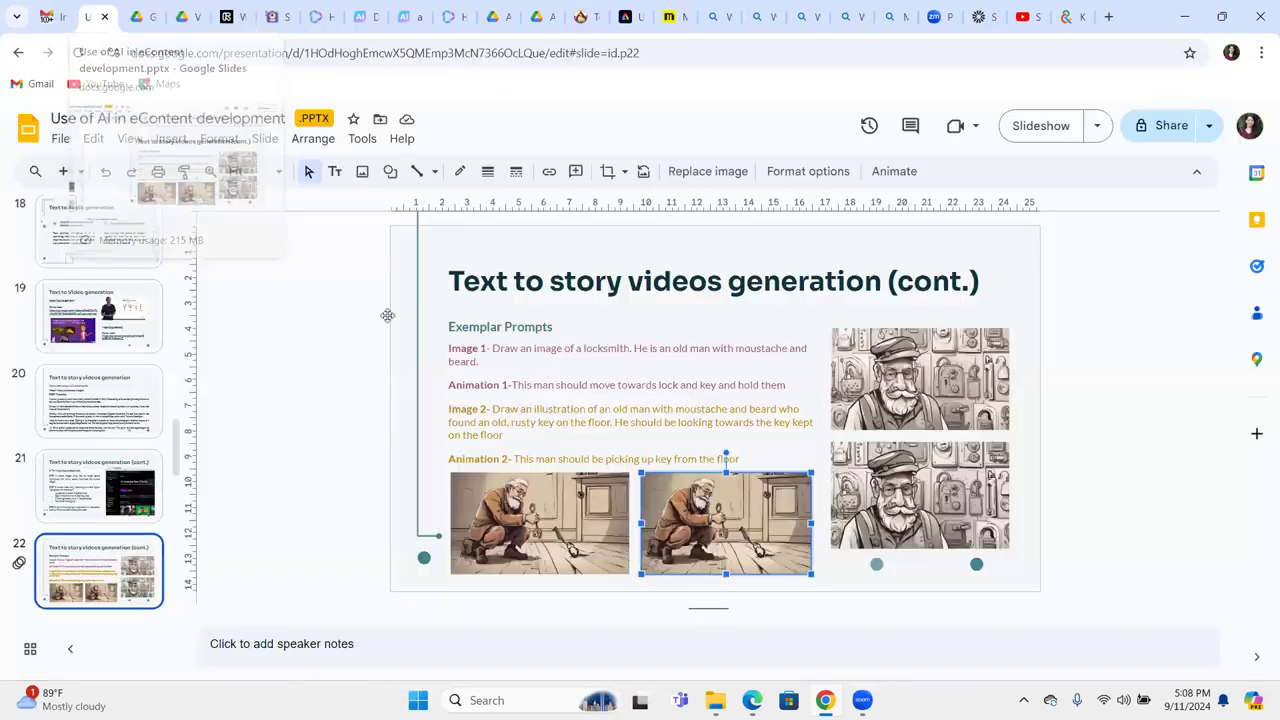
click(130, 505)
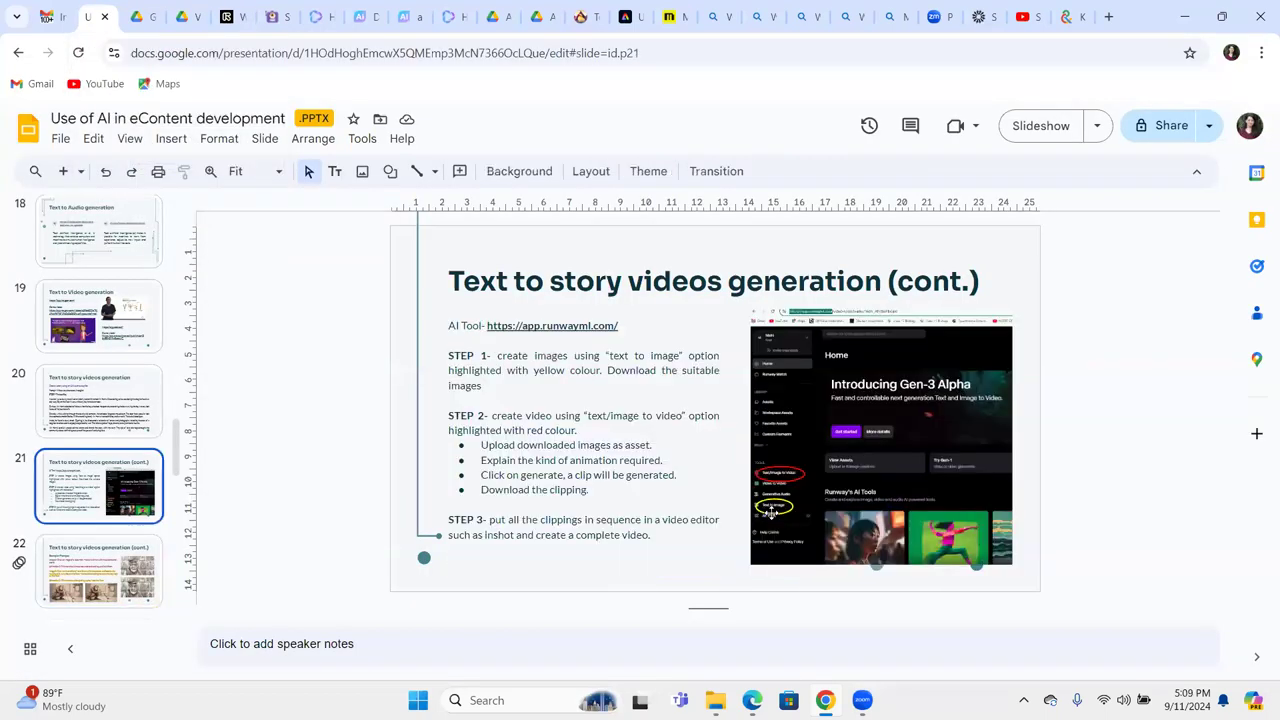
click(228, 17)
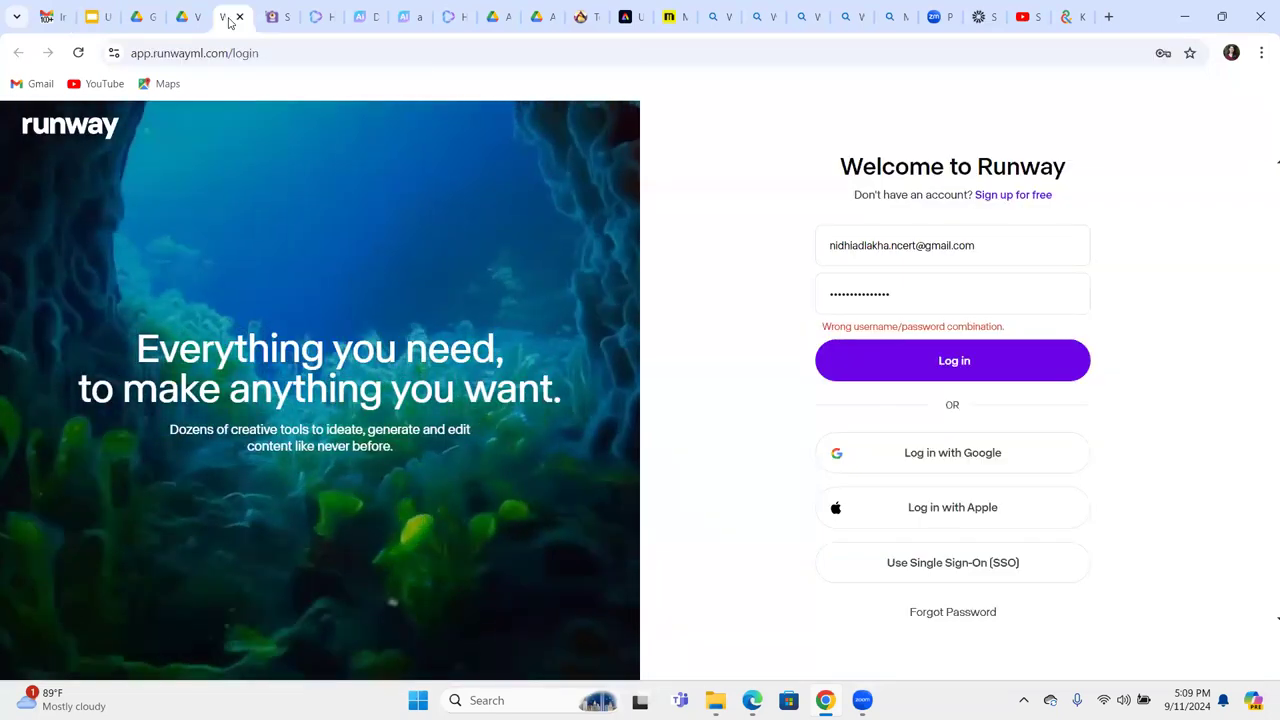
click(896, 297)
key(BackSpace)
key(BackSpace)
key(BackSpace)
key(BackSpace)
key(BackSpace)
key(BackSpace)
key(BackSpace)
key(BackSpace)
key(BackSpace)
key(BackSpace)
key(BackSpace)
key(BackSpace)
key(BackSpace)
key(BackSpace)
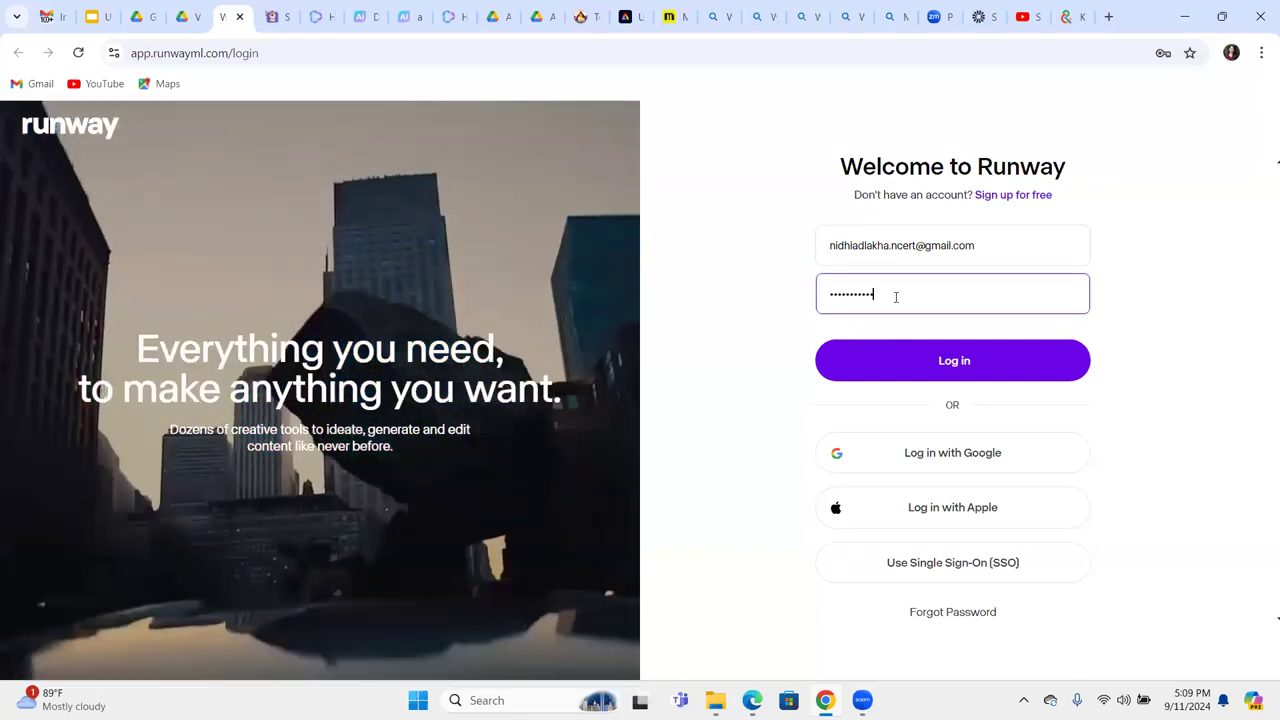
text(•••••••)
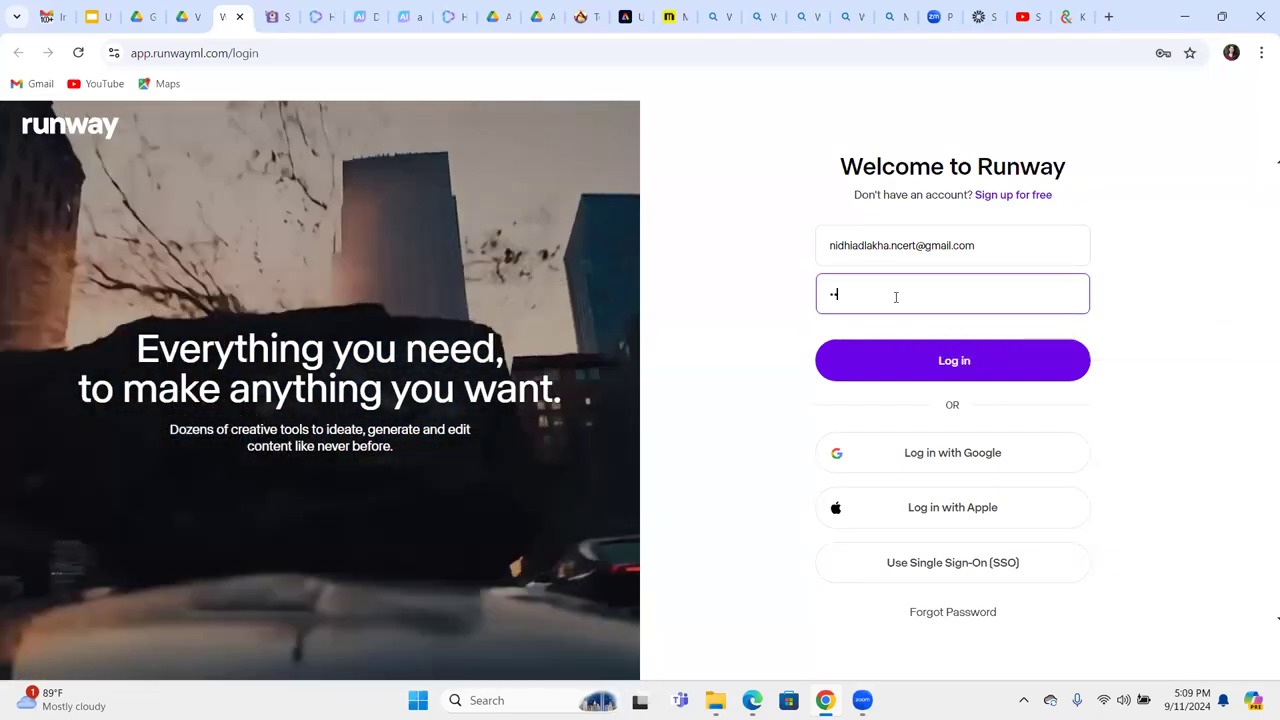
text(•••••)
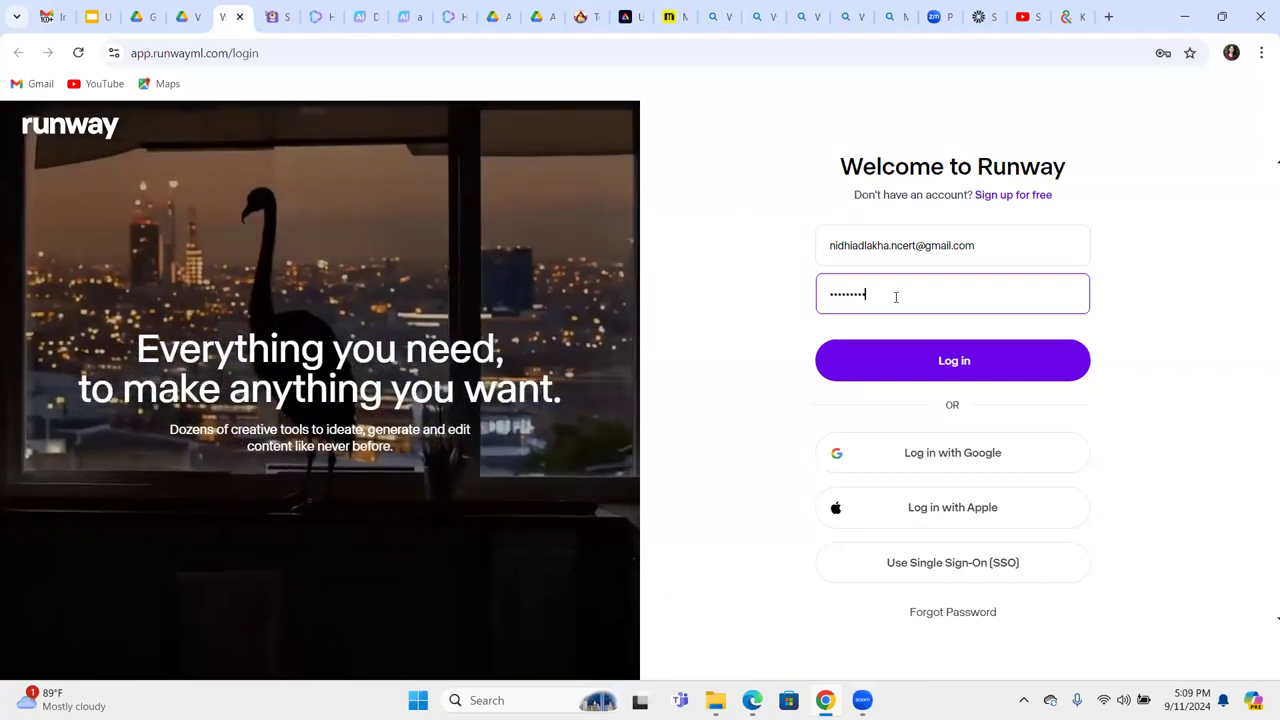
text(•••)
key(Return)
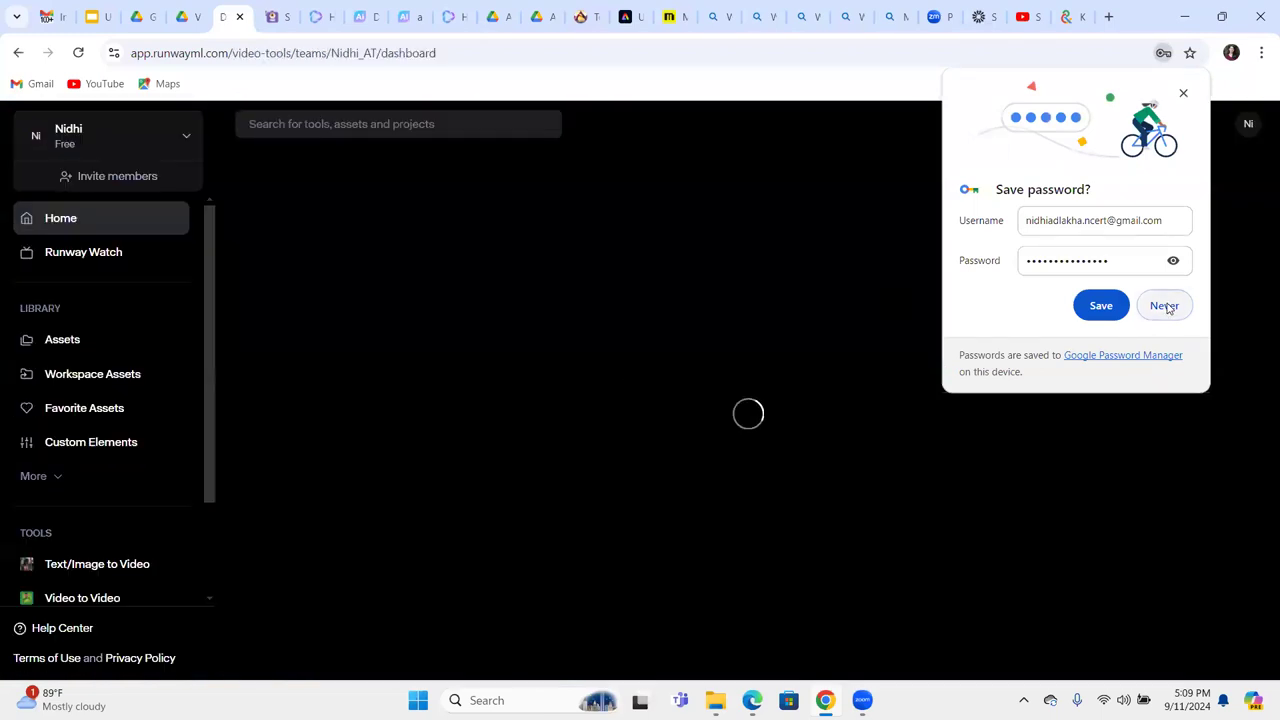
click(1164, 304)
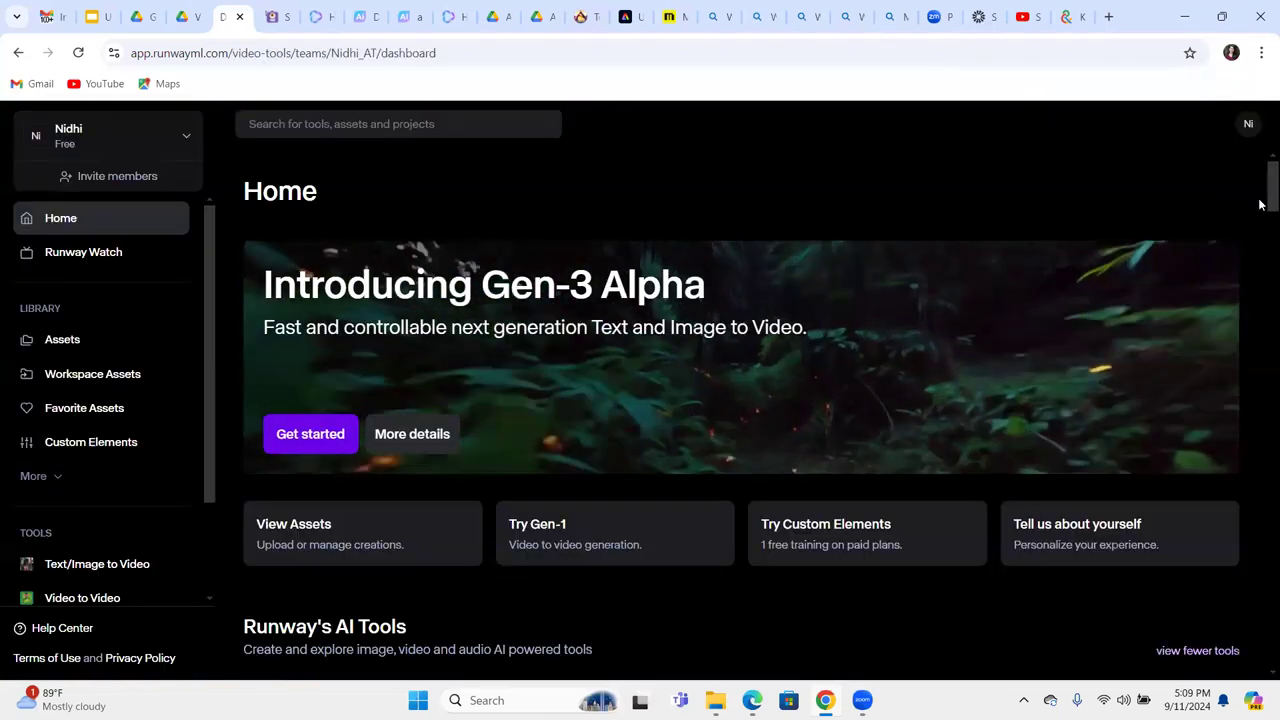
scroll(1260, 208, down, 5)
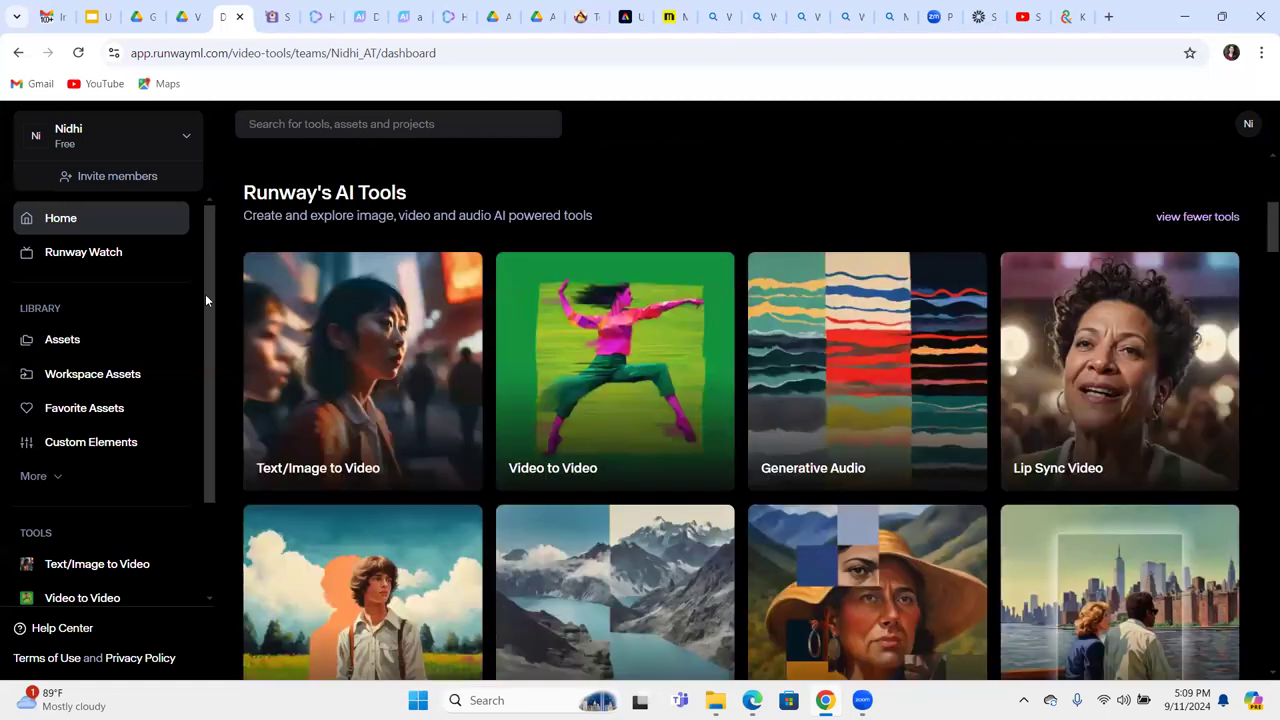
drag(205, 294, 209, 387)
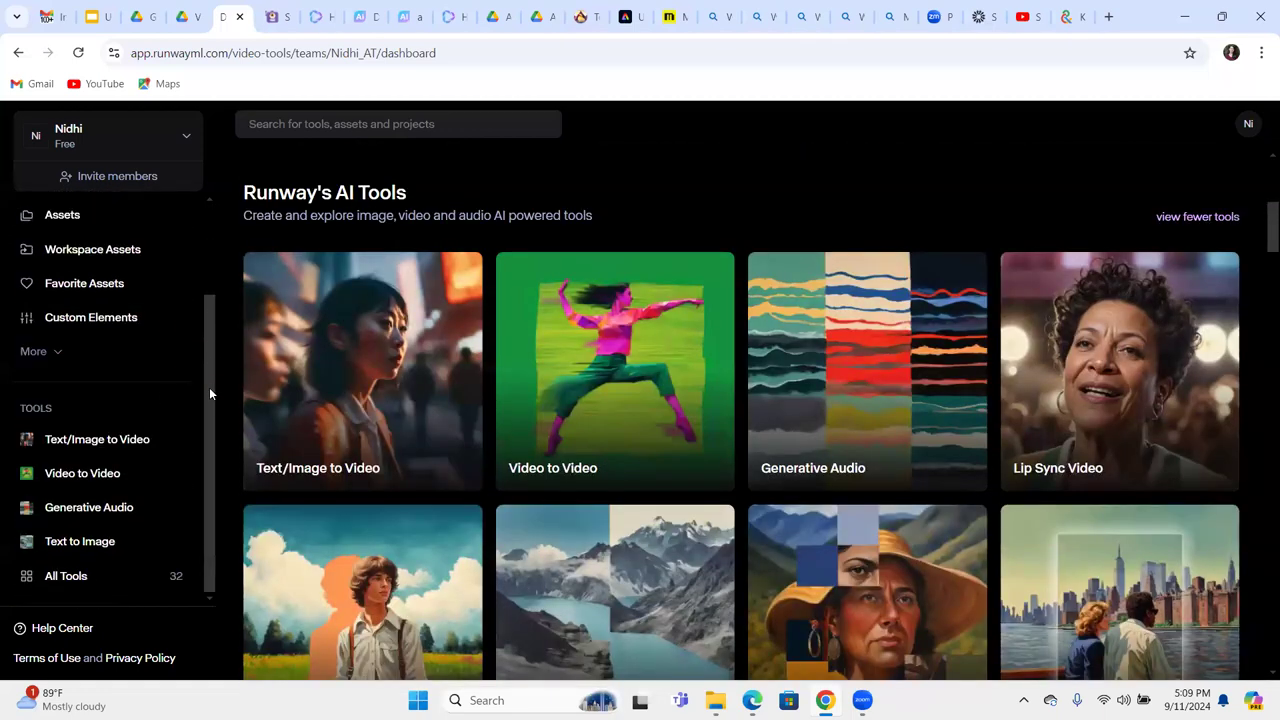
click(124, 536)
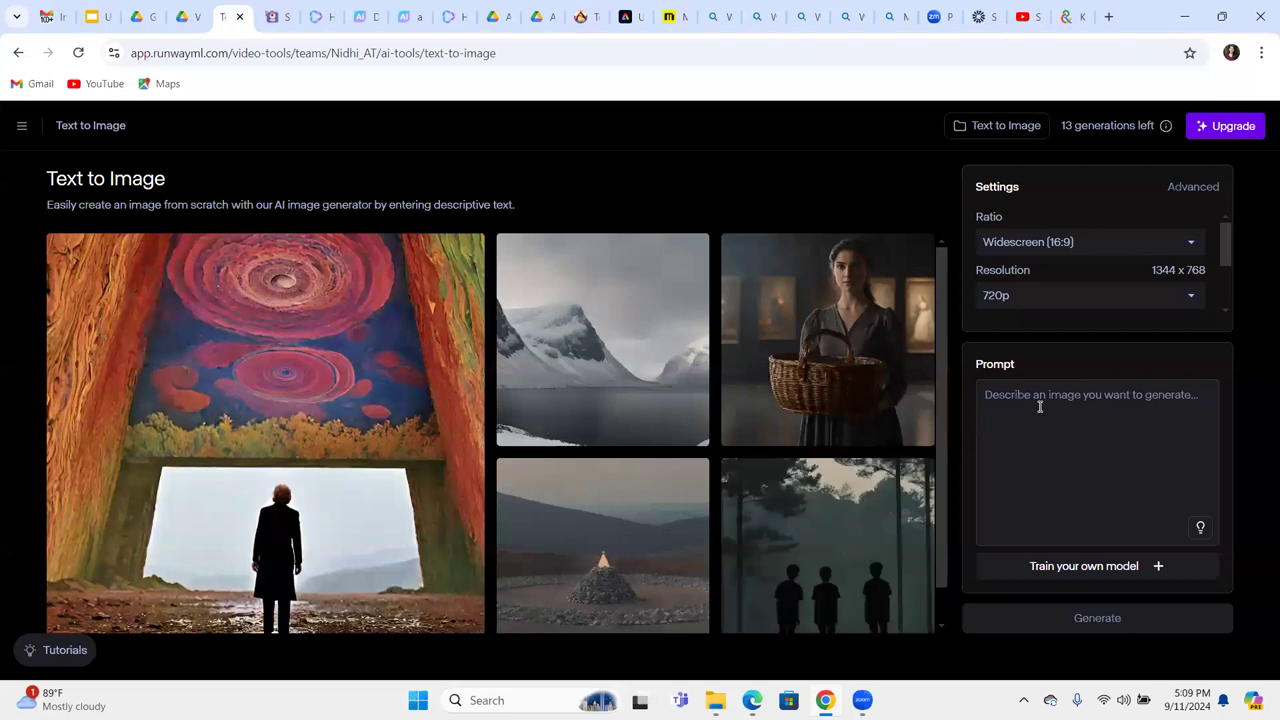
click(1040, 407)
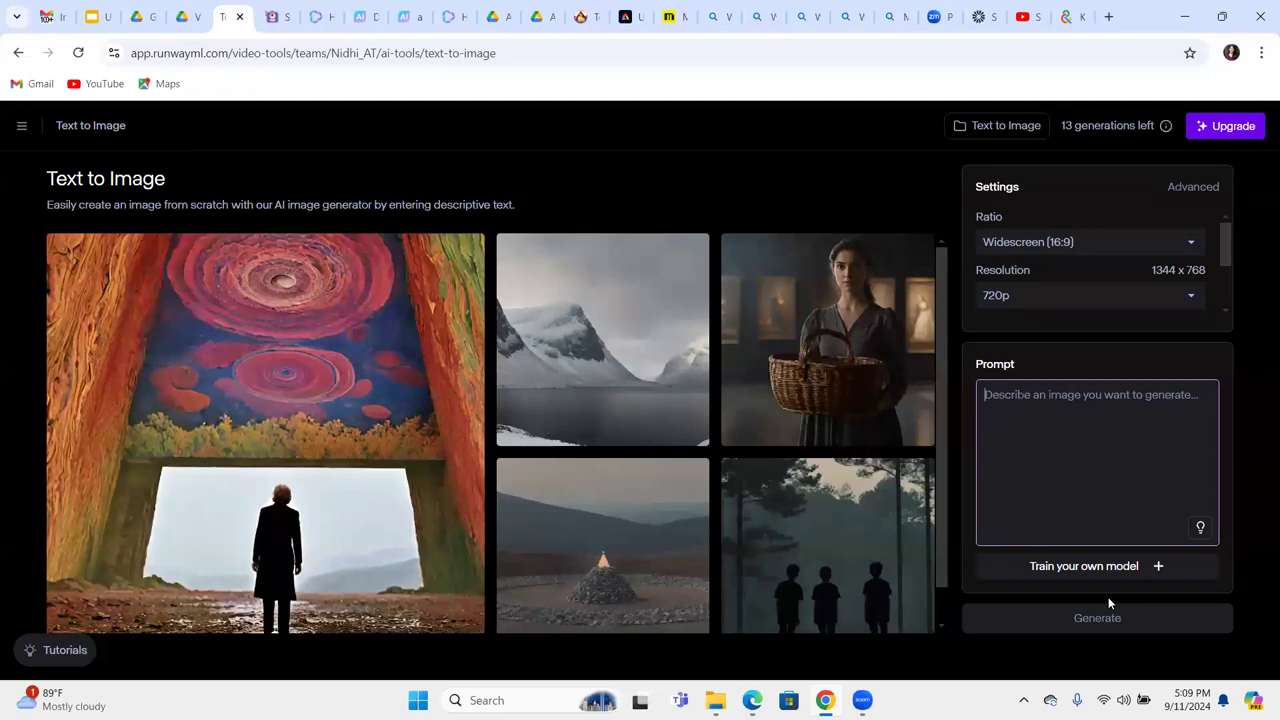
mouse_move(400, 286)
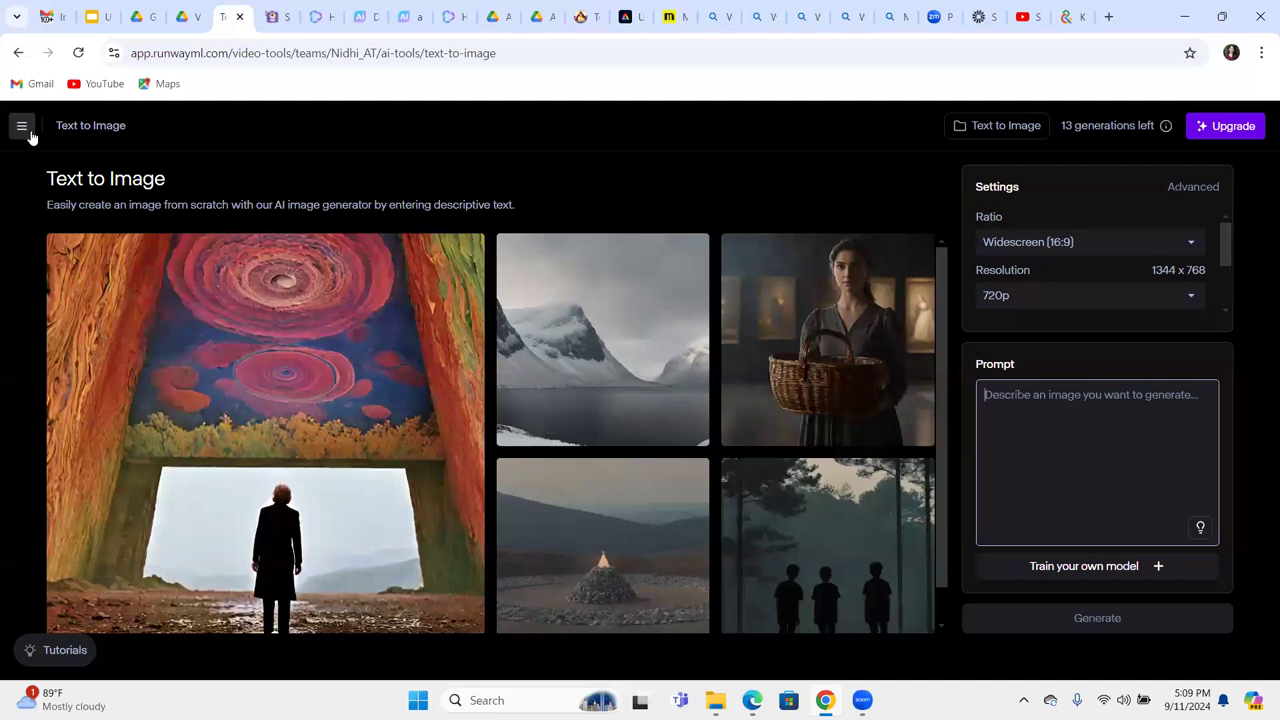
click(22, 128)
click(92, 172)
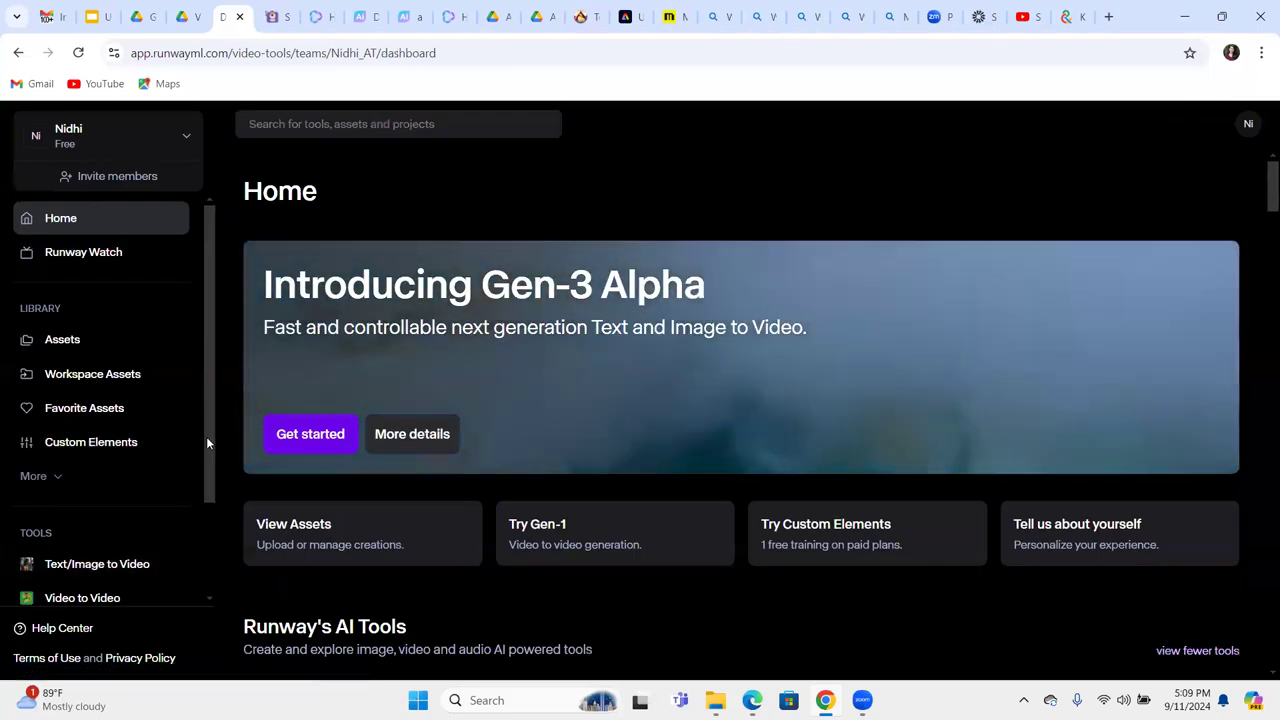
Open Text/Image to Video and load 'Curious Mr XYZ decid.jpg' from Assets as the first frame.
scroll(205, 520, down, 2)
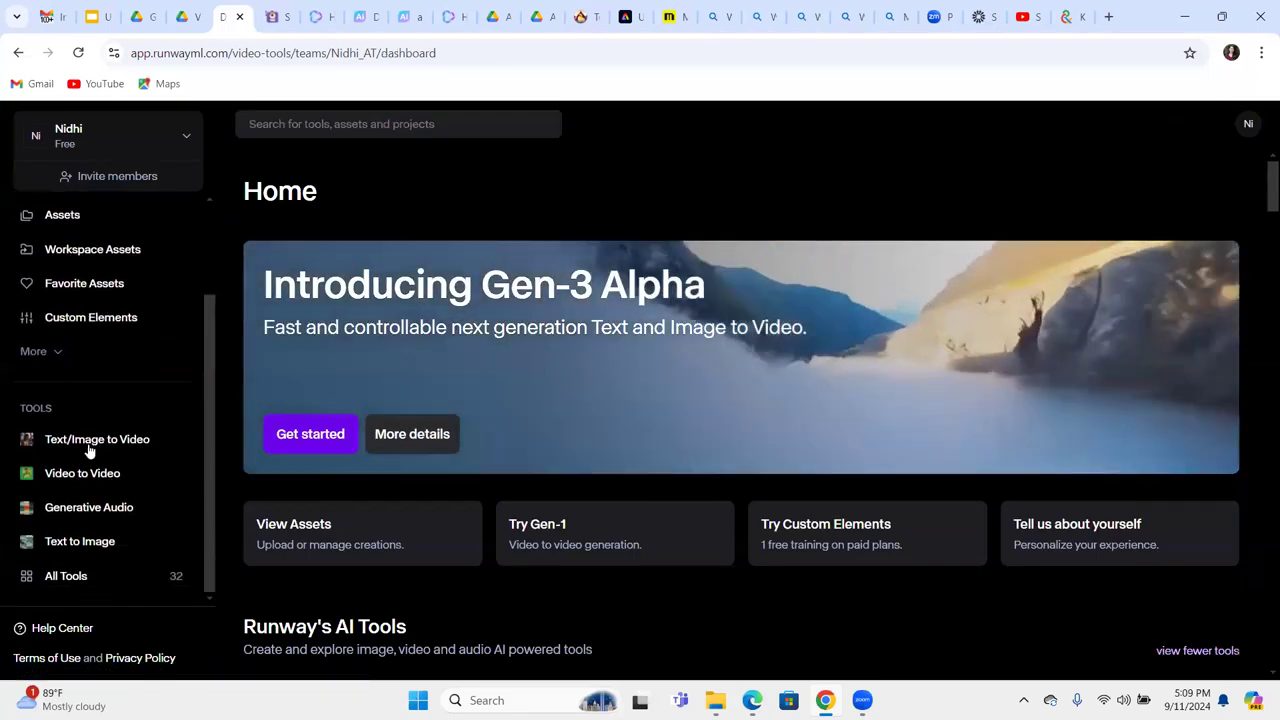
click(89, 445)
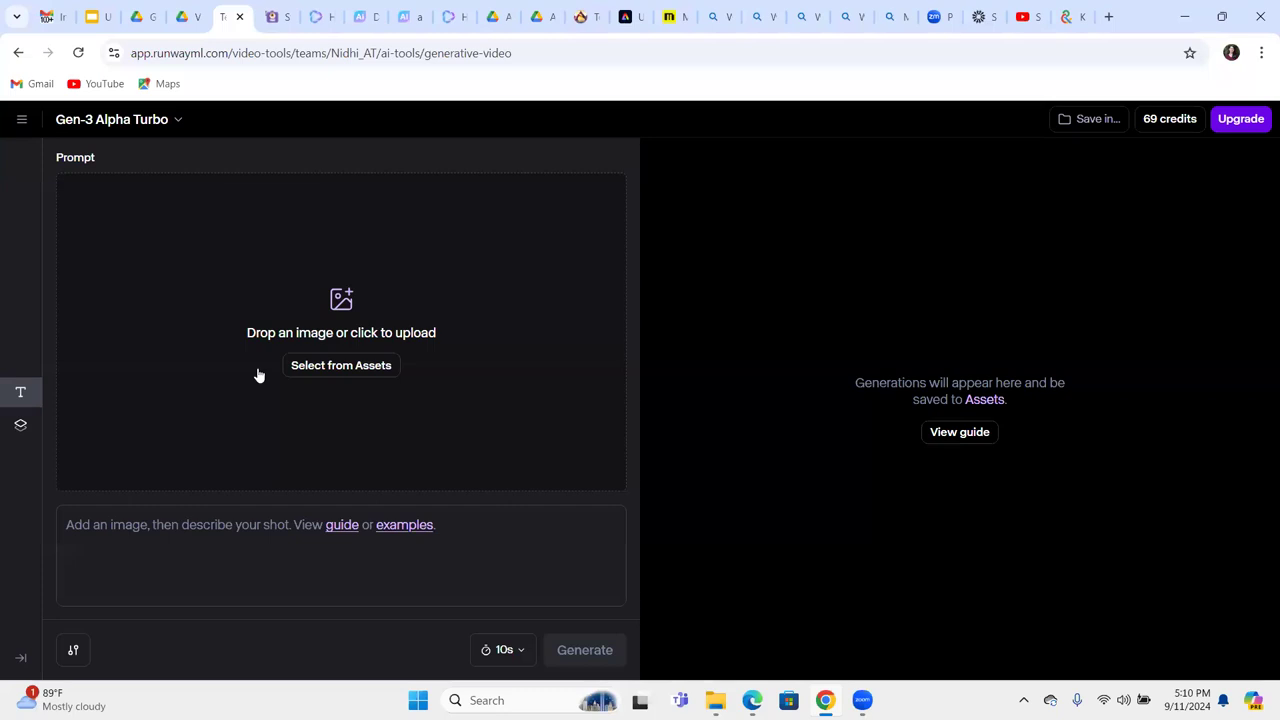
click(341, 366)
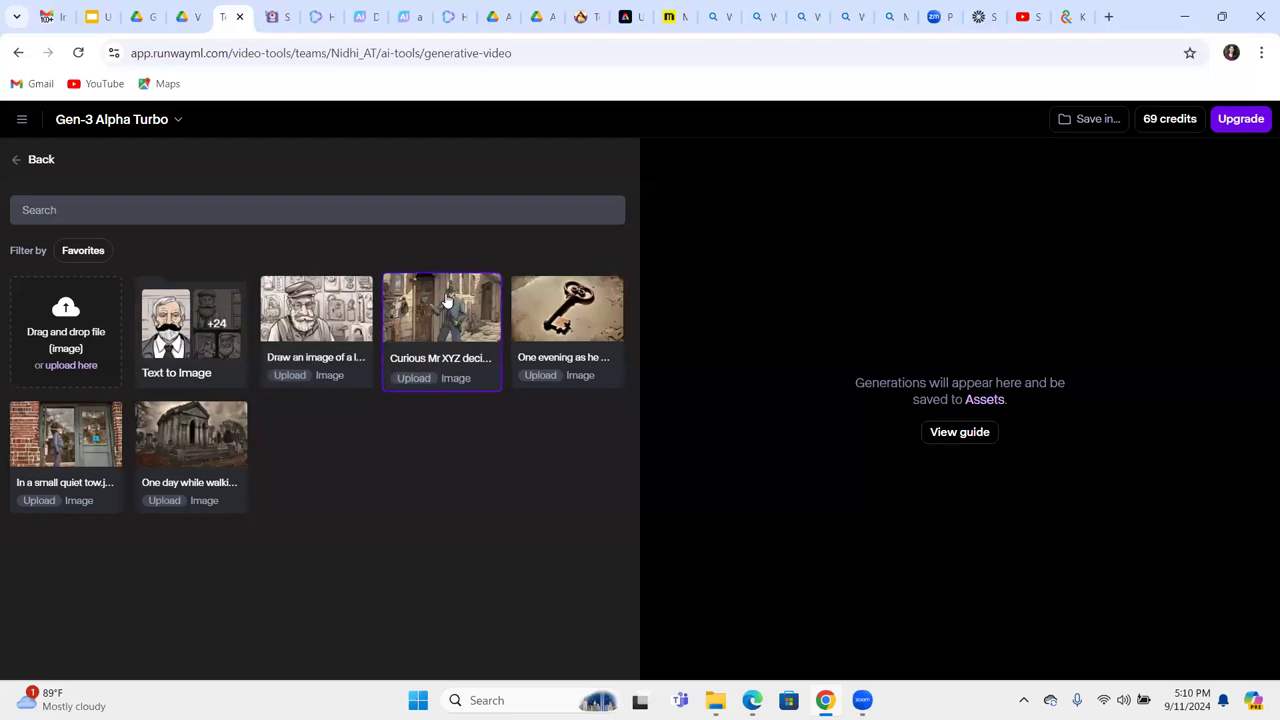
click(447, 300)
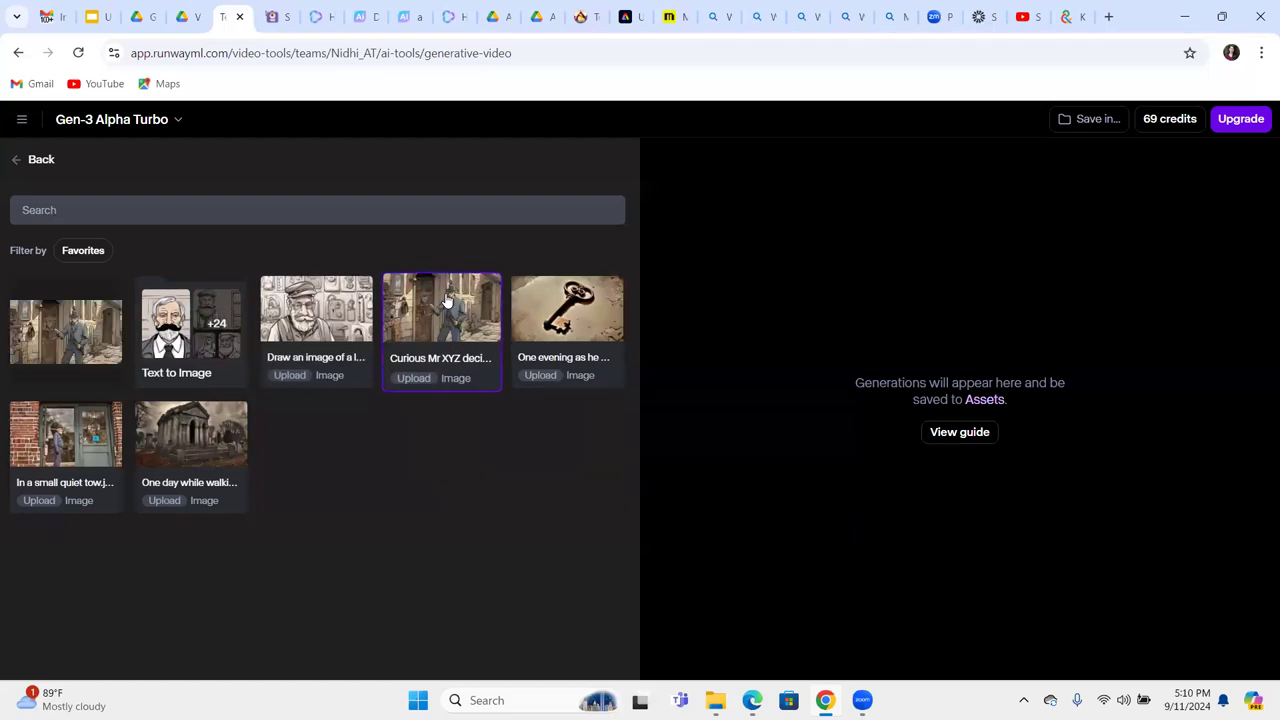
click(447, 300)
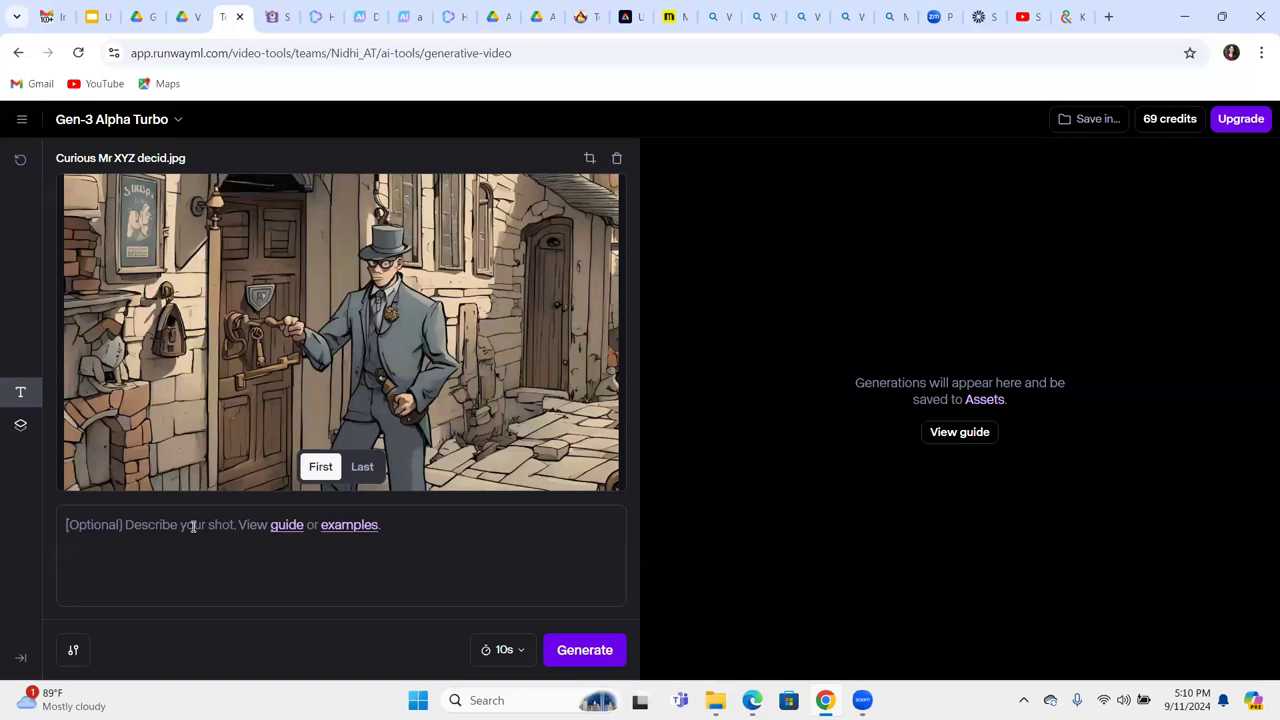
Prompt 'THis man should be trying to open the dorr with the key', set 5 seconds, generate, then view slide 22.
text(THis)
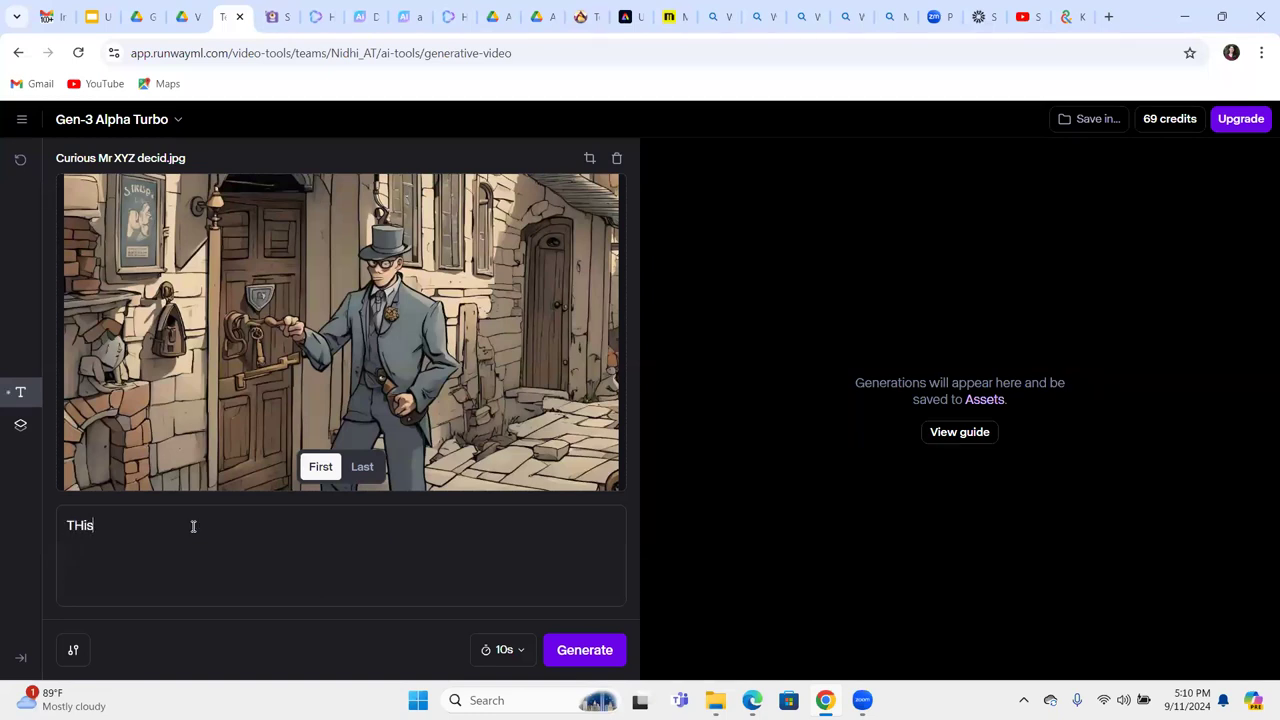
text( man should be tryin)
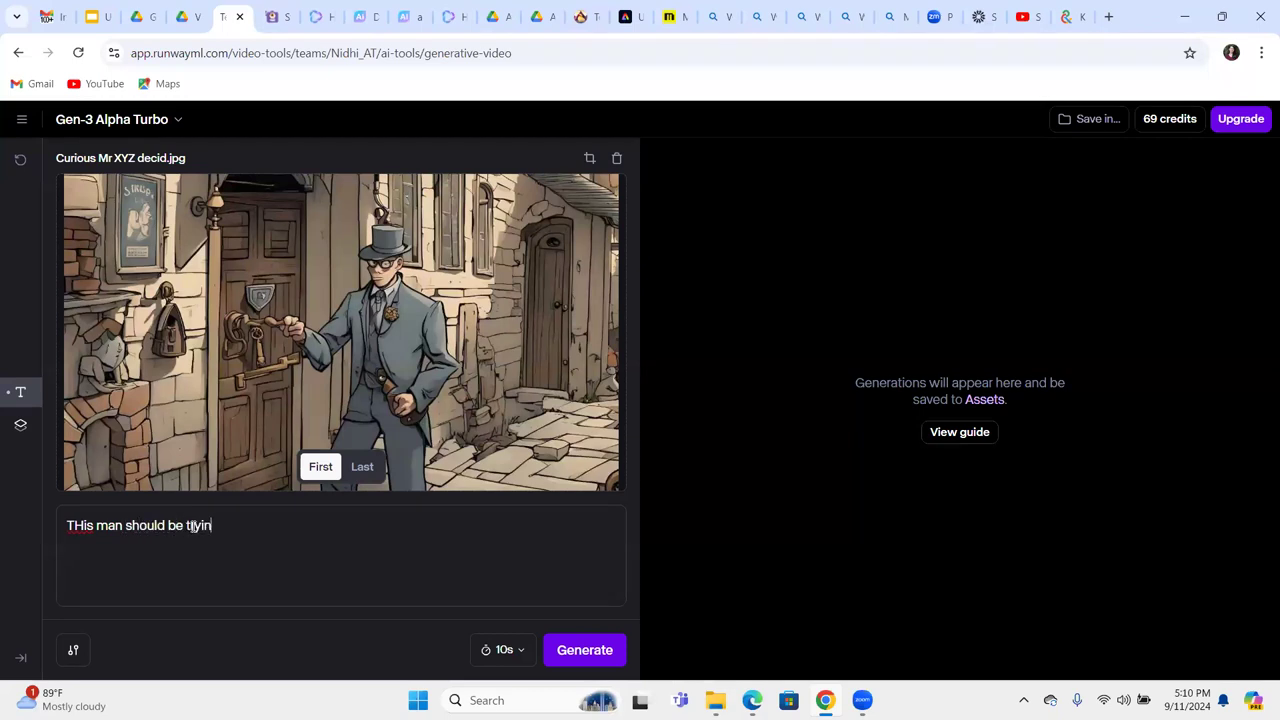
text(g to open the dorr with )
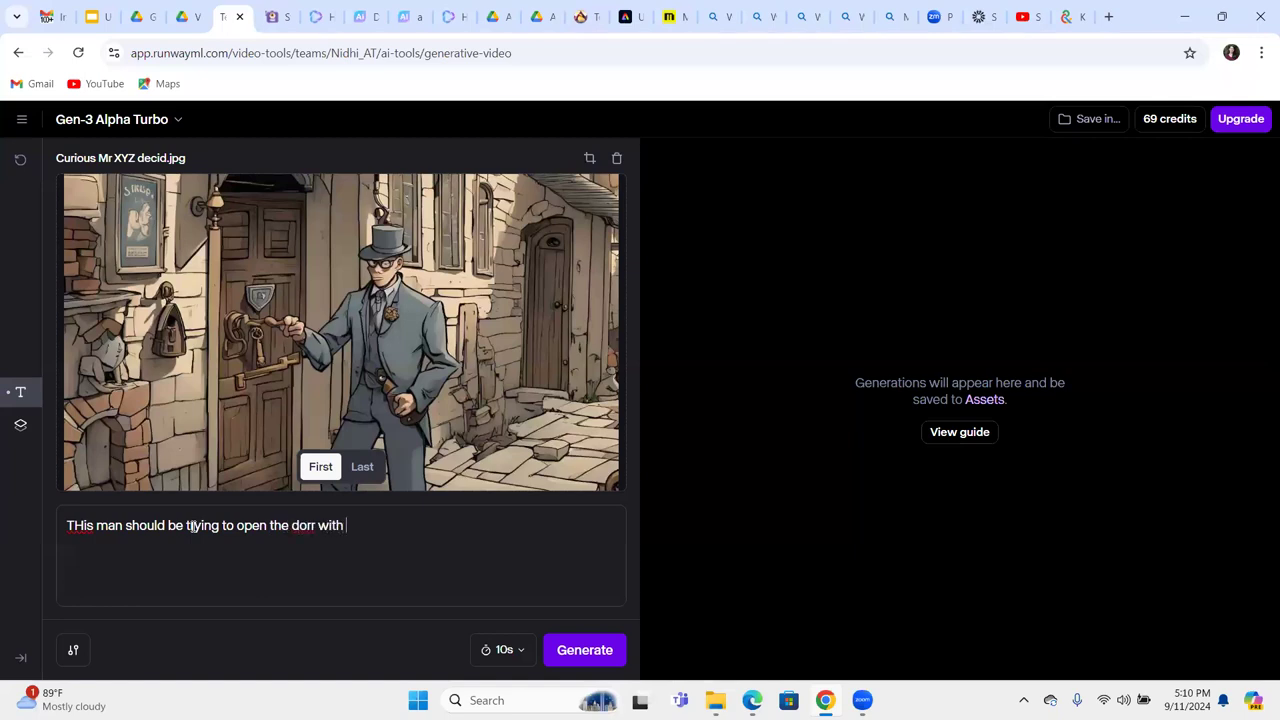
text(the key)
key(Return)
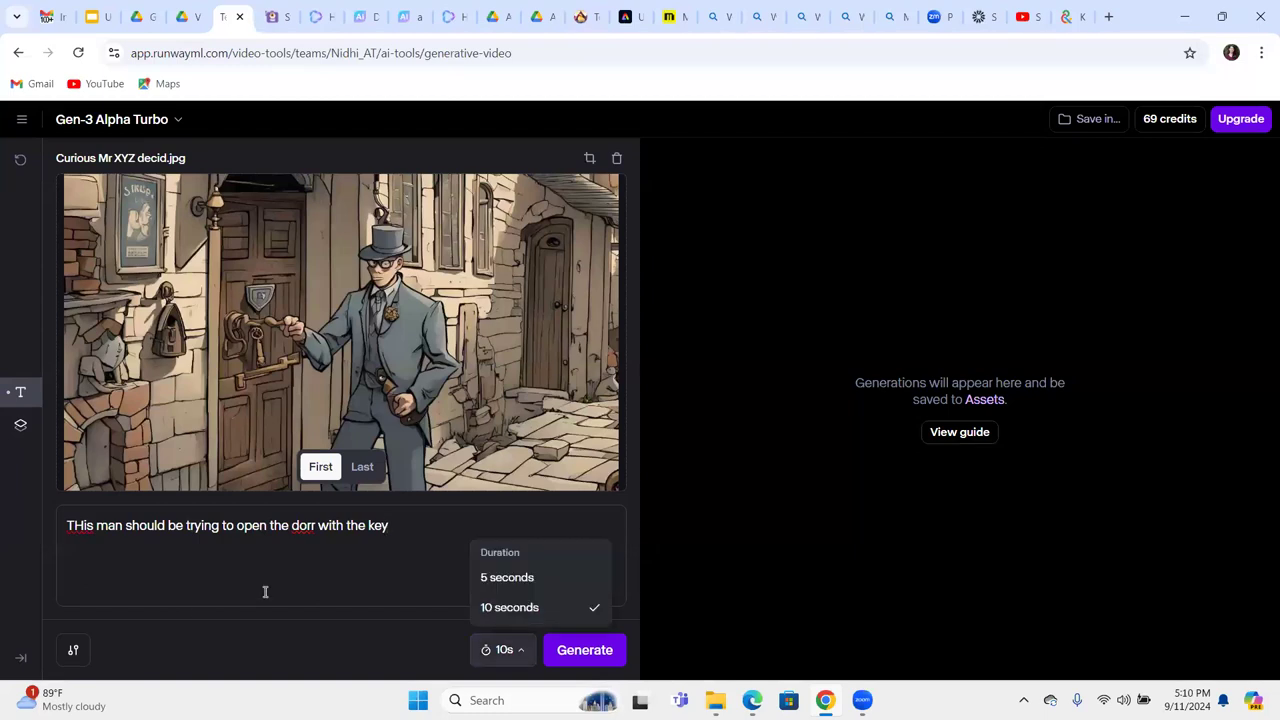
click(518, 578)
key(ctrl+Return)
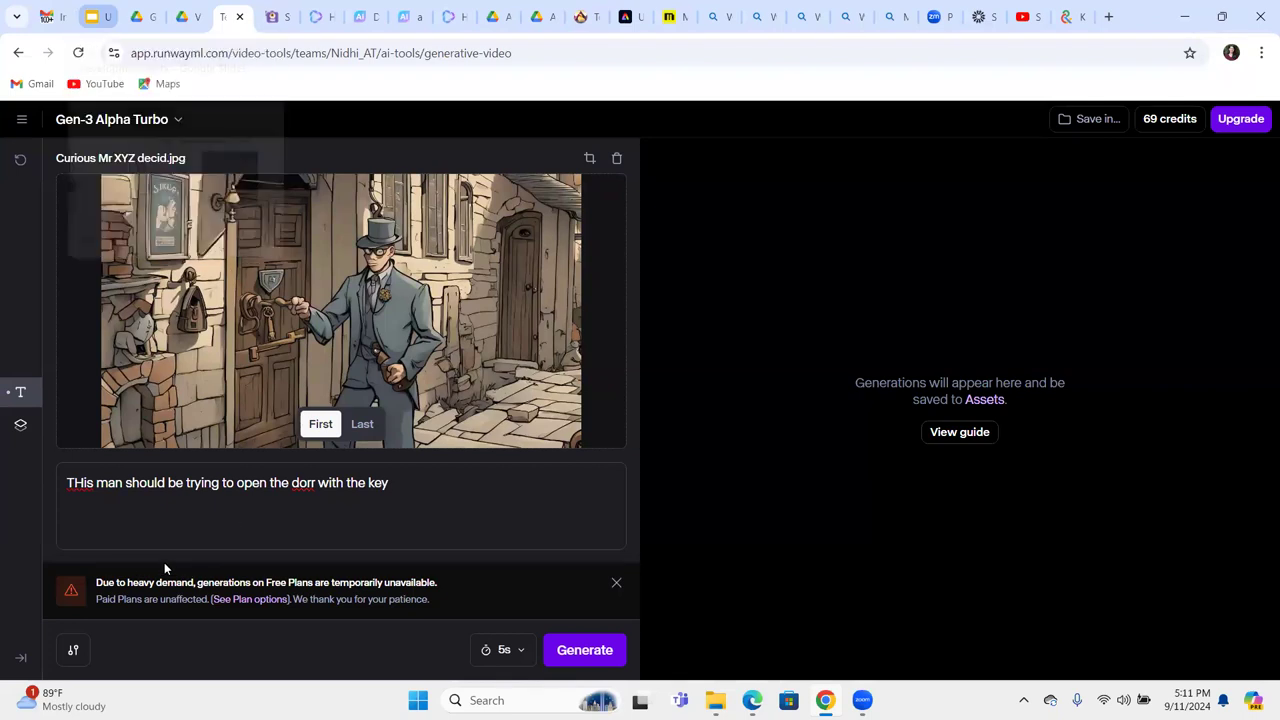
key(ctrl+2)
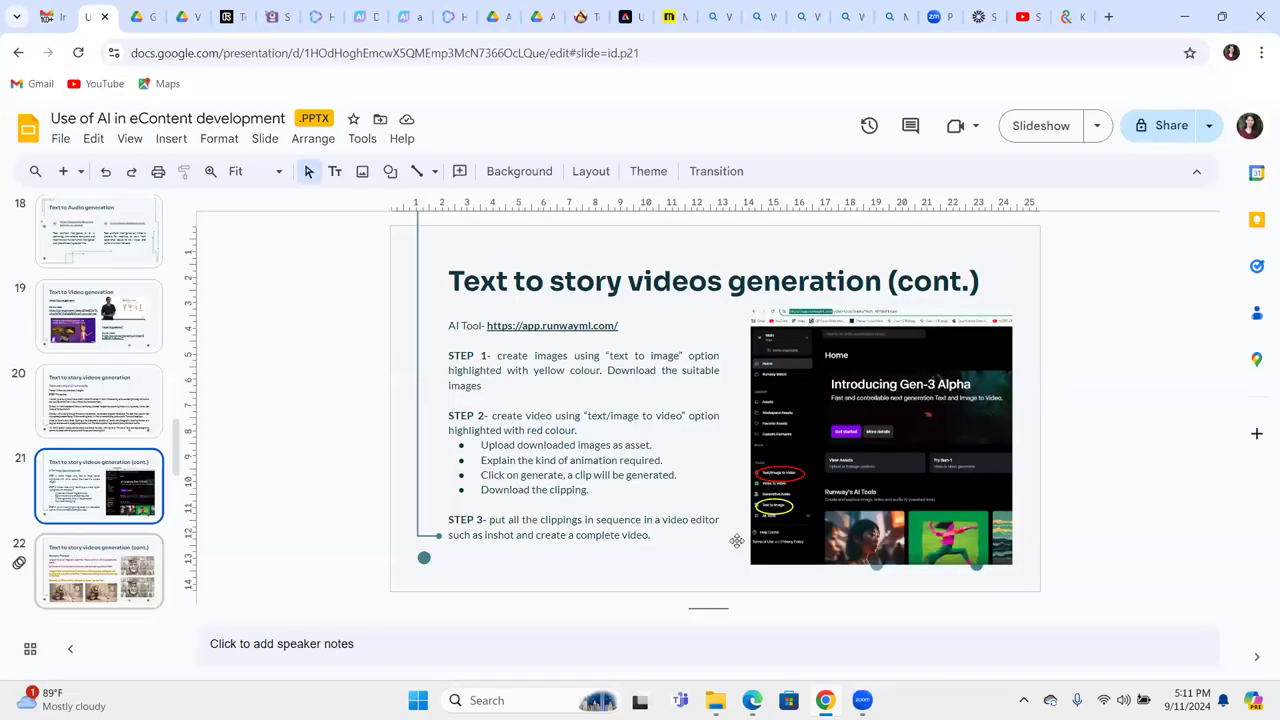
key(Down)
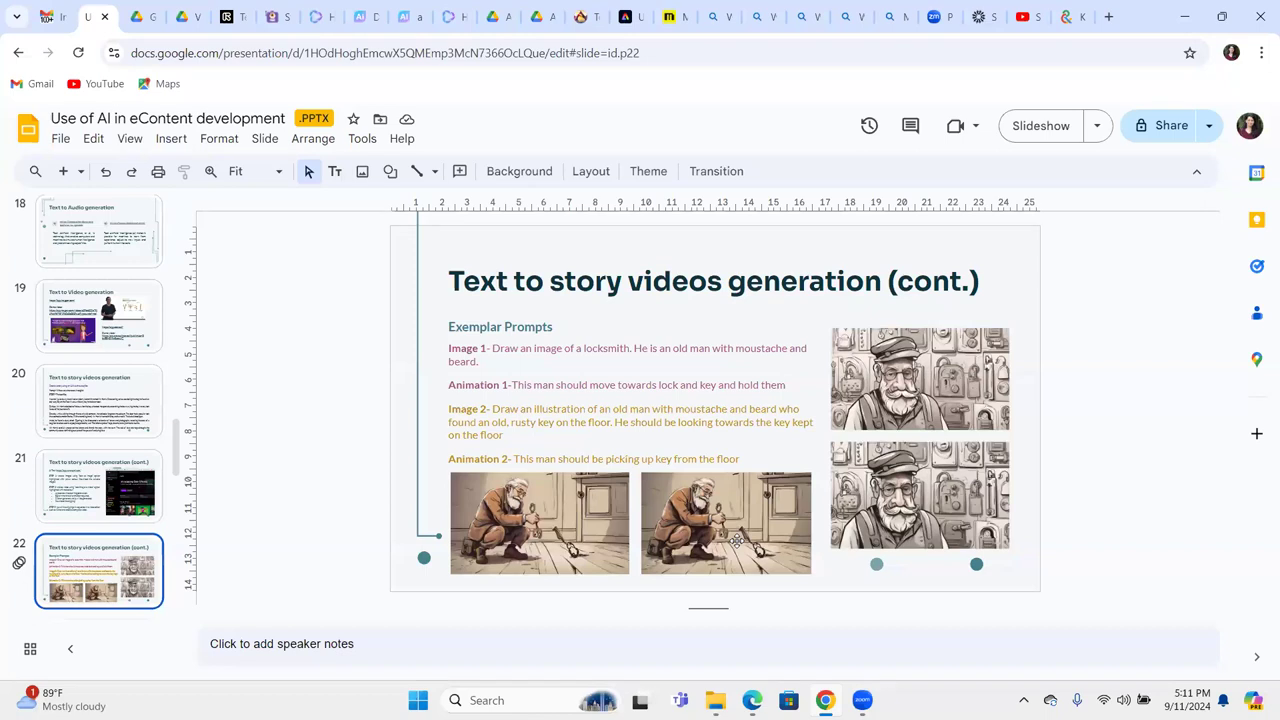
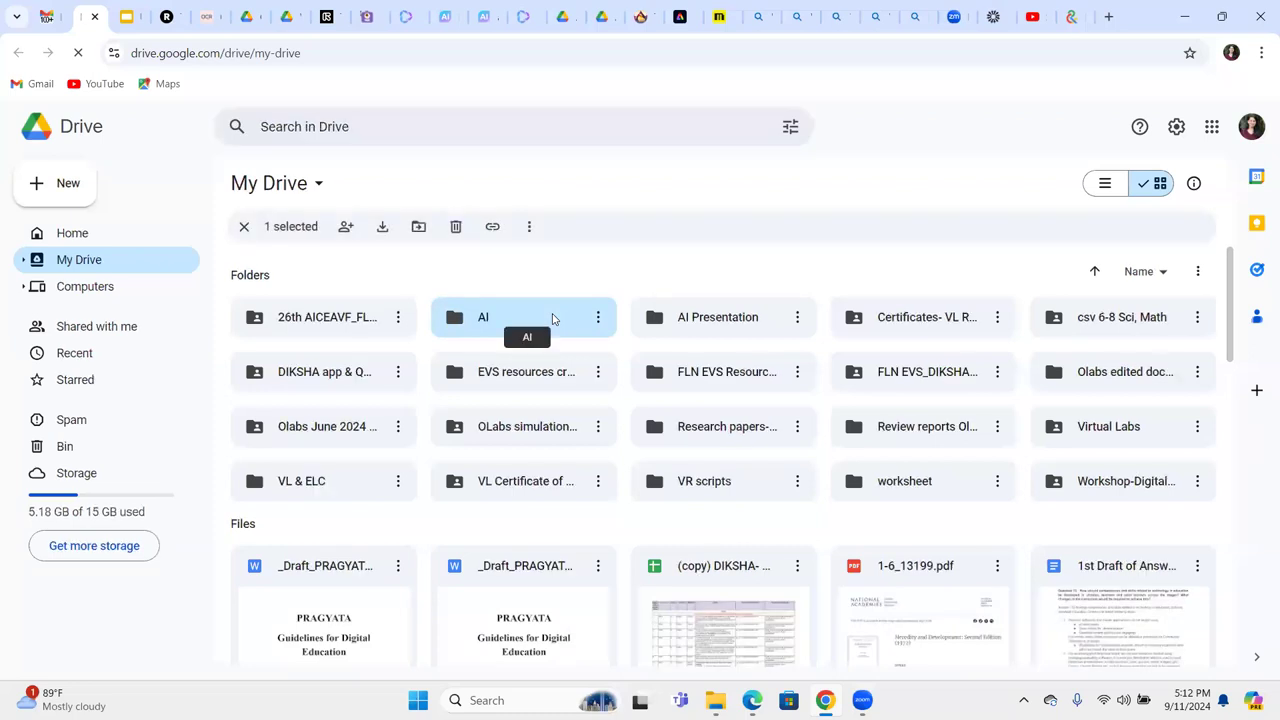
Open the AI folder and download the 'image to text 2' picture.
double_click(552, 319)
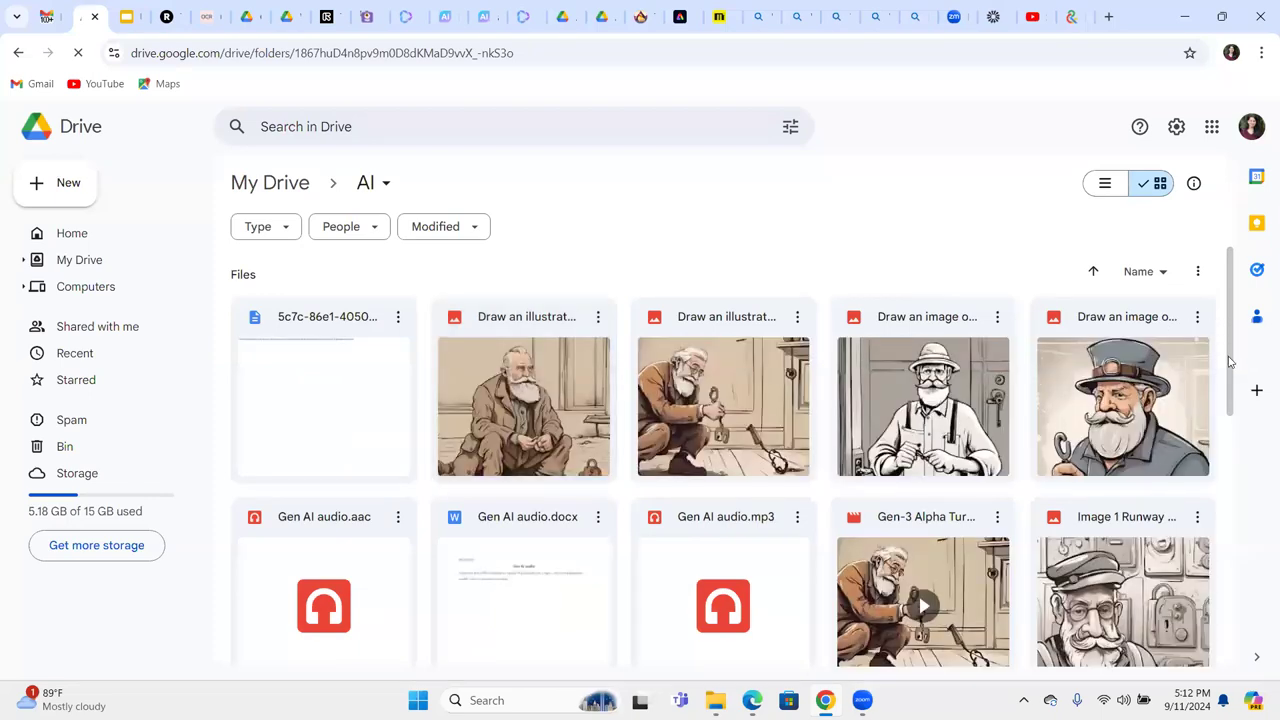
scroll(1131, 428, down, 2)
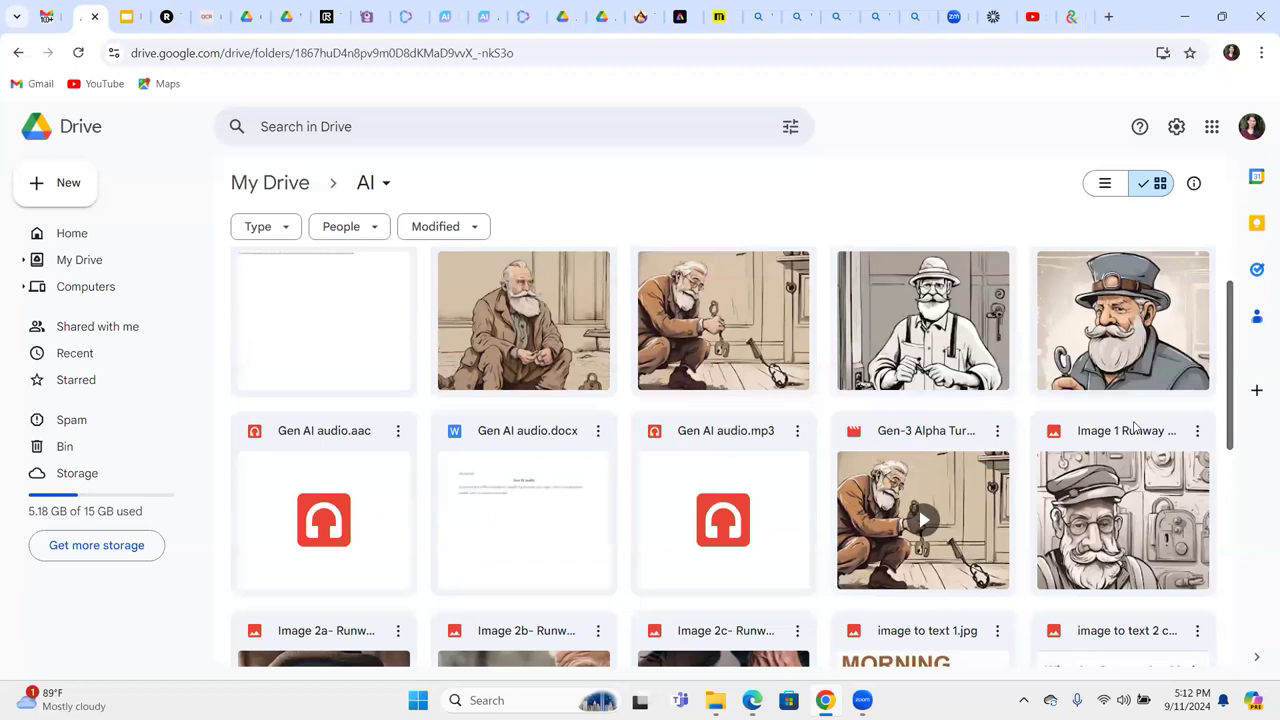
scroll(1131, 386, down, 2)
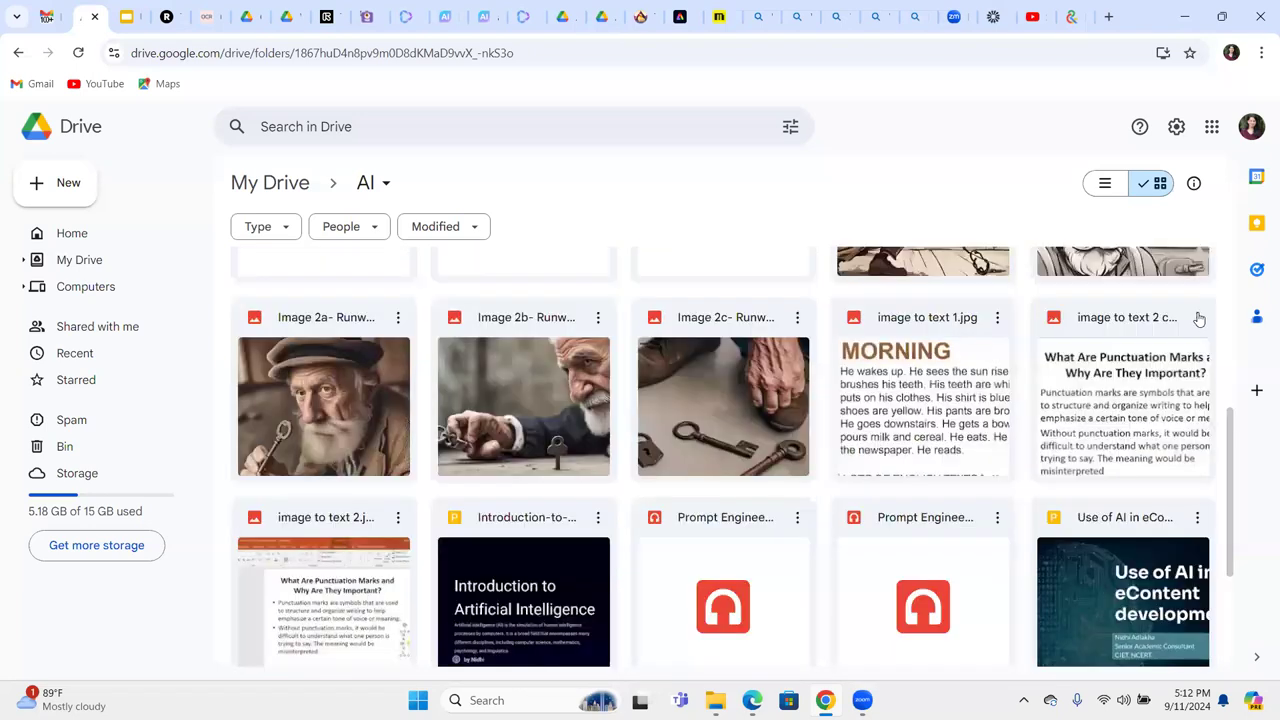
click(1197, 317)
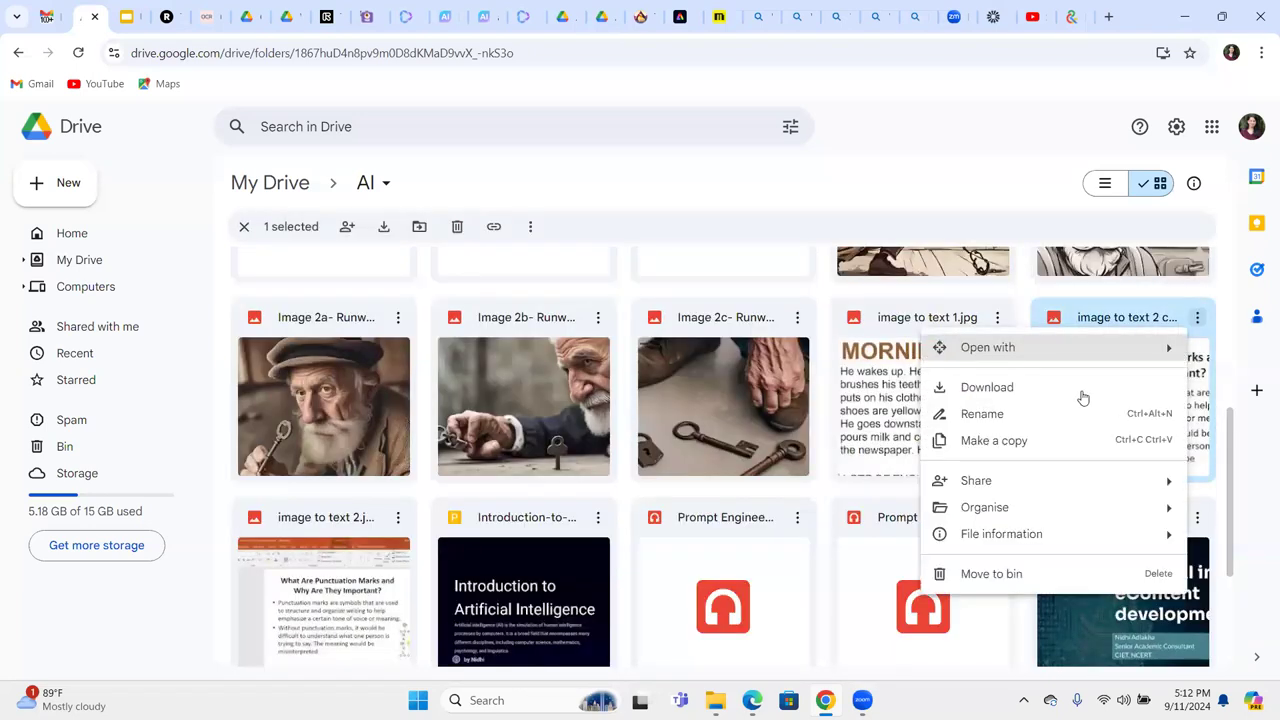
key(Return)
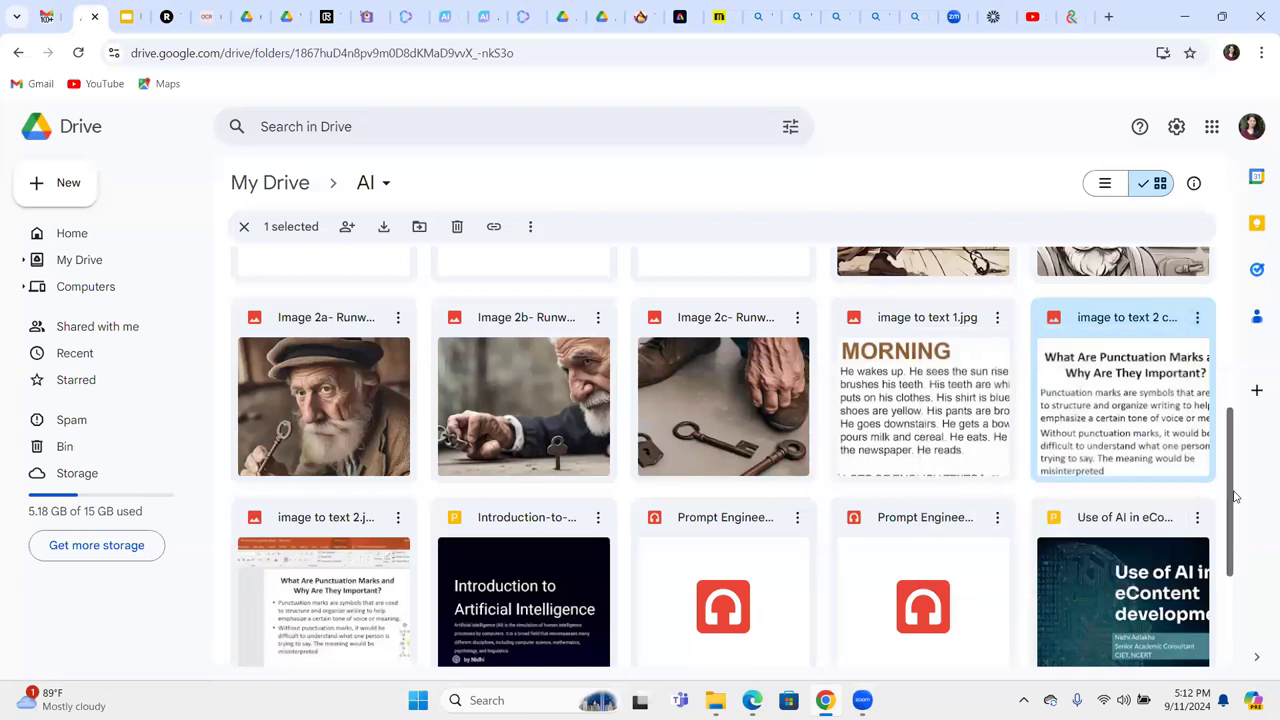
Download the Prompt Engineering audio file from the AI folder.
scroll(752, 393, down, 2)
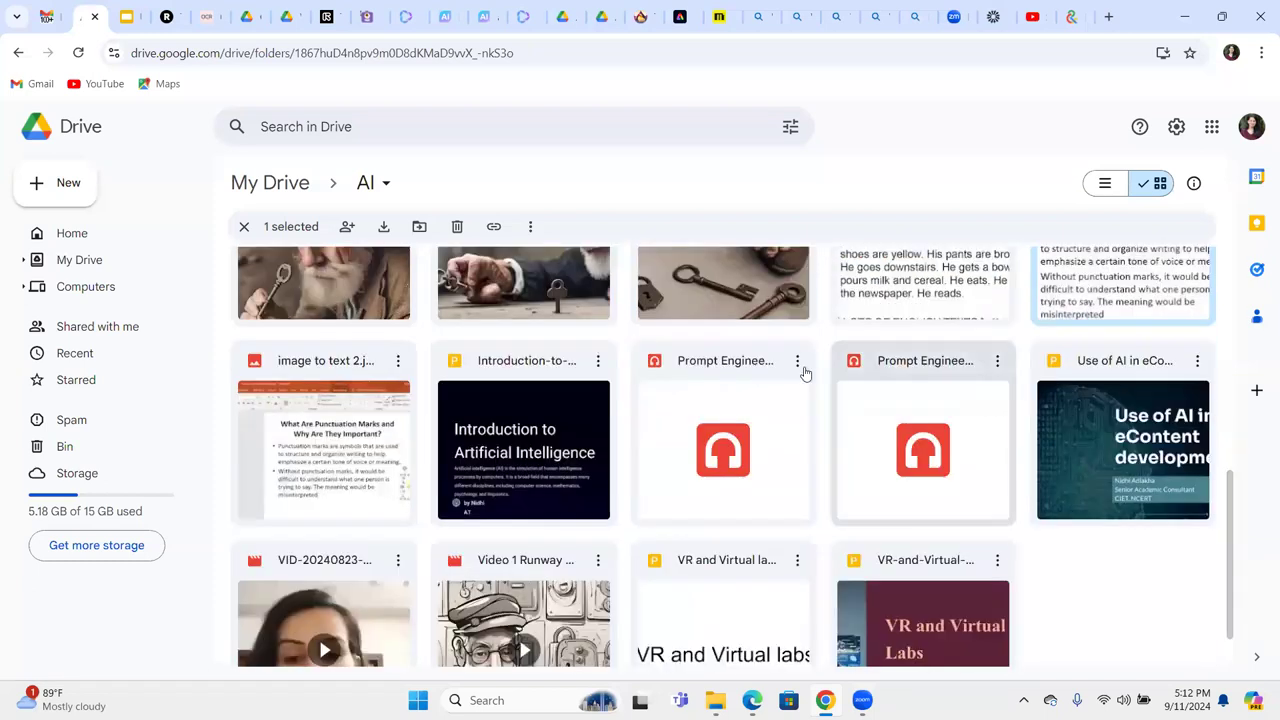
click(797, 362)
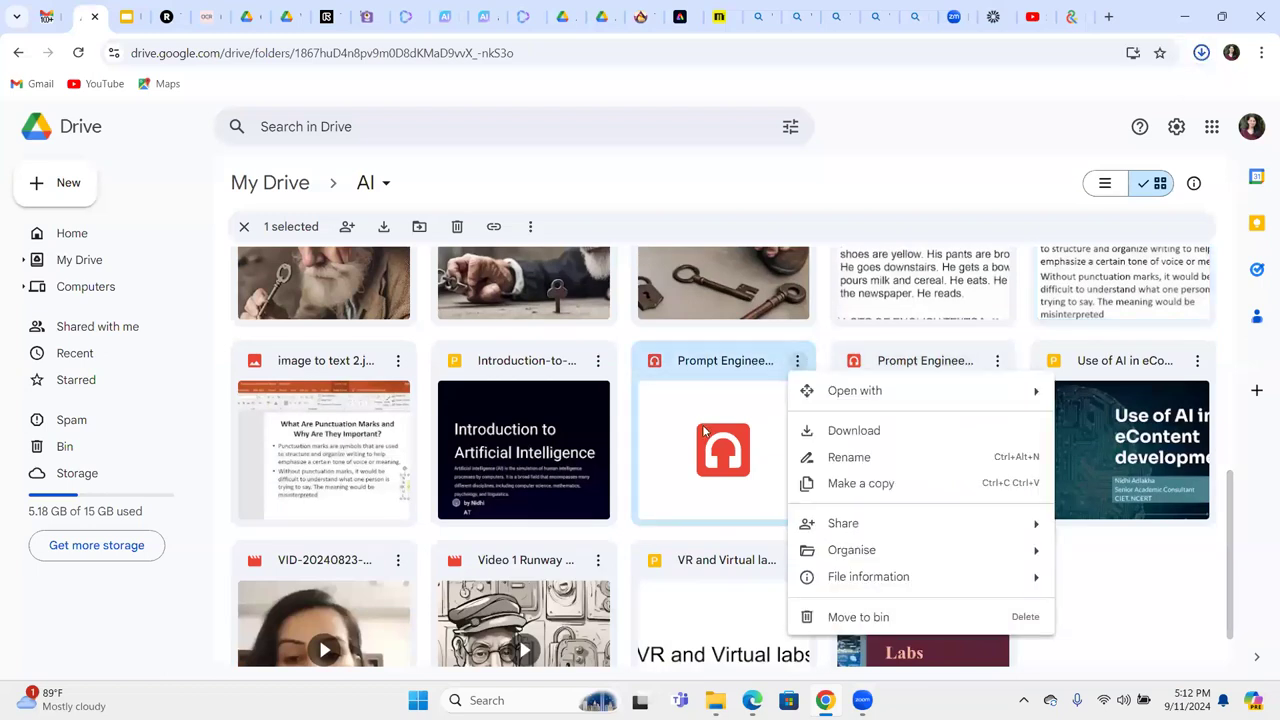
click(853, 431)
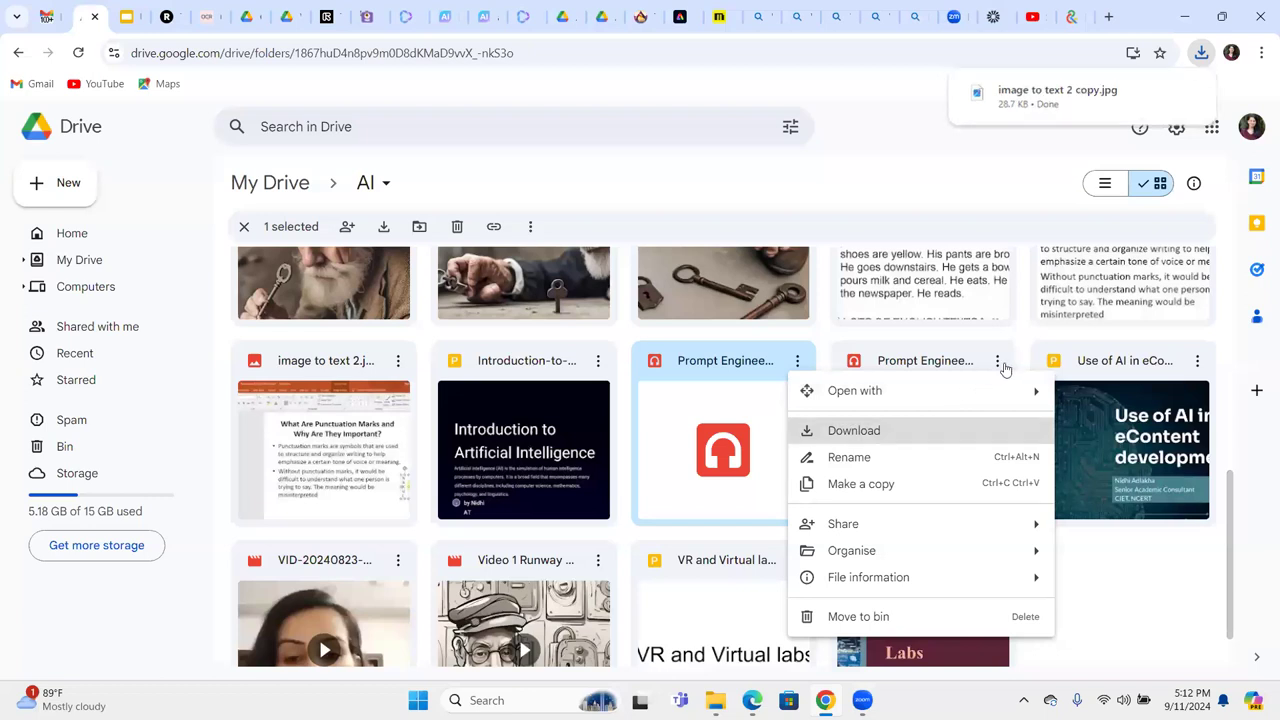
click(998, 362)
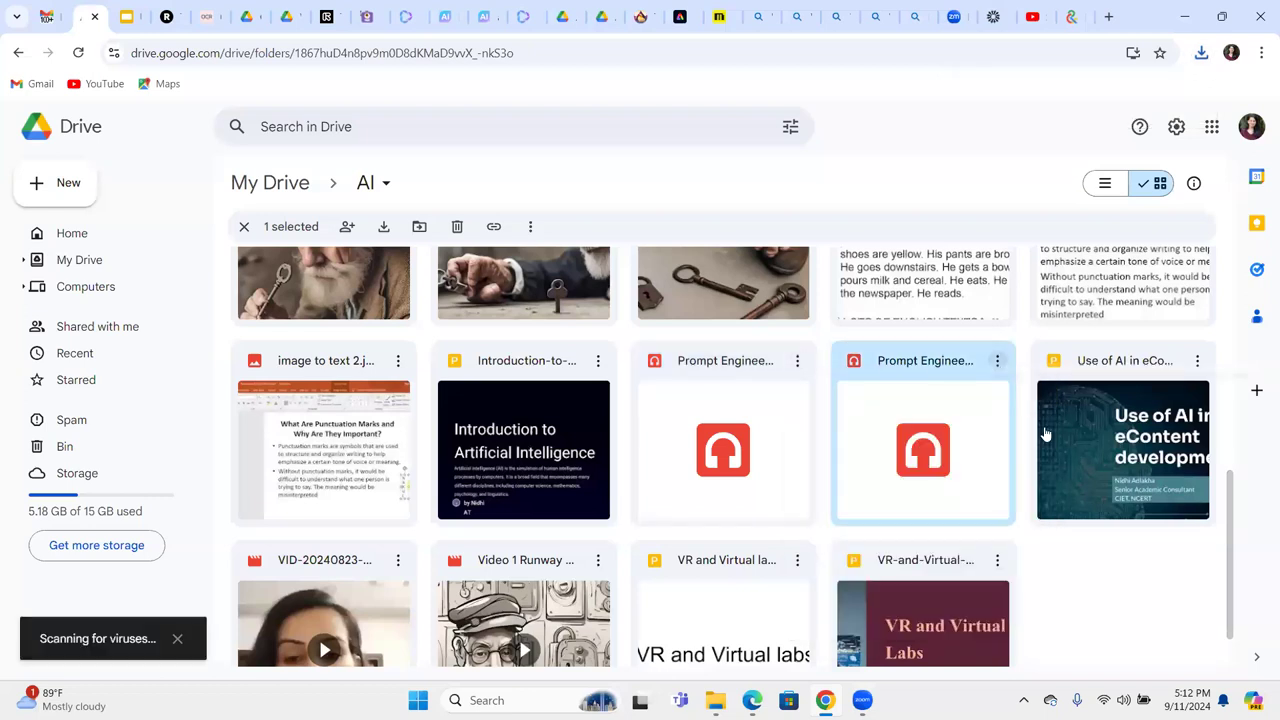
click(208, 16)
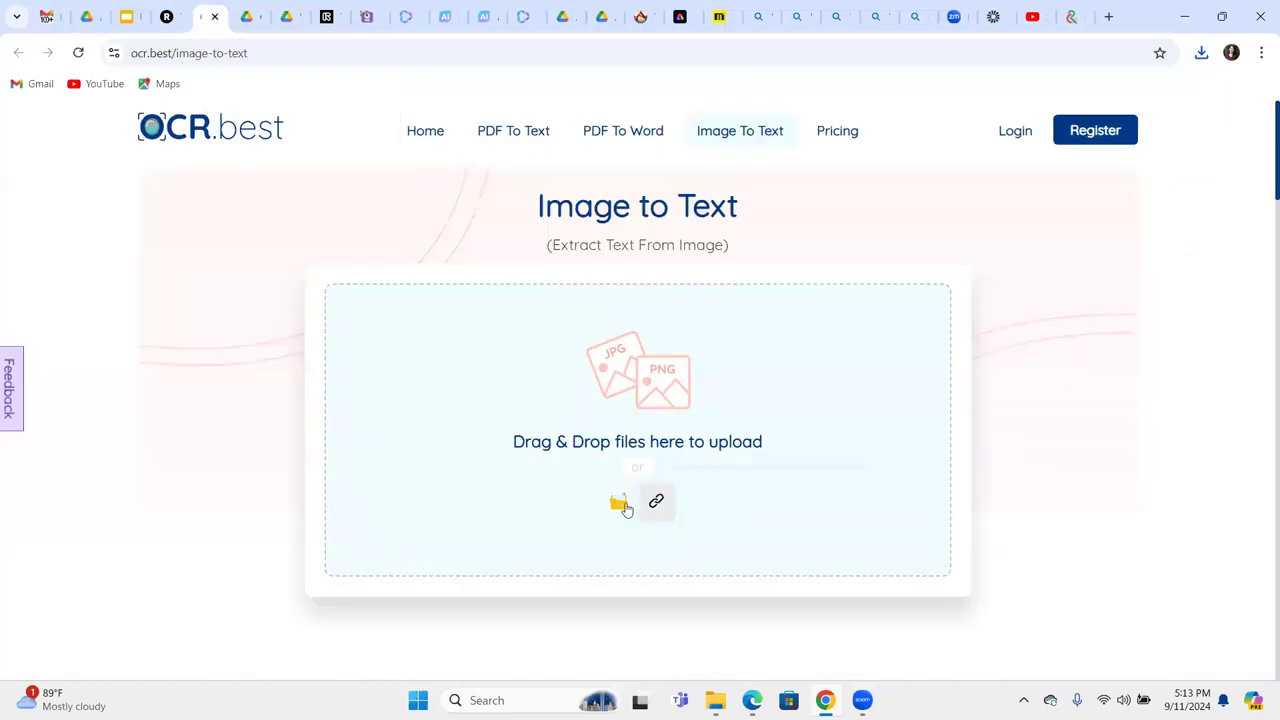
Upload 'image to text 2 copy' to OCR.best, extract its text, and select the punctuation passage.
click(620, 504)
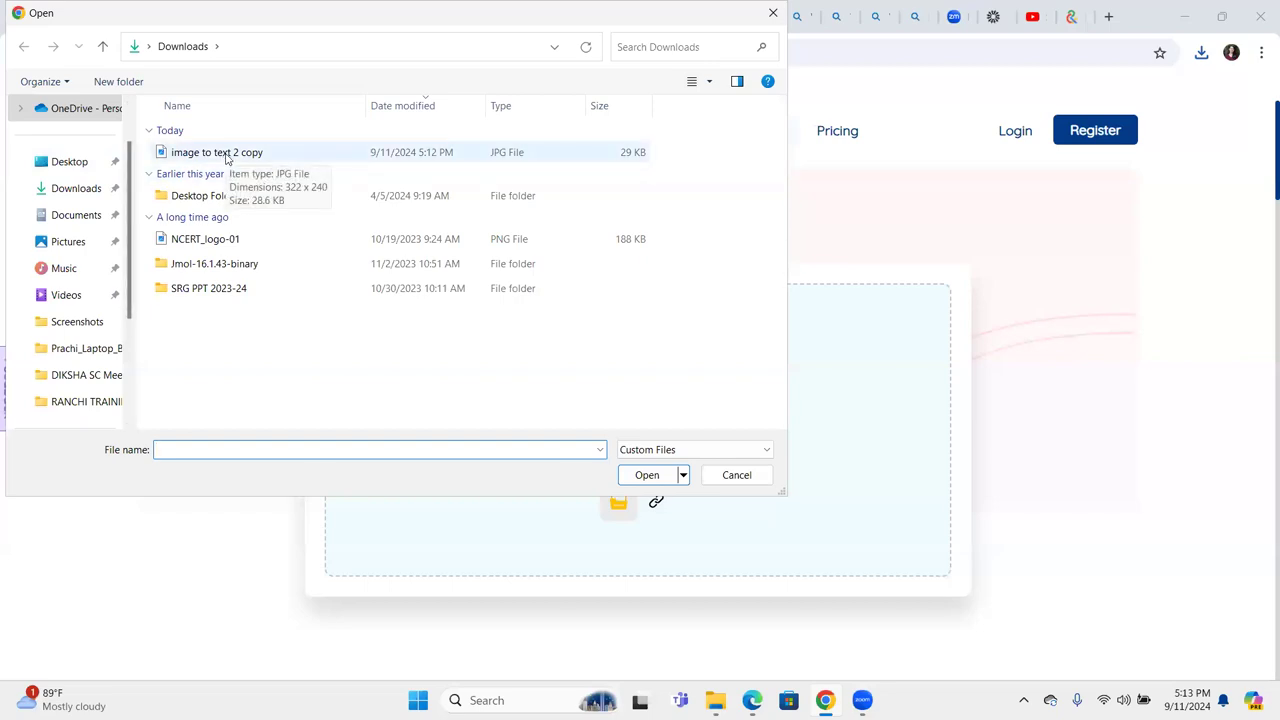
double_click(226, 157)
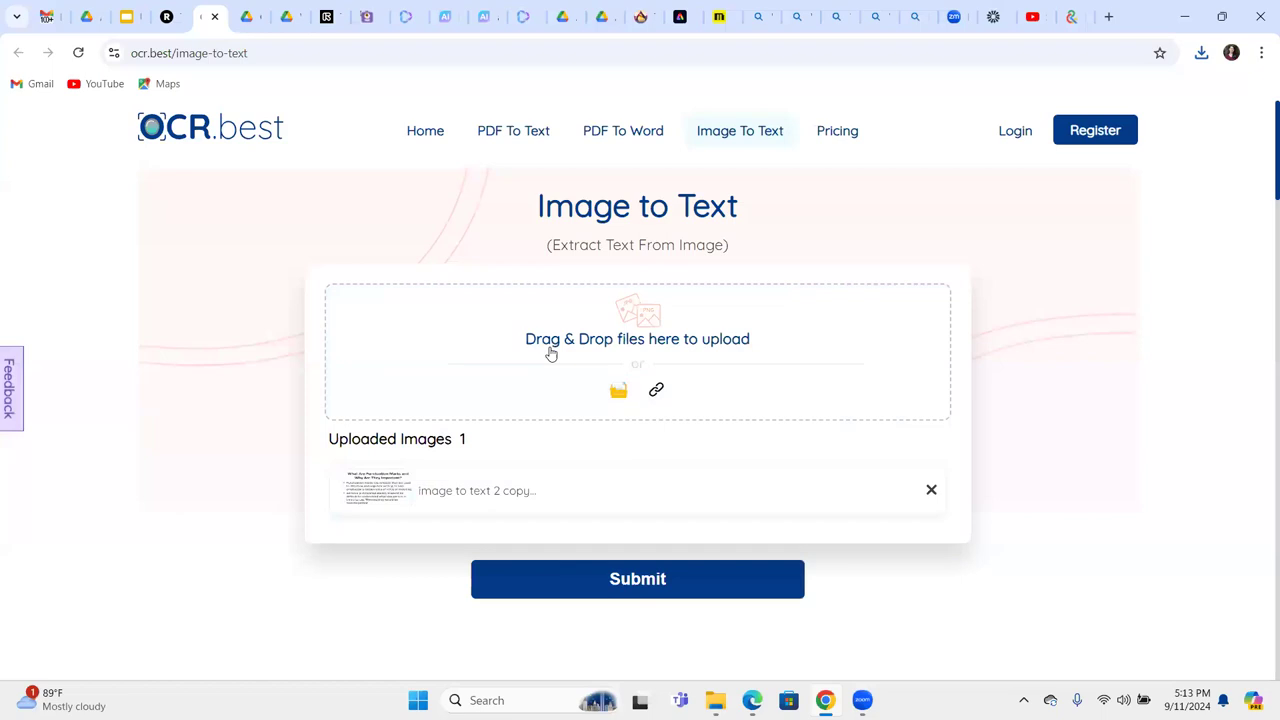
click(603, 568)
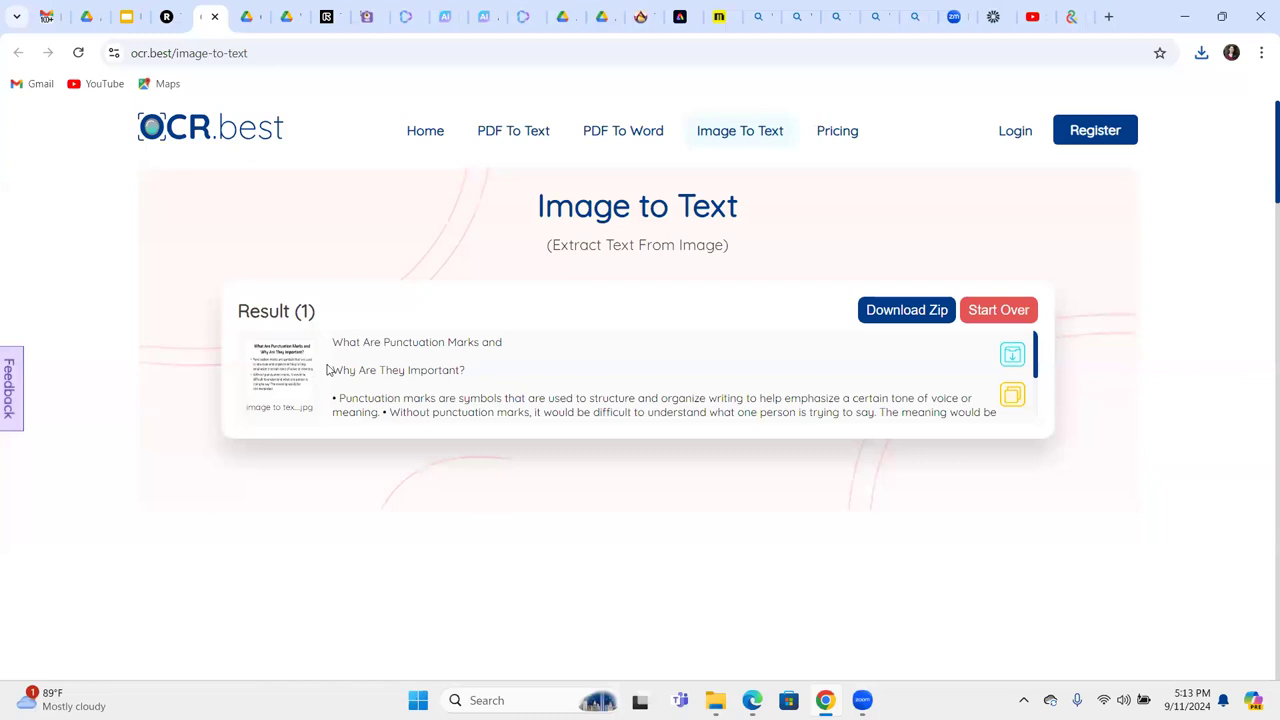
drag(428, 371, 590, 413)
drag(786, 401, 656, 337)
Present from slide 23 'Image to Text generation', stepping to slide 24 and back, then exit.
click(126, 17)
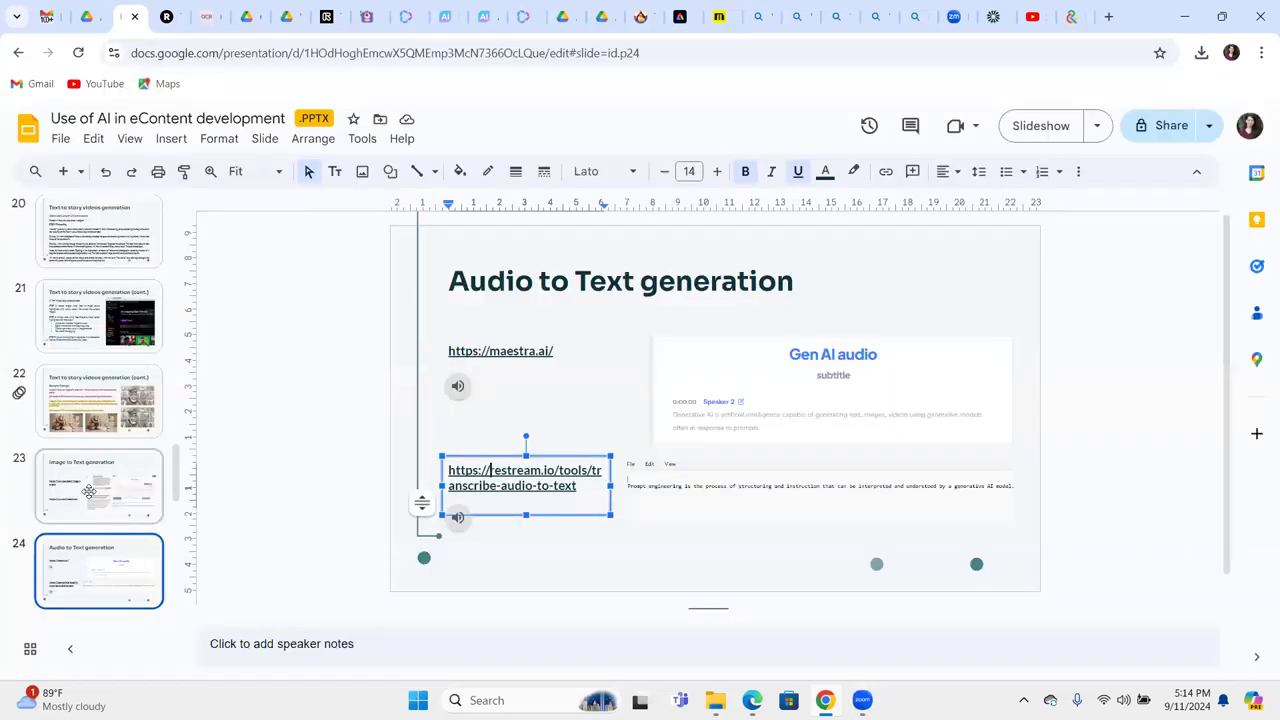
click(89, 491)
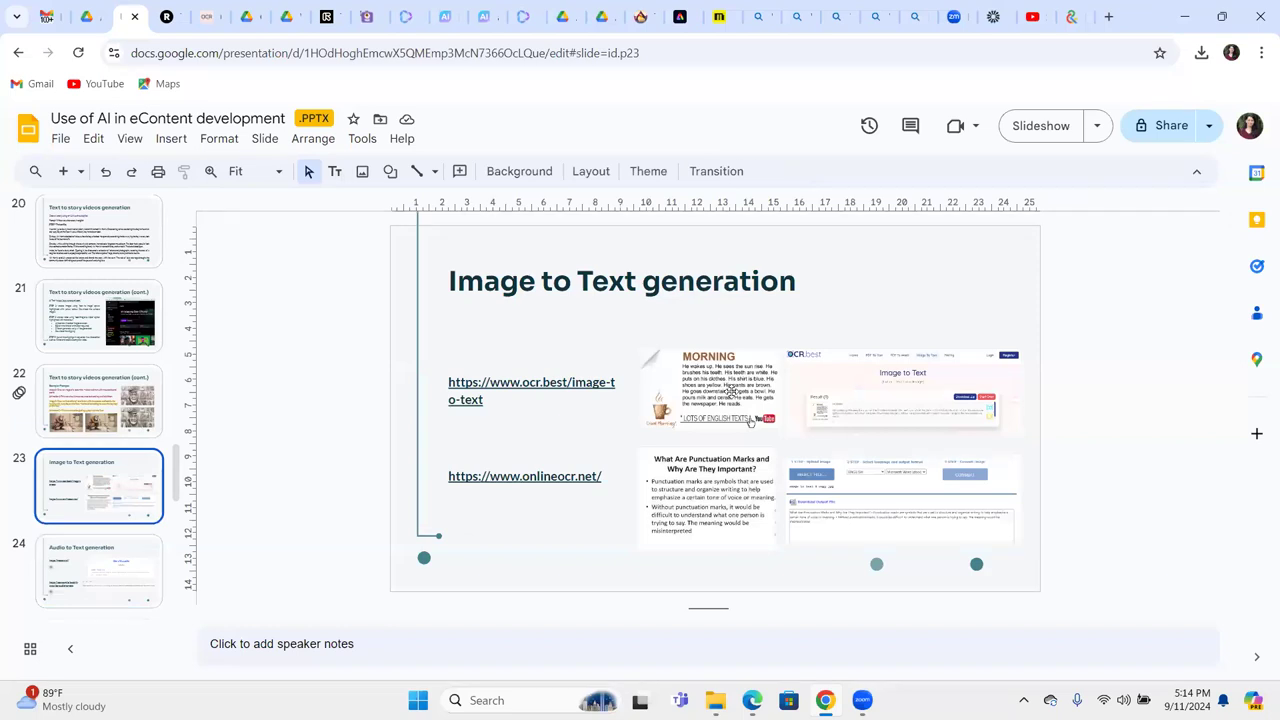
click(1034, 134)
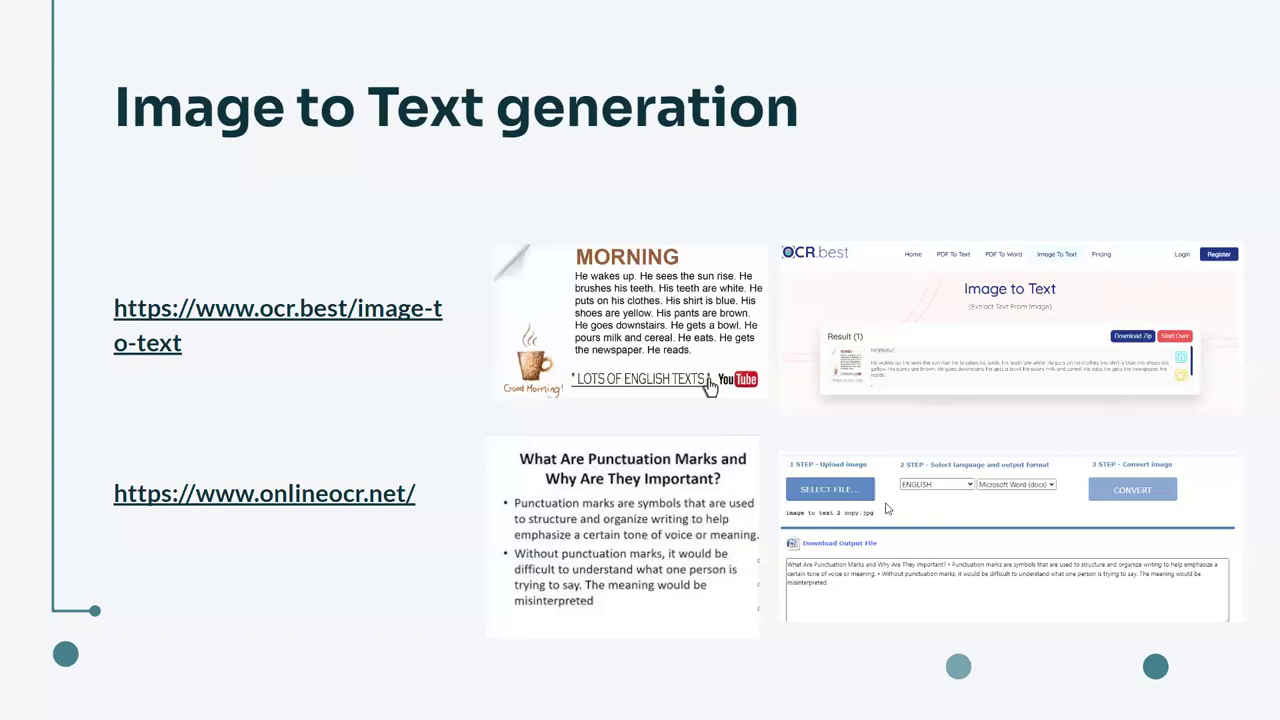
key(Right)
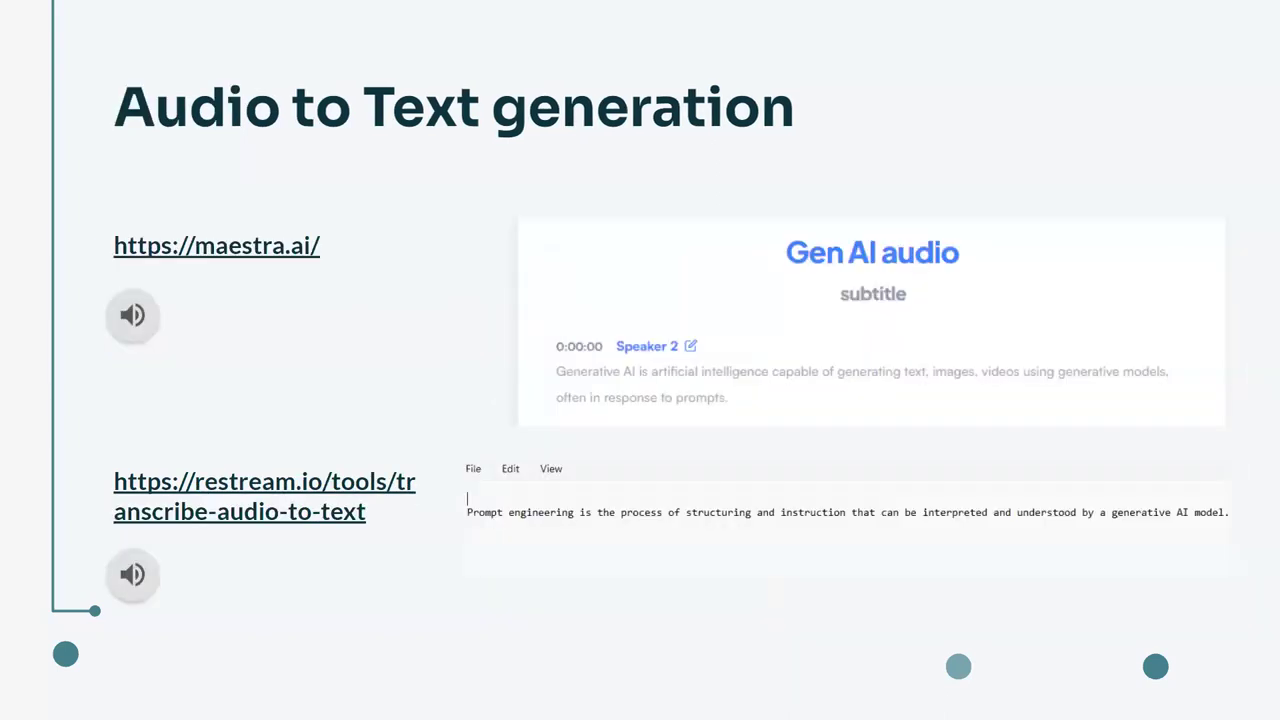
key(Left)
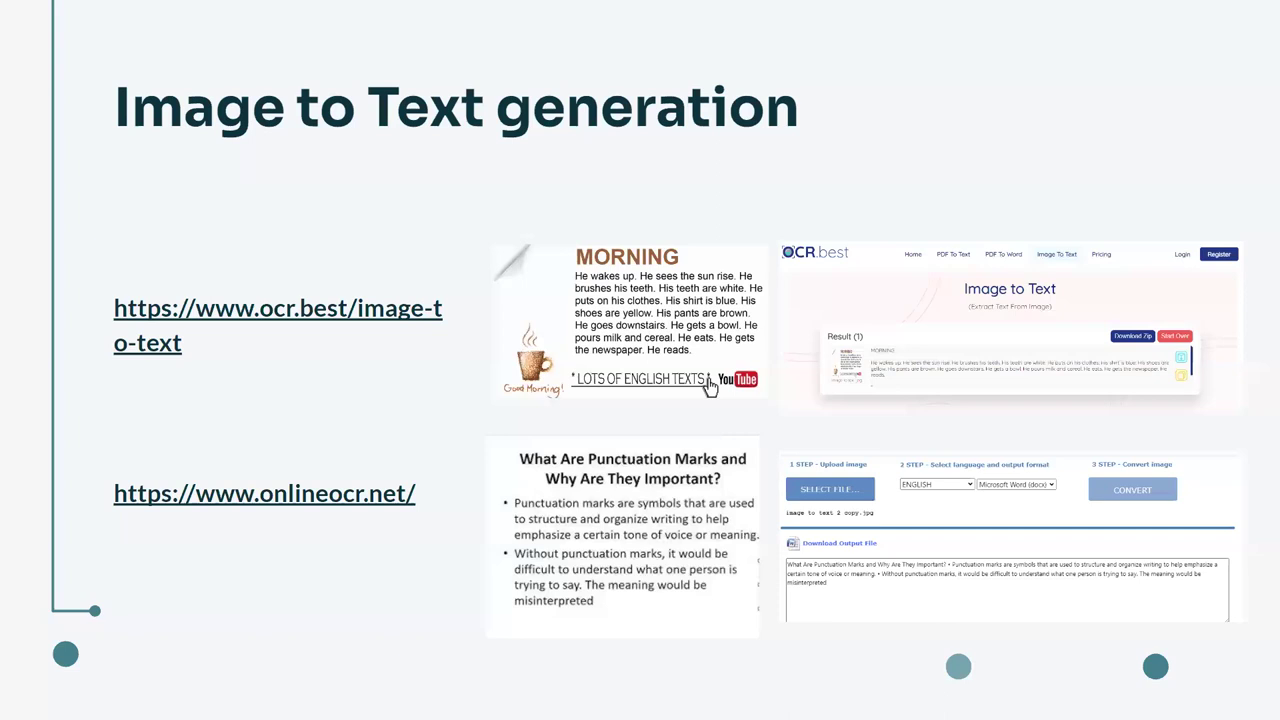
key(Right)
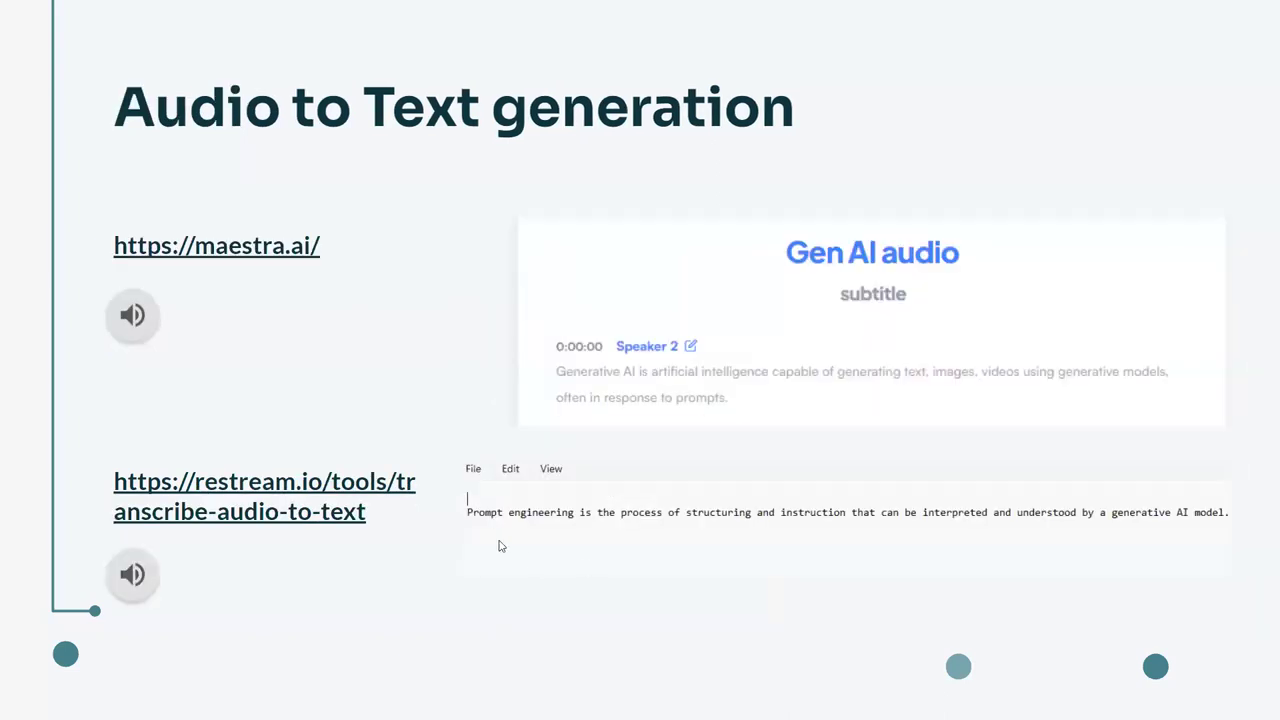
key(Escape)
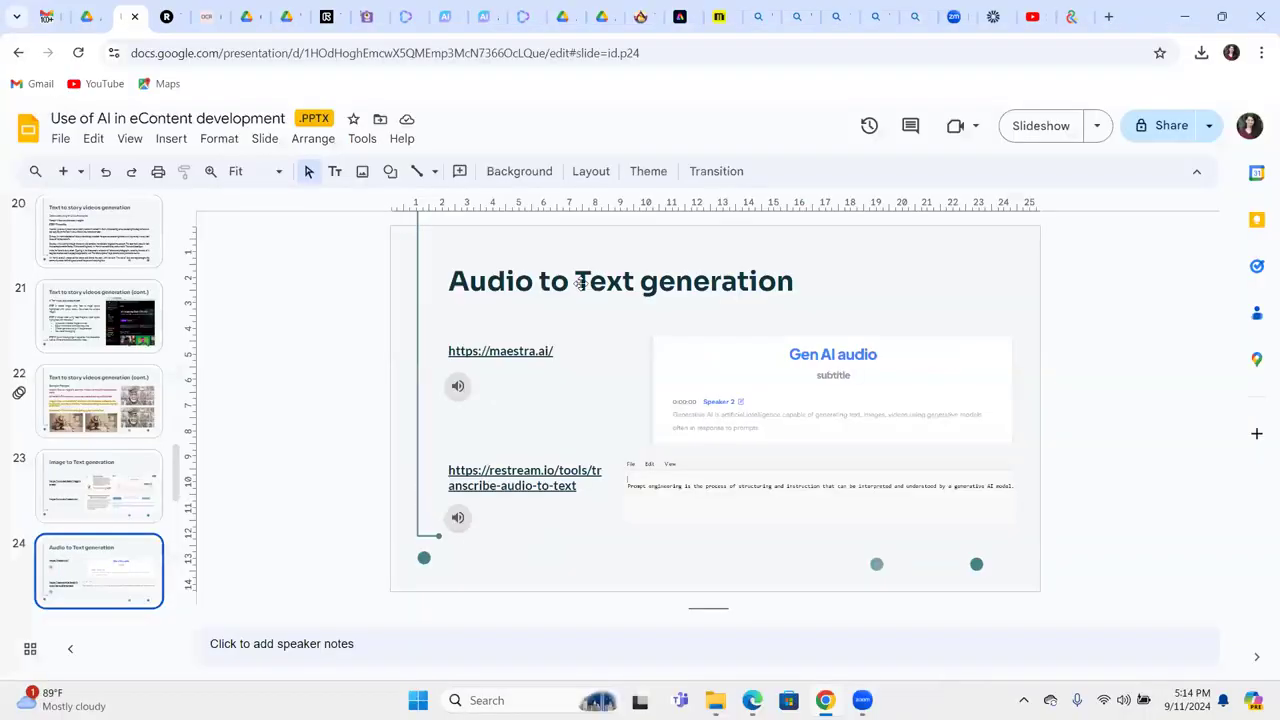
Upload the Voice 001 mp3 from Downloads to Restream and start transcribing it.
click(166, 17)
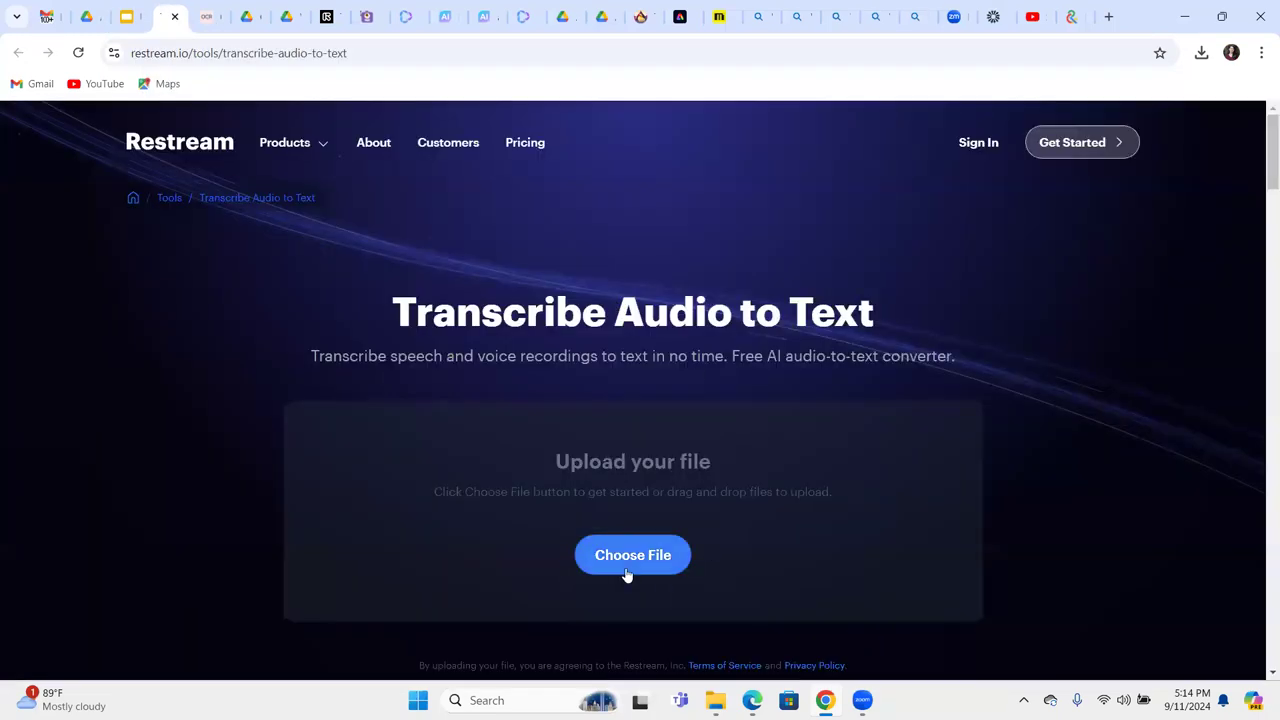
click(632, 562)
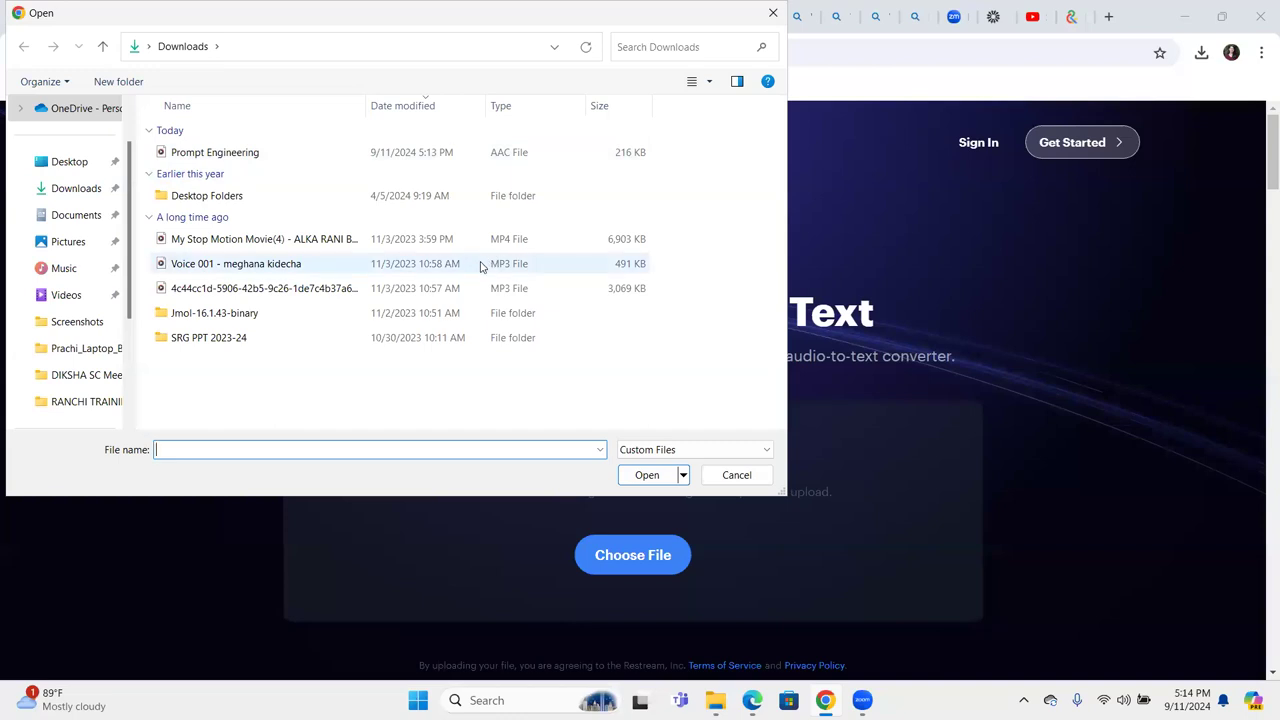
double_click(480, 266)
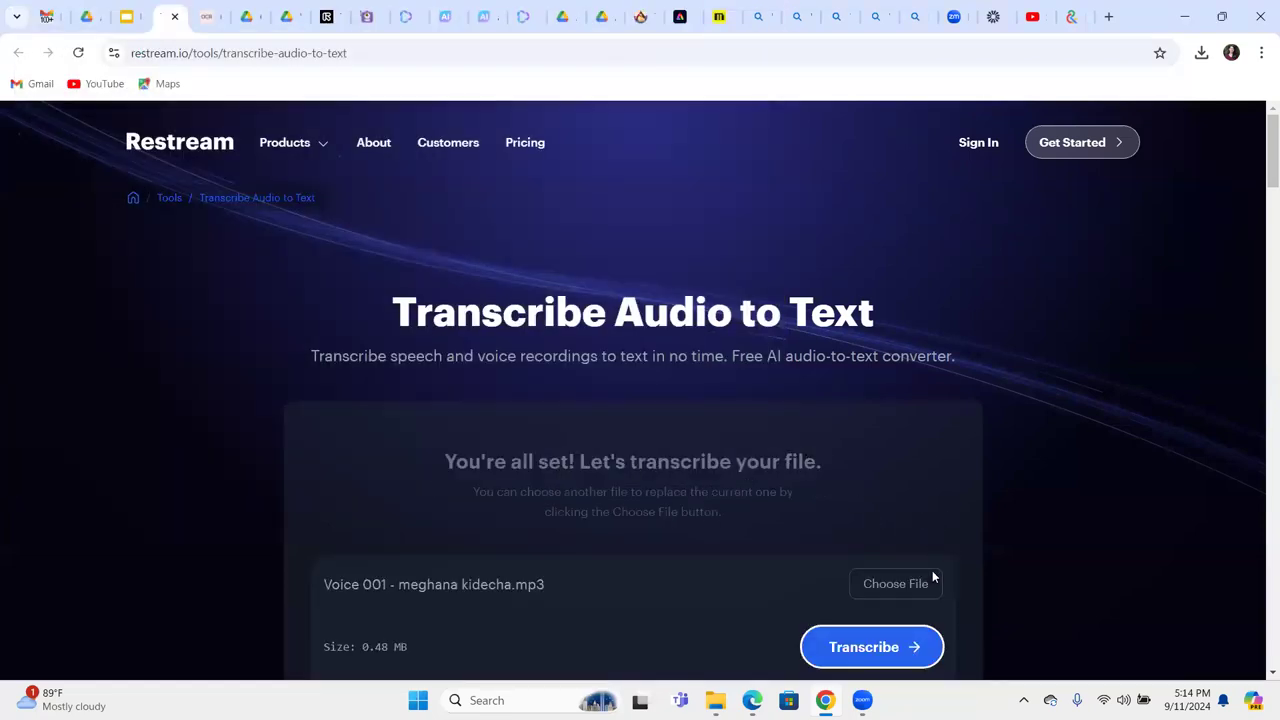
key(Return)
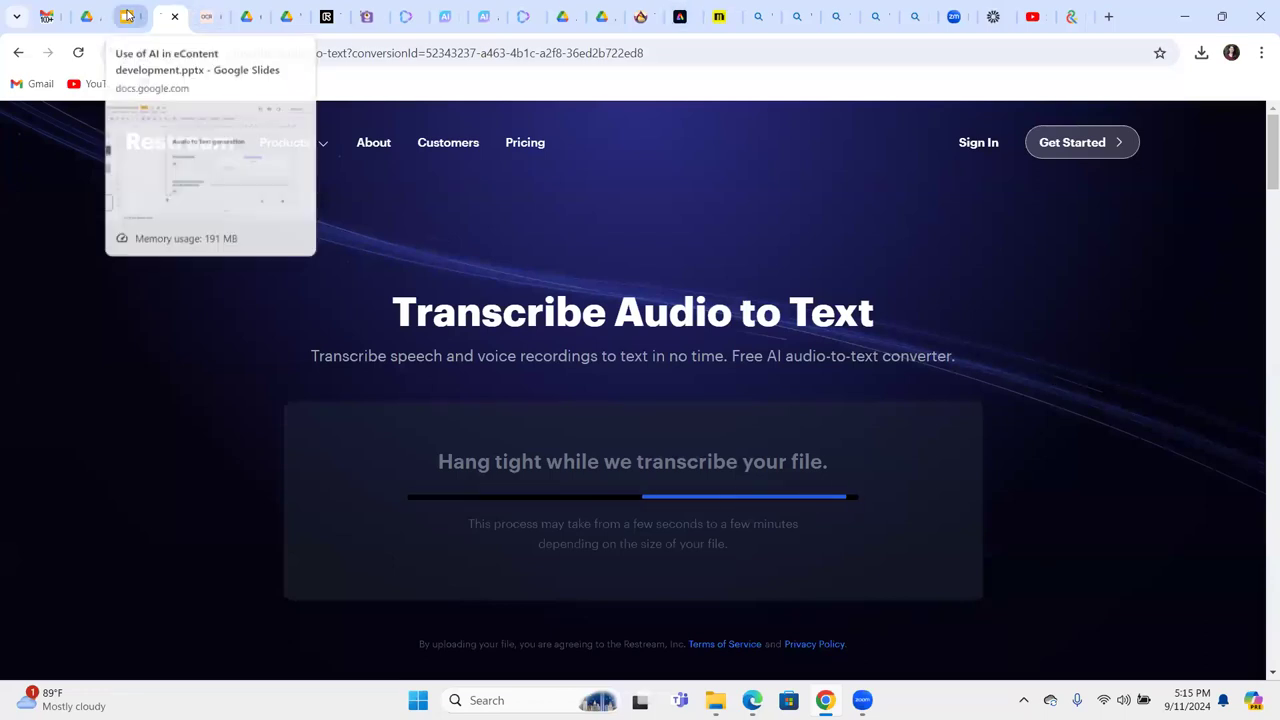
Return to the deck and select the Gen AI audio.mp3 clip on slide 24.
click(127, 14)
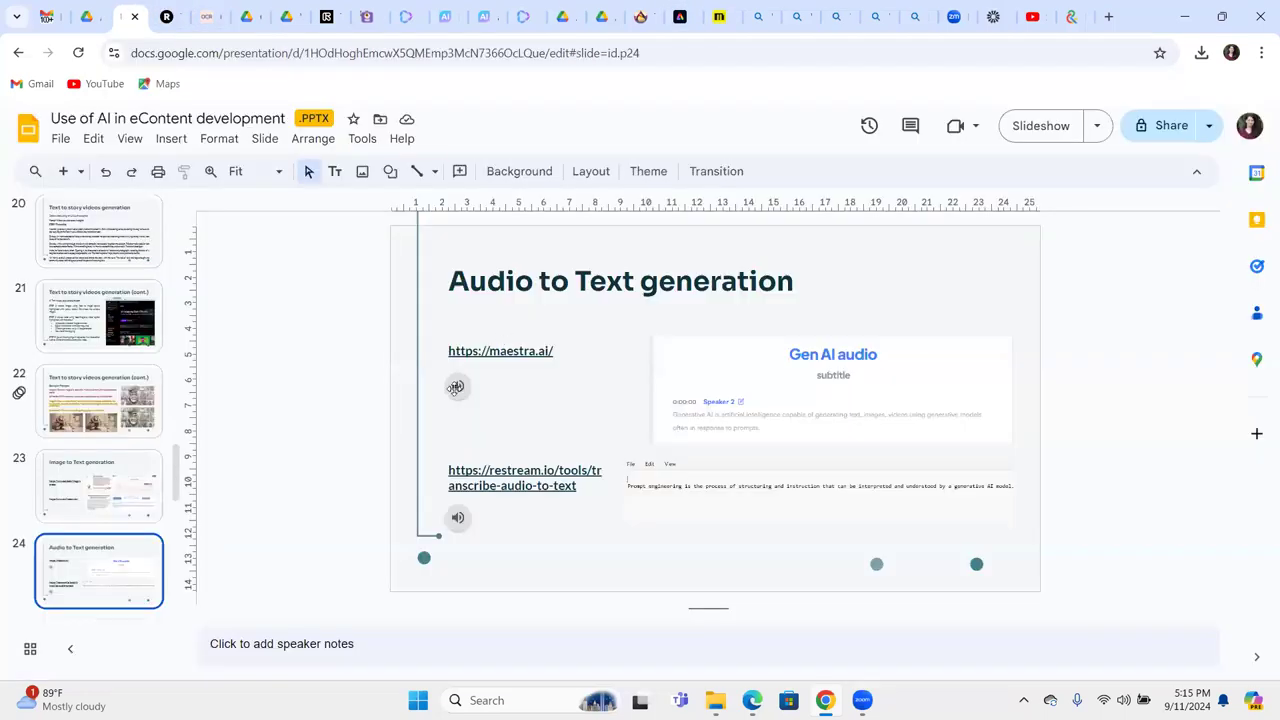
click(455, 388)
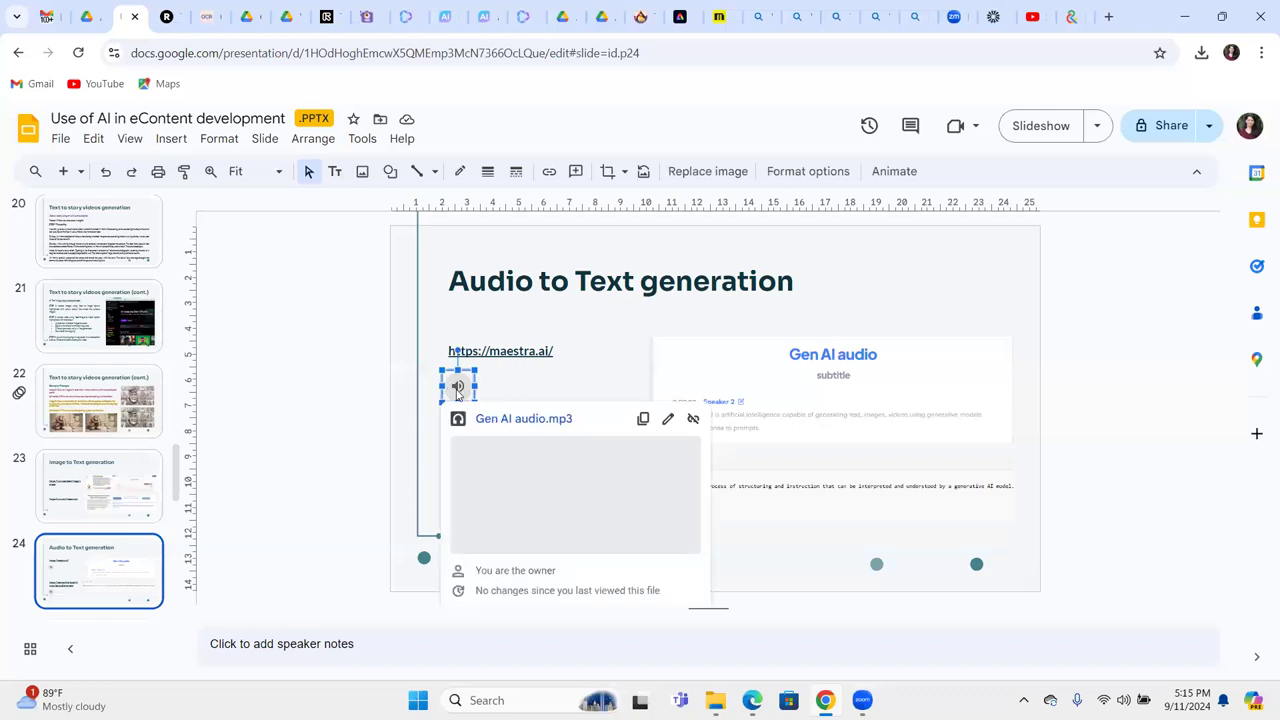
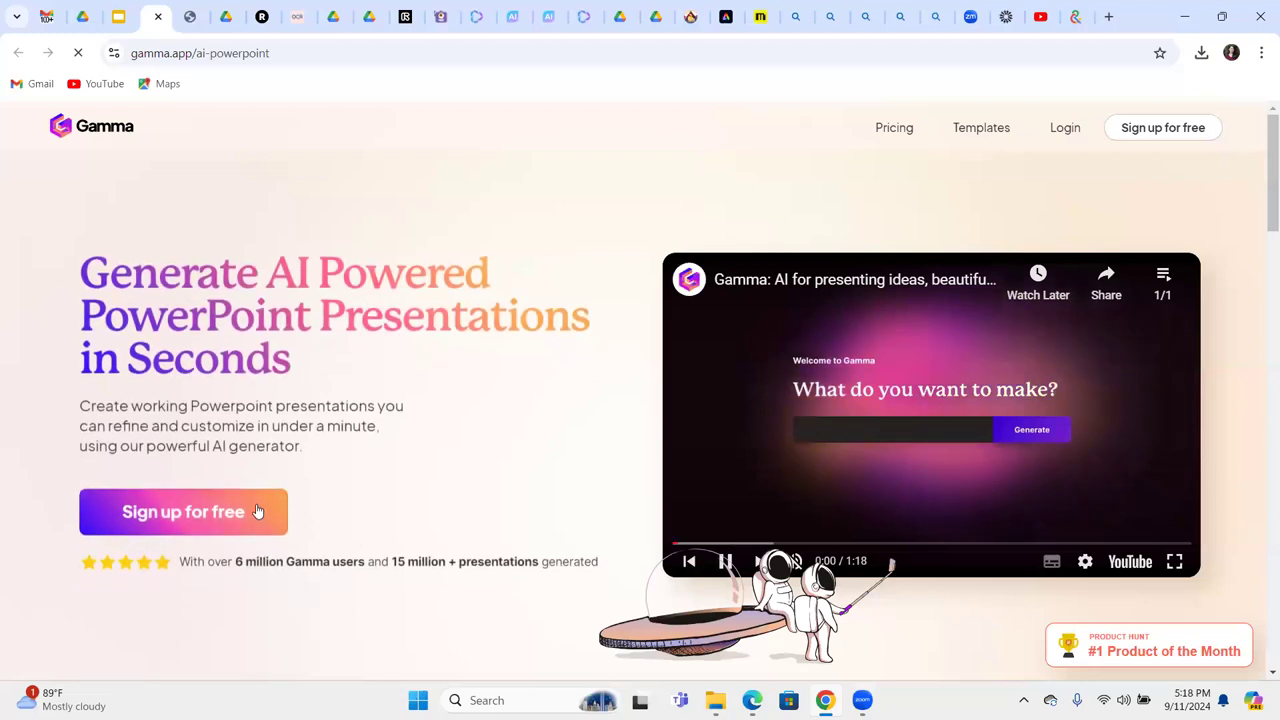
click(257, 510)
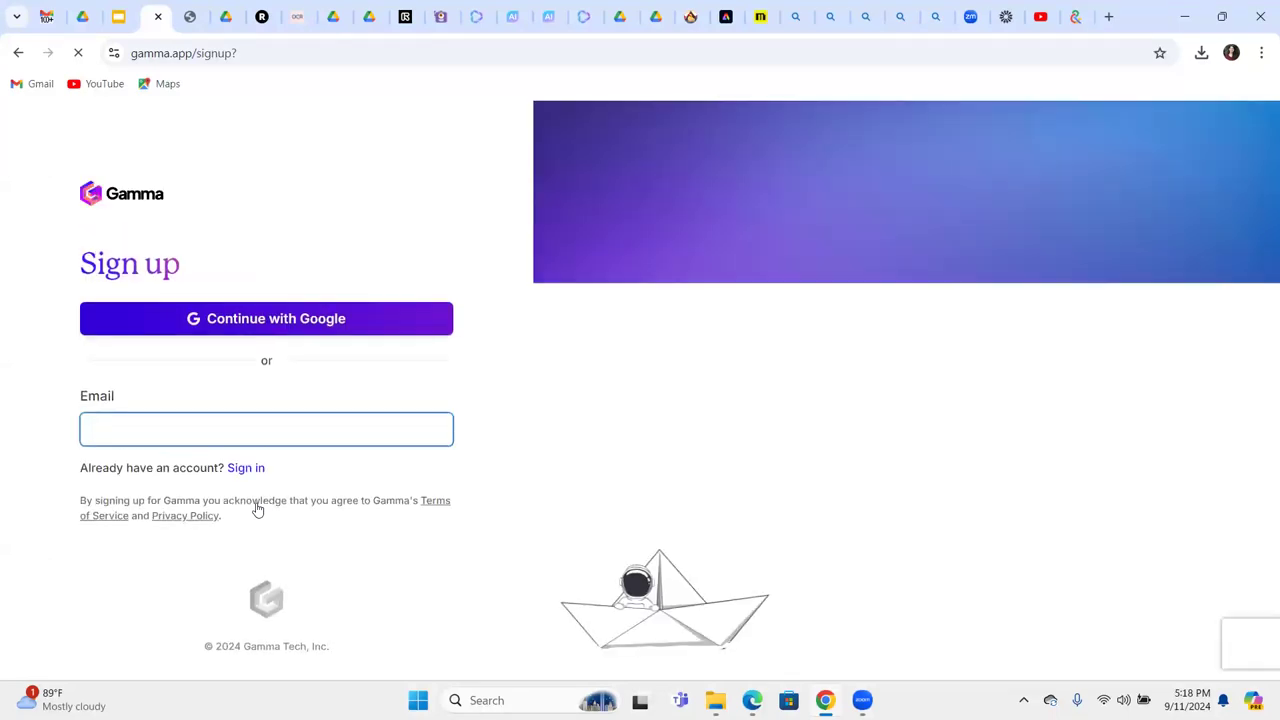
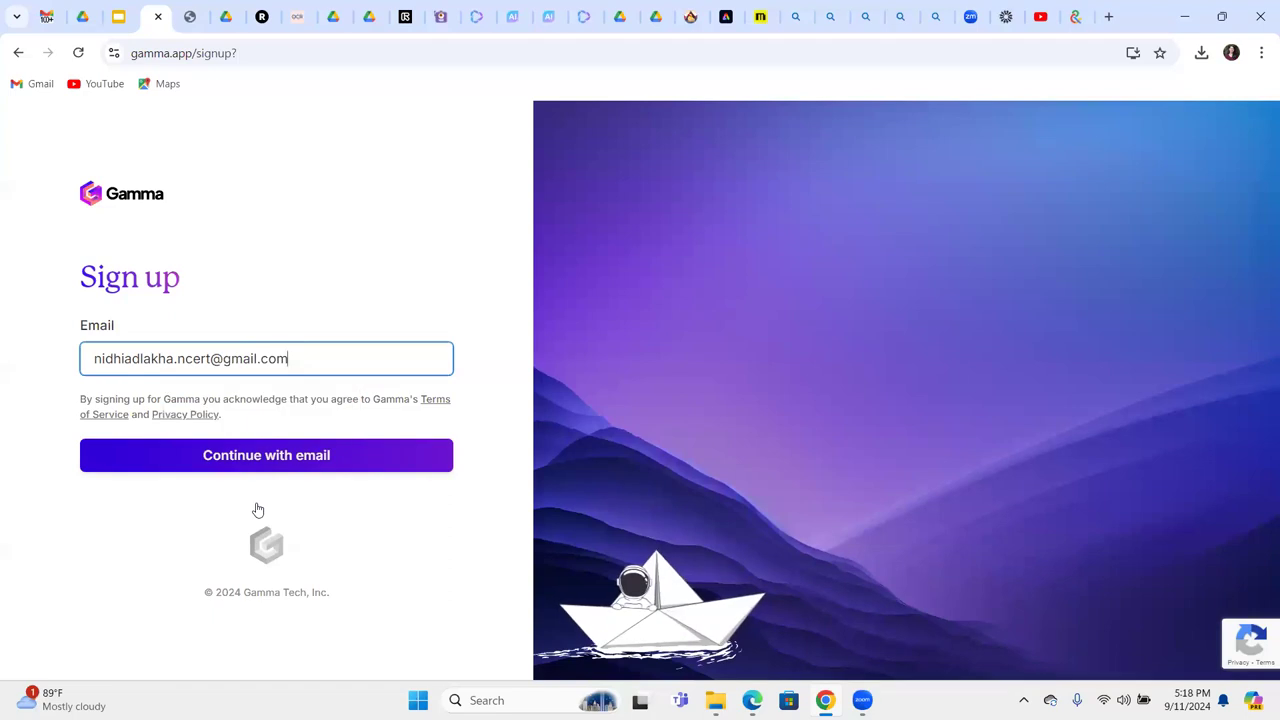
key(Return)
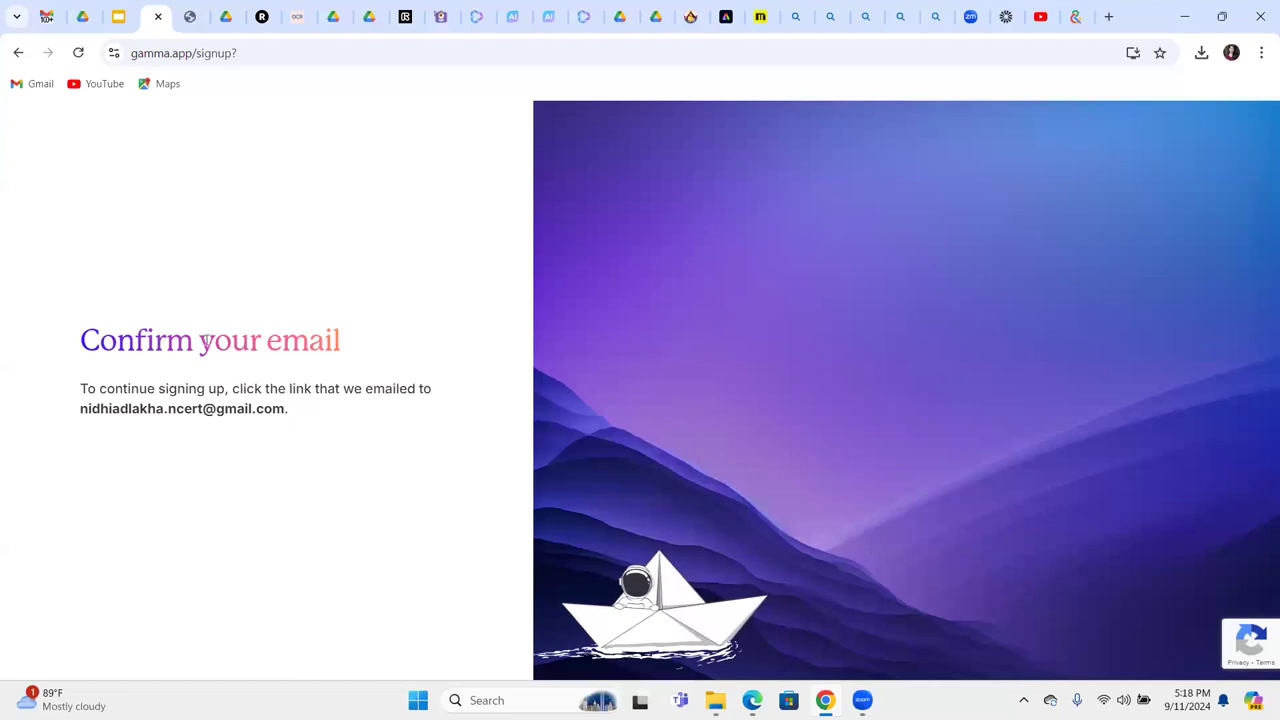
click(17, 53)
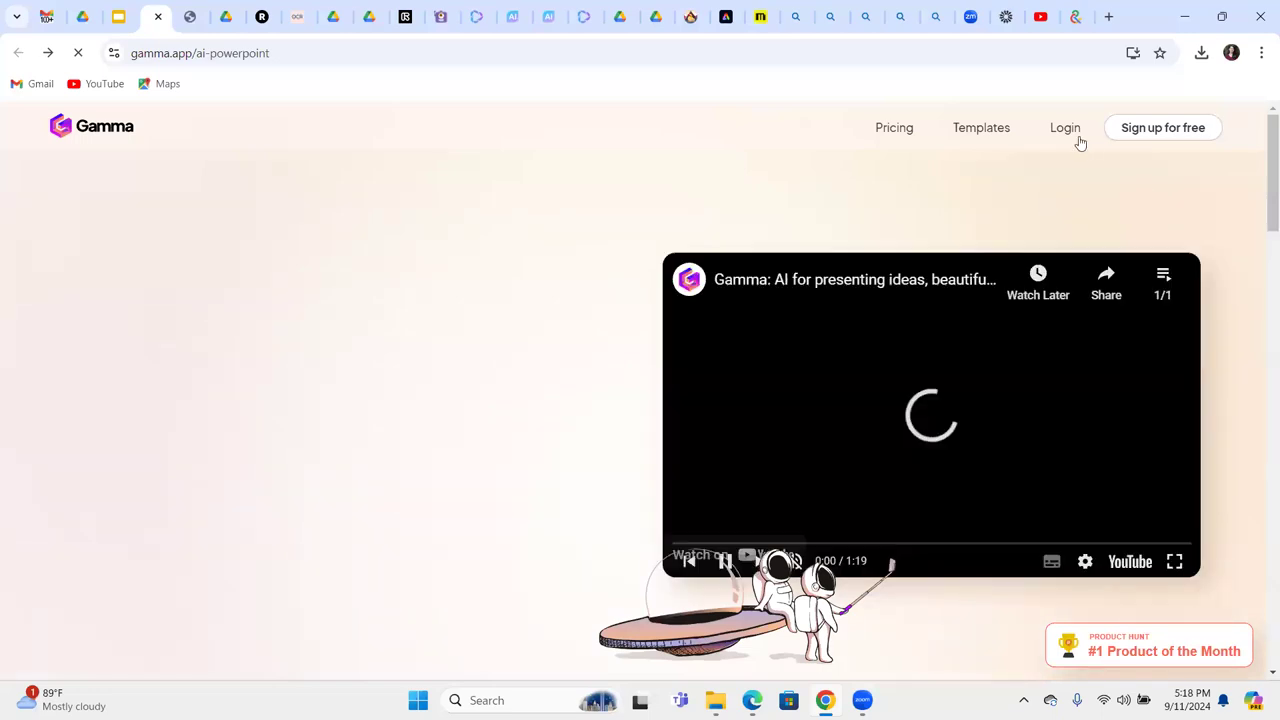
Log in to Gamma with the saved account e-mail and password, correcting a mistyped password.
click(1065, 128)
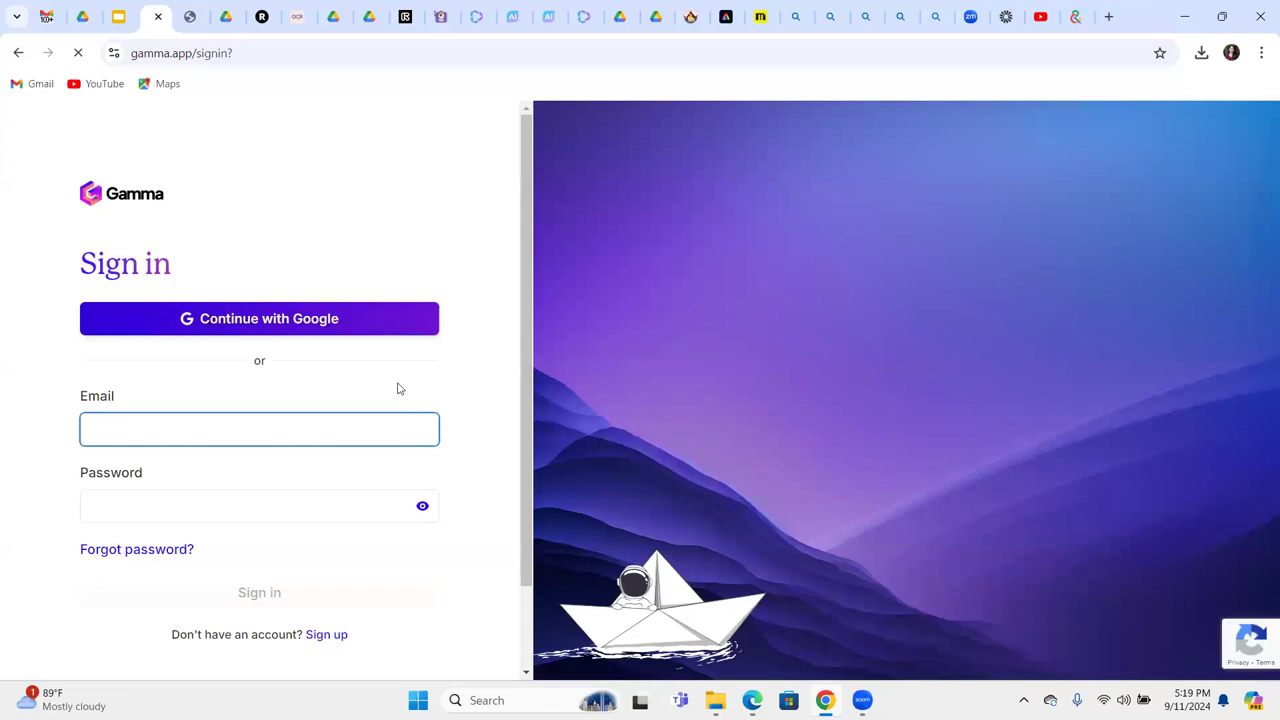
click(204, 434)
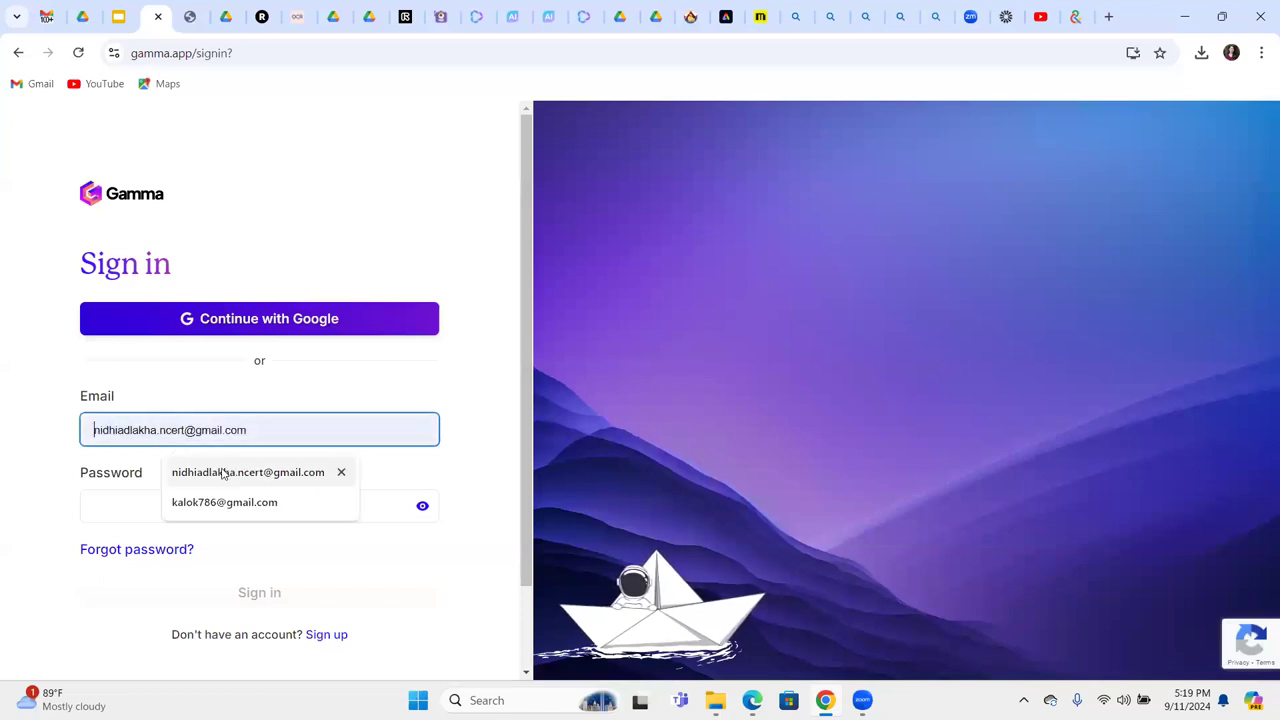
click(222, 472)
click(138, 511)
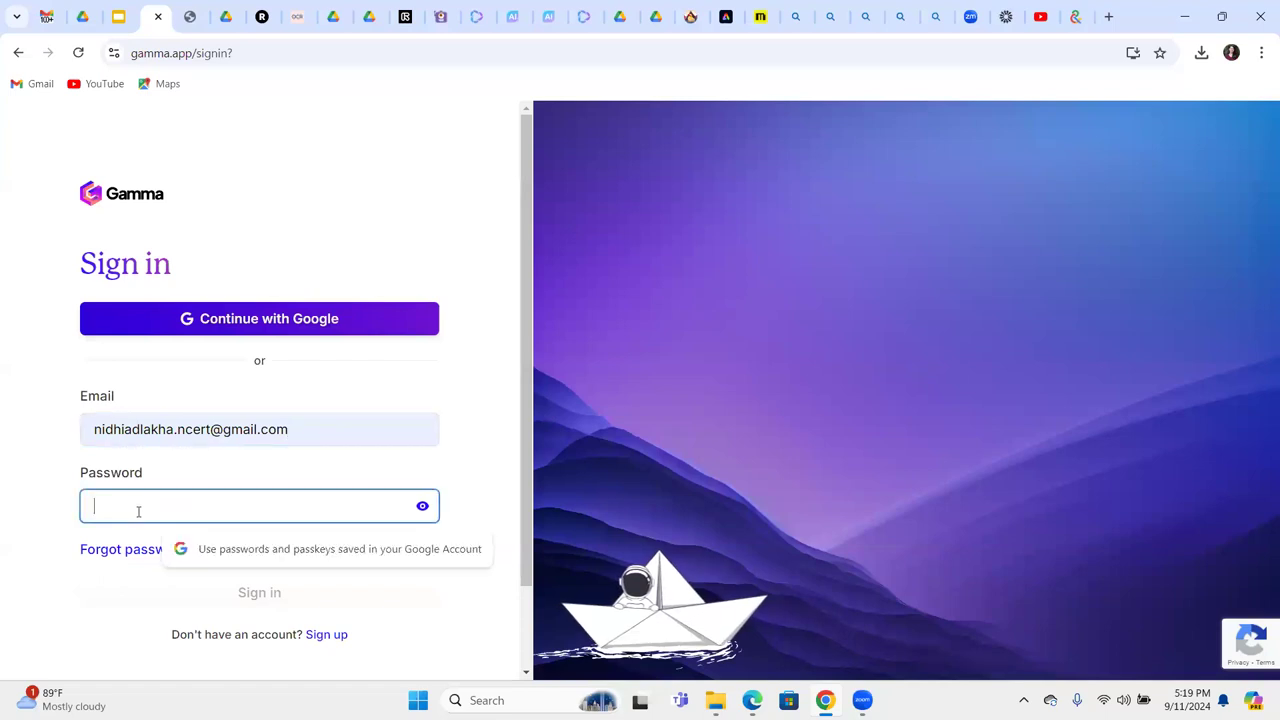
text(•••••••)
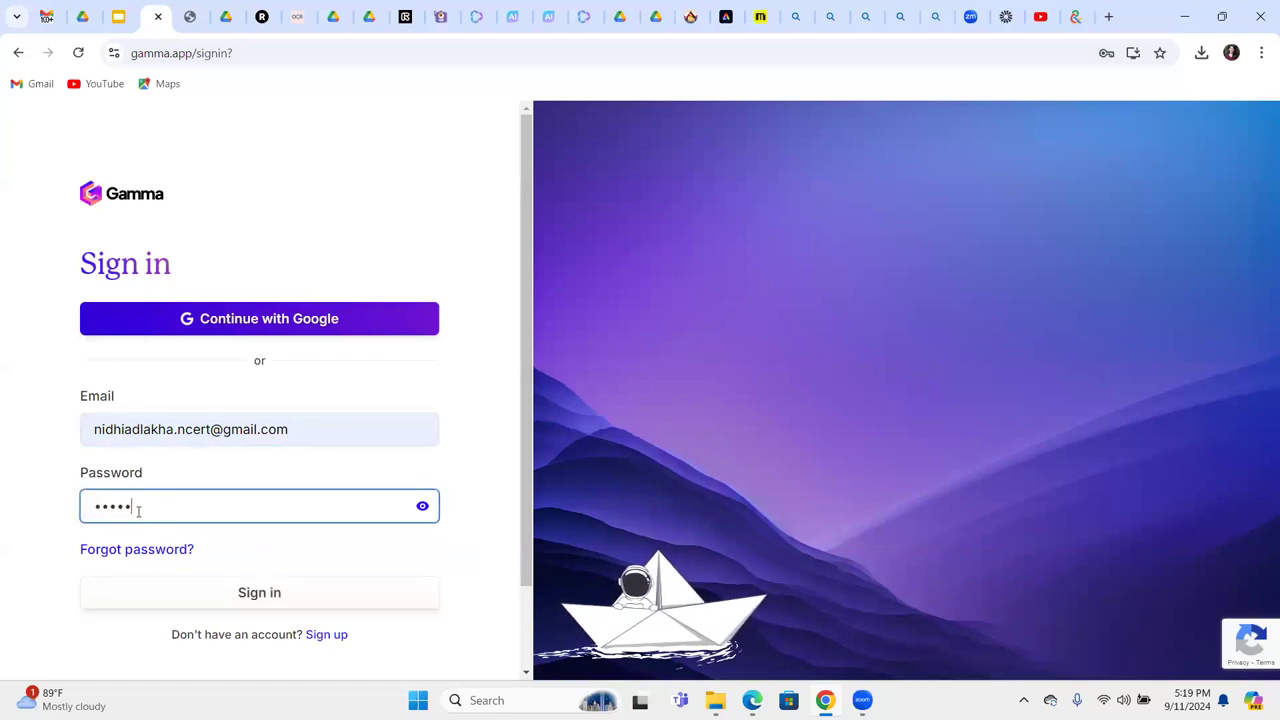
text(••••••••)
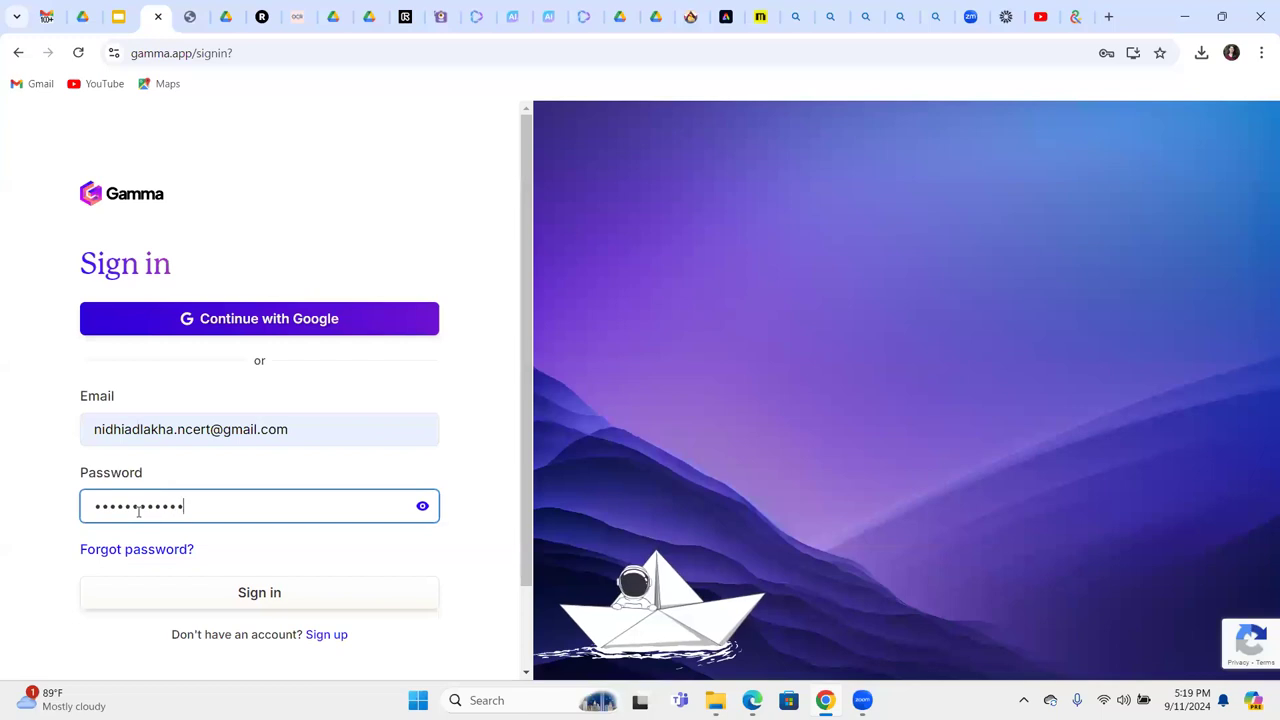
key(Return)
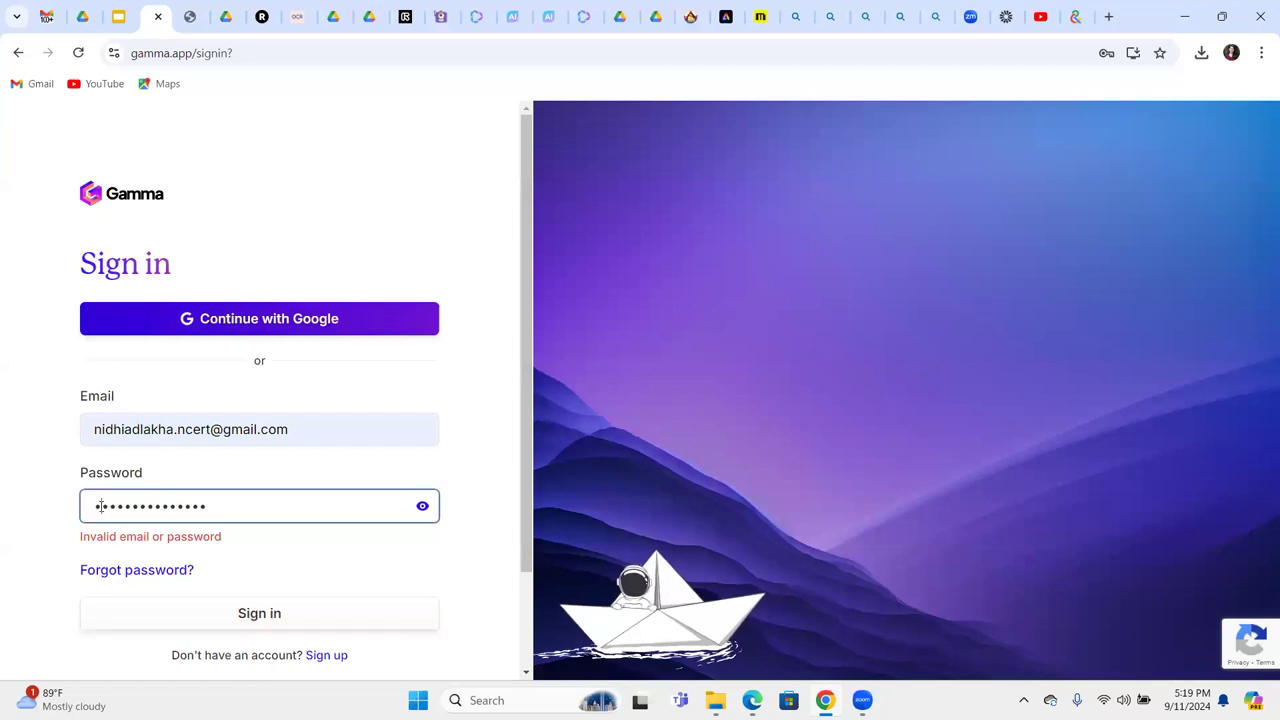
key(BackSpace)
key(Return)
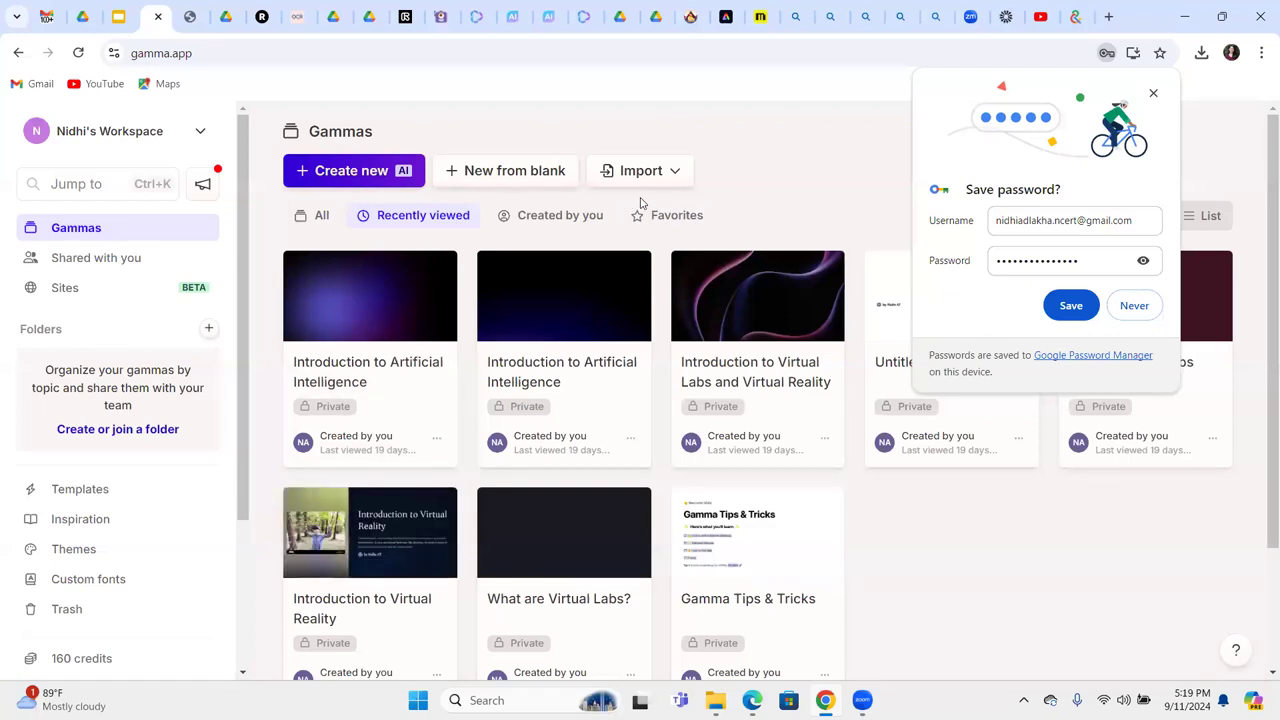
Decline Chrome's offer to save the password and choose AI import from Gamma's Import options.
click(1141, 313)
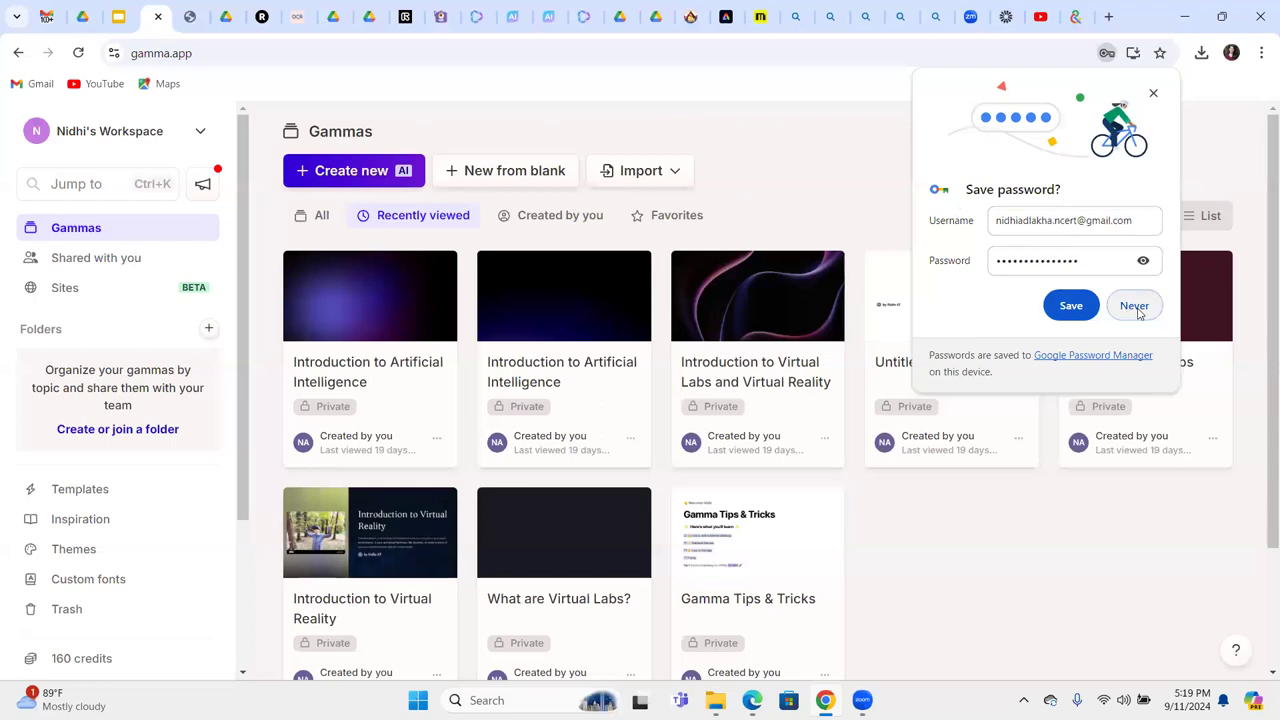
click(674, 172)
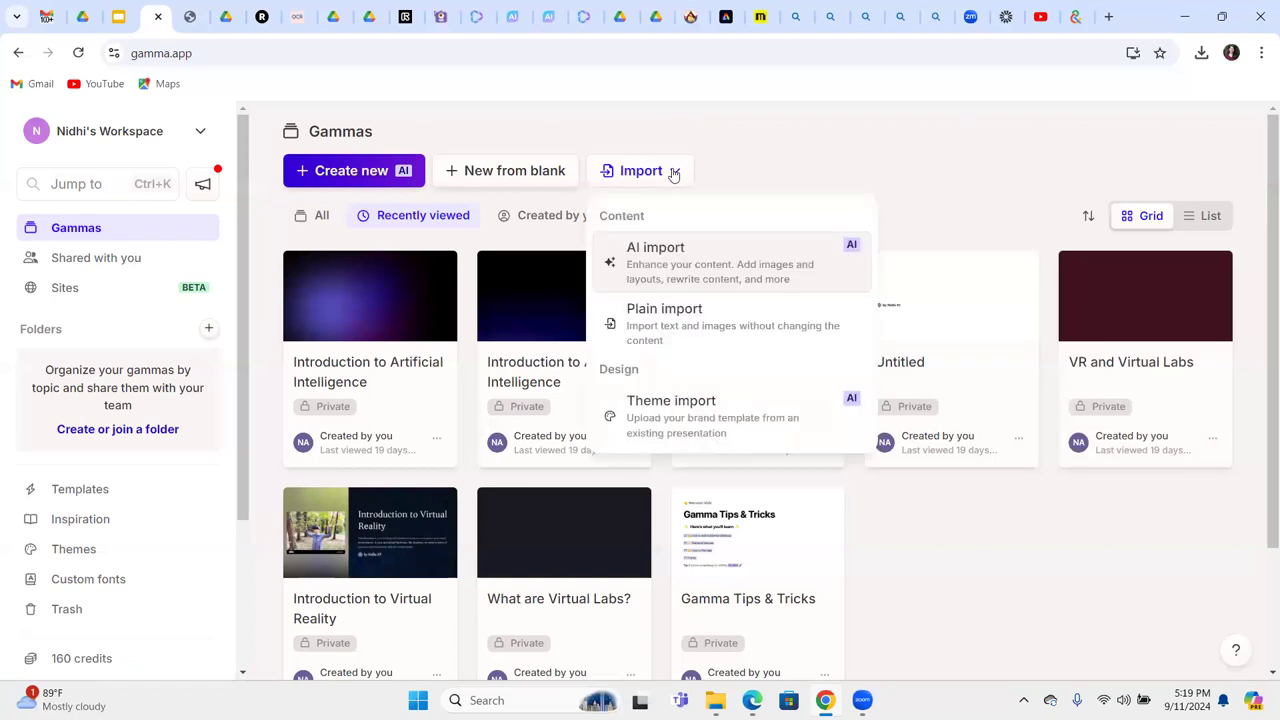
click(697, 261)
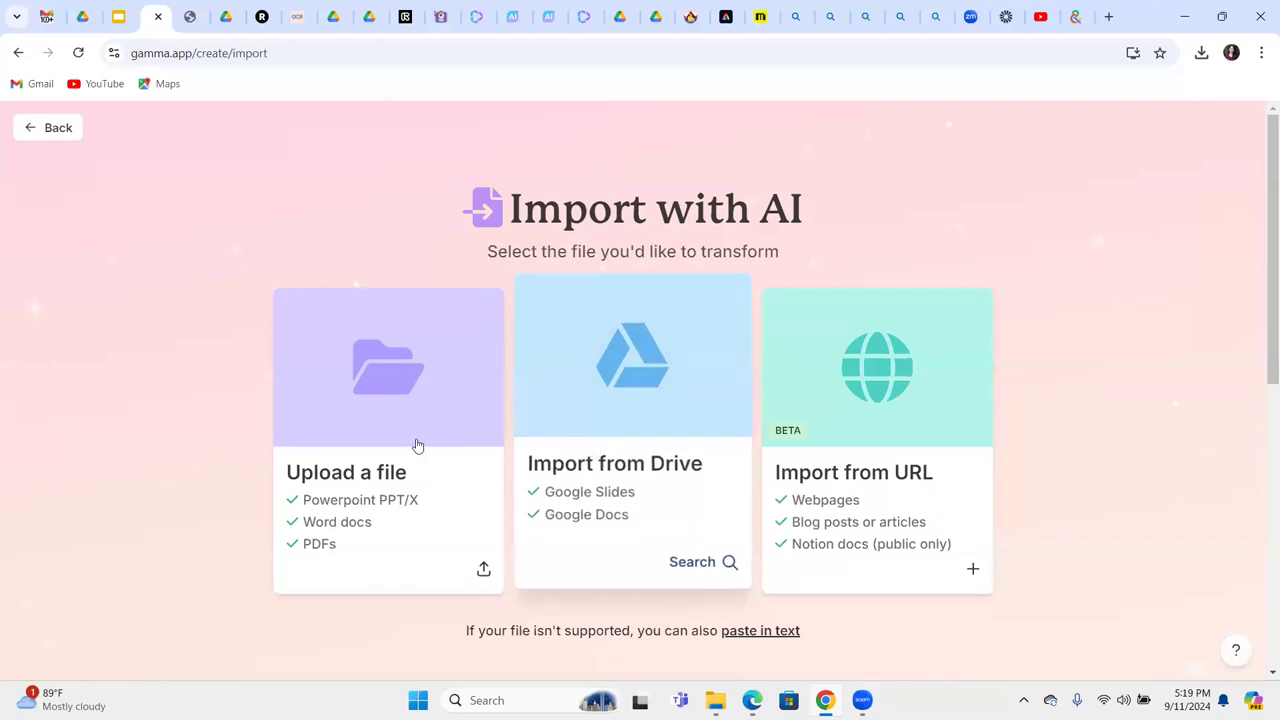
Browse the Downloads folder for a file to upload, then cancel the file picker.
click(325, 421)
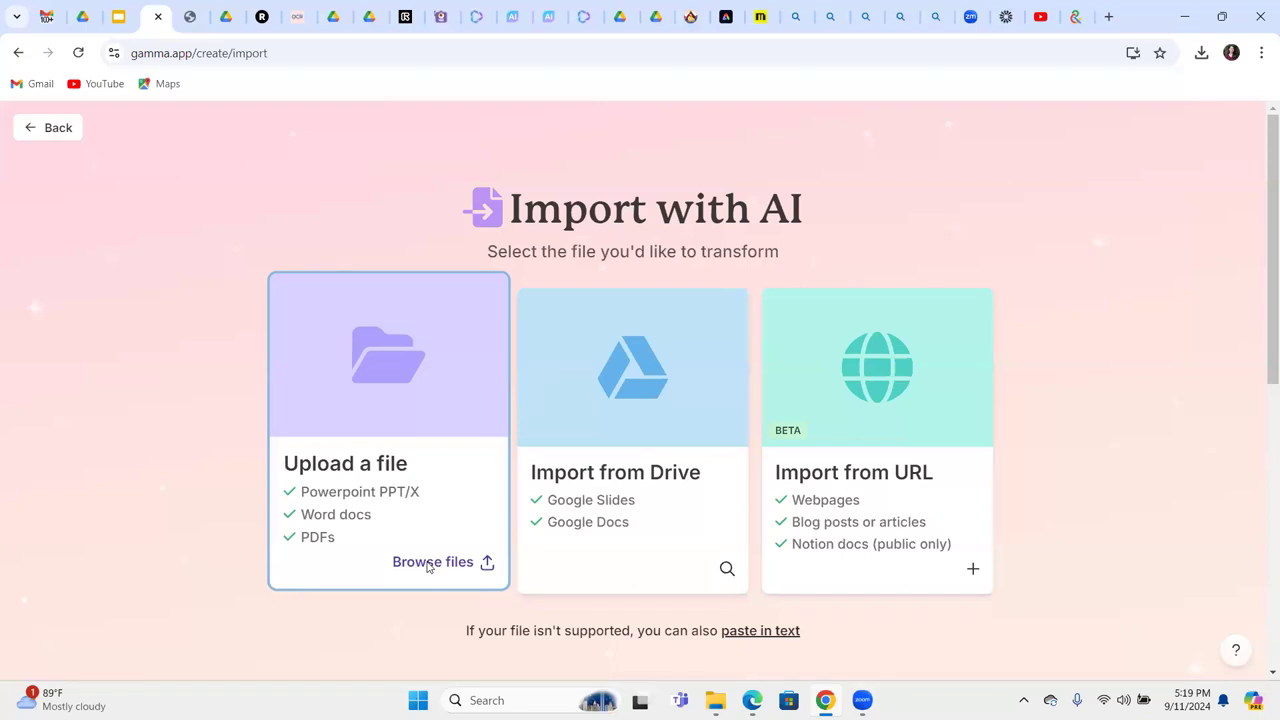
click(431, 408)
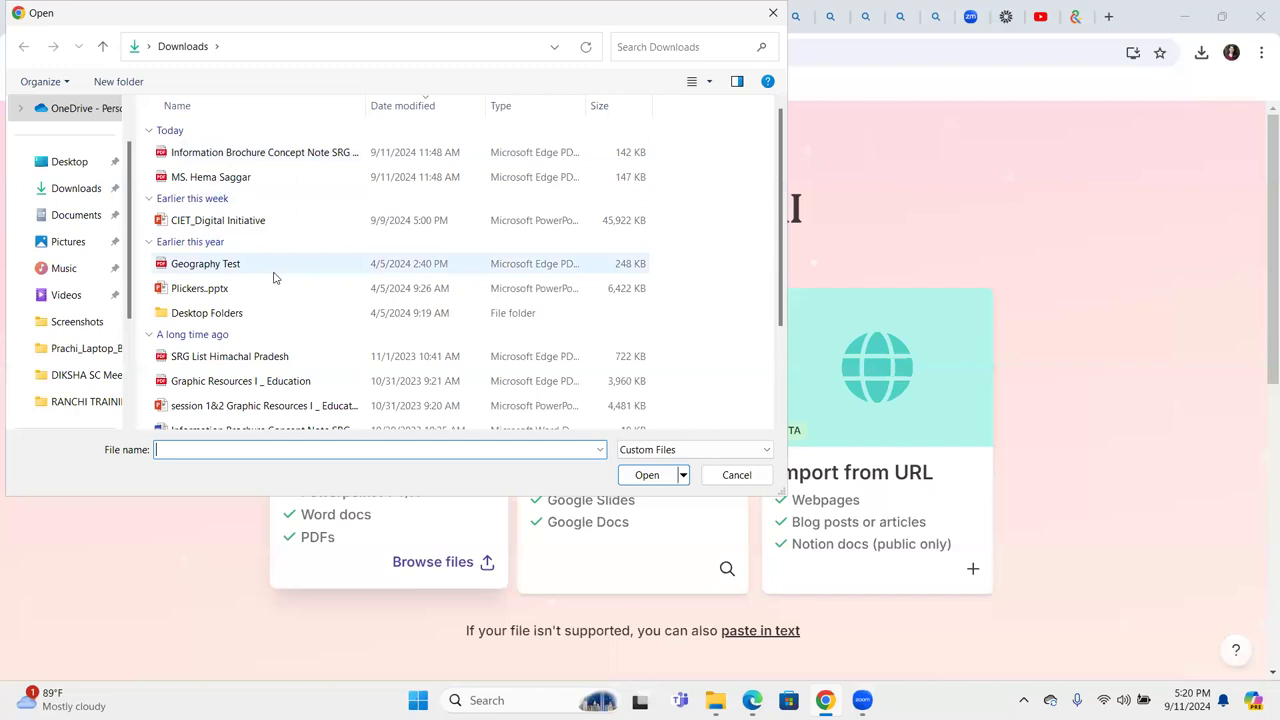
click(93, 202)
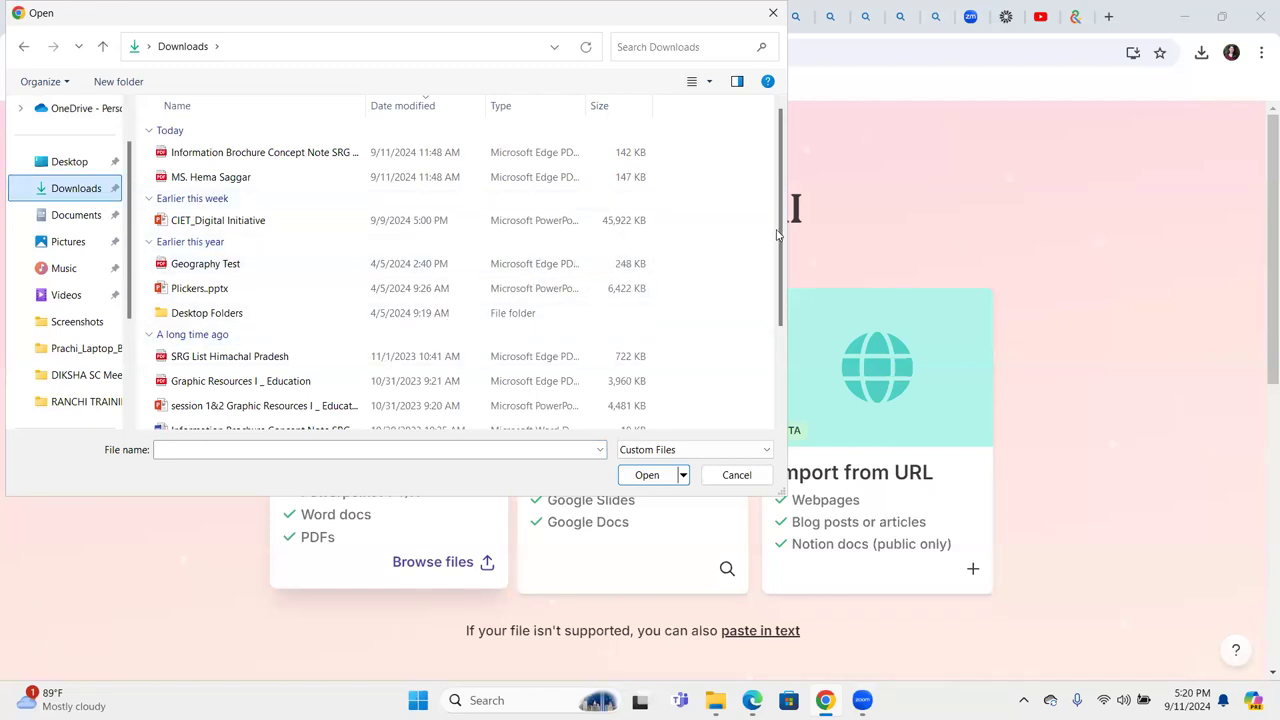
scroll(780, 285, down, 2)
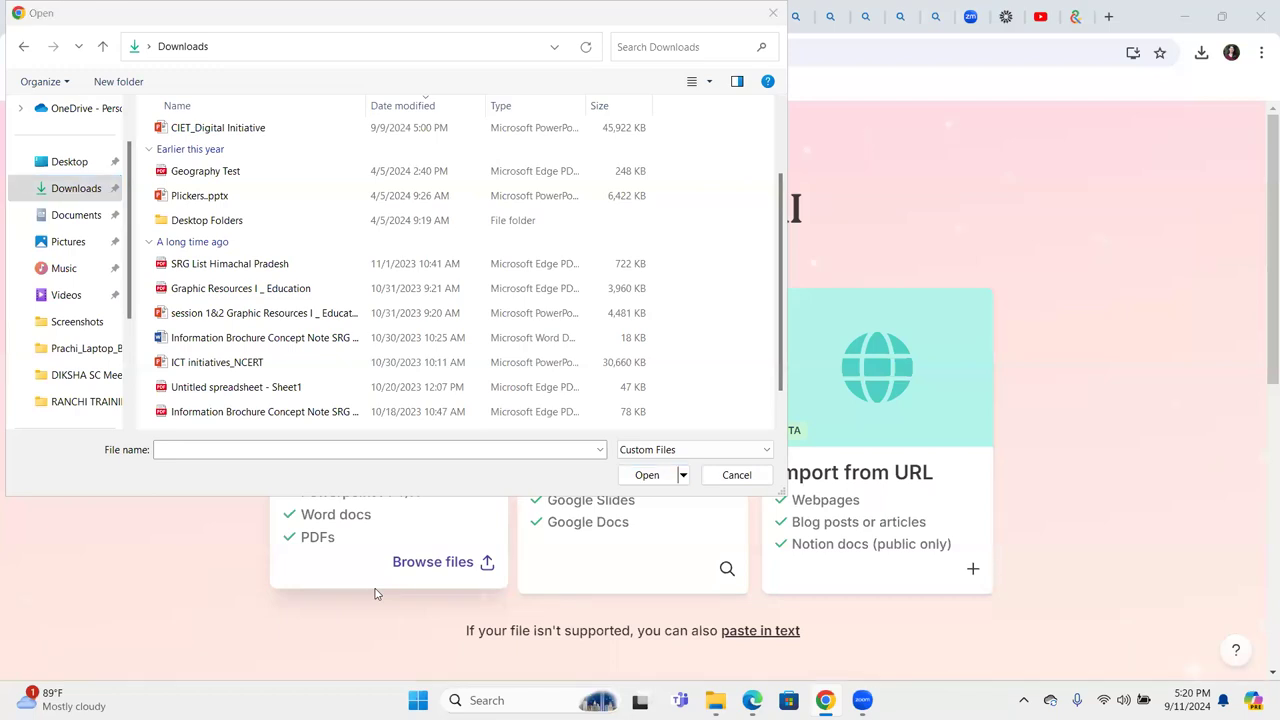
click(736, 475)
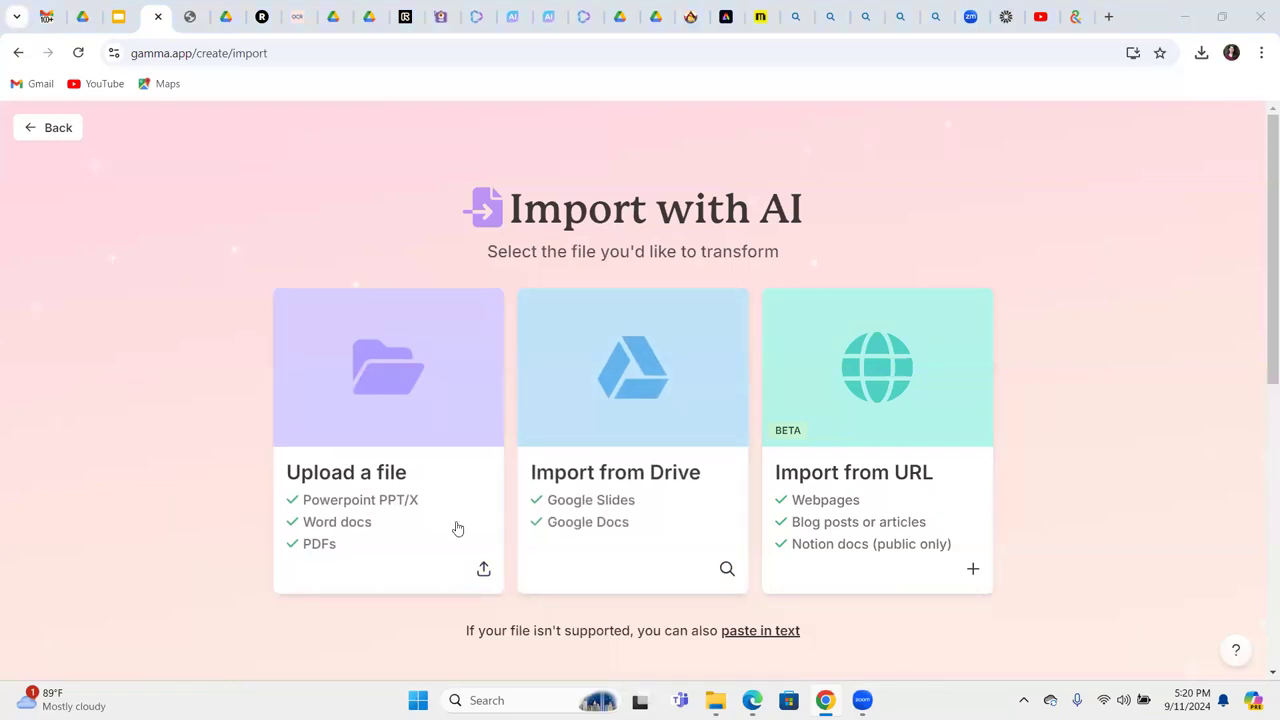
click(637, 468)
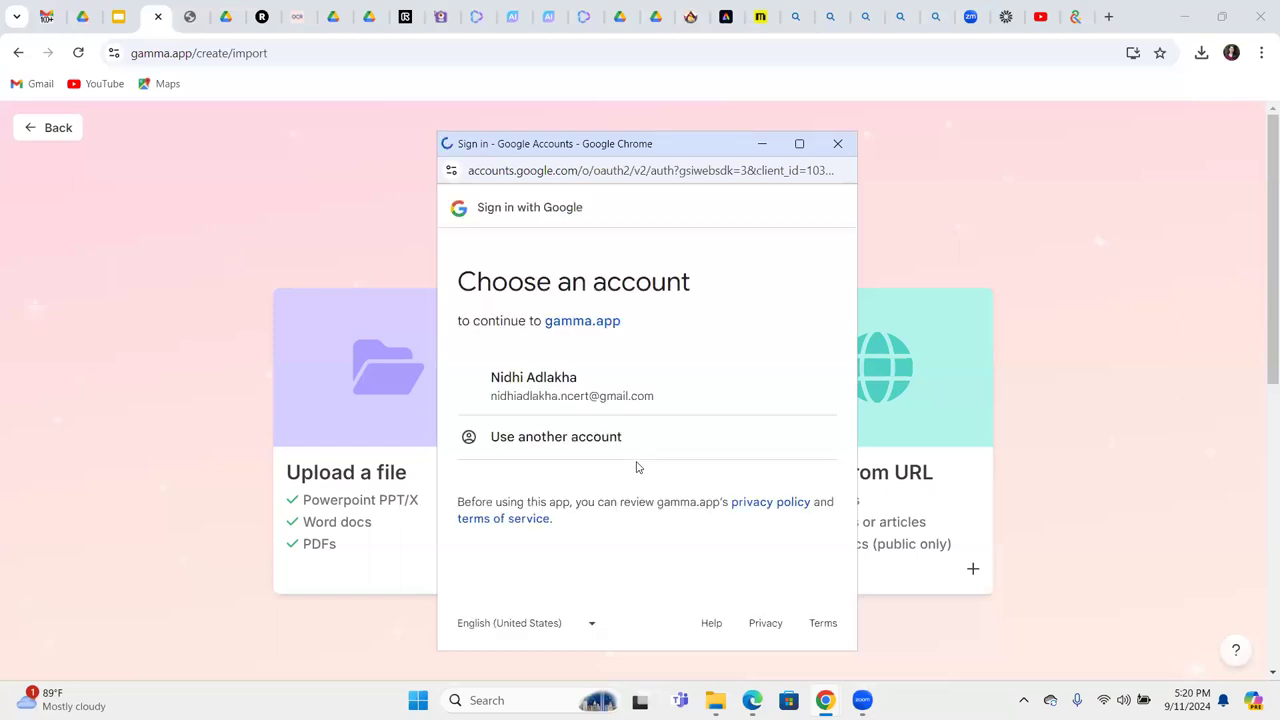
click(578, 400)
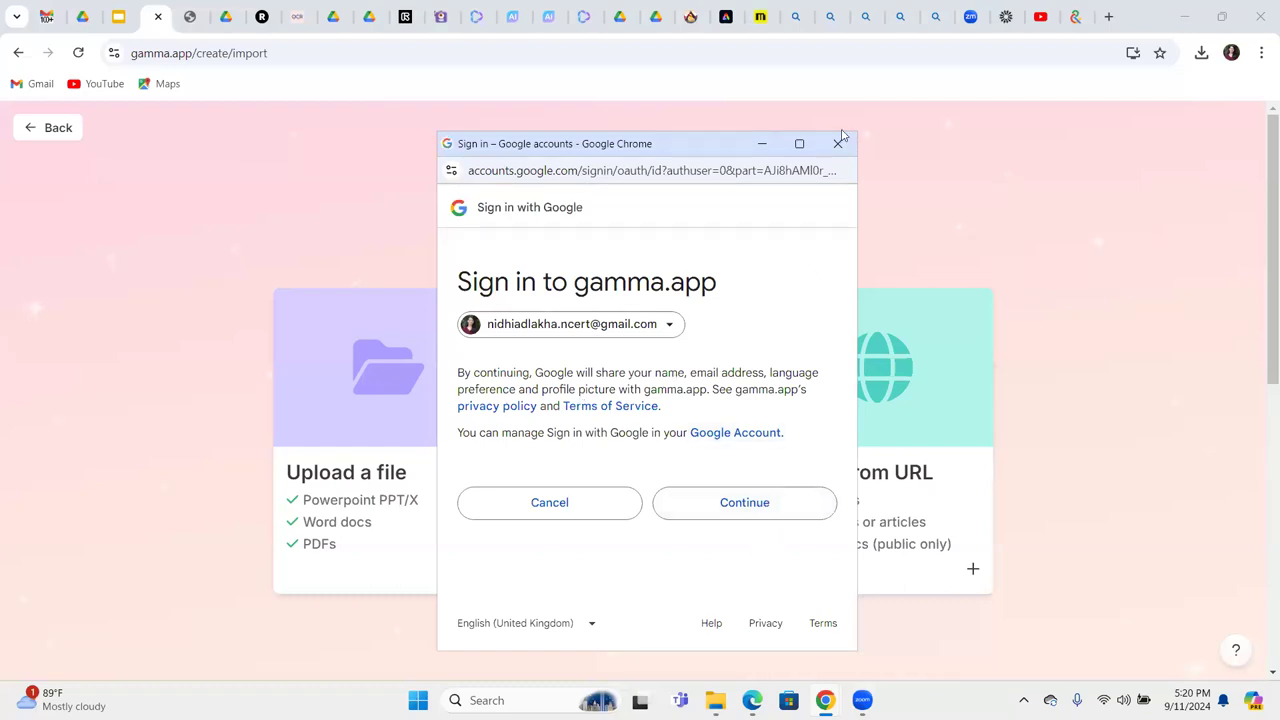
click(842, 144)
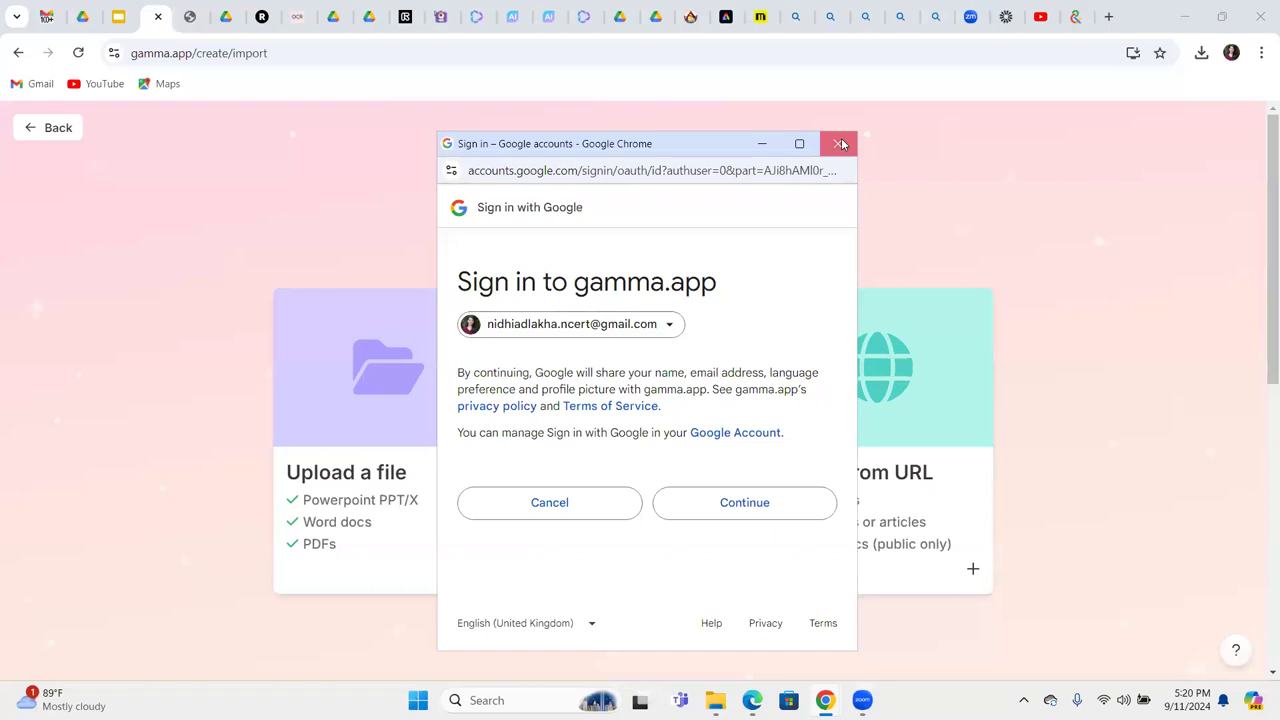
Allow Google Drive to download 'VR and Virtual labs (Basic).pptx', then return to Gamma.
click(80, 17)
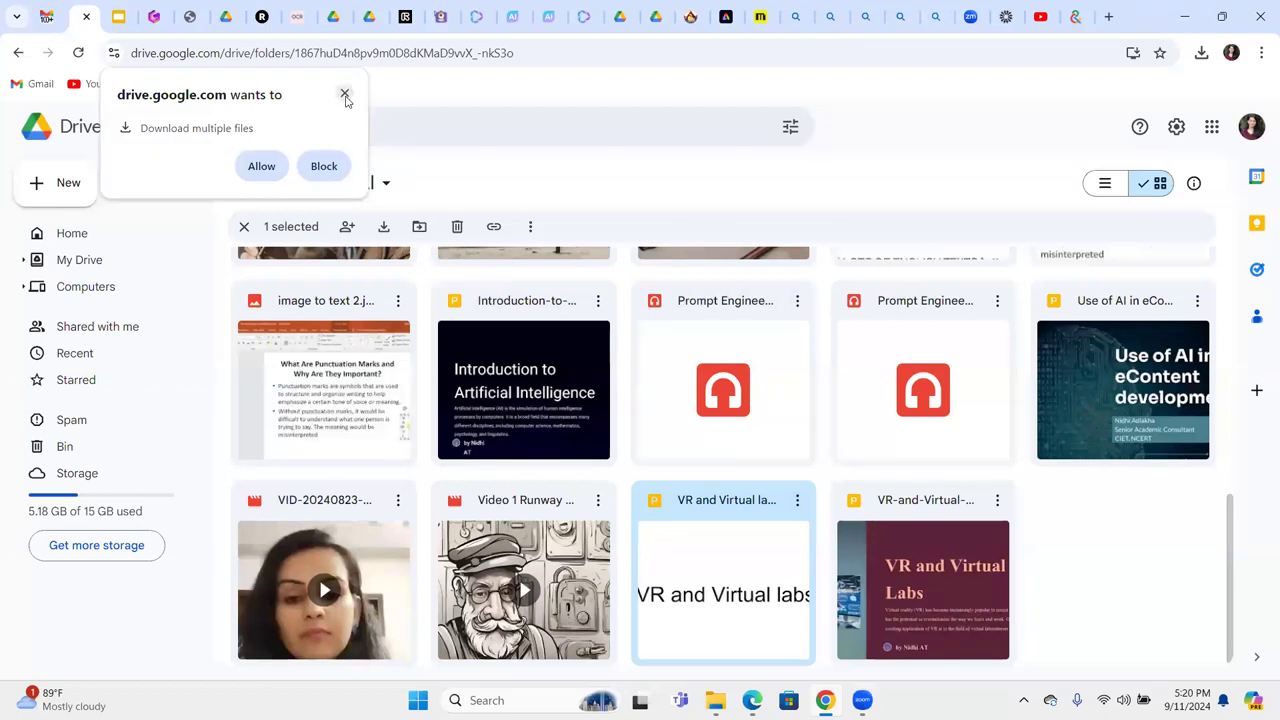
click(260, 167)
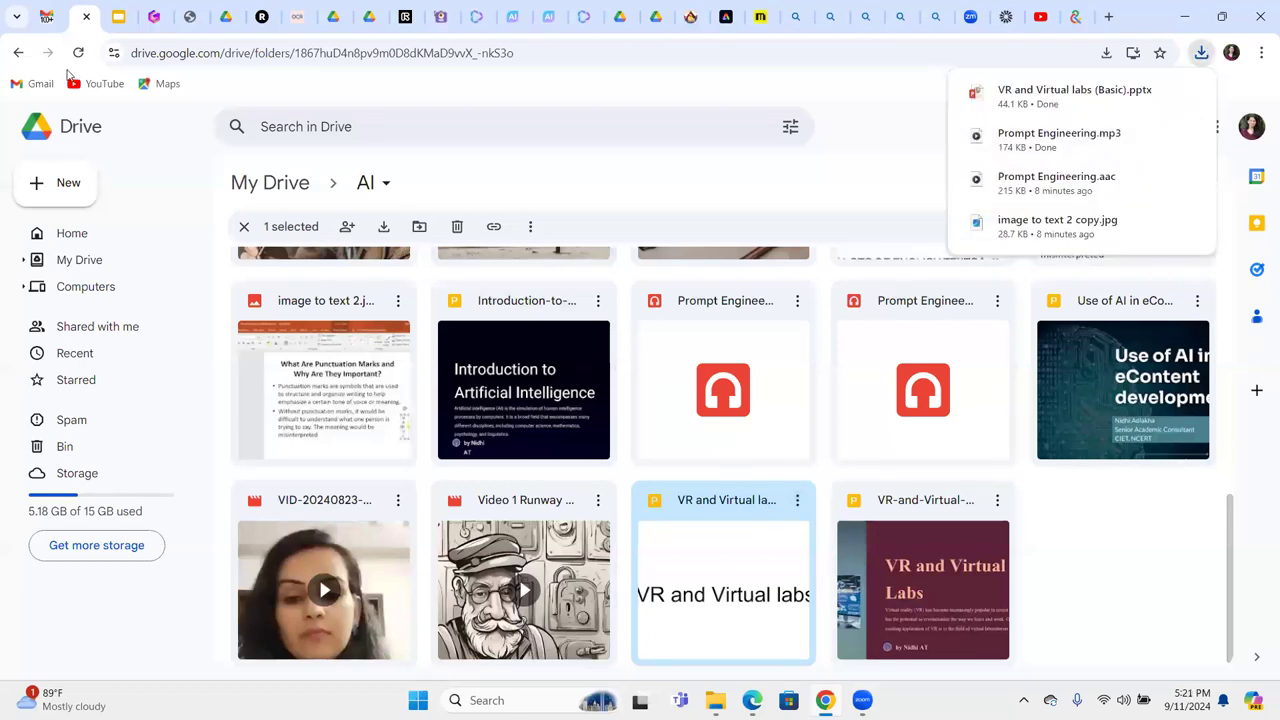
click(152, 18)
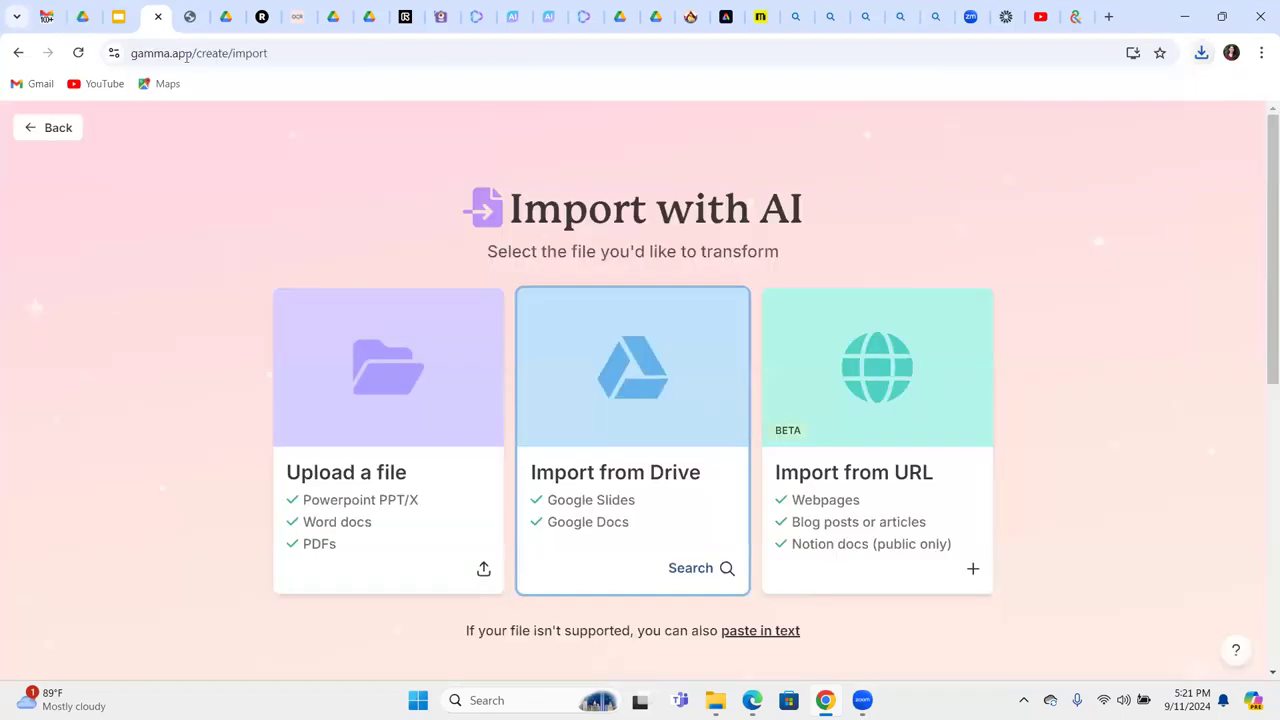
Upload 'VR and Virtual labs (Basic)' from Downloads into Gamma's Import with AI.
click(356, 392)
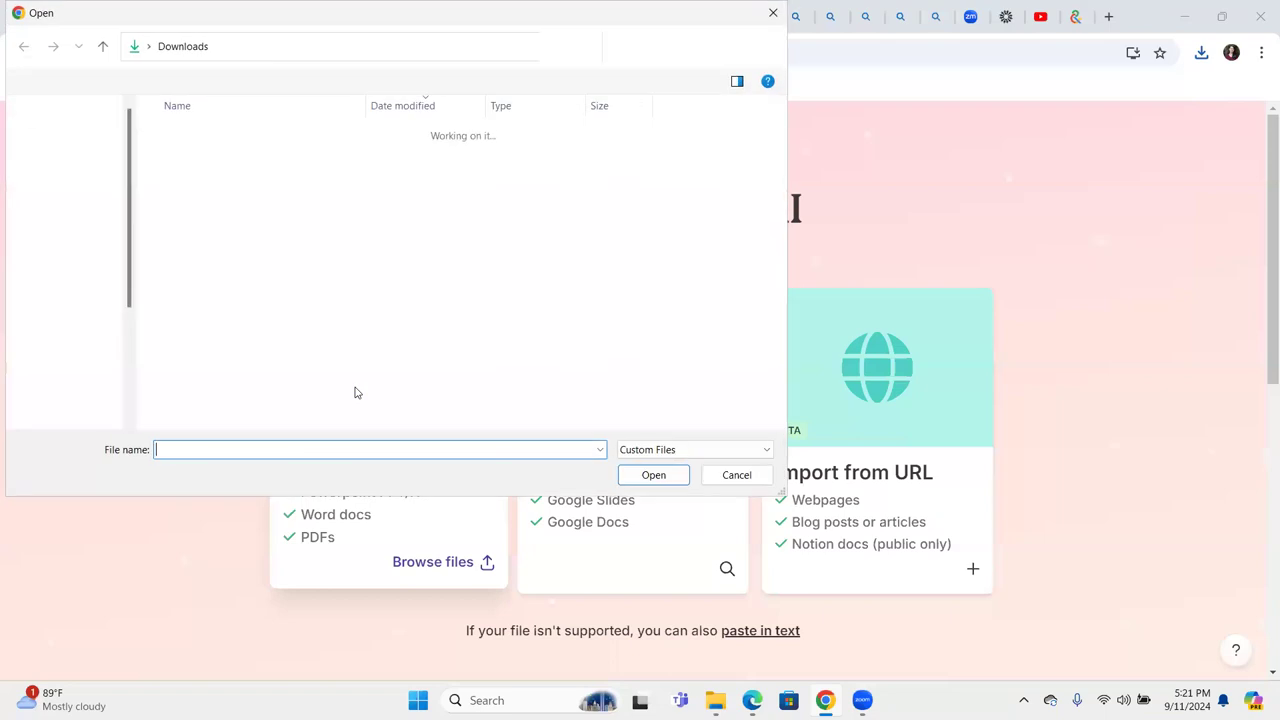
click(283, 160)
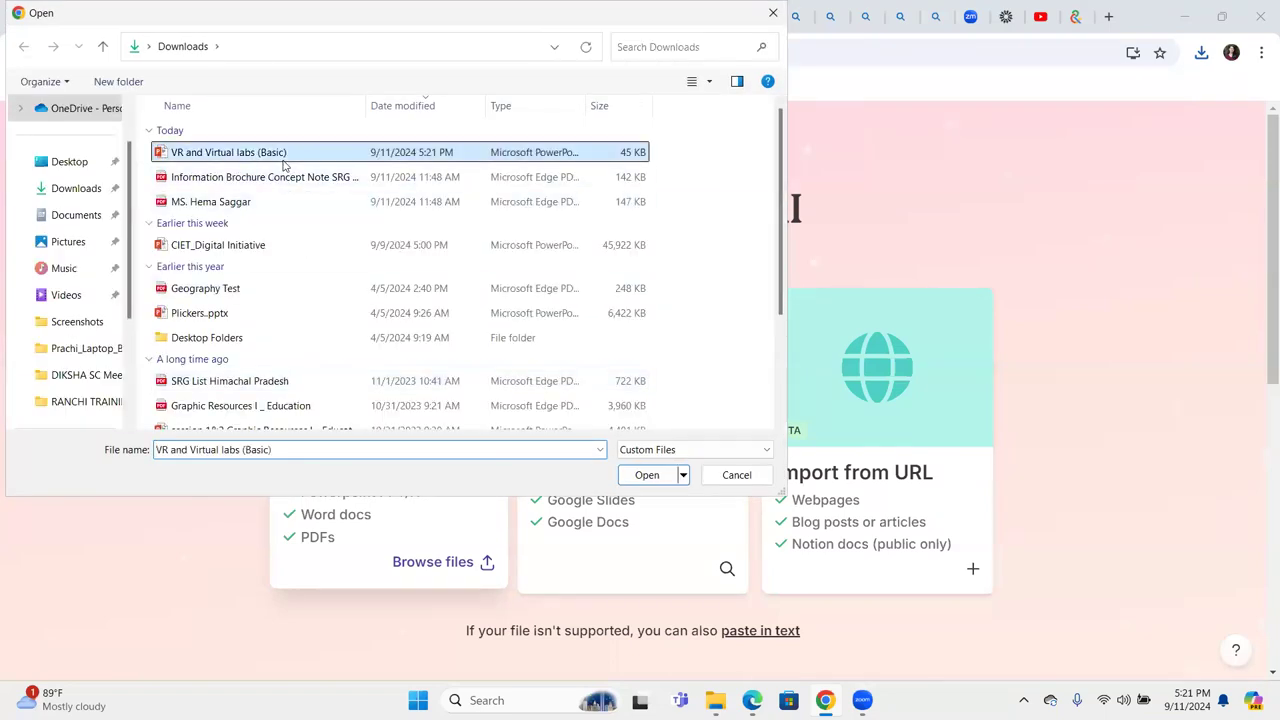
double_click(283, 164)
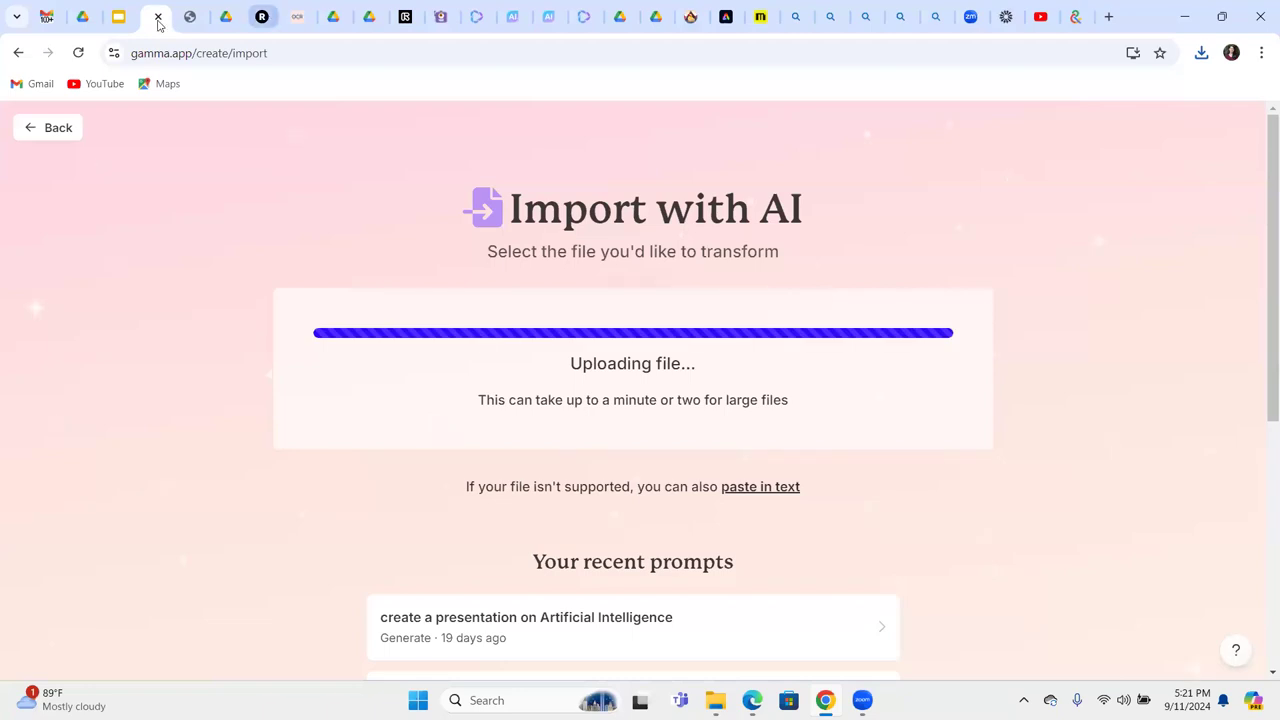
click(84, 18)
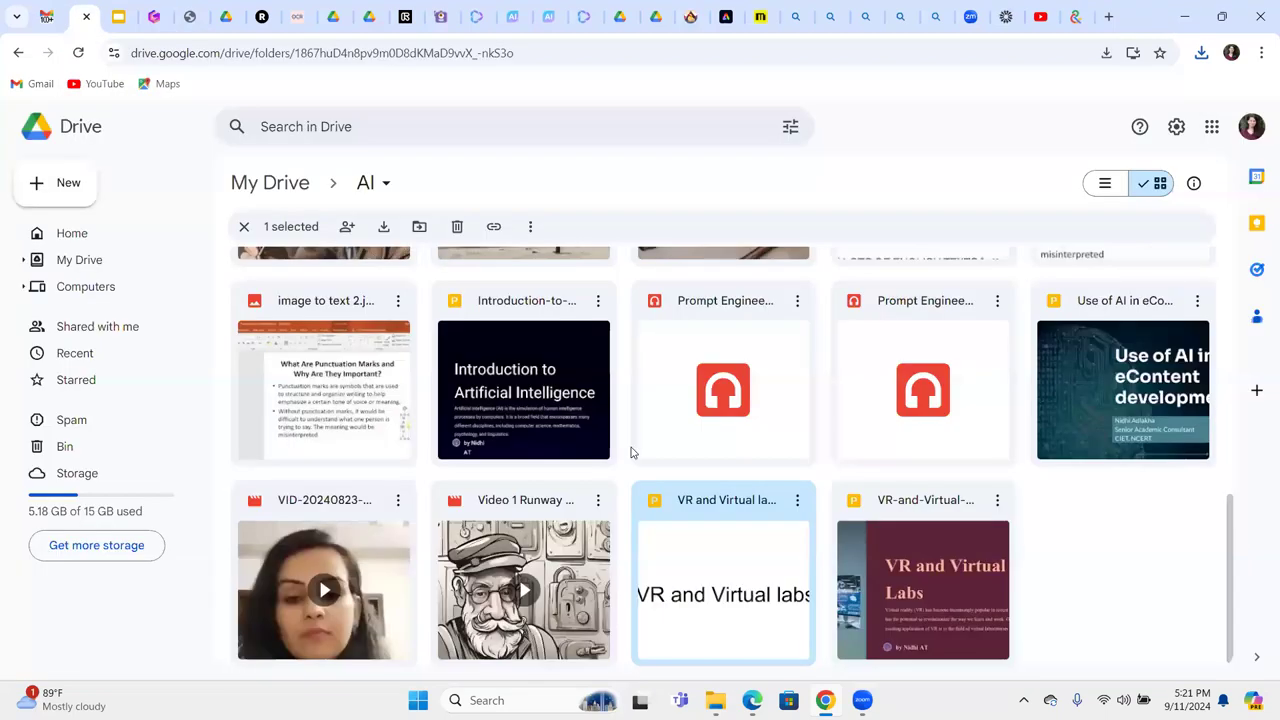
Preview the VR and Virtual labs (Basic) deck in Google Slides, stepping through its slides.
double_click(720, 600)
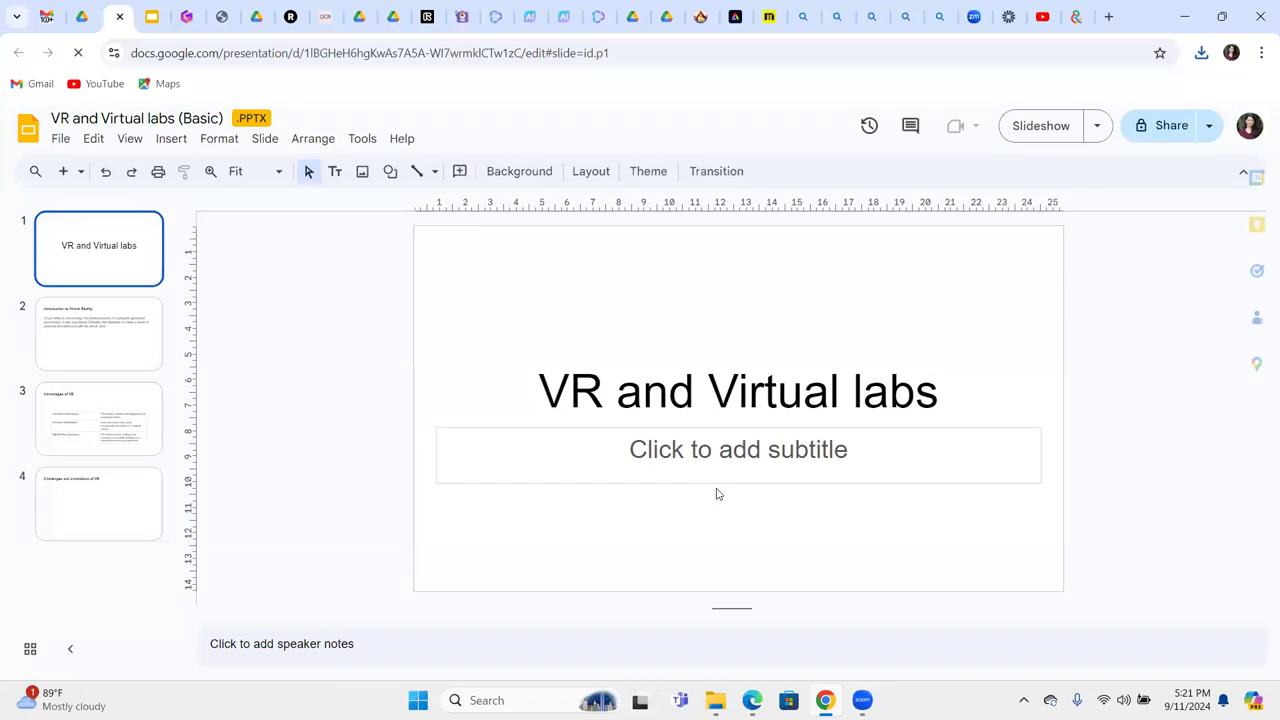
key(Down)
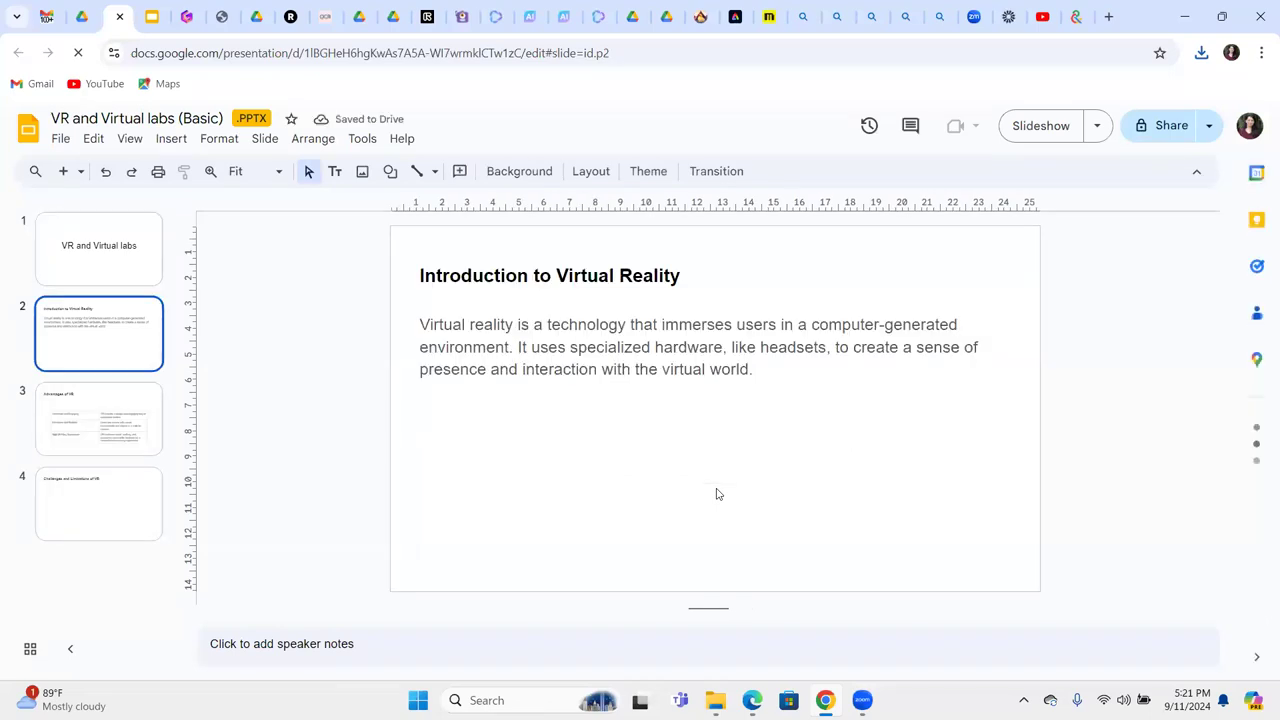
key(Down)
key(Down)
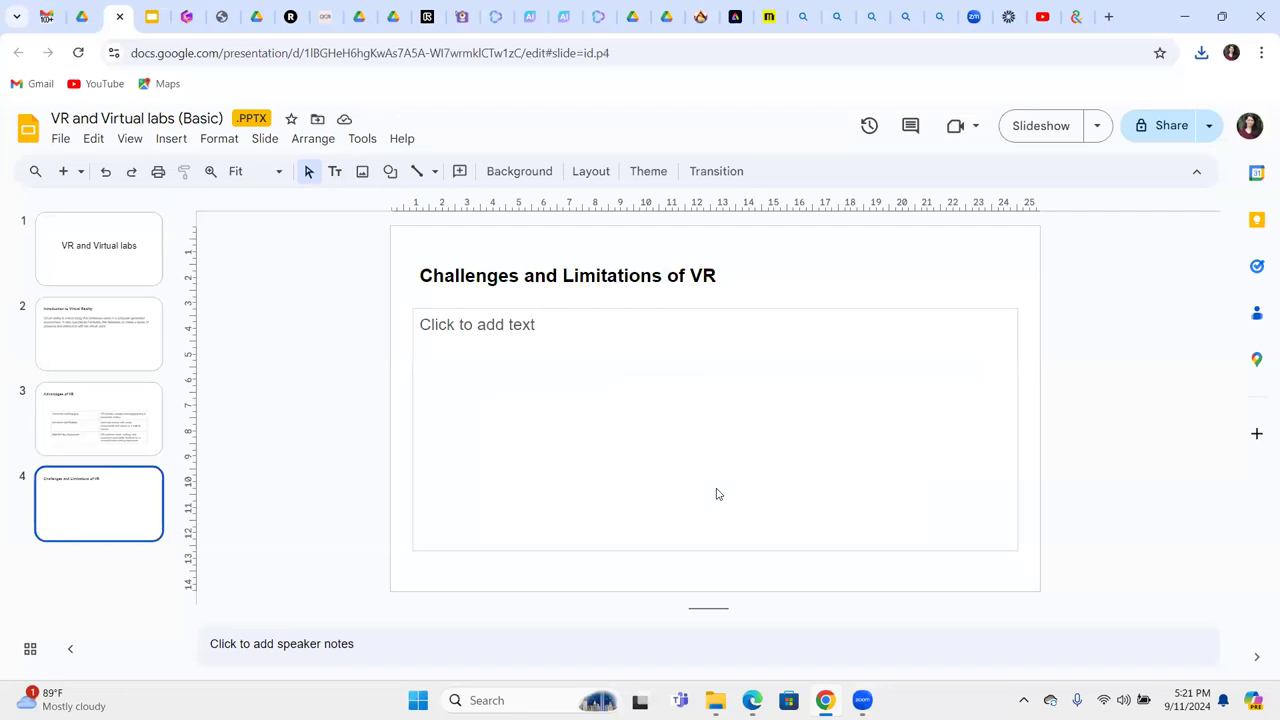
click(186, 17)
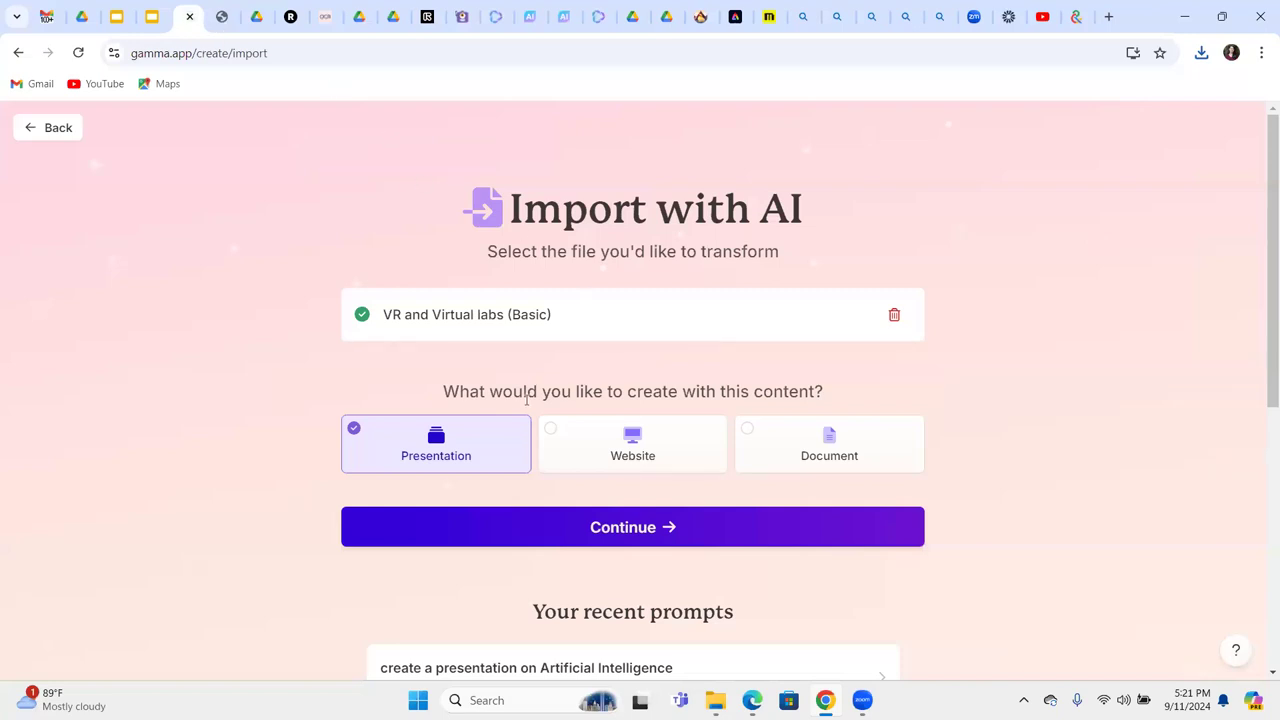
Continue with Presentation output, pick the Verdigris theme, and generate the deck.
click(631, 530)
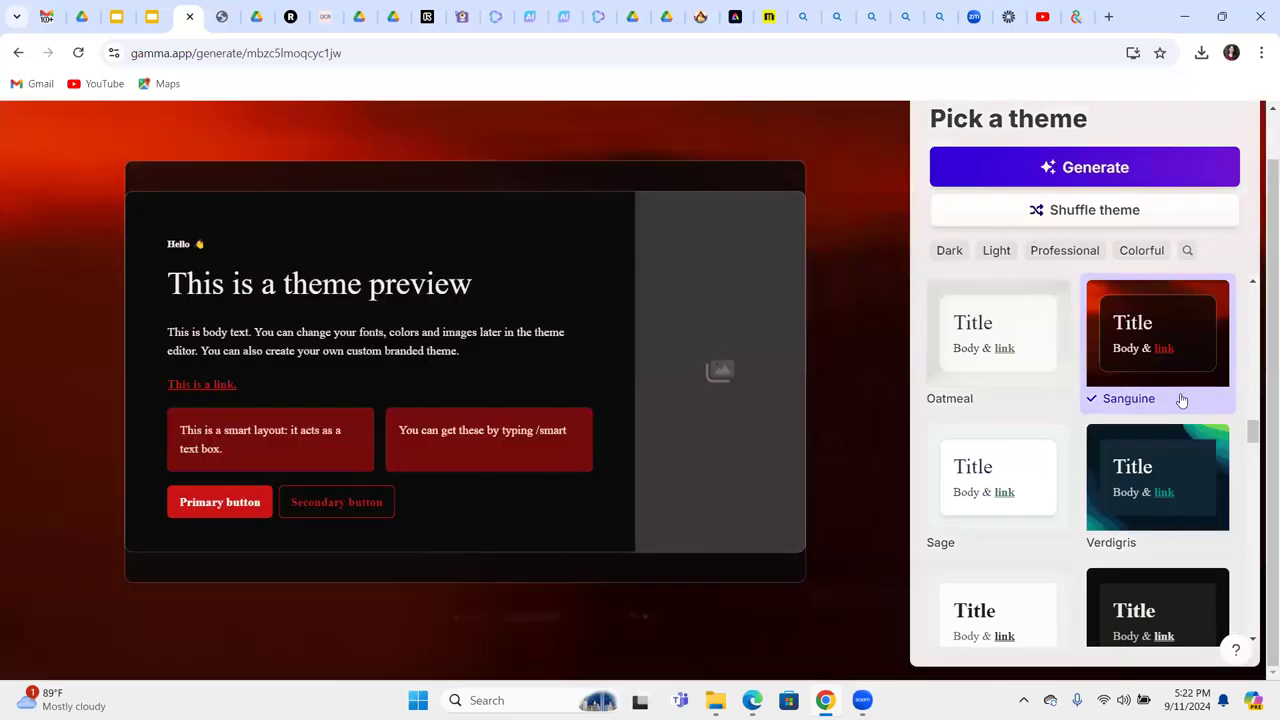
click(1149, 489)
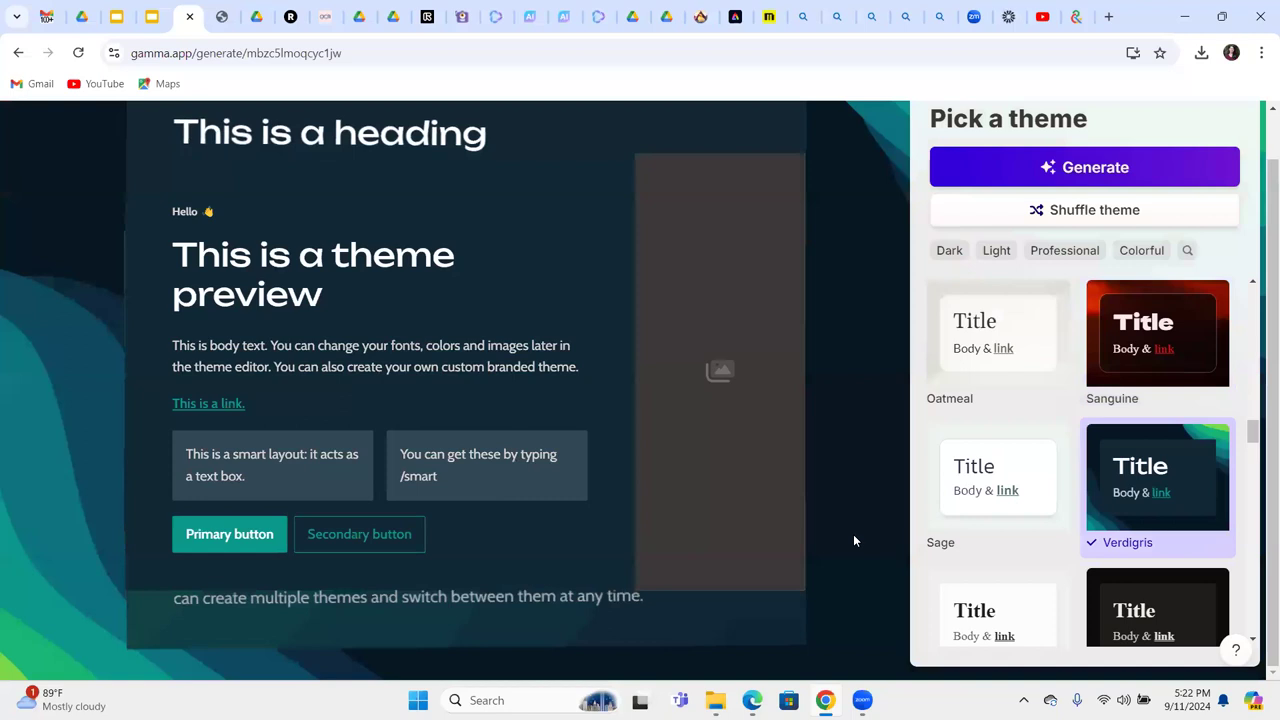
click(1085, 171)
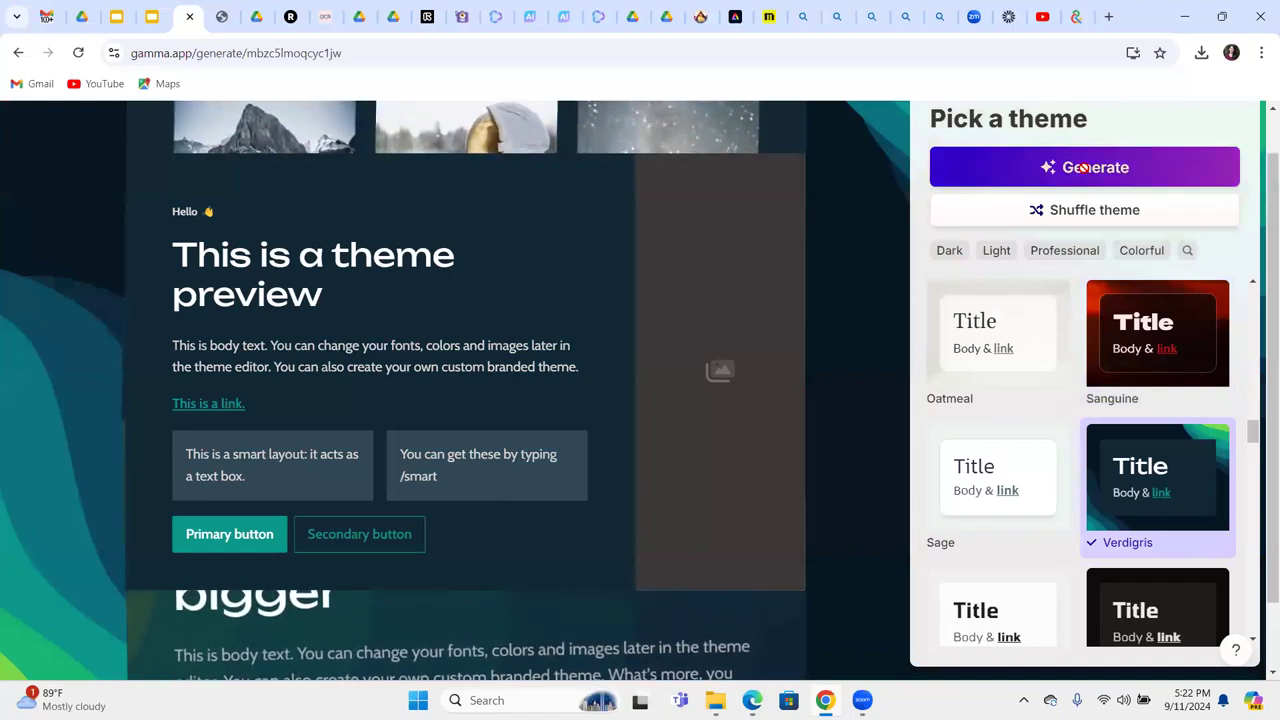